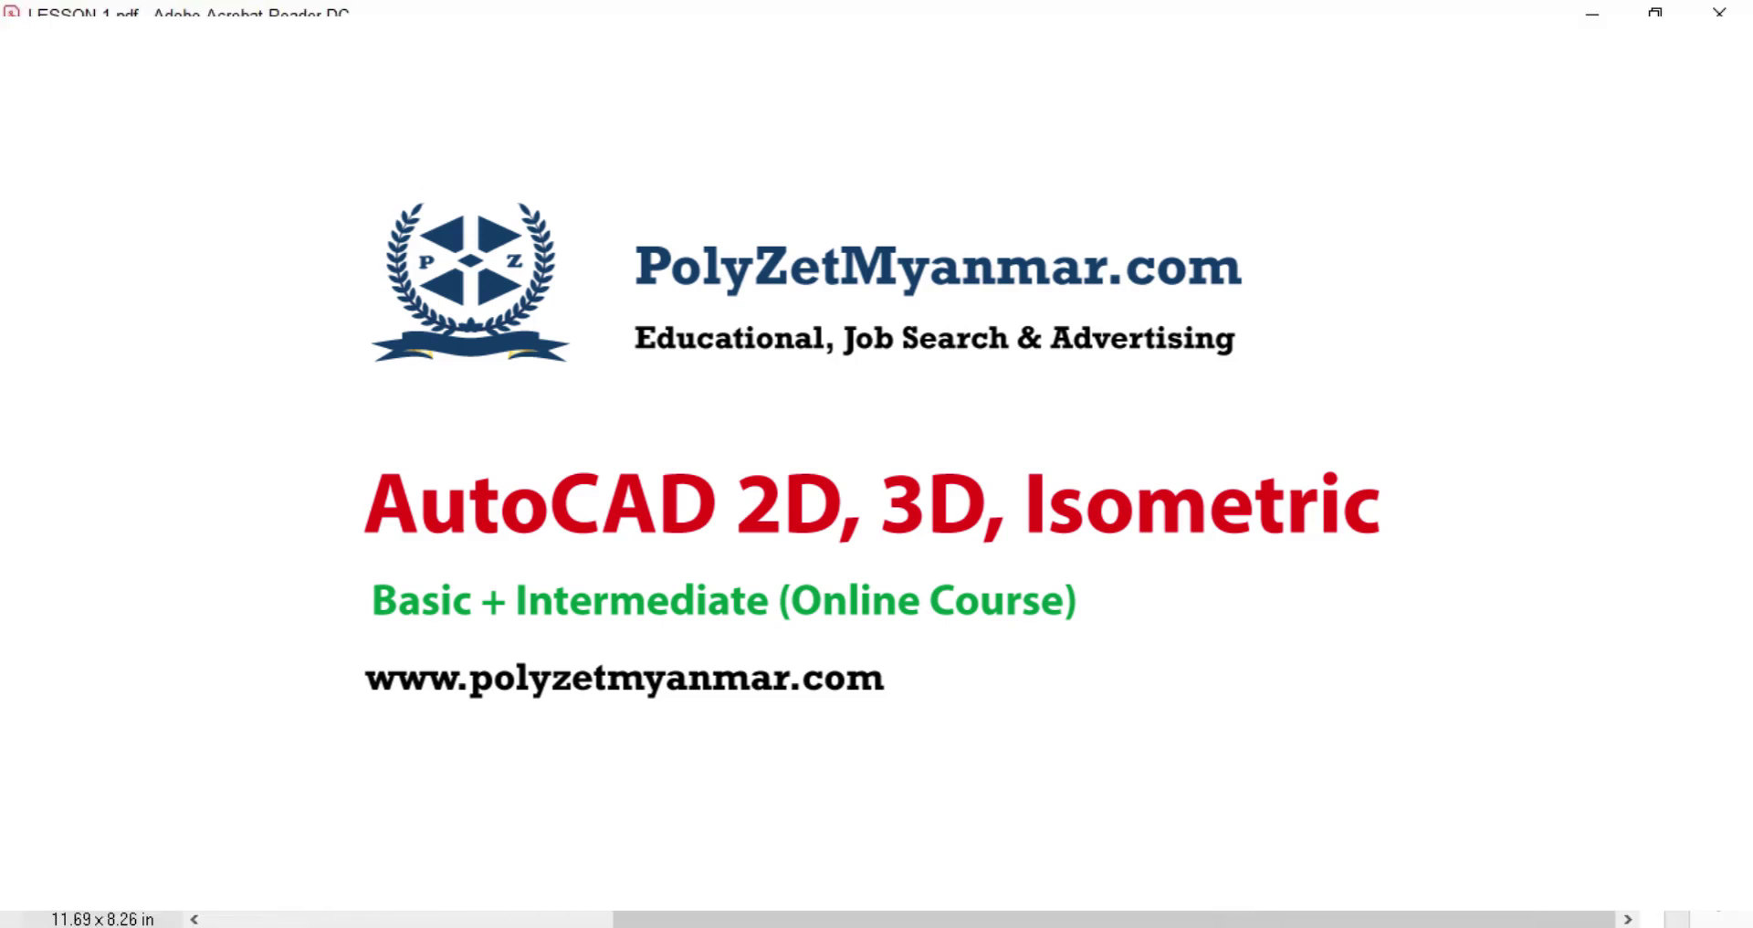
Scroll the lesson PDF past its title page to the gasket drawings.
scroll(1111, 544, "up", 1)
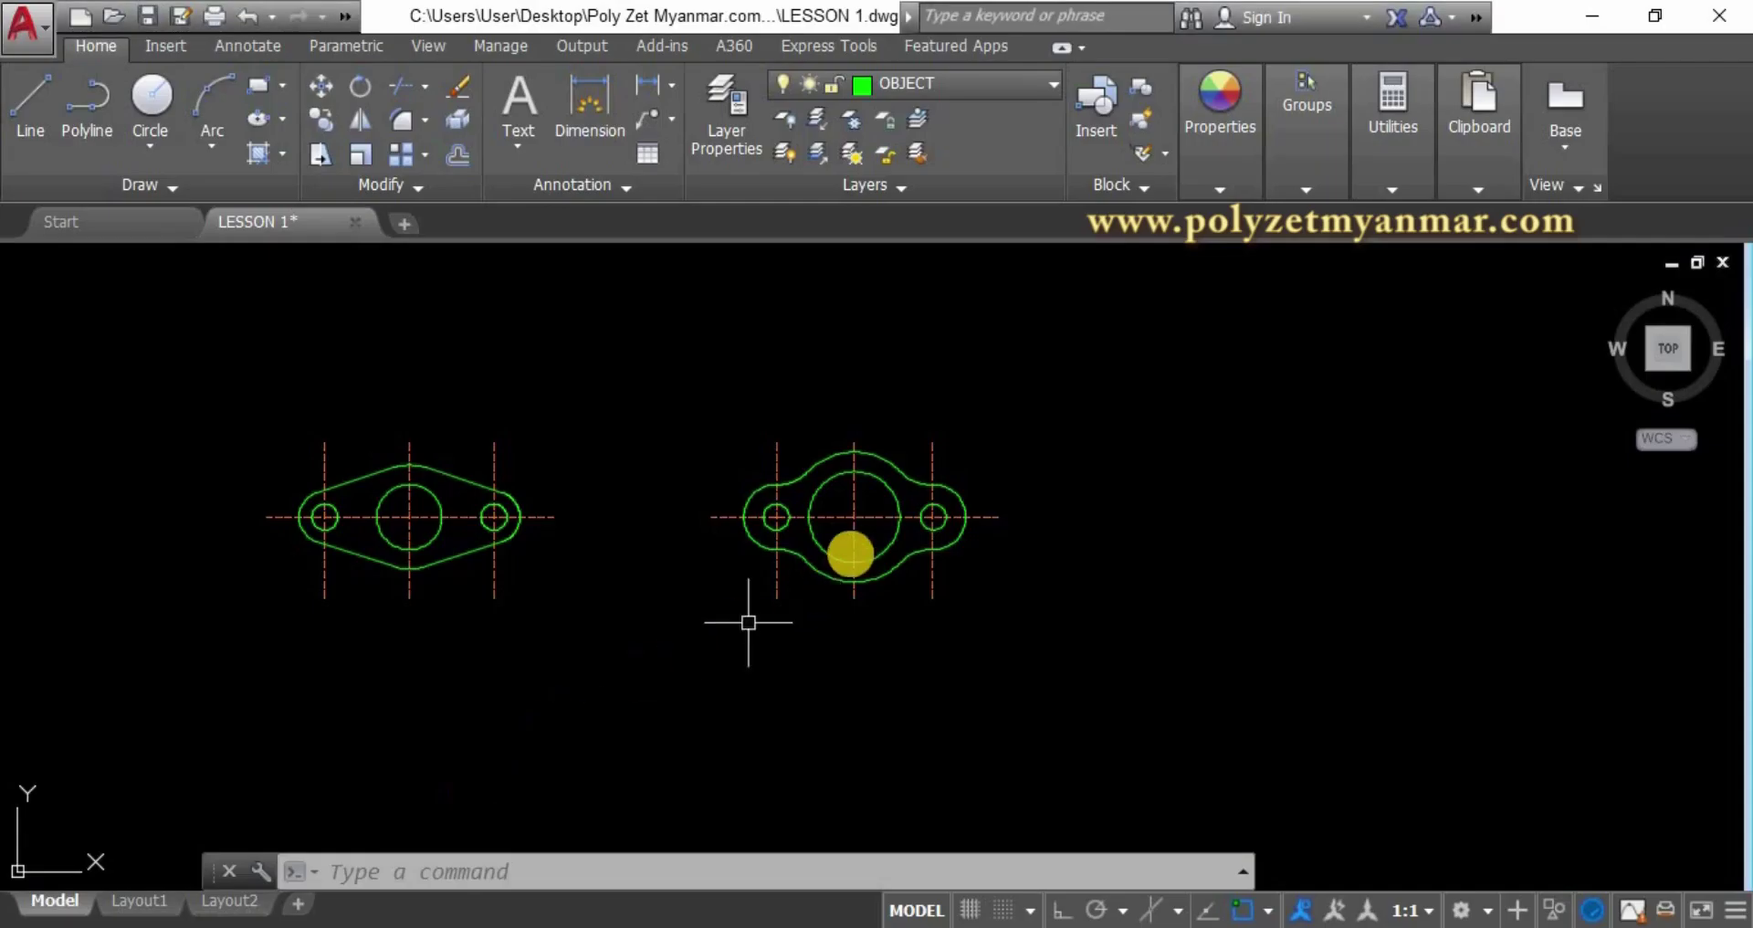
Copy the red centerline cross horizontally to the right of the second gasket, with Ortho on.
scroll(854, 548, "up", 2)
type("c")
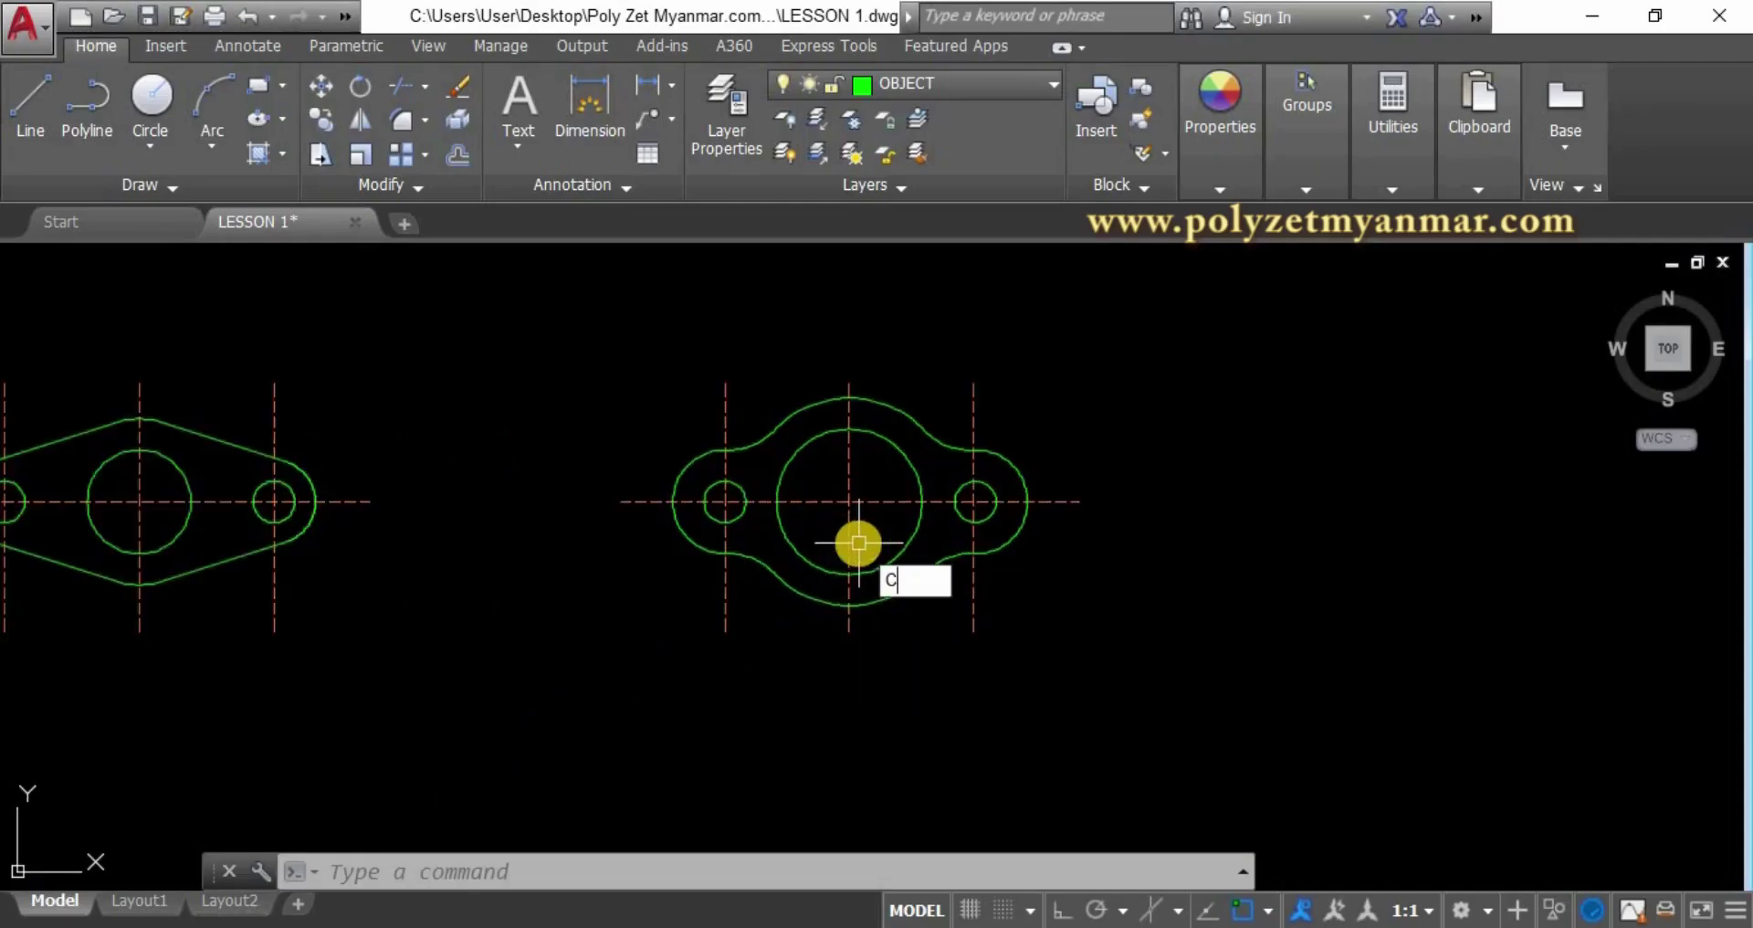
type("o")
key("Return")
left_click(880, 522)
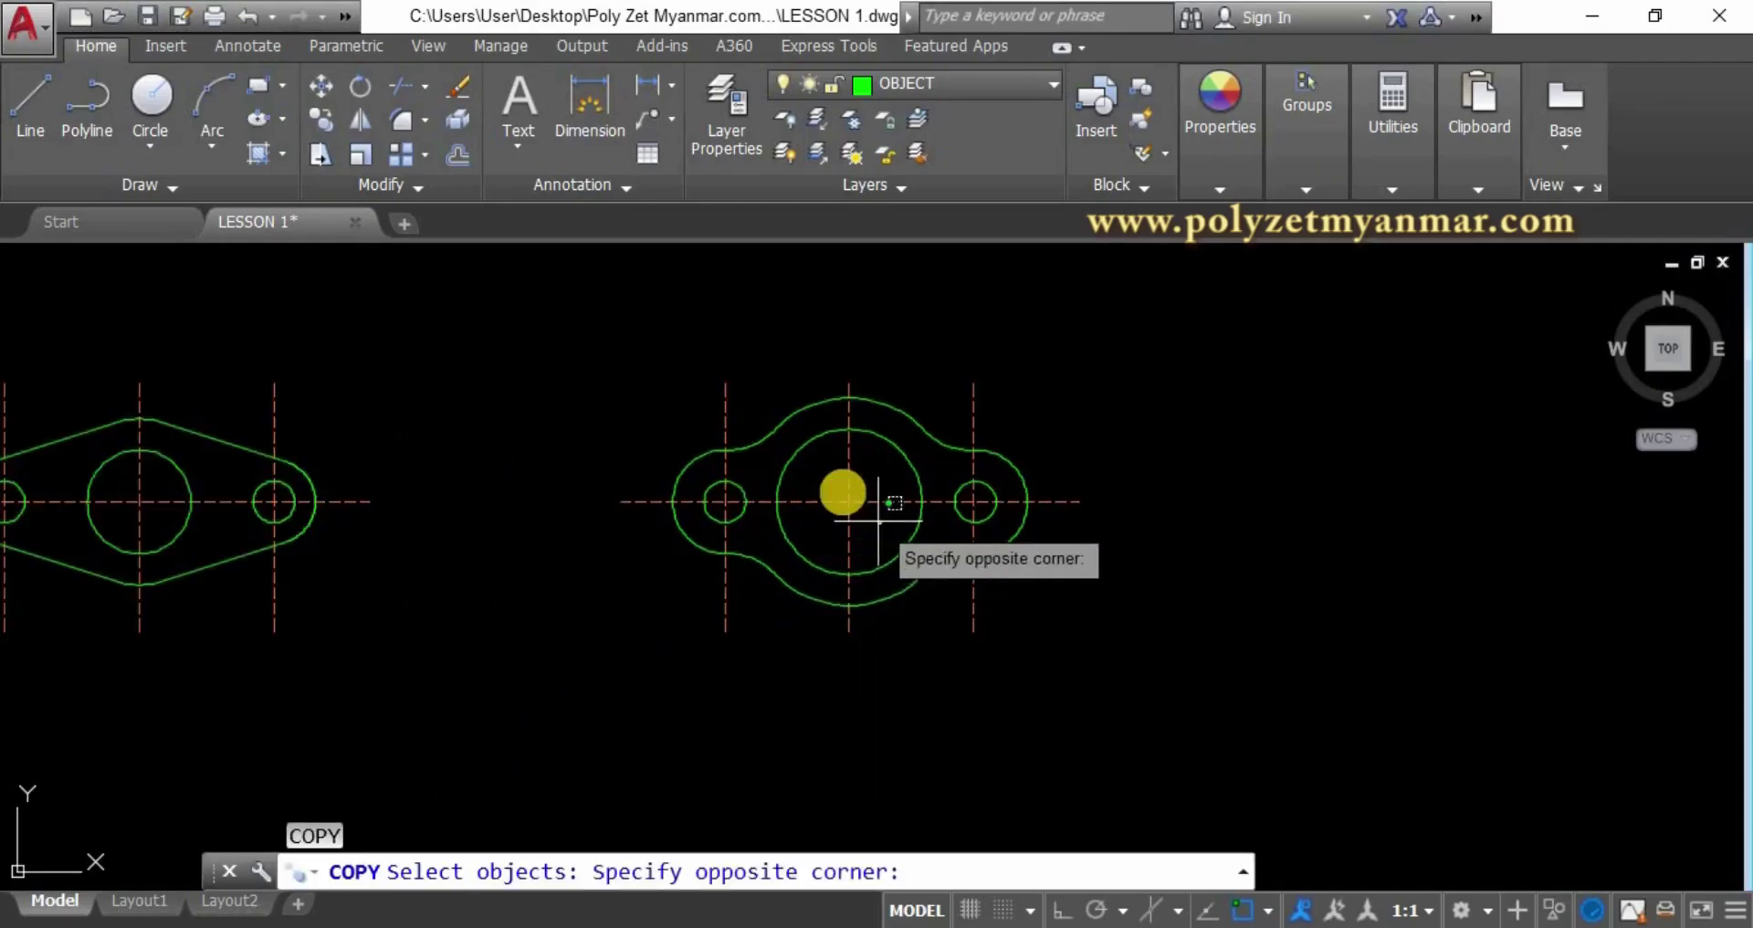
left_click(791, 539)
key("Return")
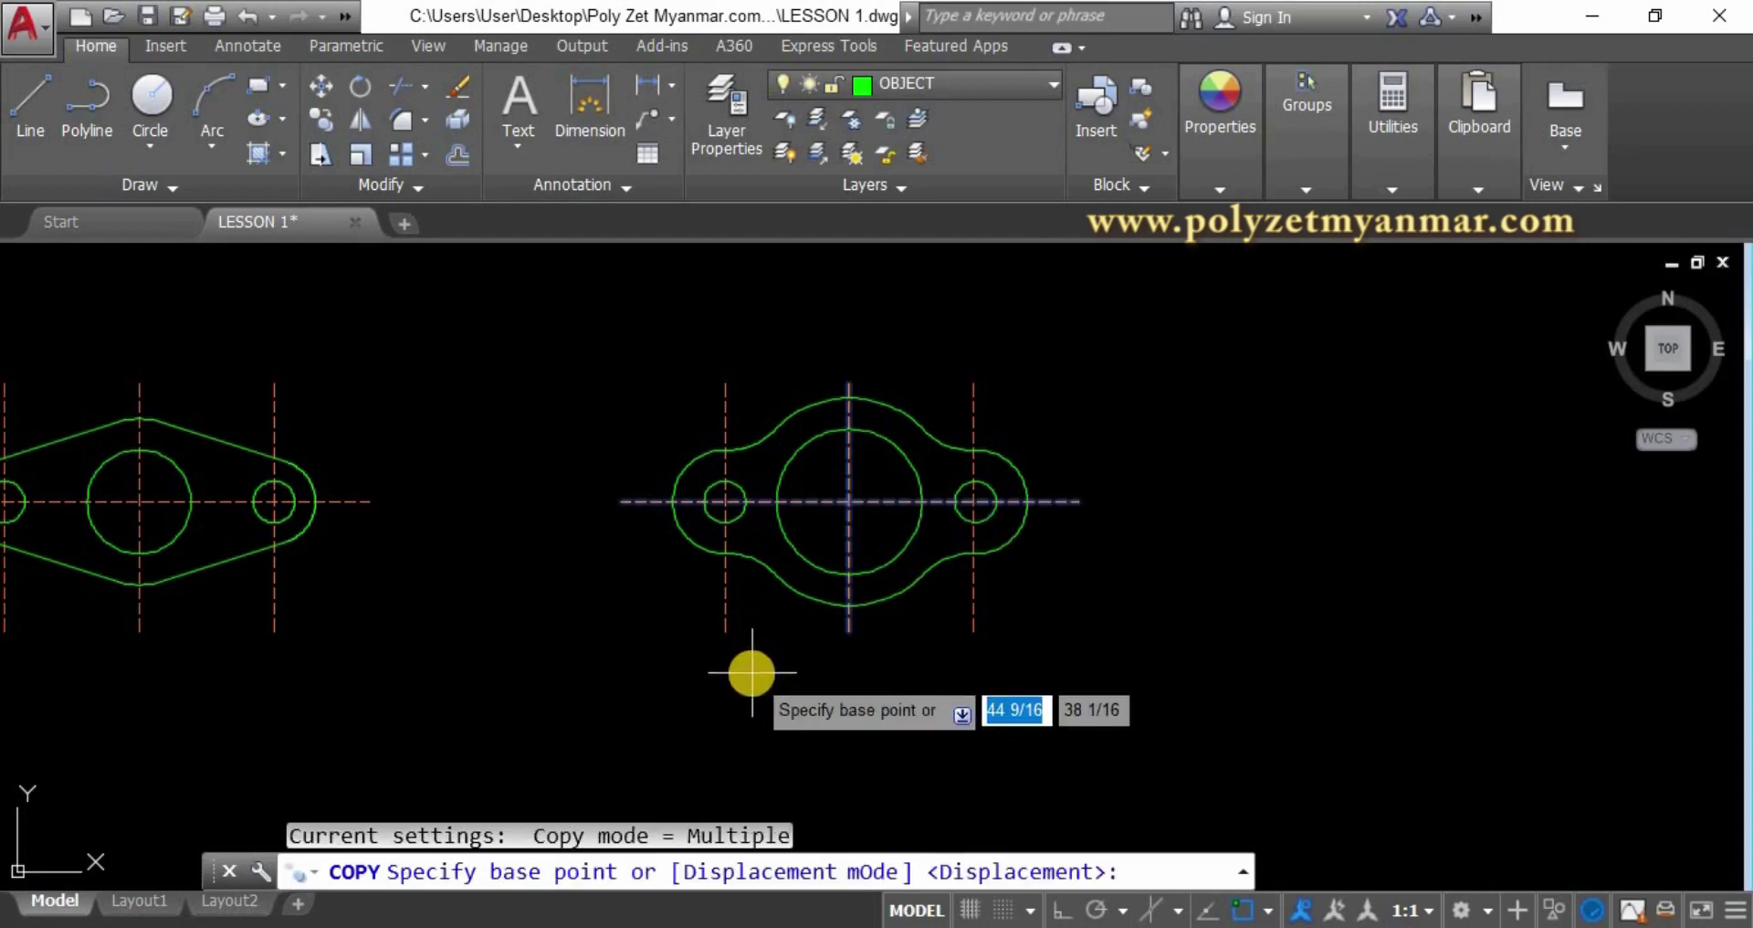
left_click(753, 673)
scroll(635, 712, "down", 4)
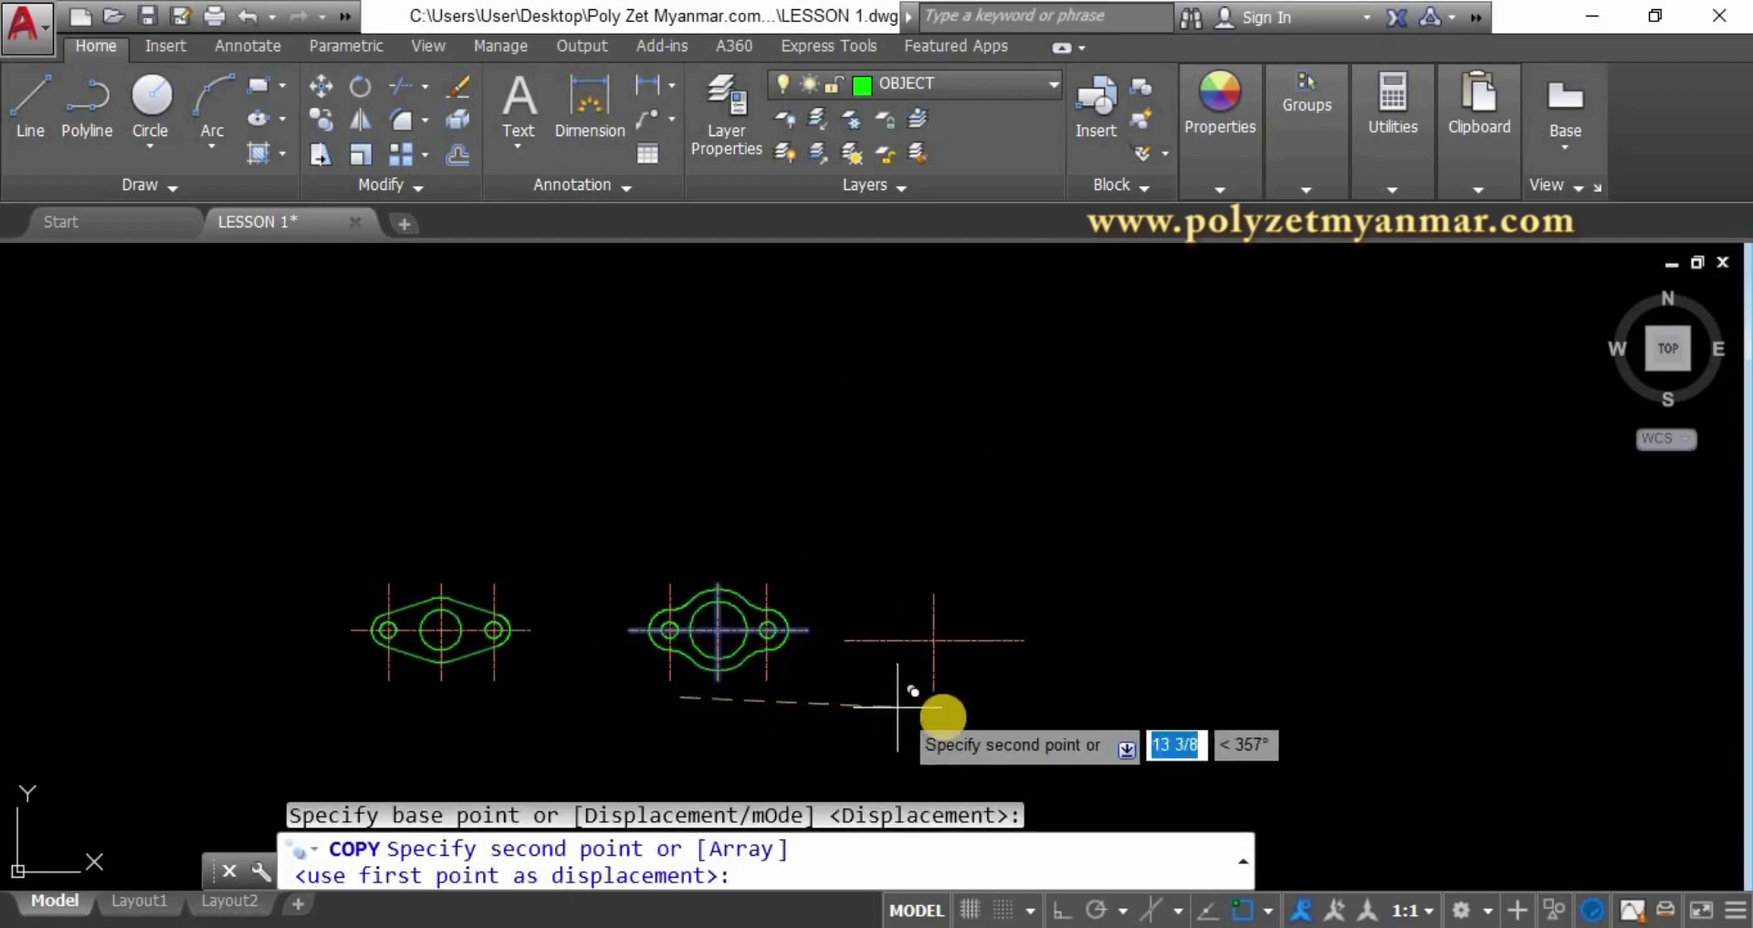
left_click(1062, 909)
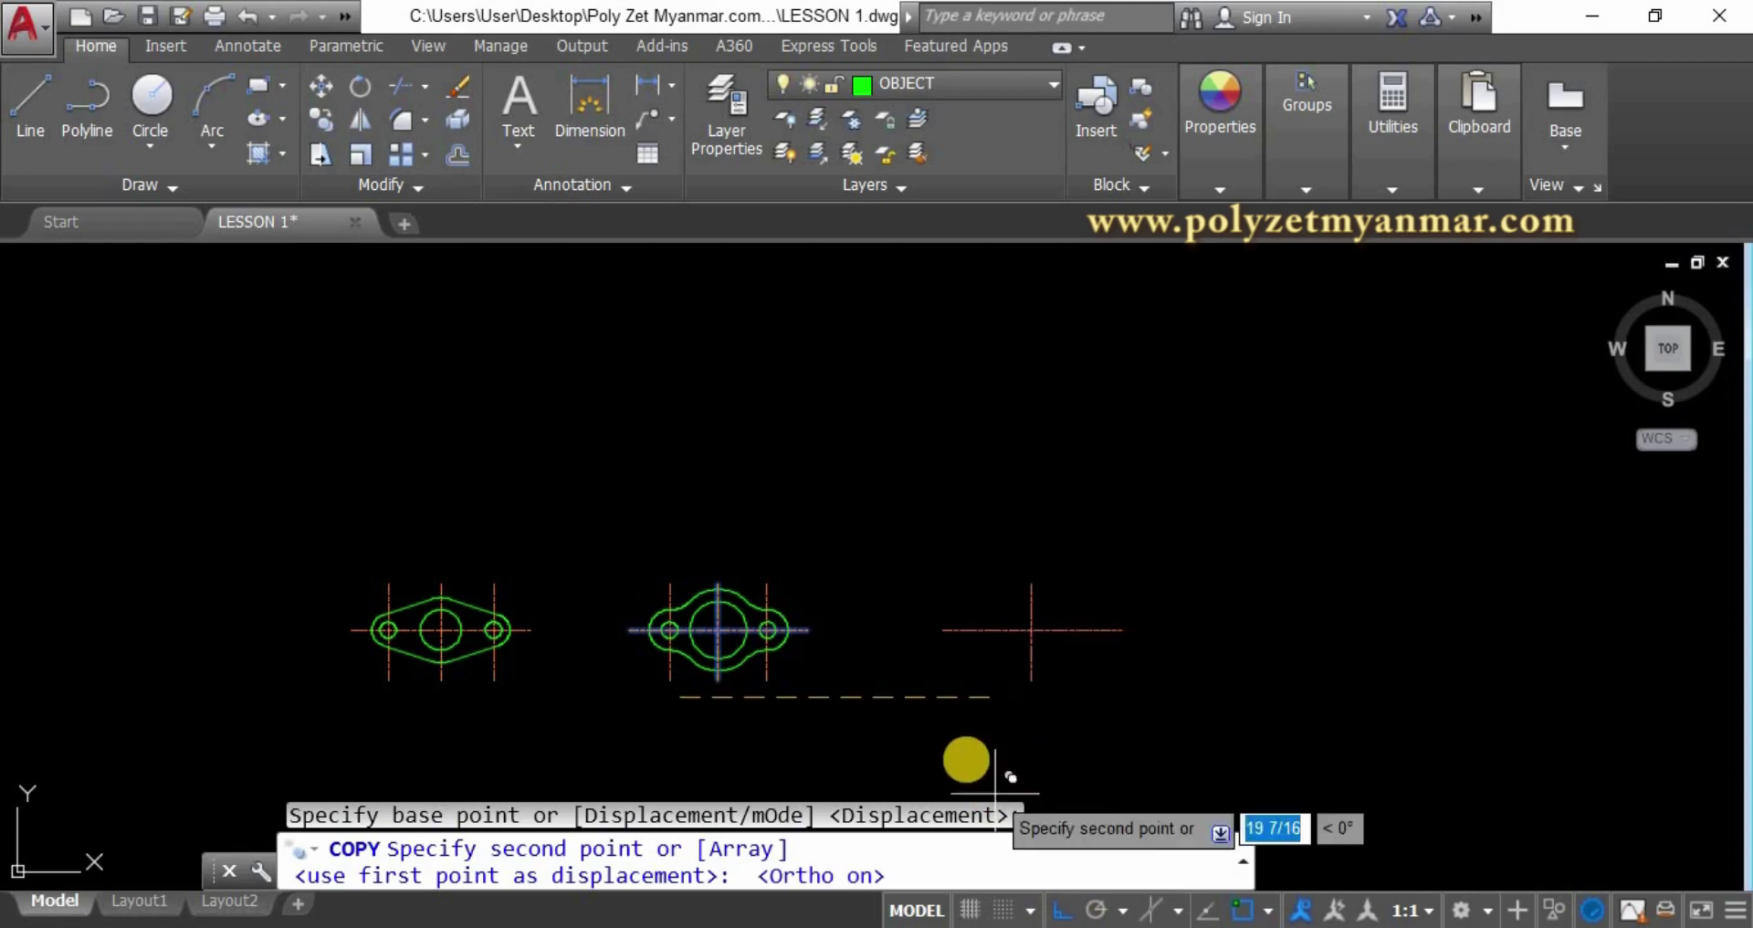
left_click(921, 729)
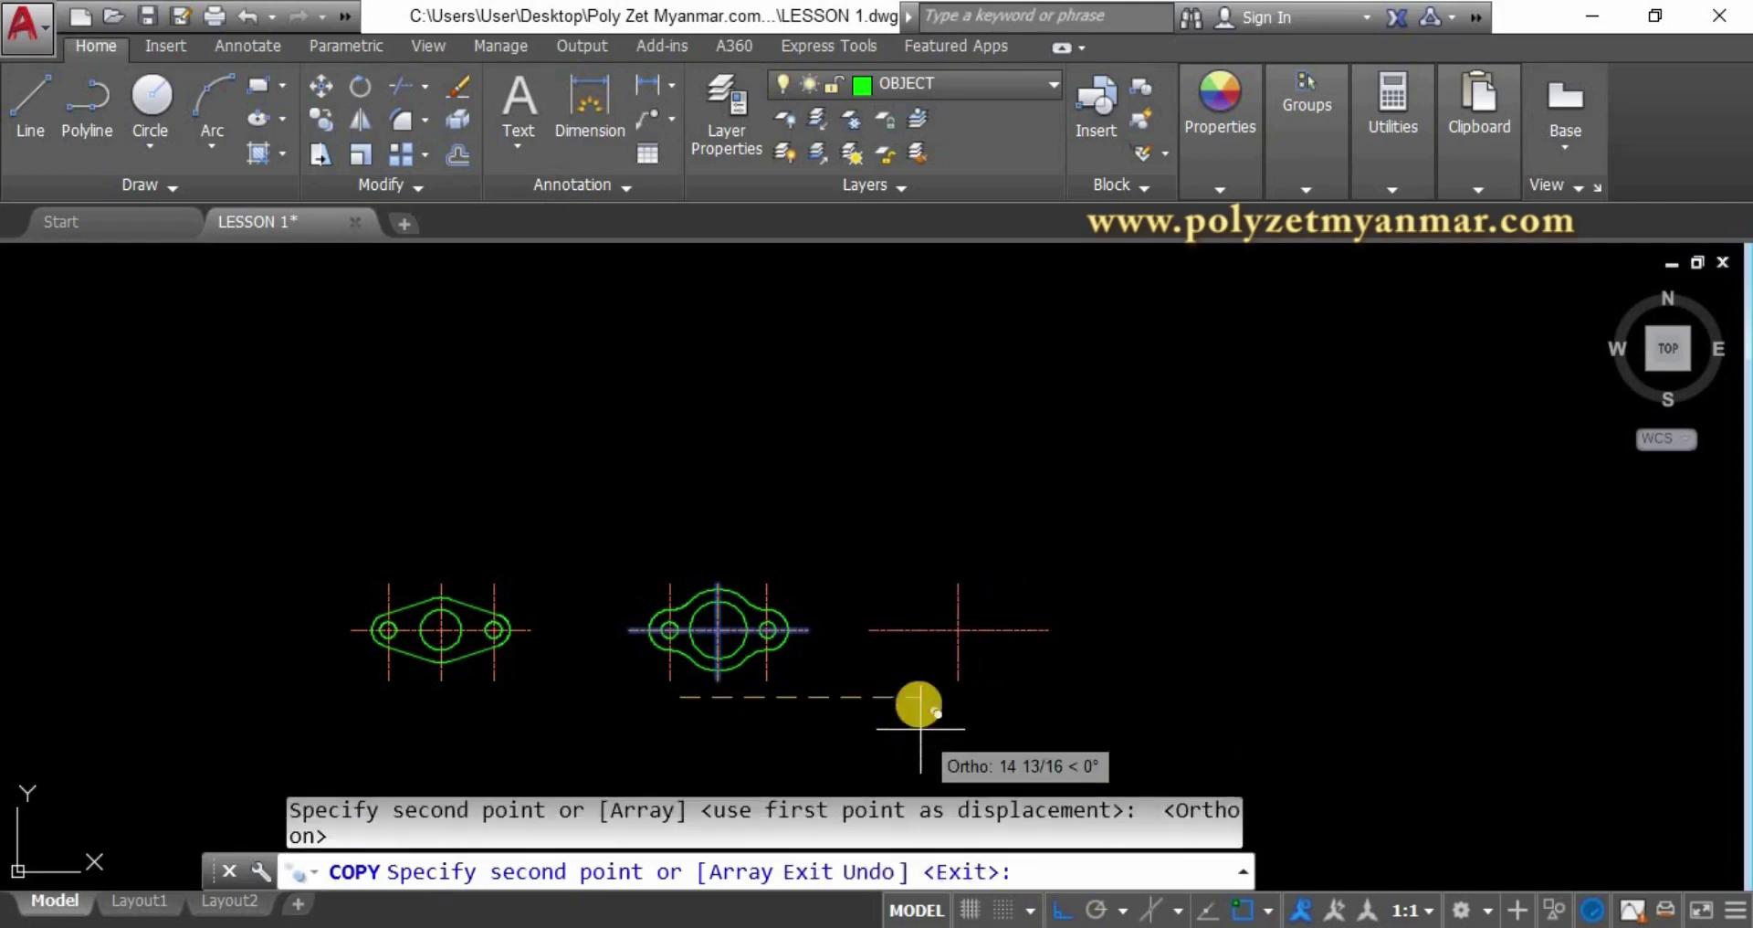
scroll(958, 639, "up", 2)
scroll(959, 640, "up", 3)
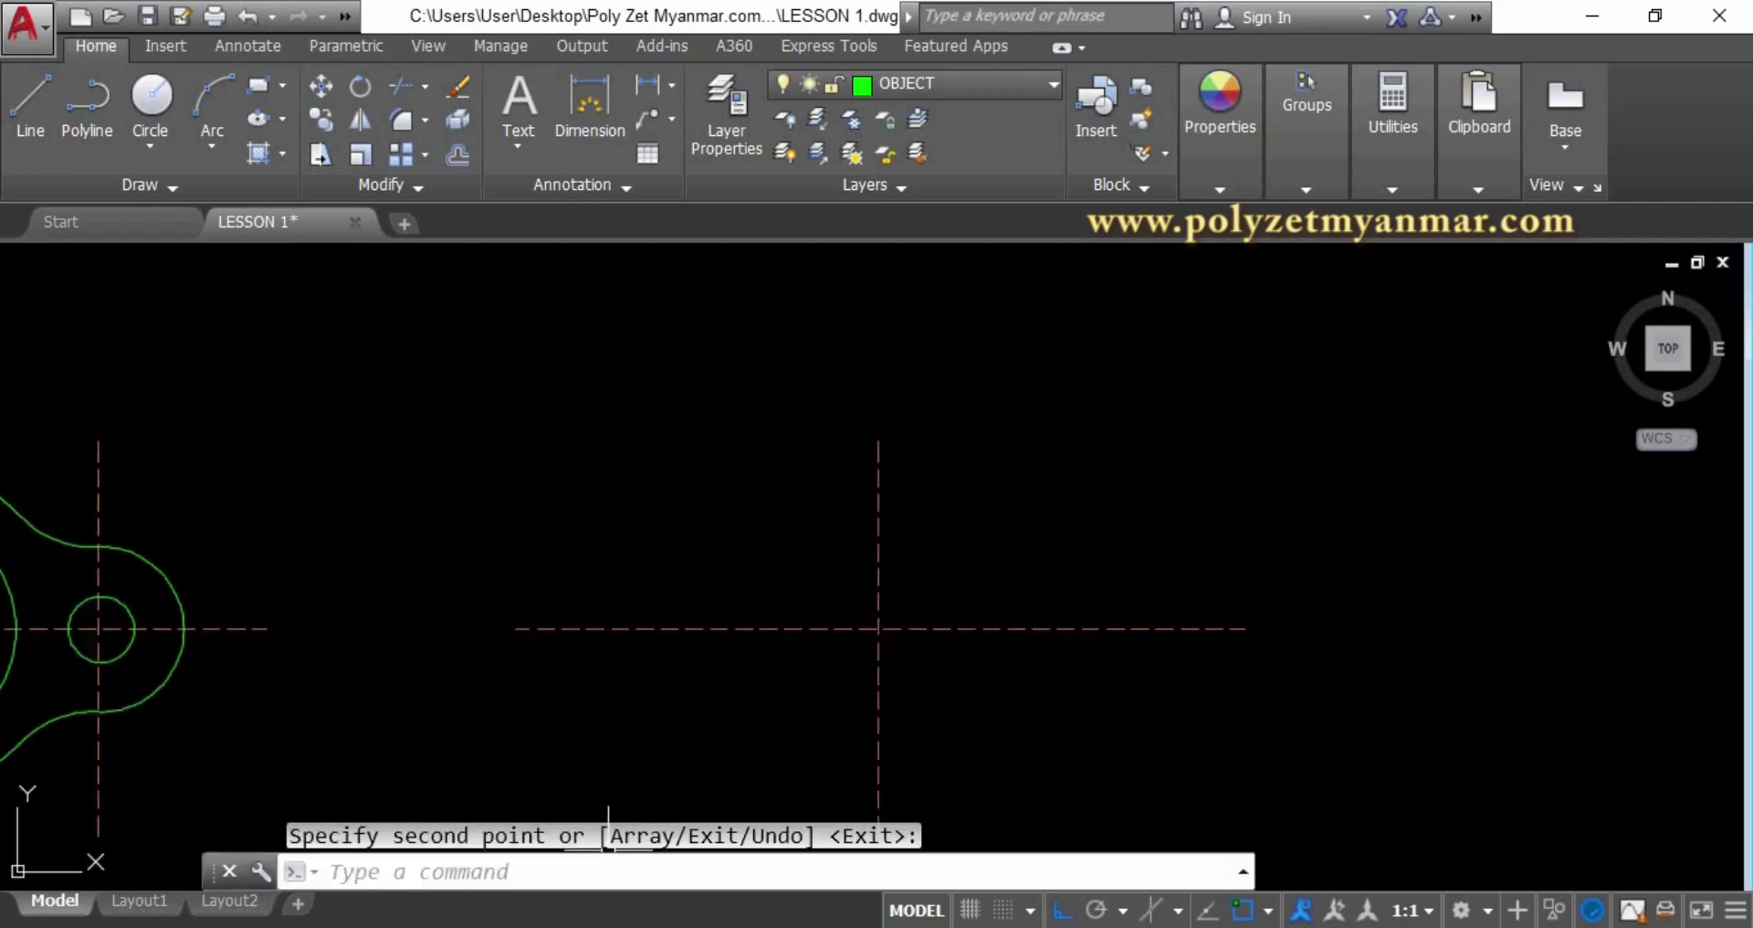
key("alt+Tab")
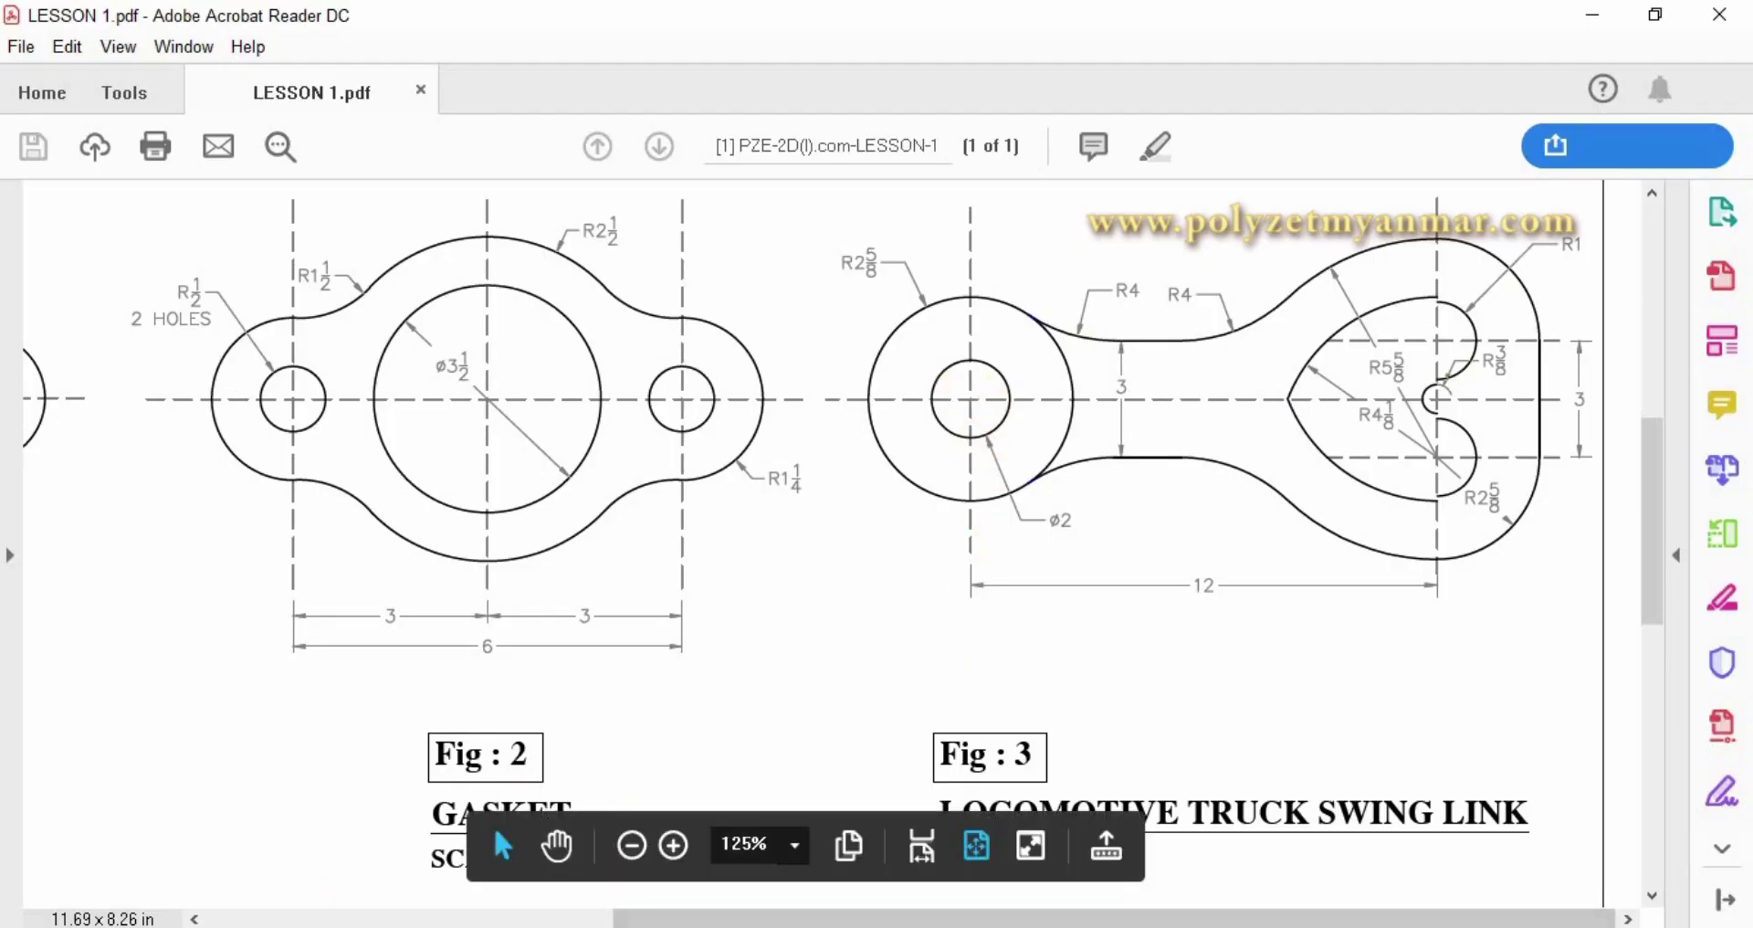
Draw a 2-diameter circle at the copied centerline intersection.
key("alt+Tab")
type("c")
key("Return")
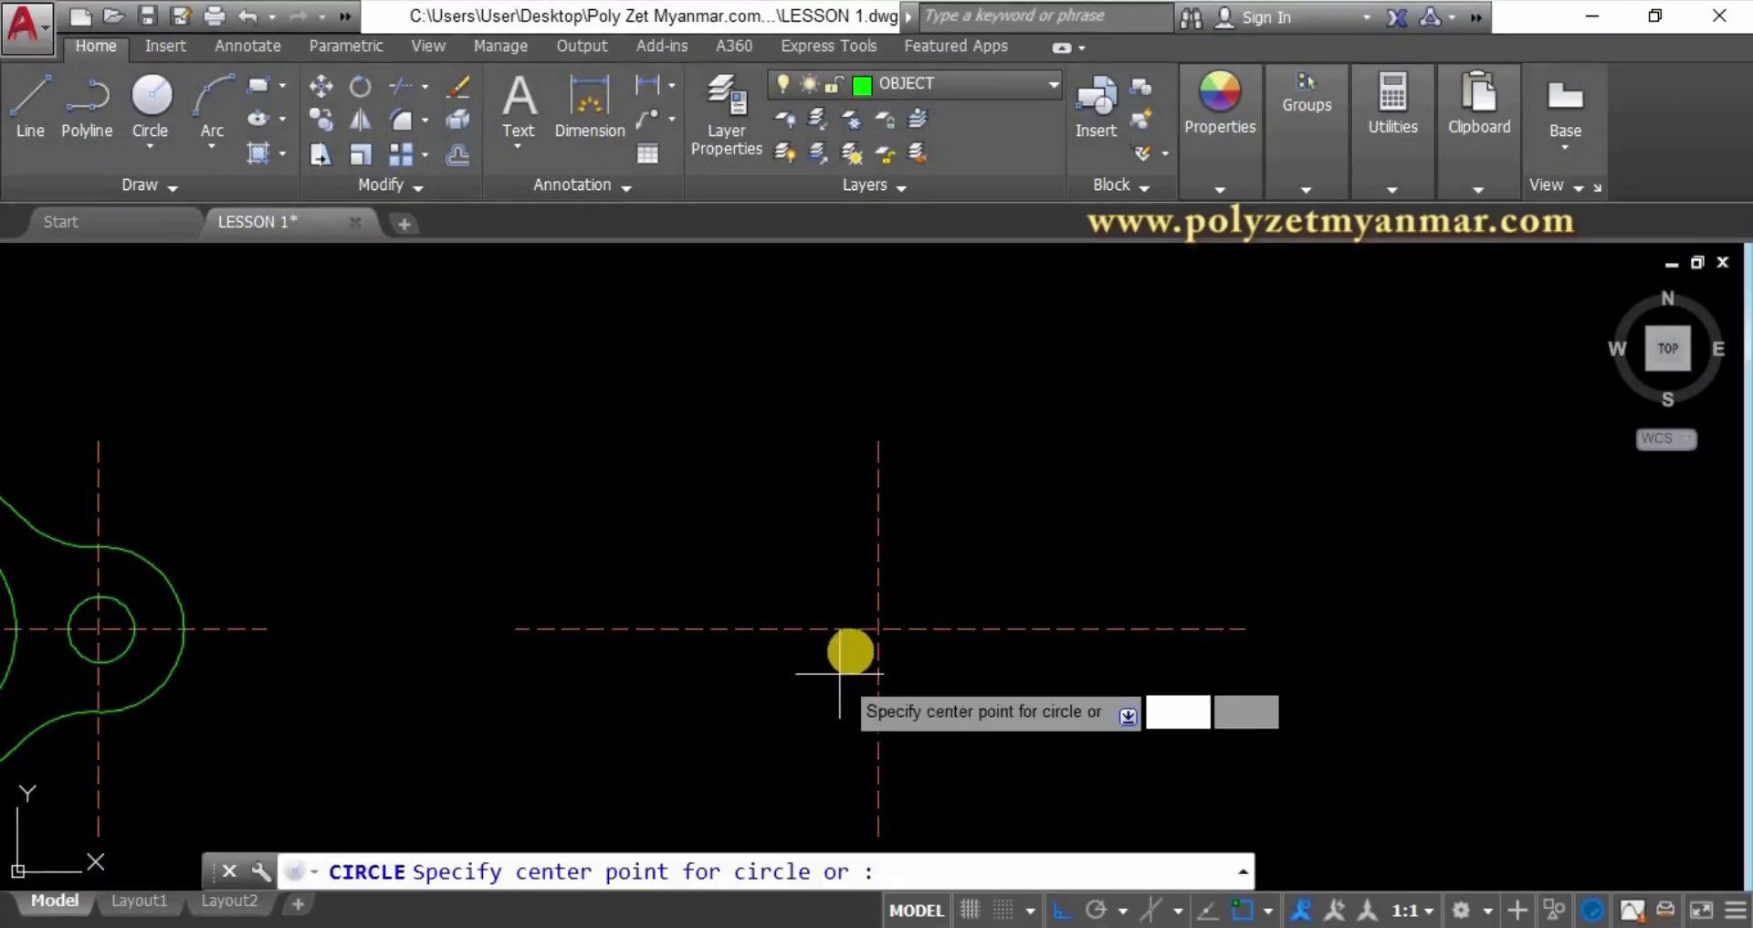
left_click(878, 628)
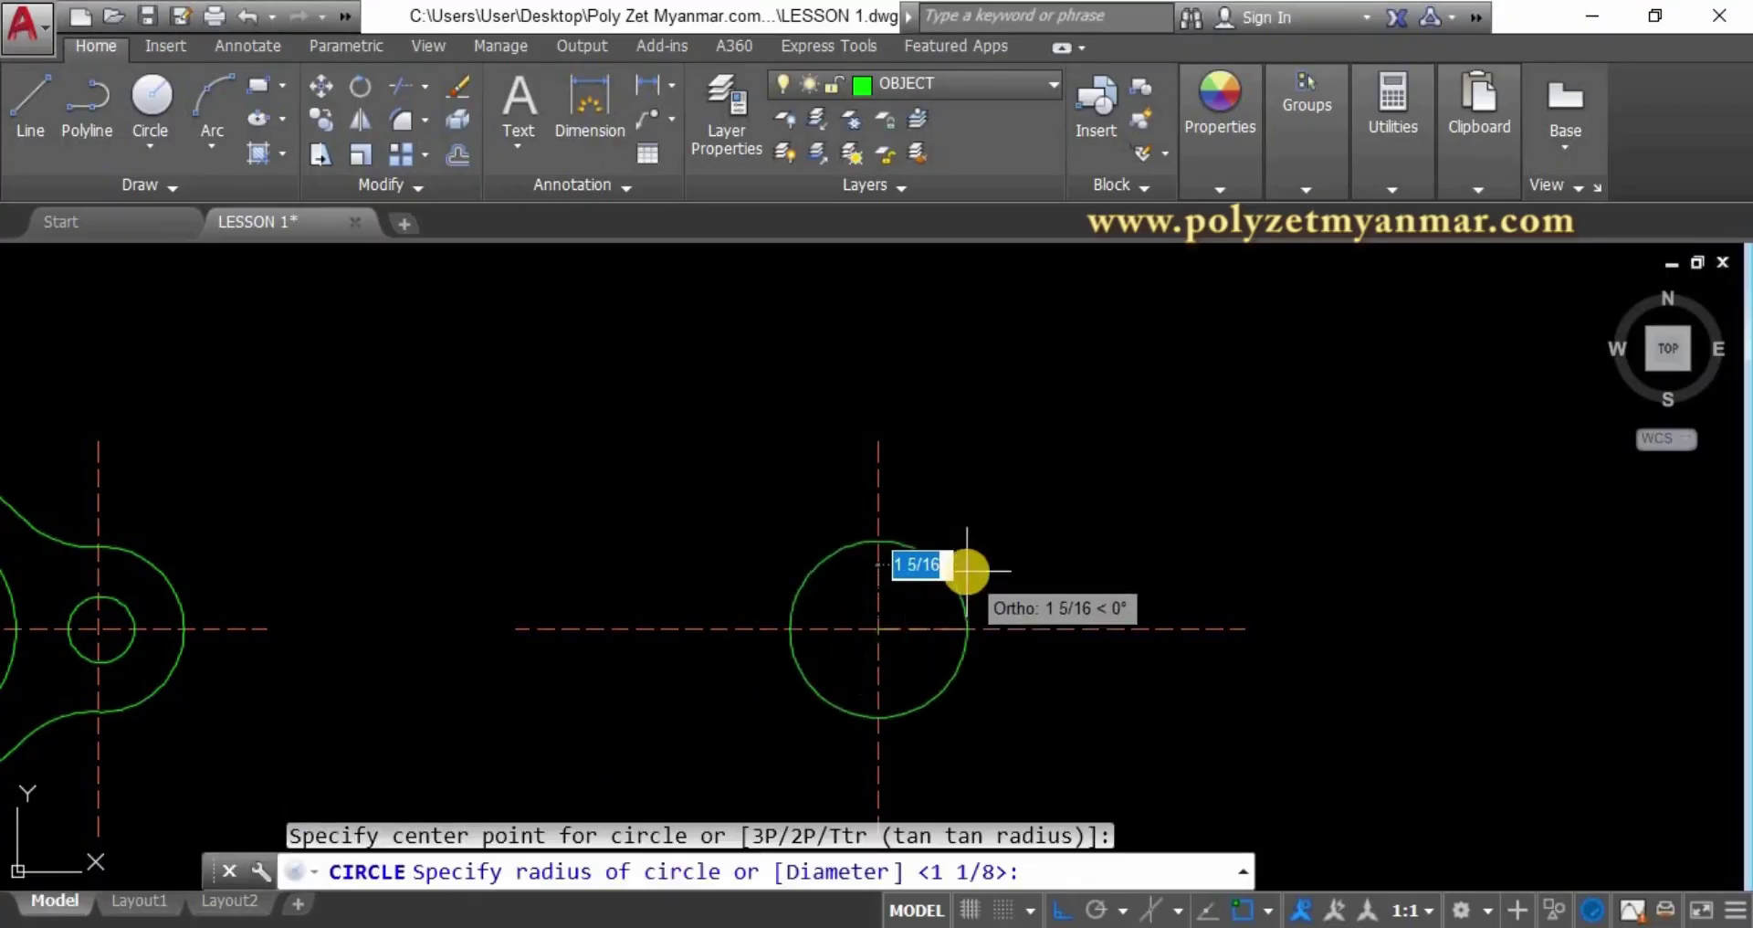
type("d")
key("Return")
type("2")
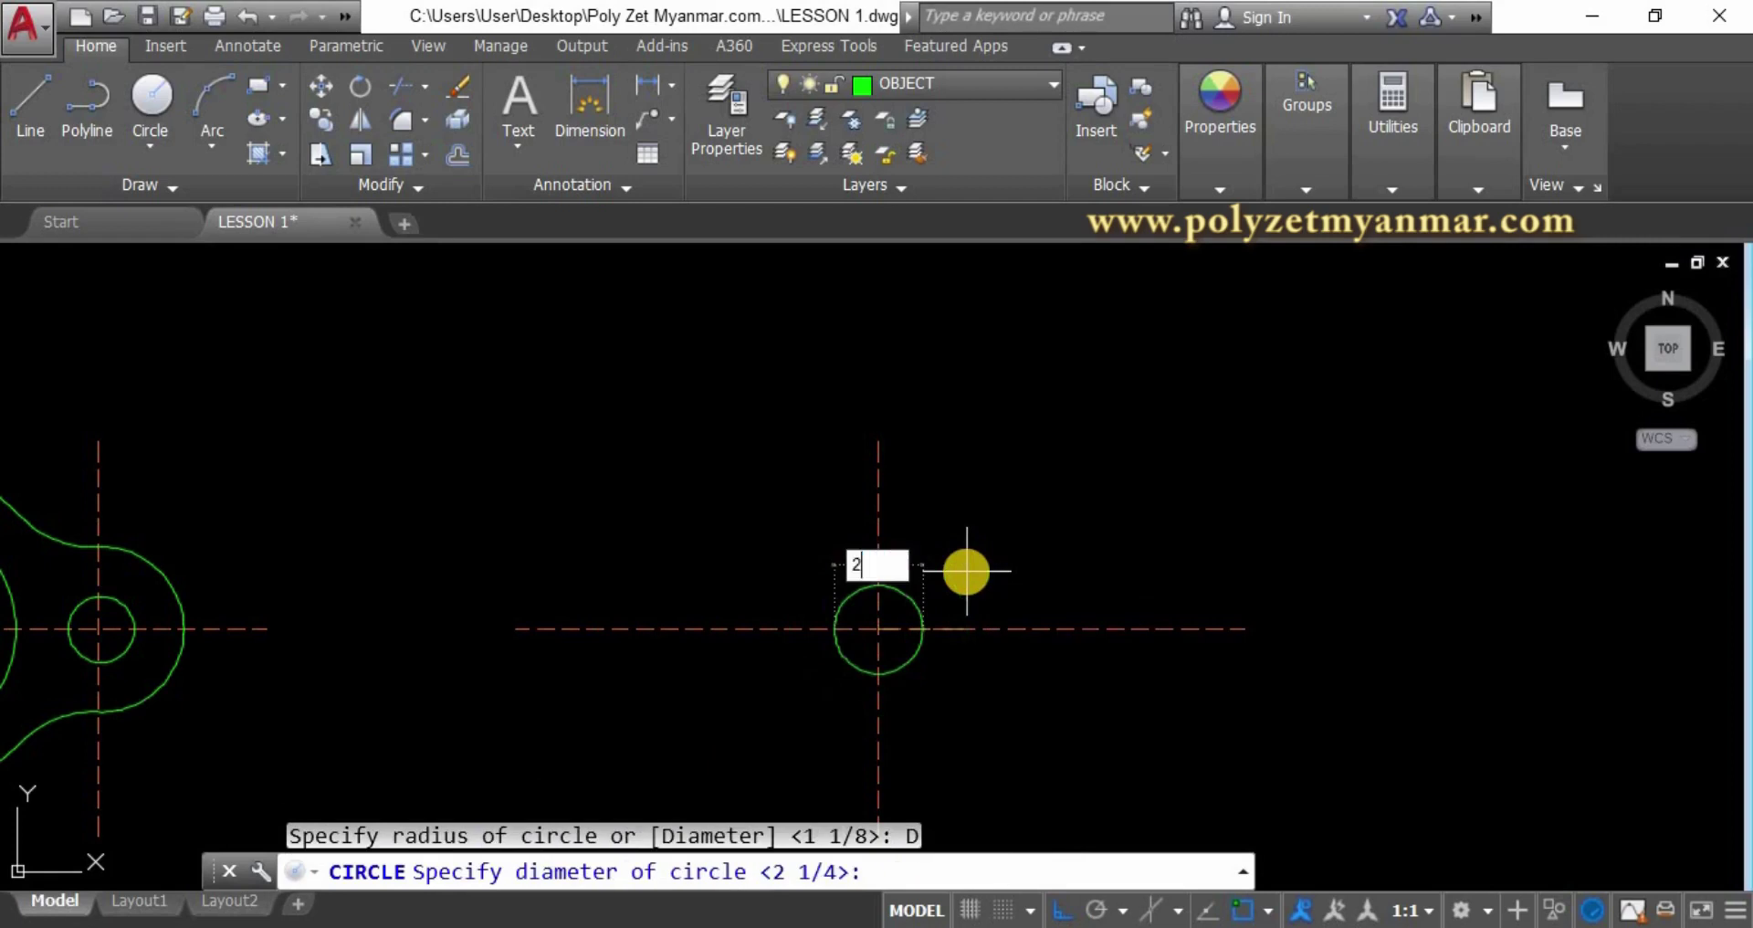
key("Return")
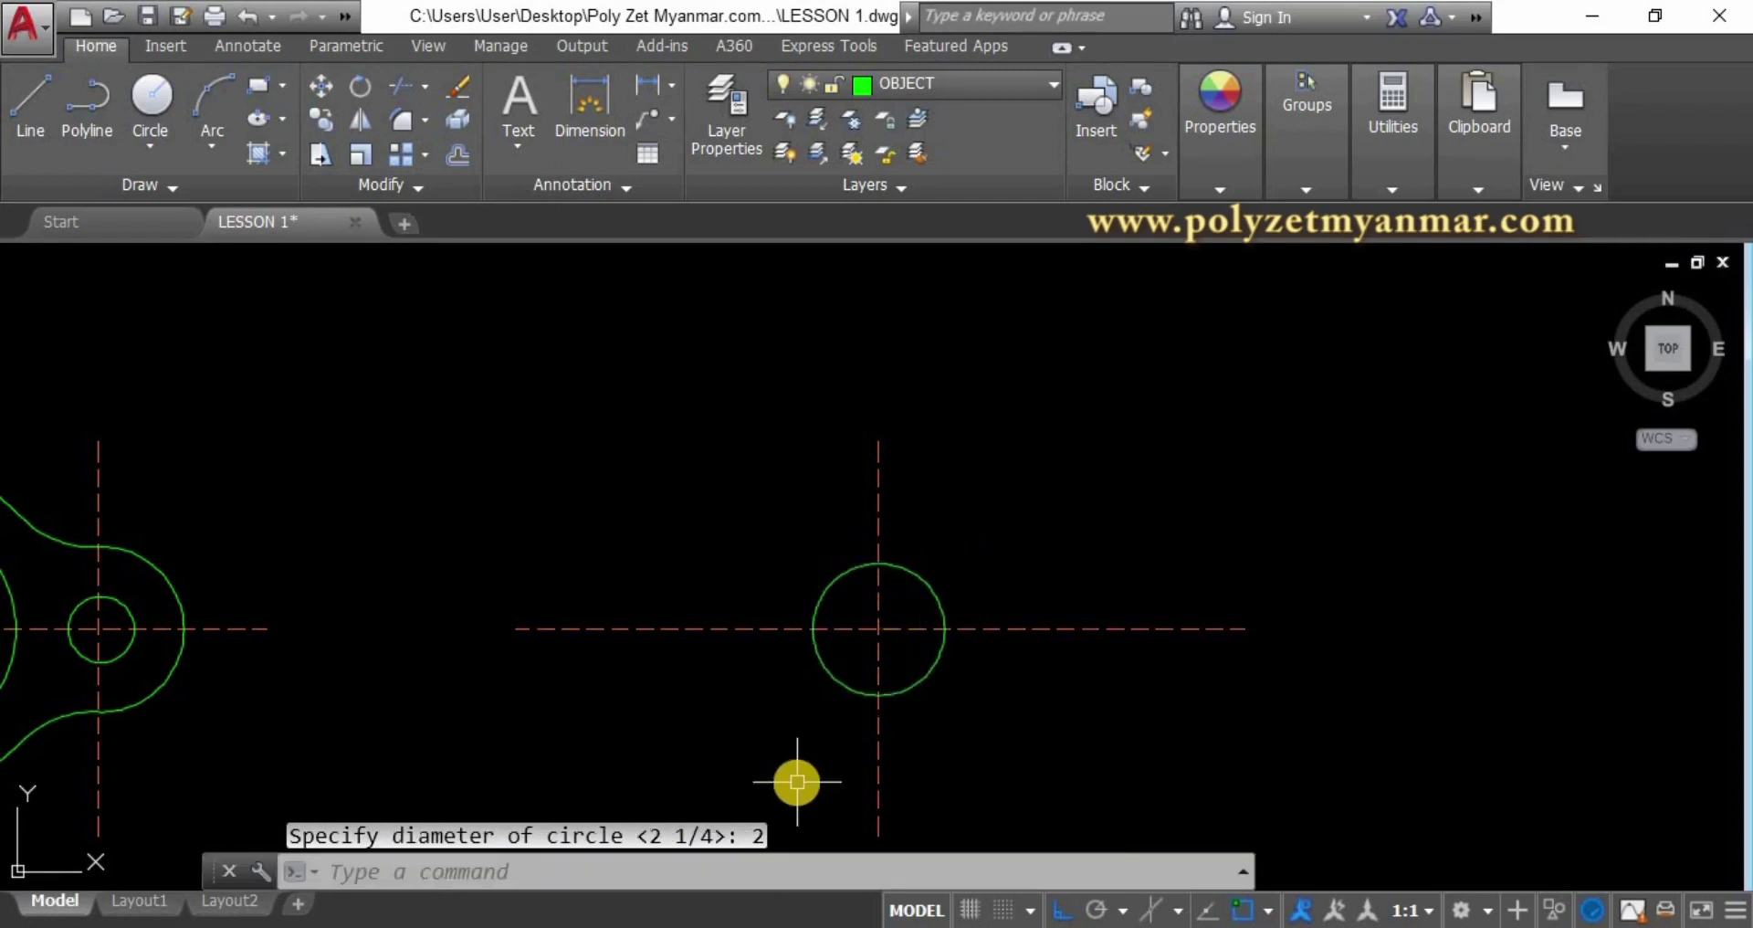
Add a concentric circle of radius 2 5/8 around the hole.
key("Return")
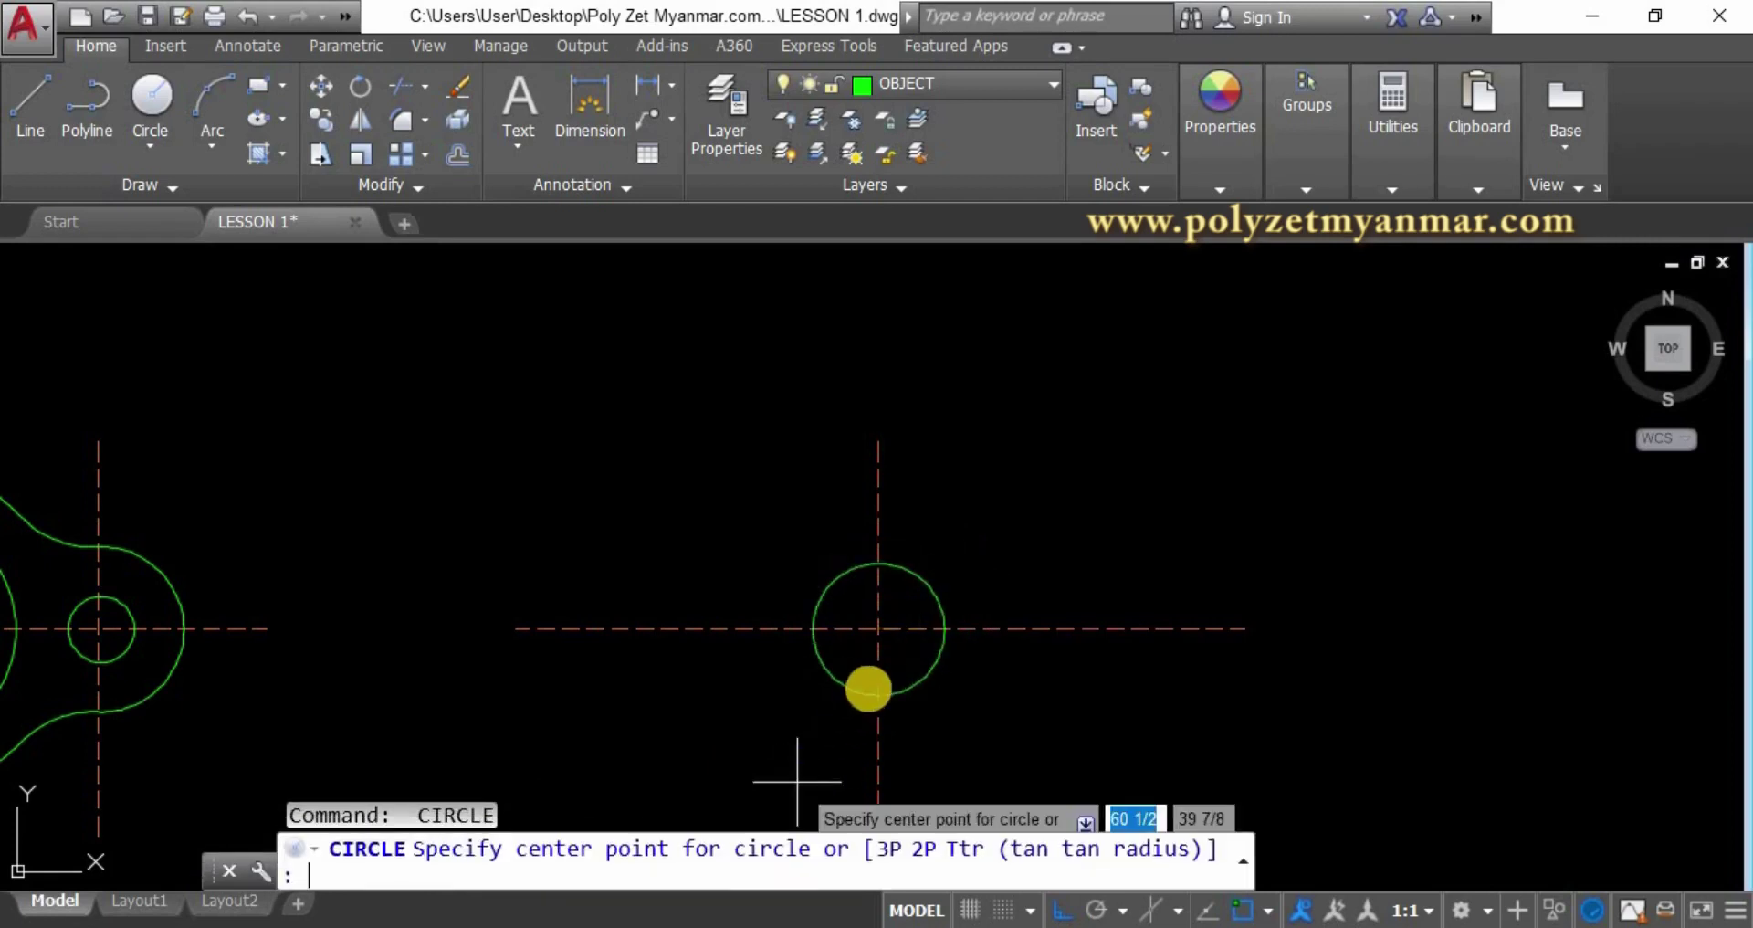
left_click(877, 627)
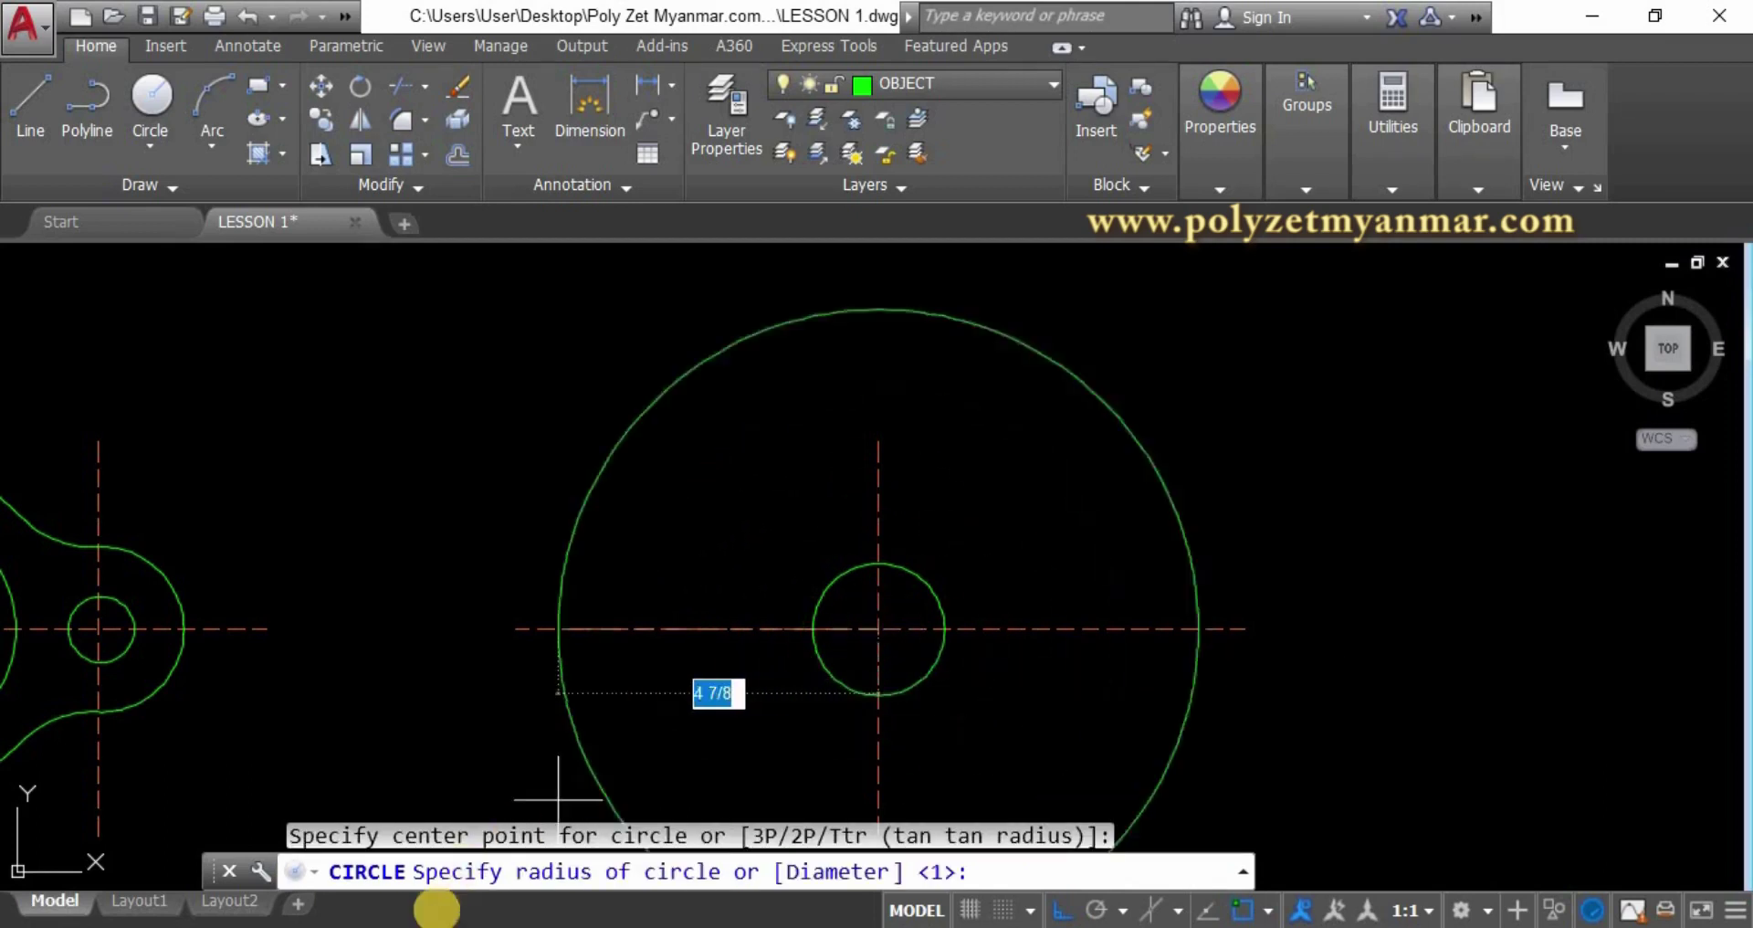
key("alt+Tab")
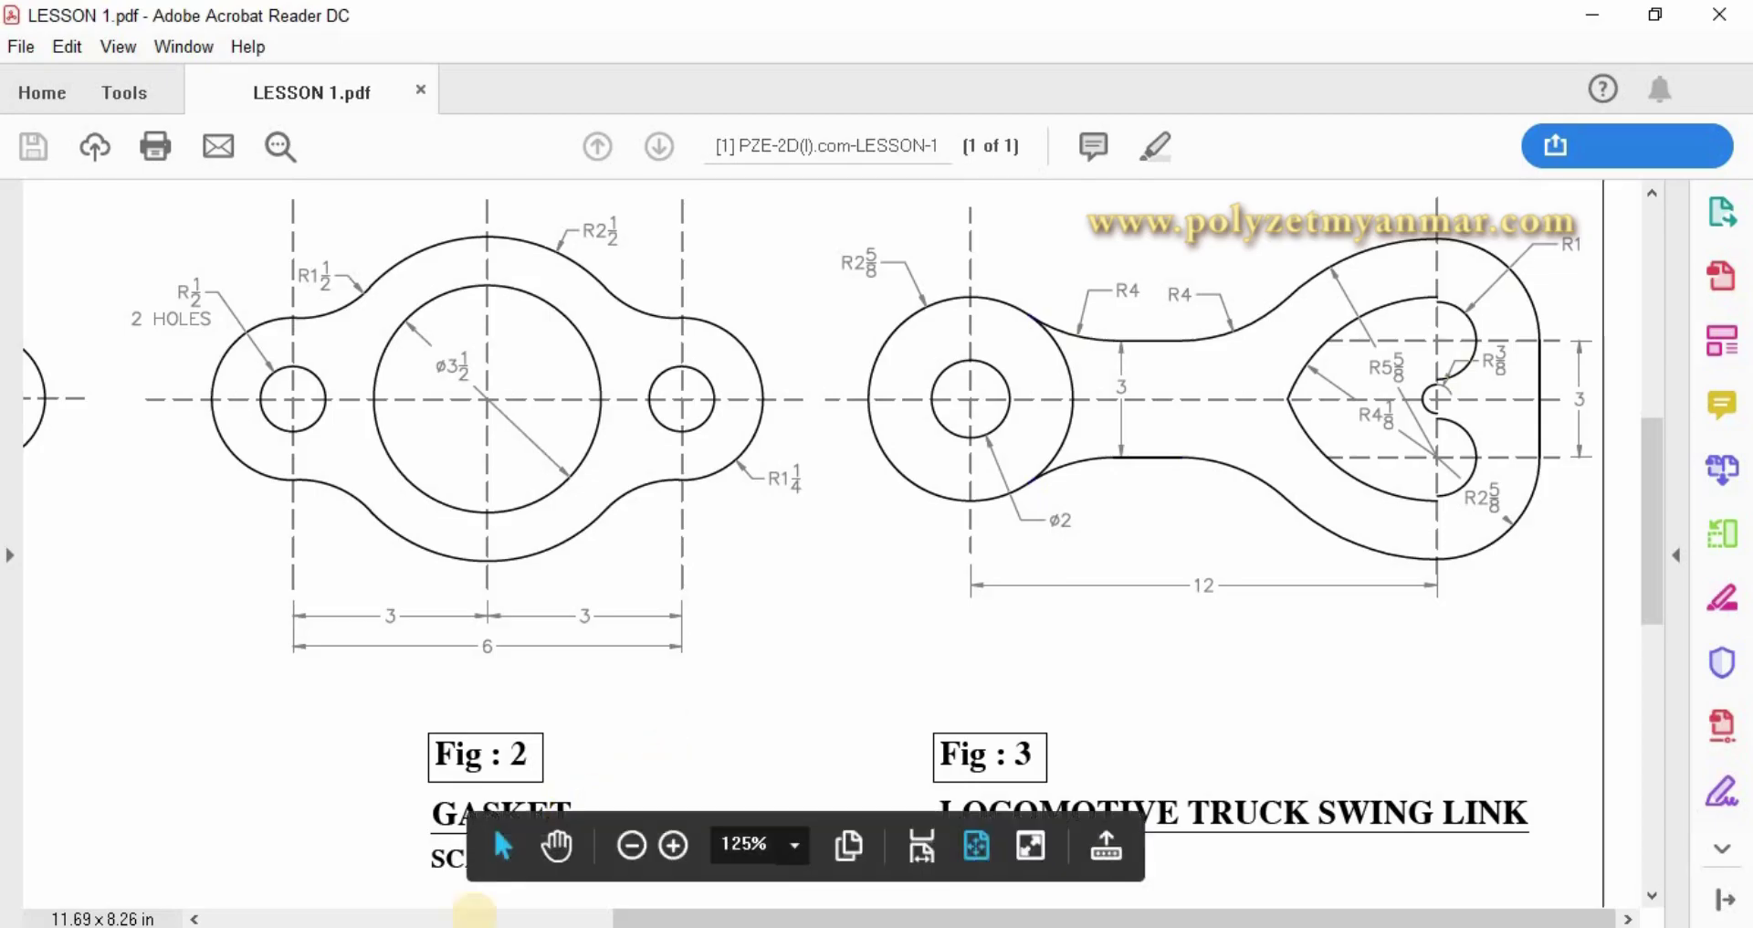
key("alt+Tab")
type("2")
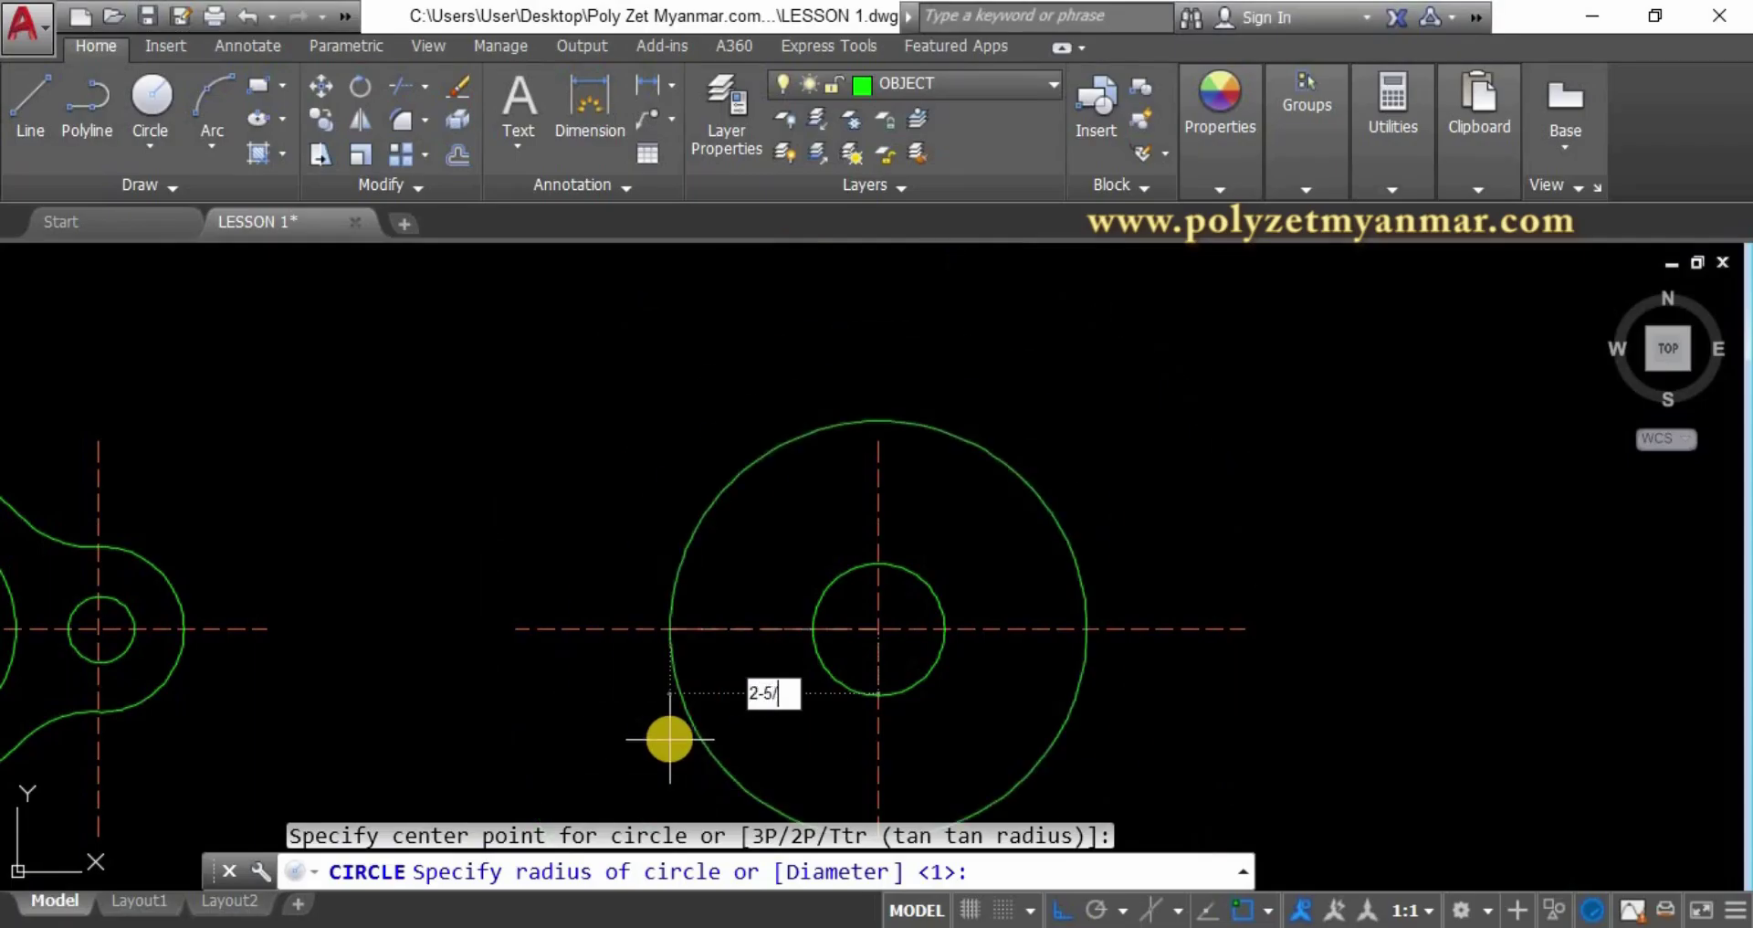
key("Return")
scroll(676, 733, "down", 3)
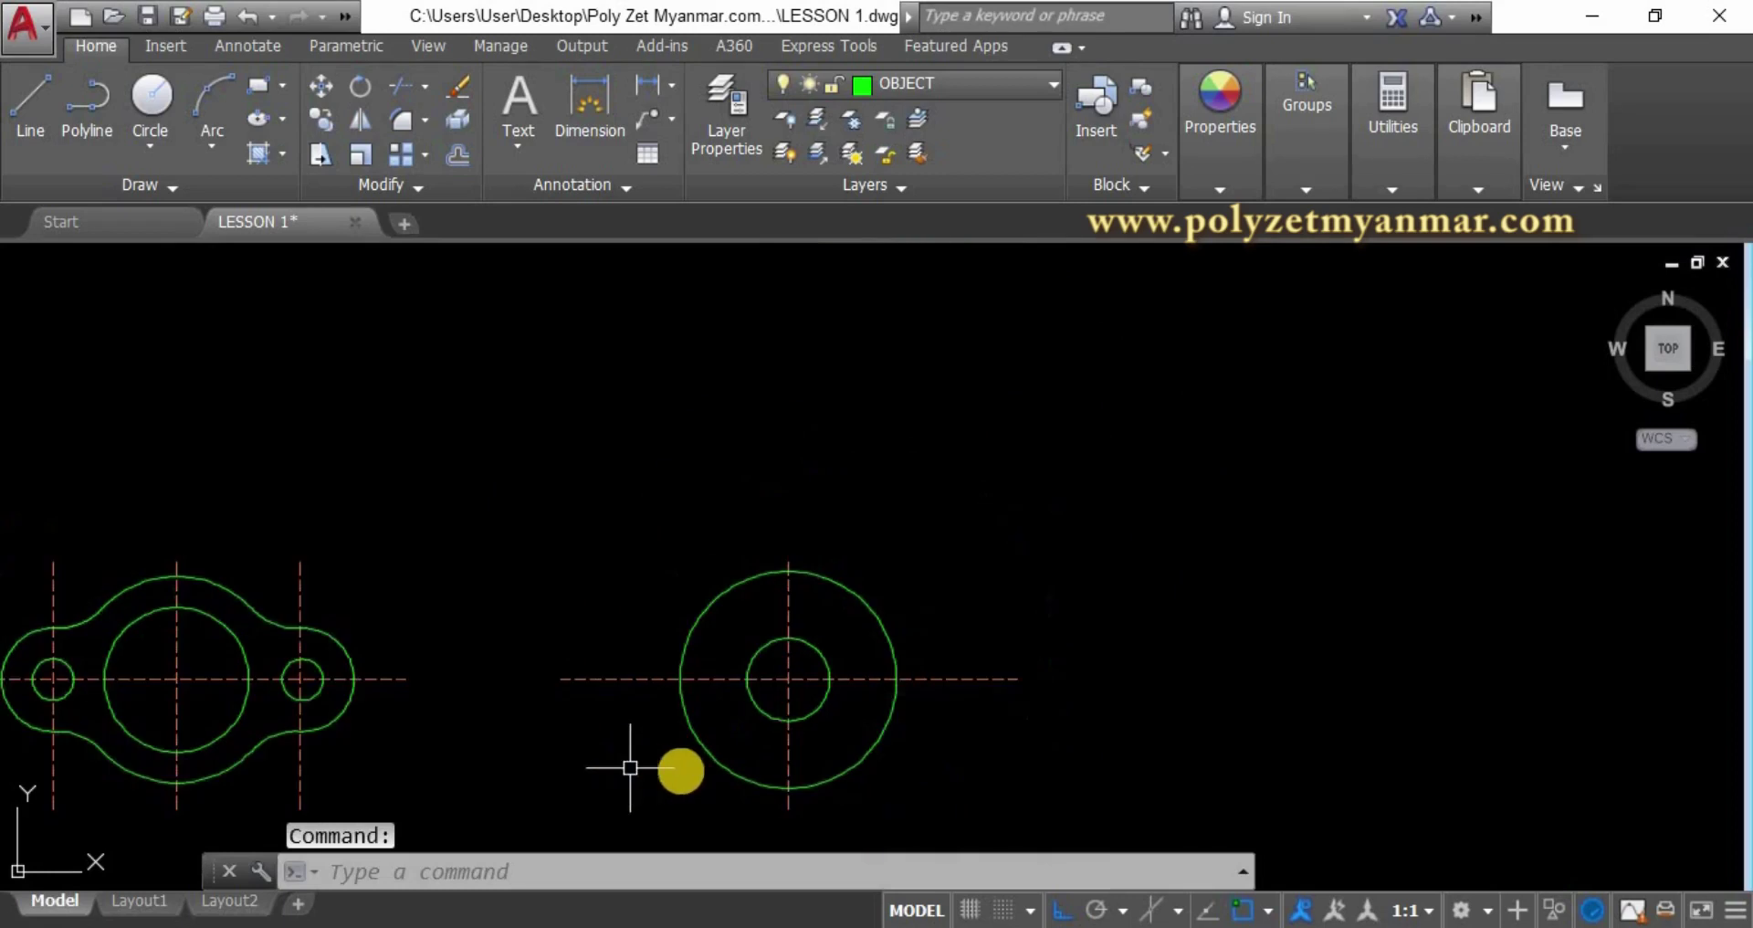
key("alt+Tab")
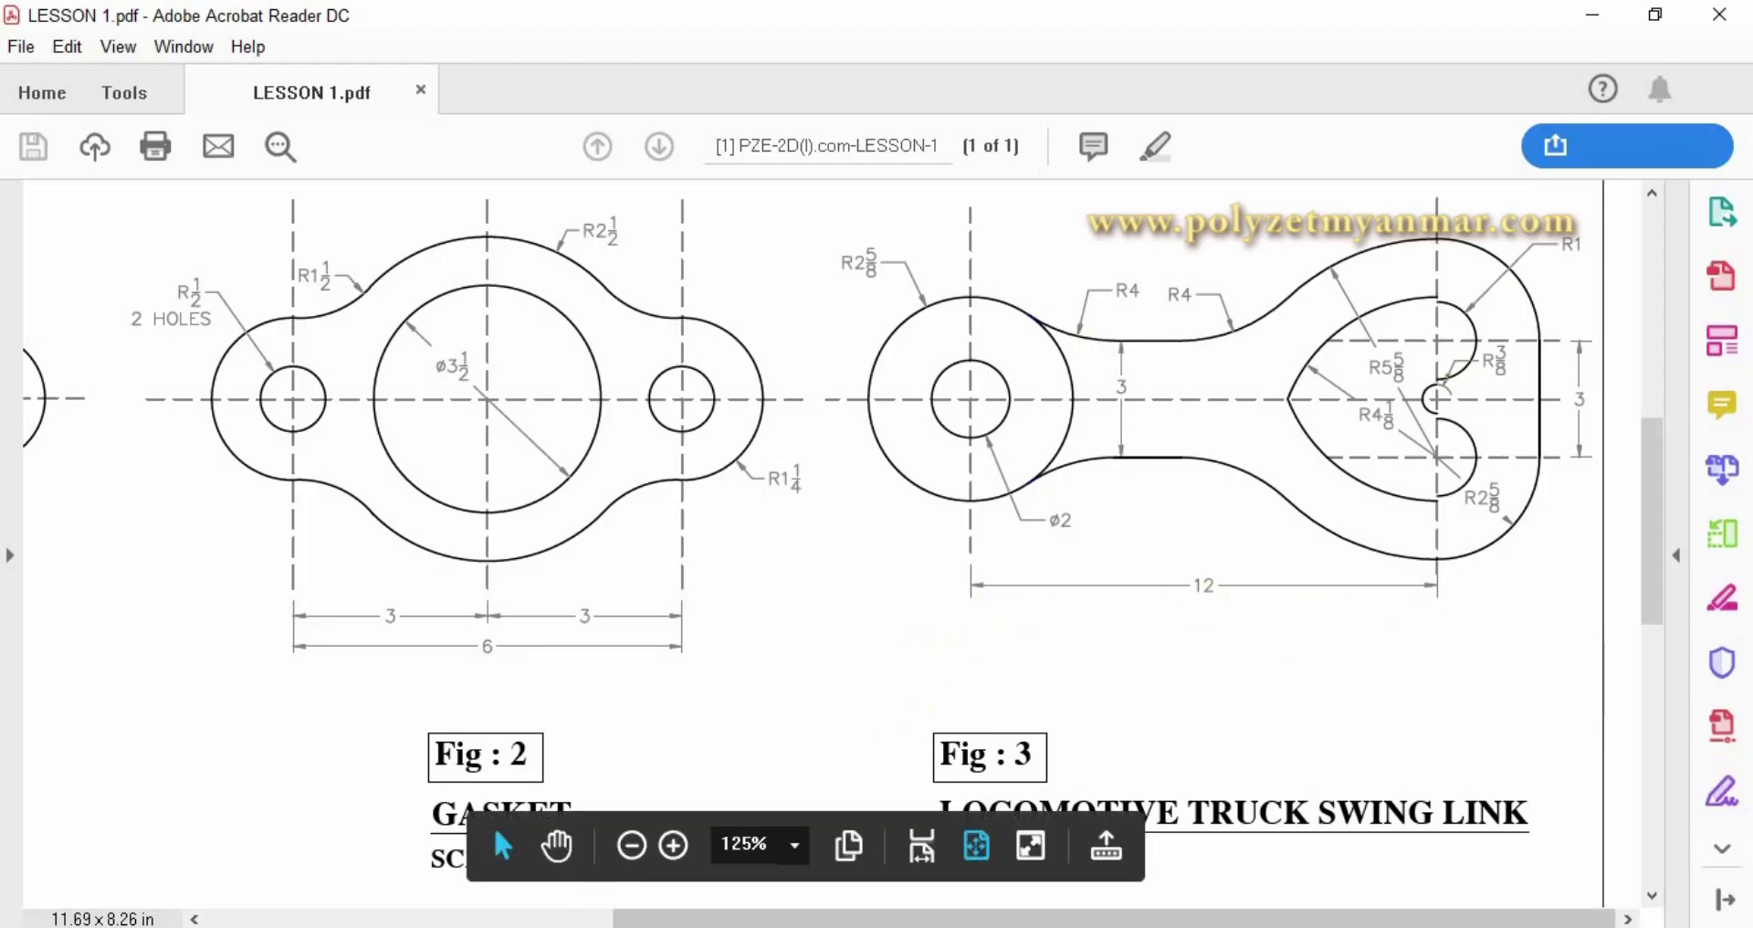
Offset the hub's vertical centerline 12 units to the right.
key("alt+Tab")
middle_click_drag(893, 779, 868, 741)
type("o")
key("Return")
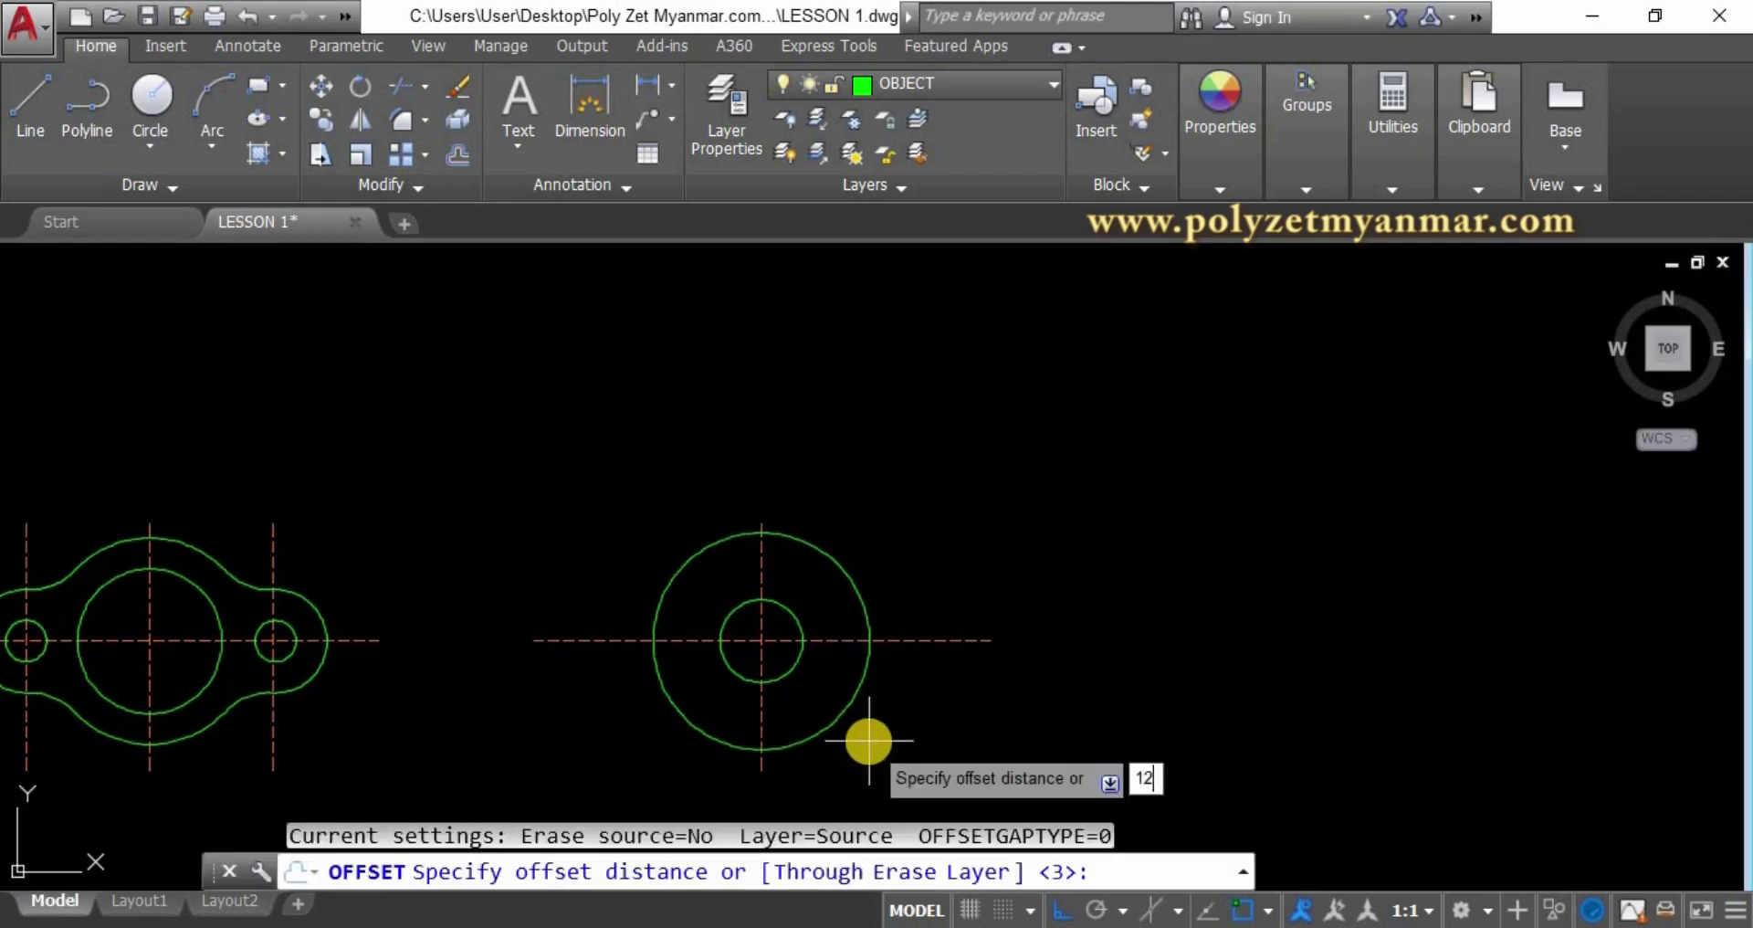
key("Return")
left_click(761, 711)
left_click(989, 743)
key("Return")
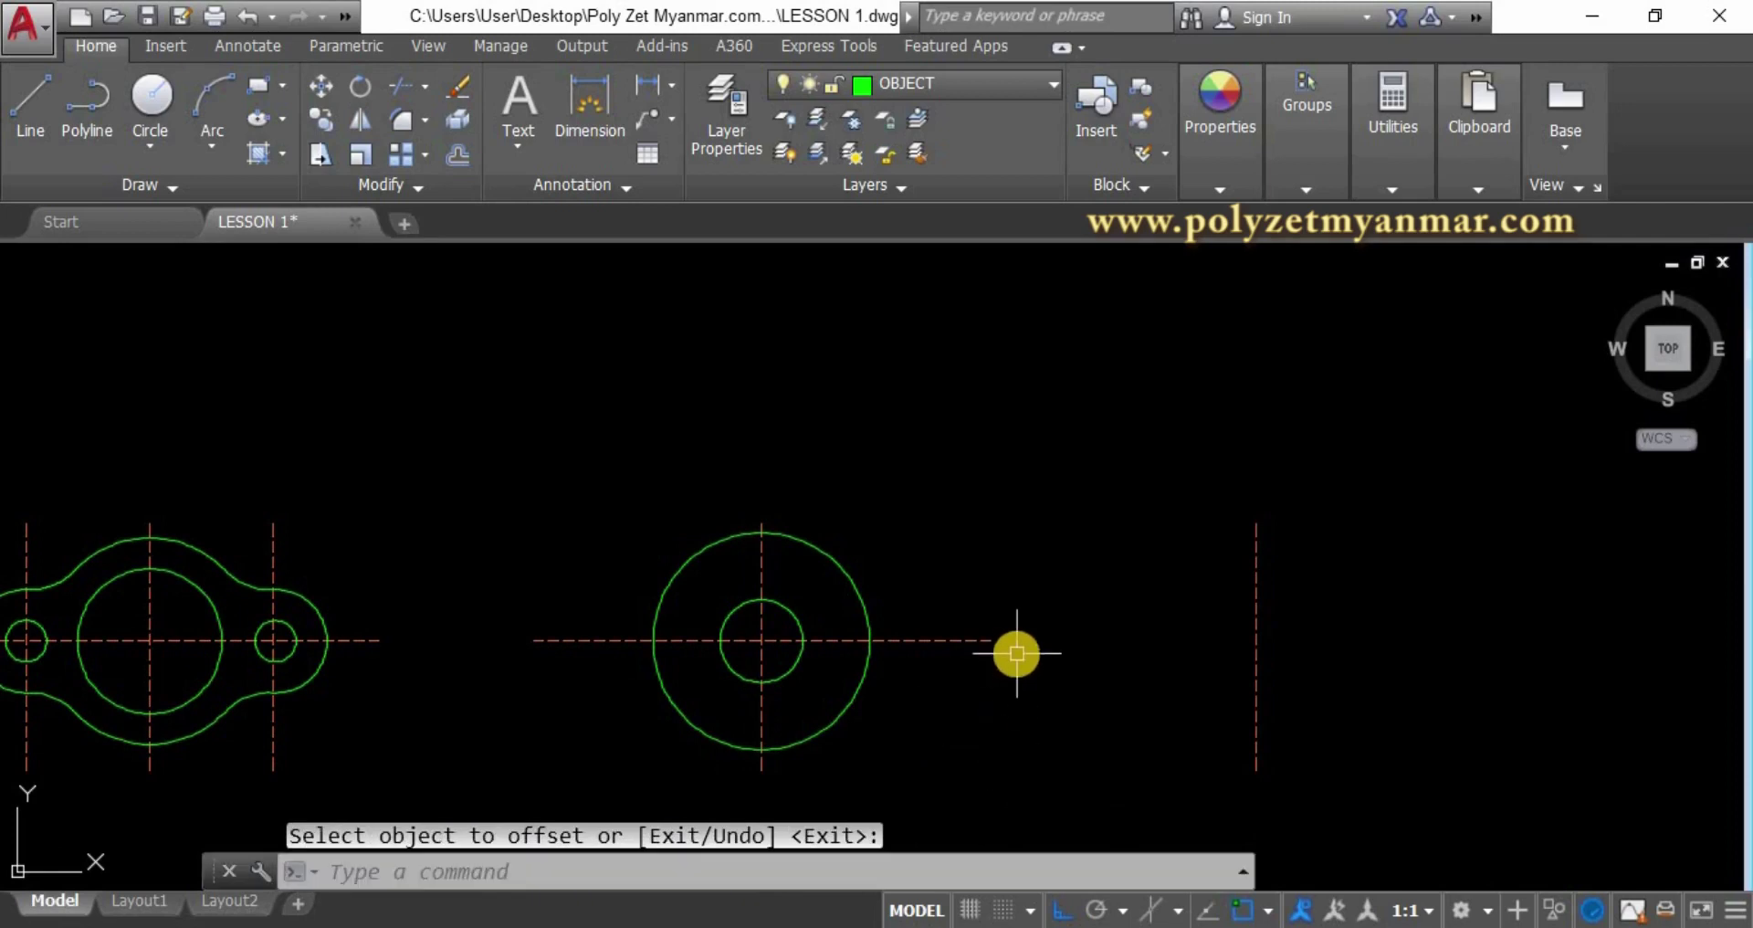
Stretch the horizontal centerline's right end past the new vertical centerline.
left_click(1017, 659)
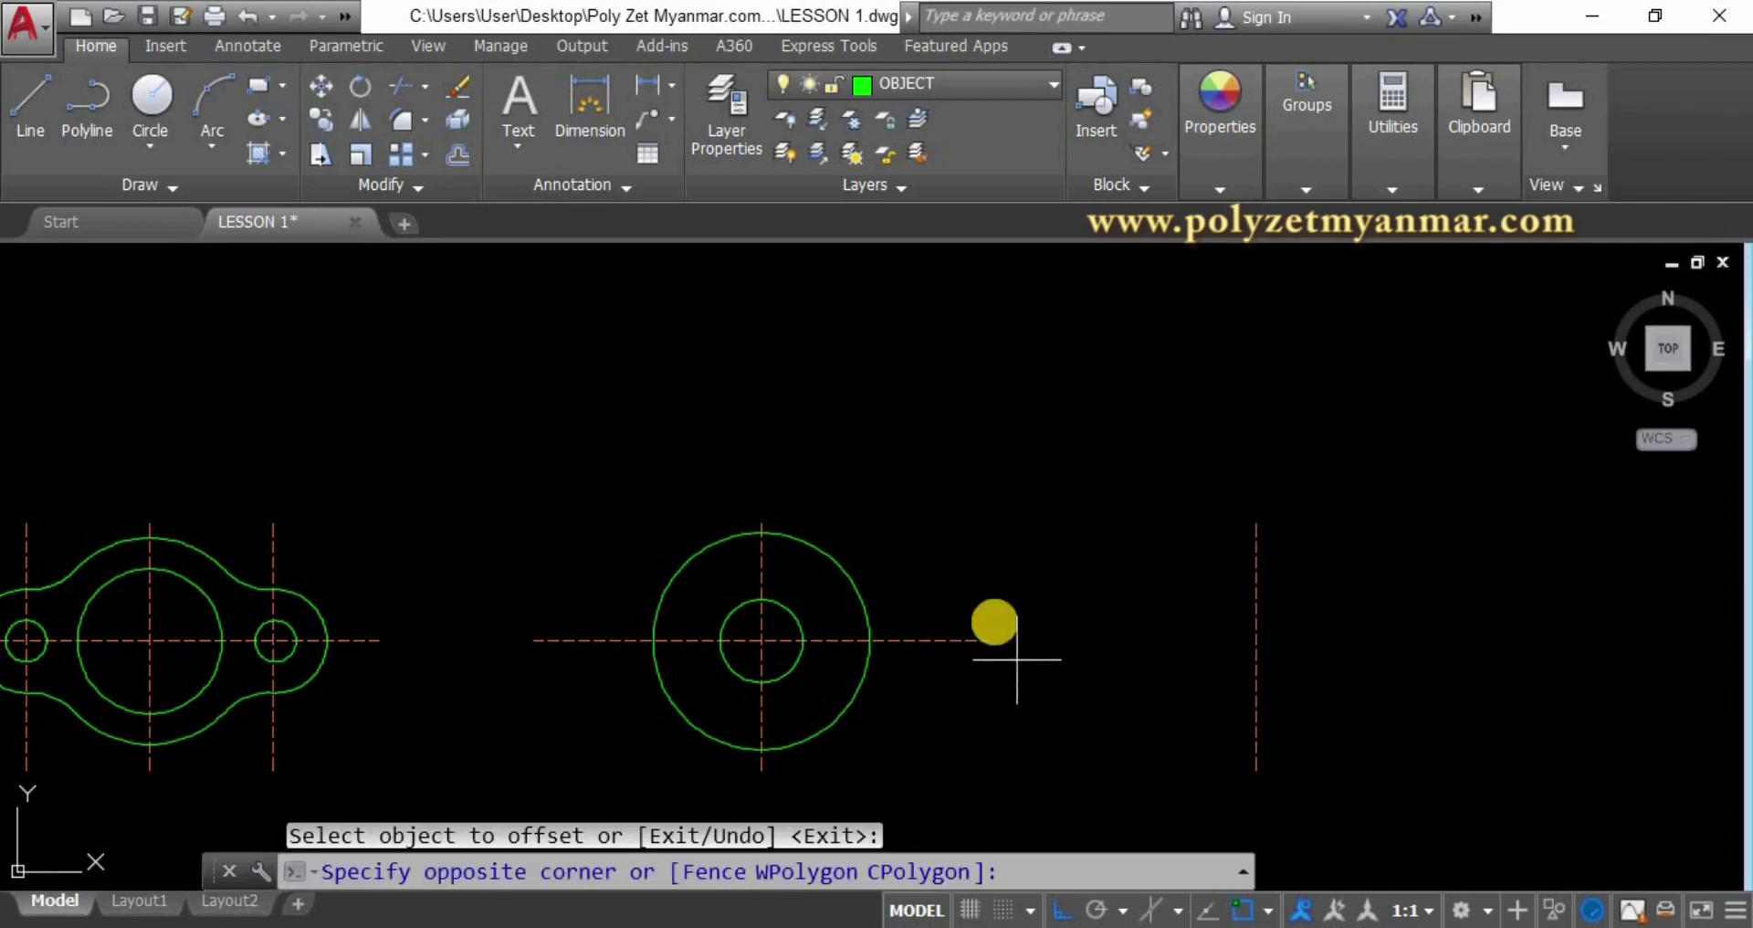
left_click(962, 572)
mouse_move(990, 639)
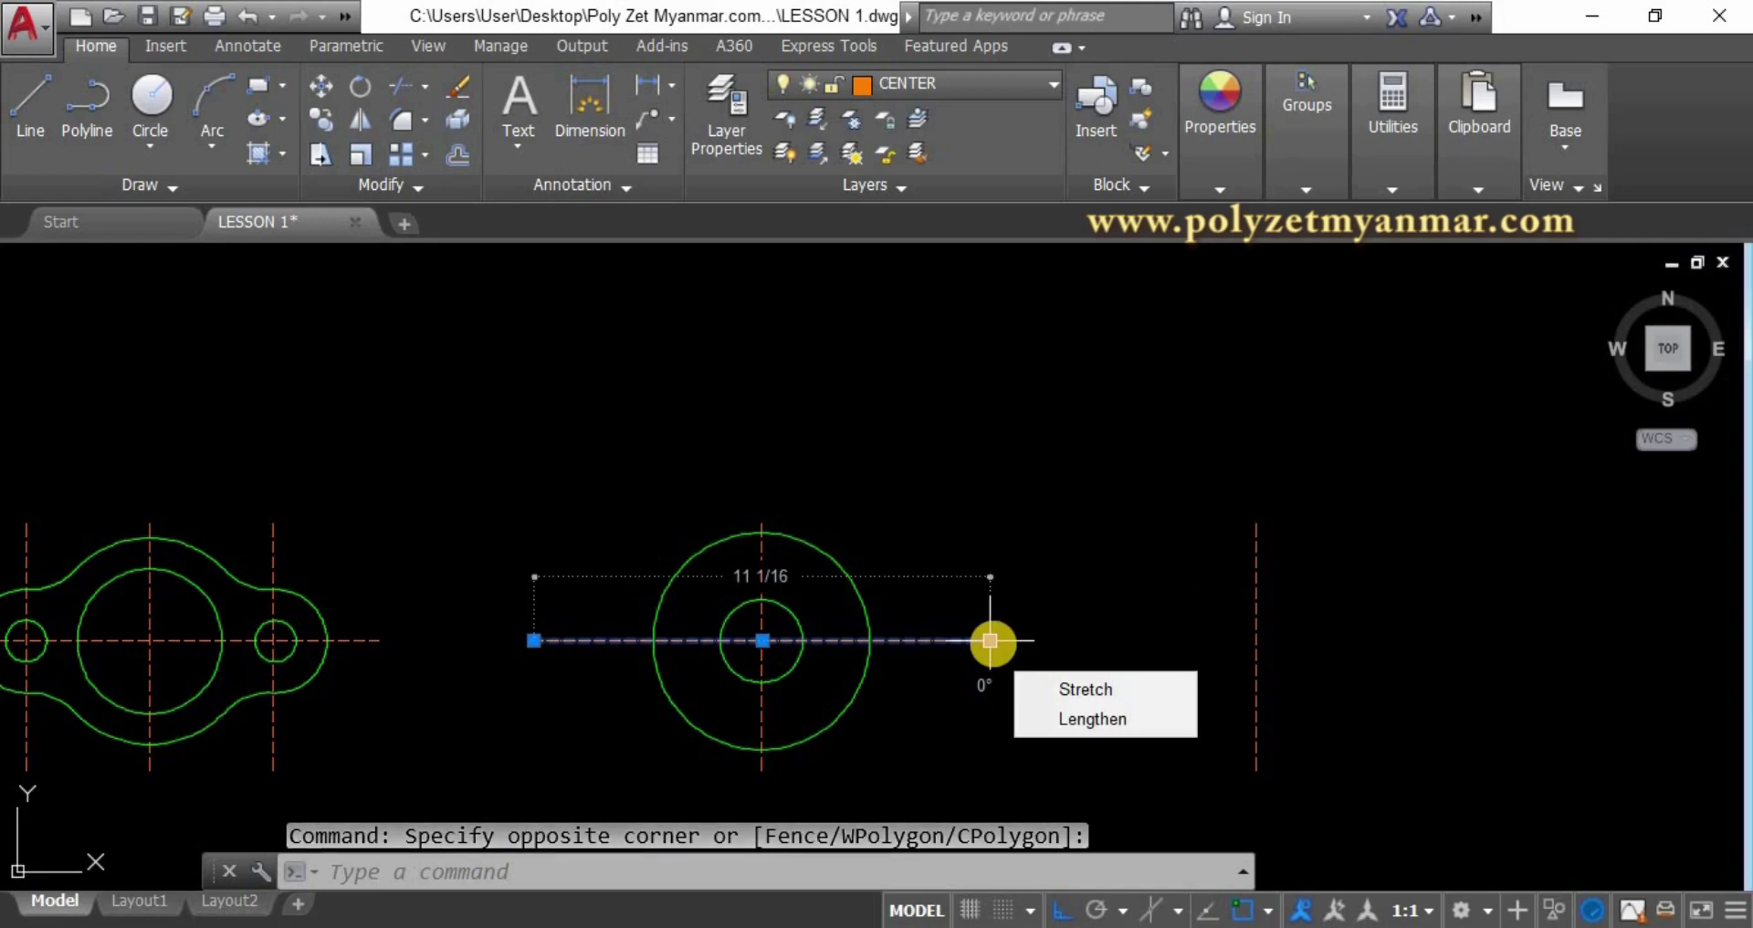
left_click(990, 641)
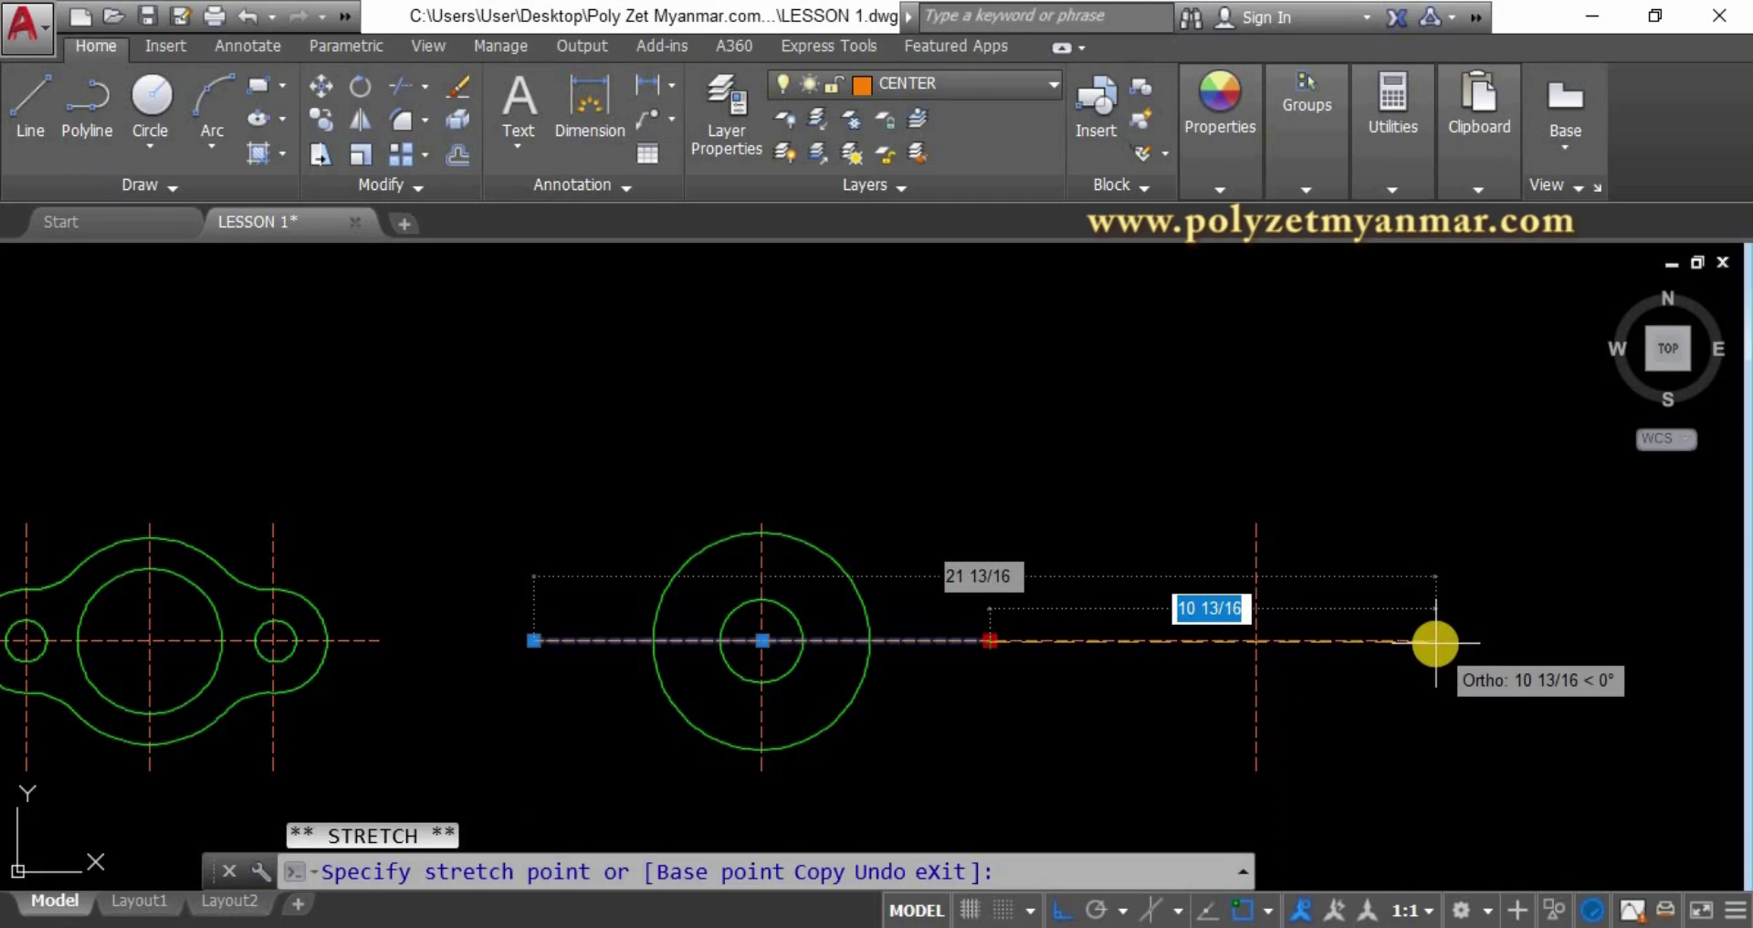
left_click(1399, 642)
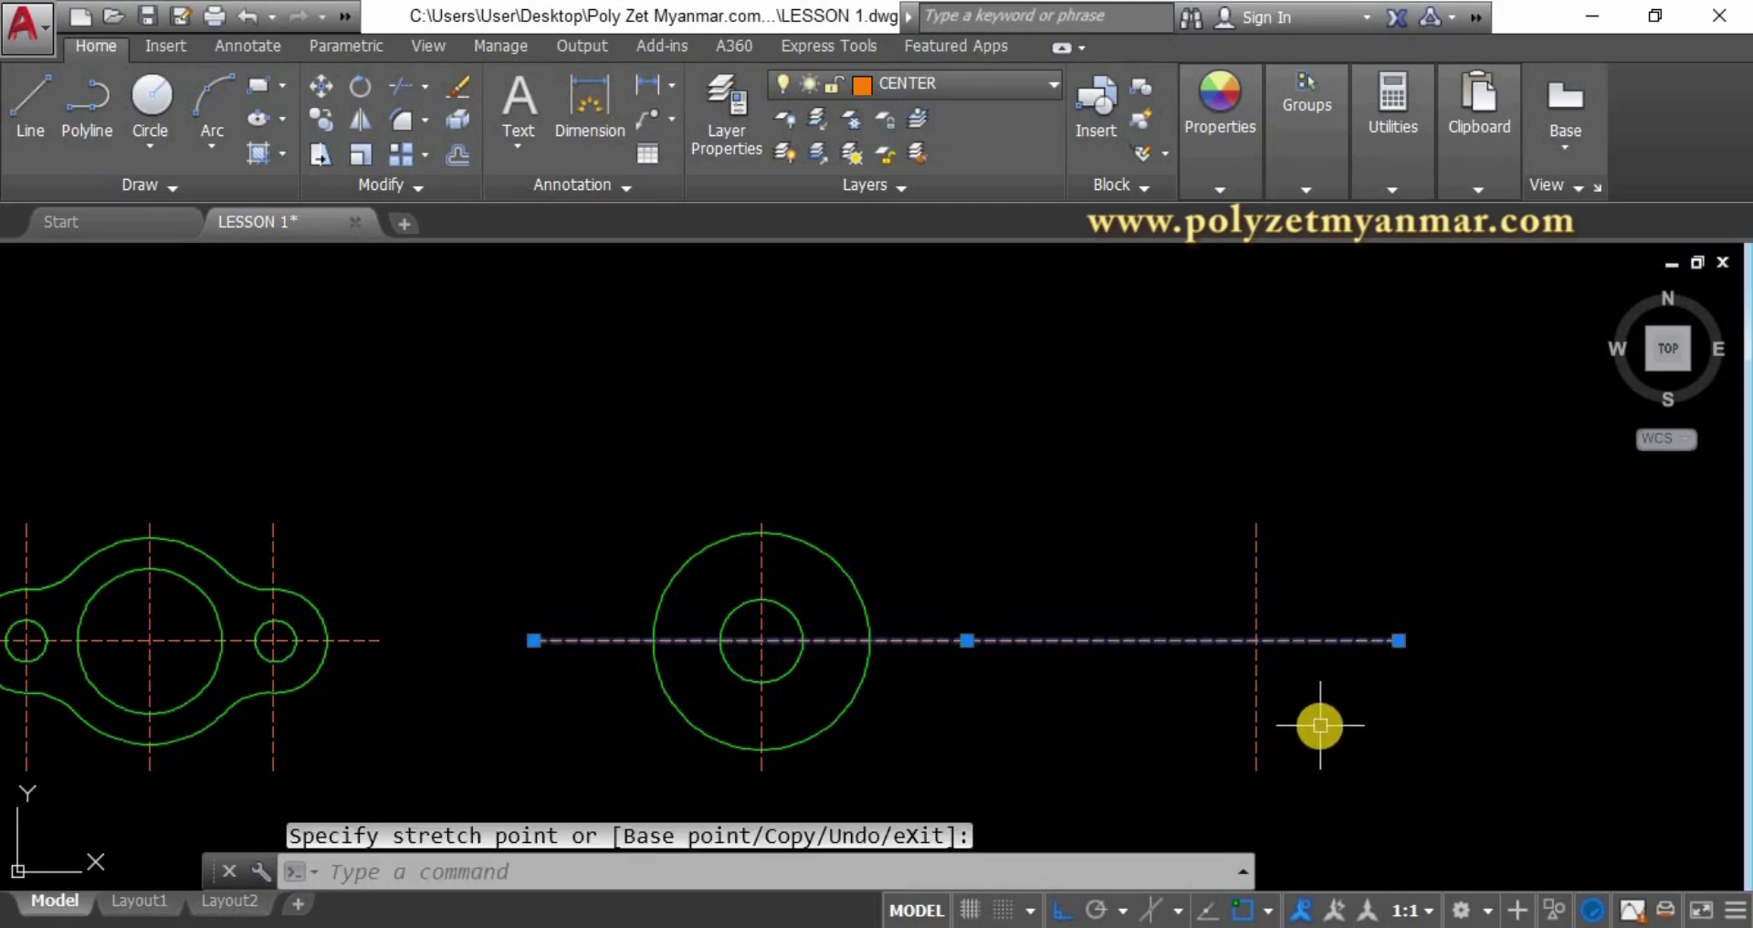
key("Escape")
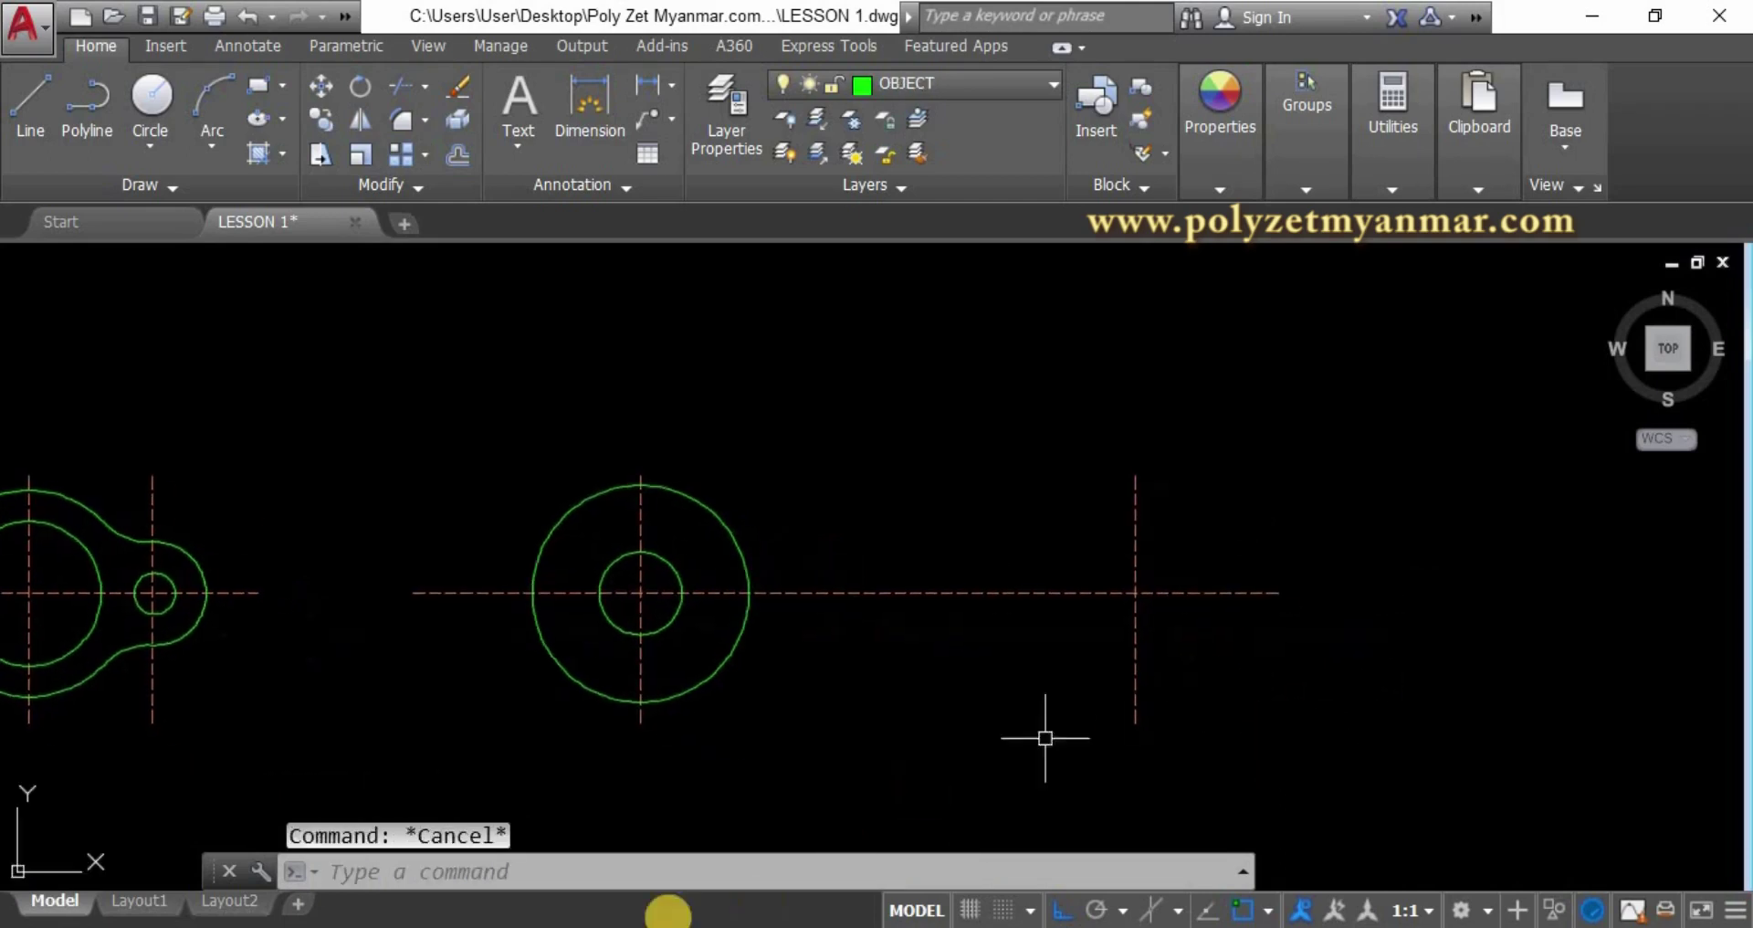
Check the Fig 3 dimensions in the PDF, then start a new circle in AutoCAD.
key("alt+Tab")
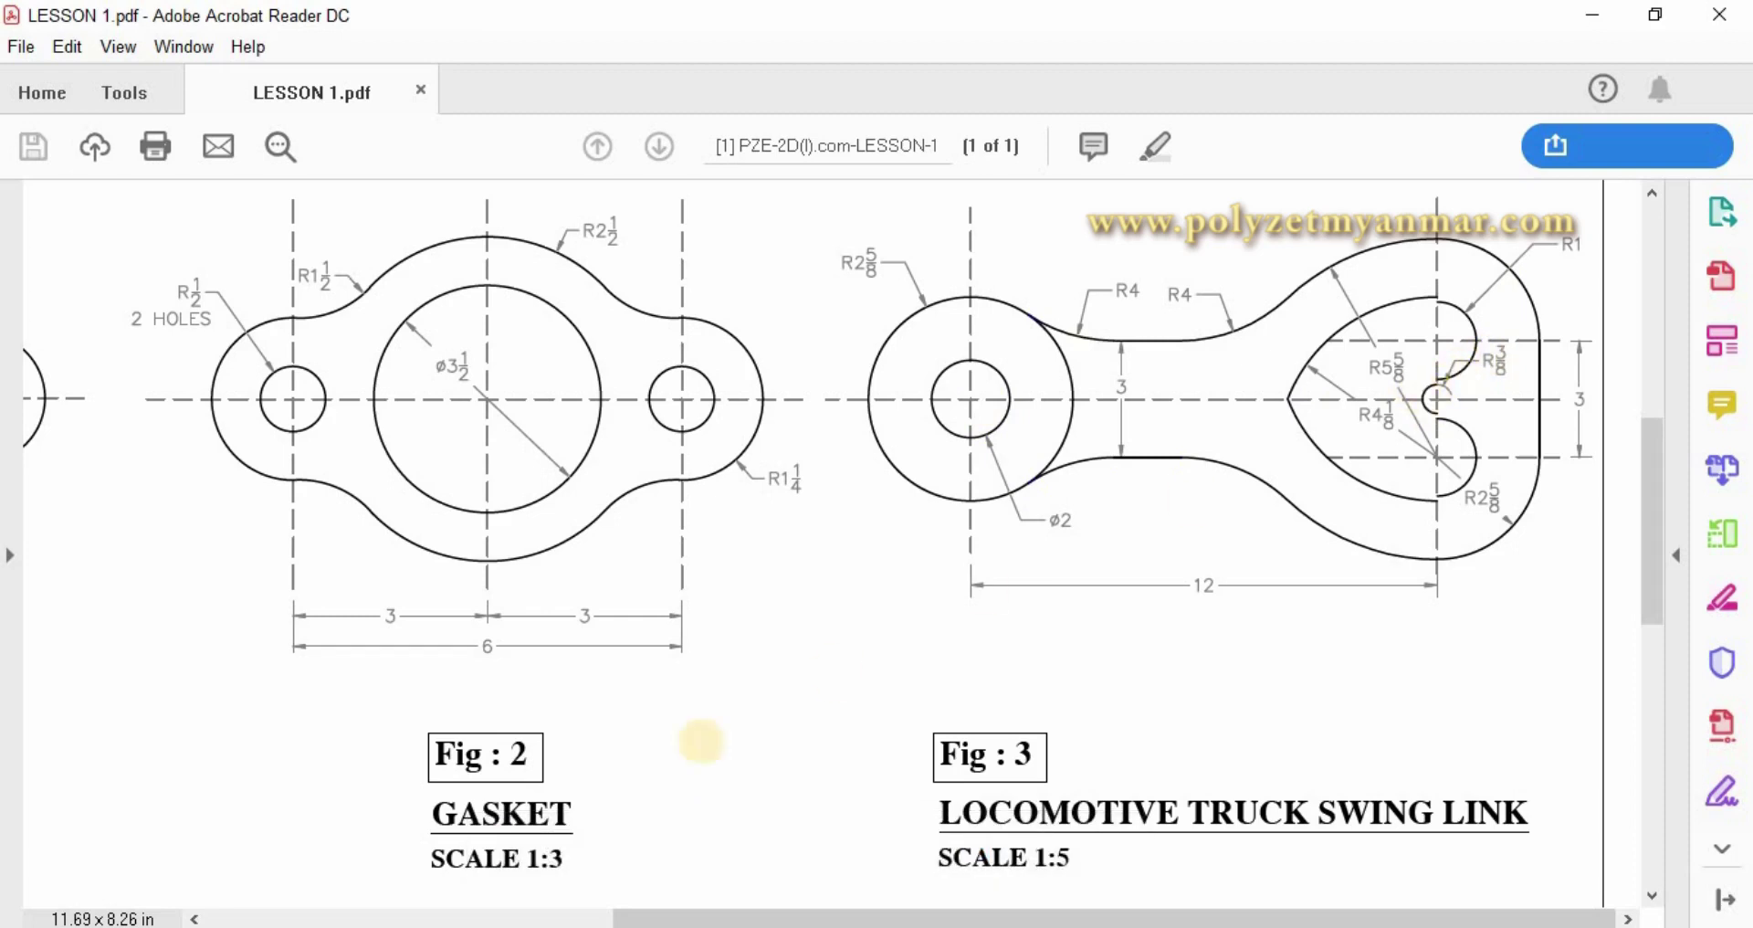
key("alt+Tab")
type("c")
scroll(1059, 621, "up", 2)
key("Return")
Draw a 3/8-radius circle at the right-hand centerline intersection.
left_click(1173, 574)
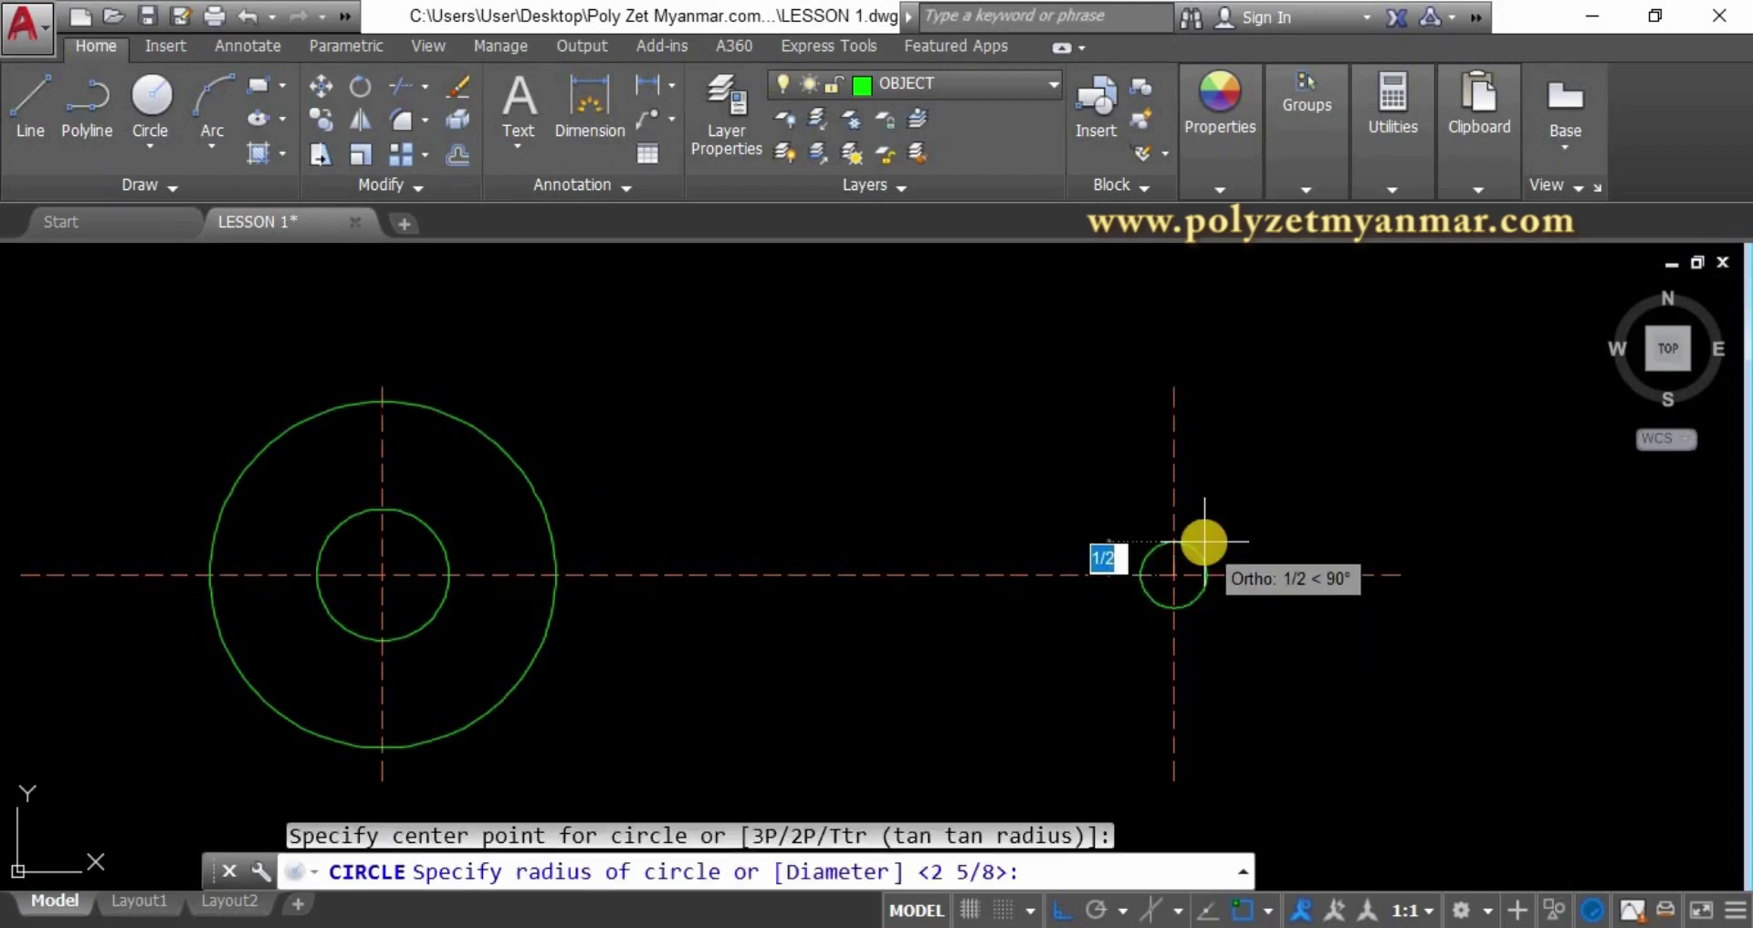
type("3/8")
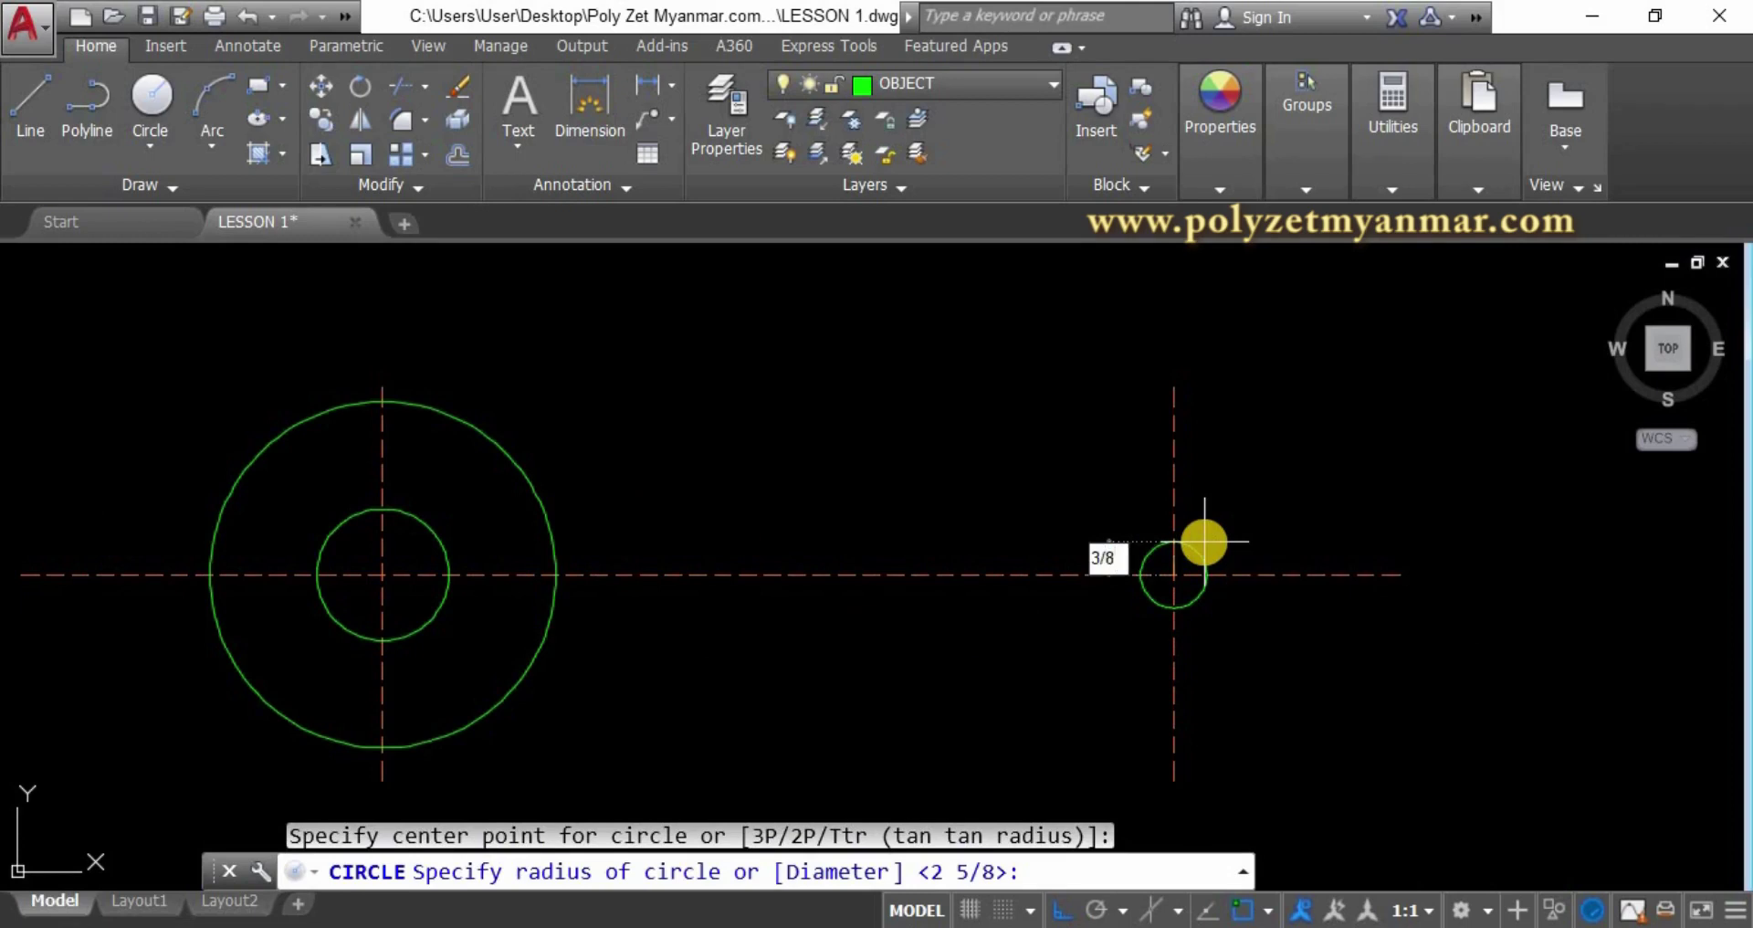
key("Return")
Switch to the PDF to study Fig 3's eye dimensions: R1, R3/8, R2 5/8 and 3.
key("alt+Tab")
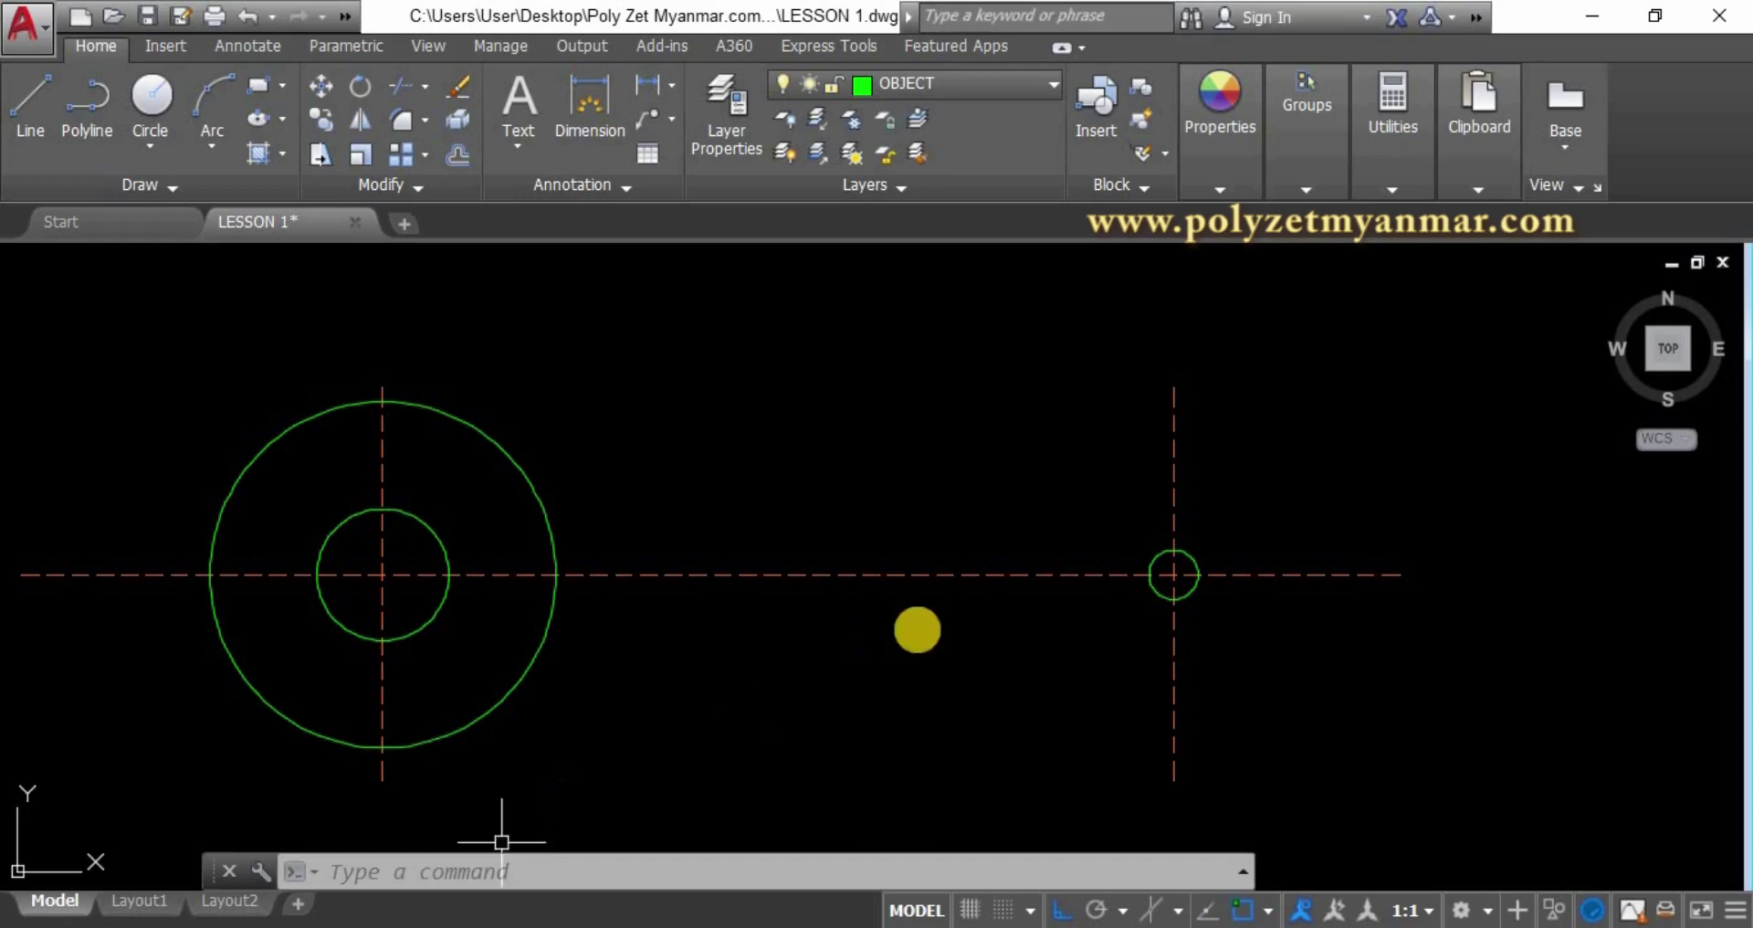
Offset the main horizontal centerline 1.5 units above and below.
key("alt+Tab")
middle_click_drag(1216, 614, 1150, 640)
type("o")
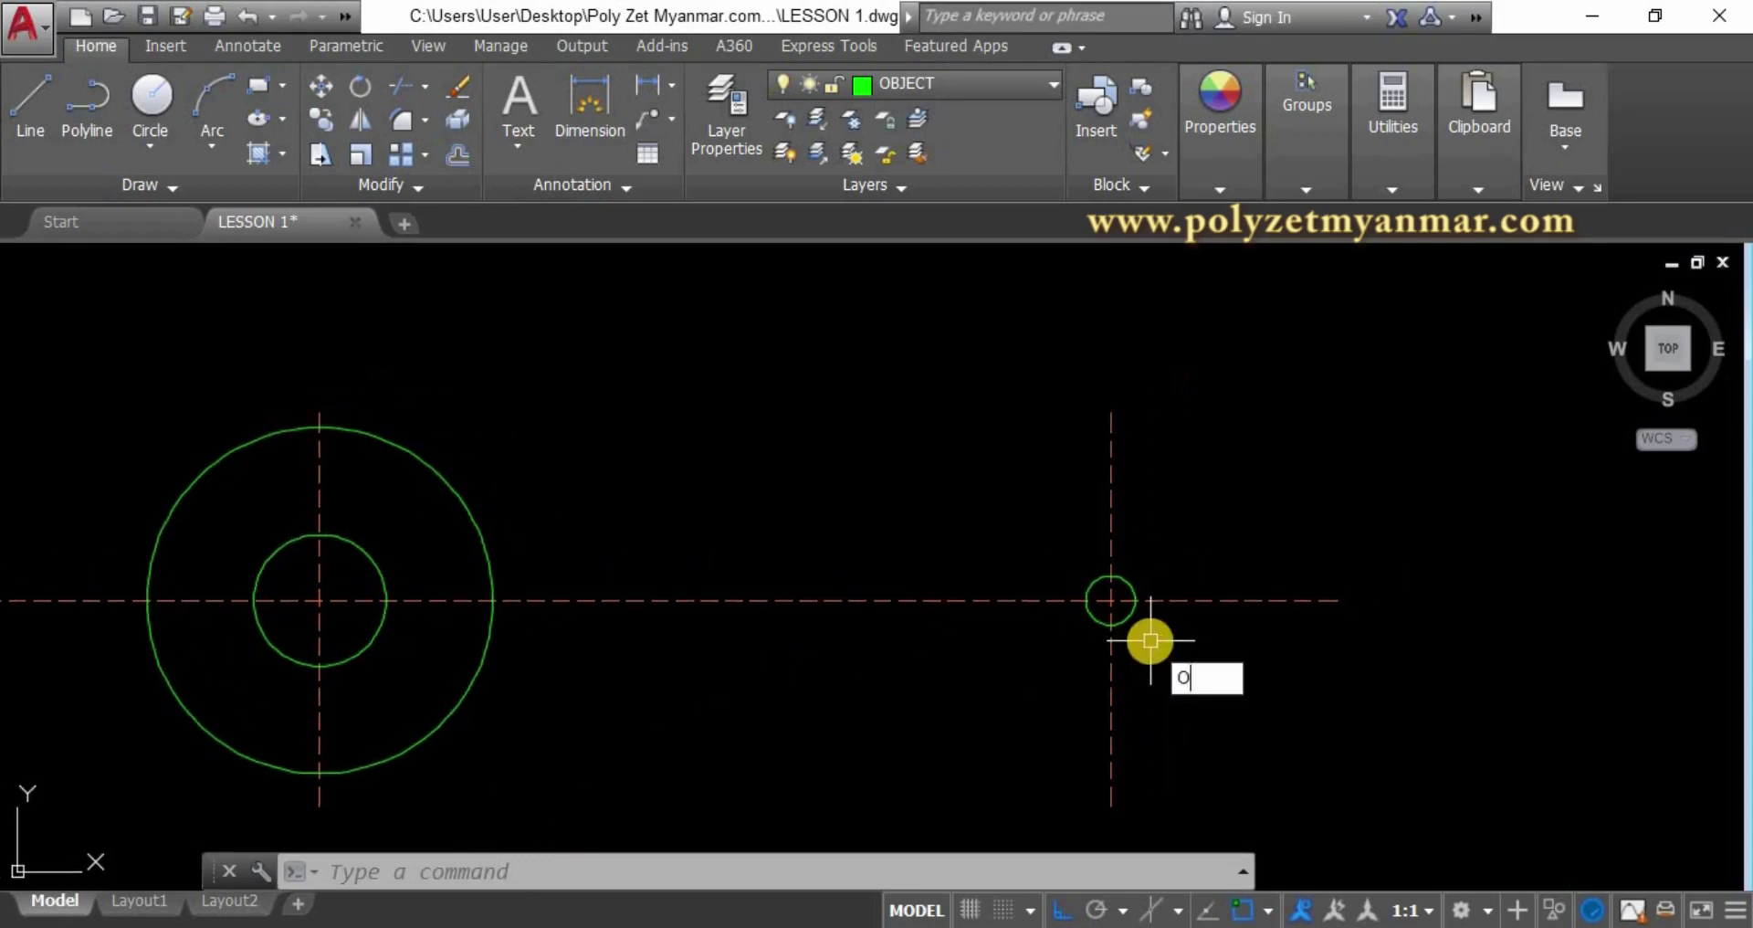
key("Return")
type("1.5")
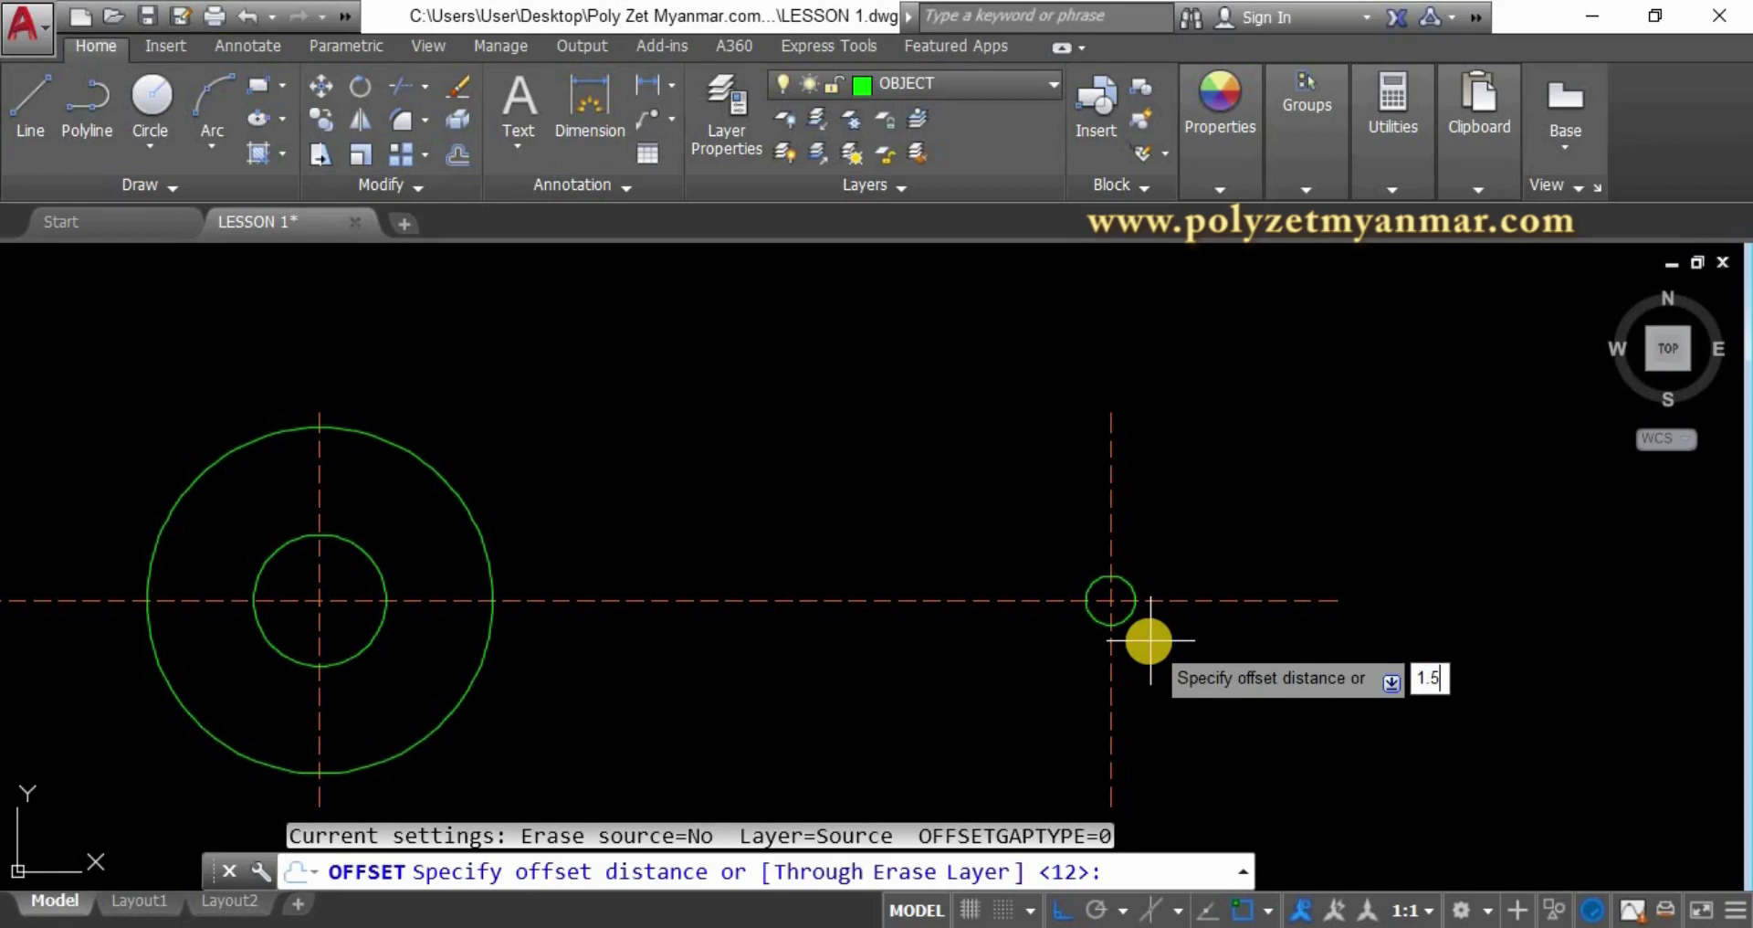
key("Return")
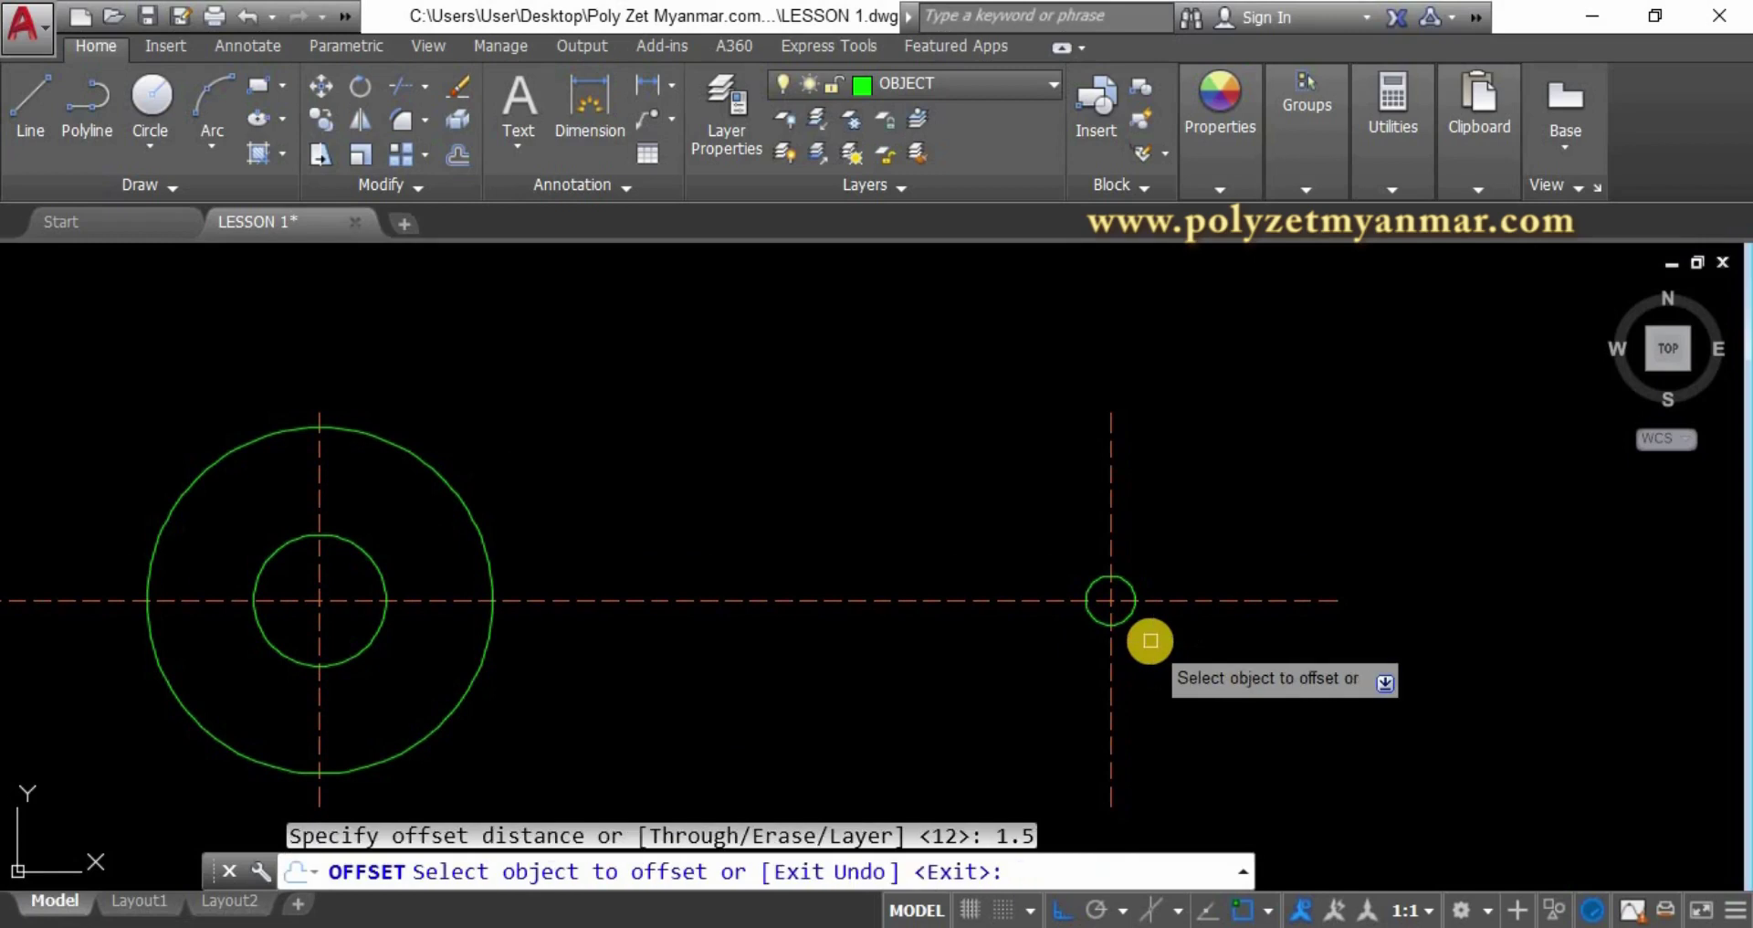
left_click(1186, 600)
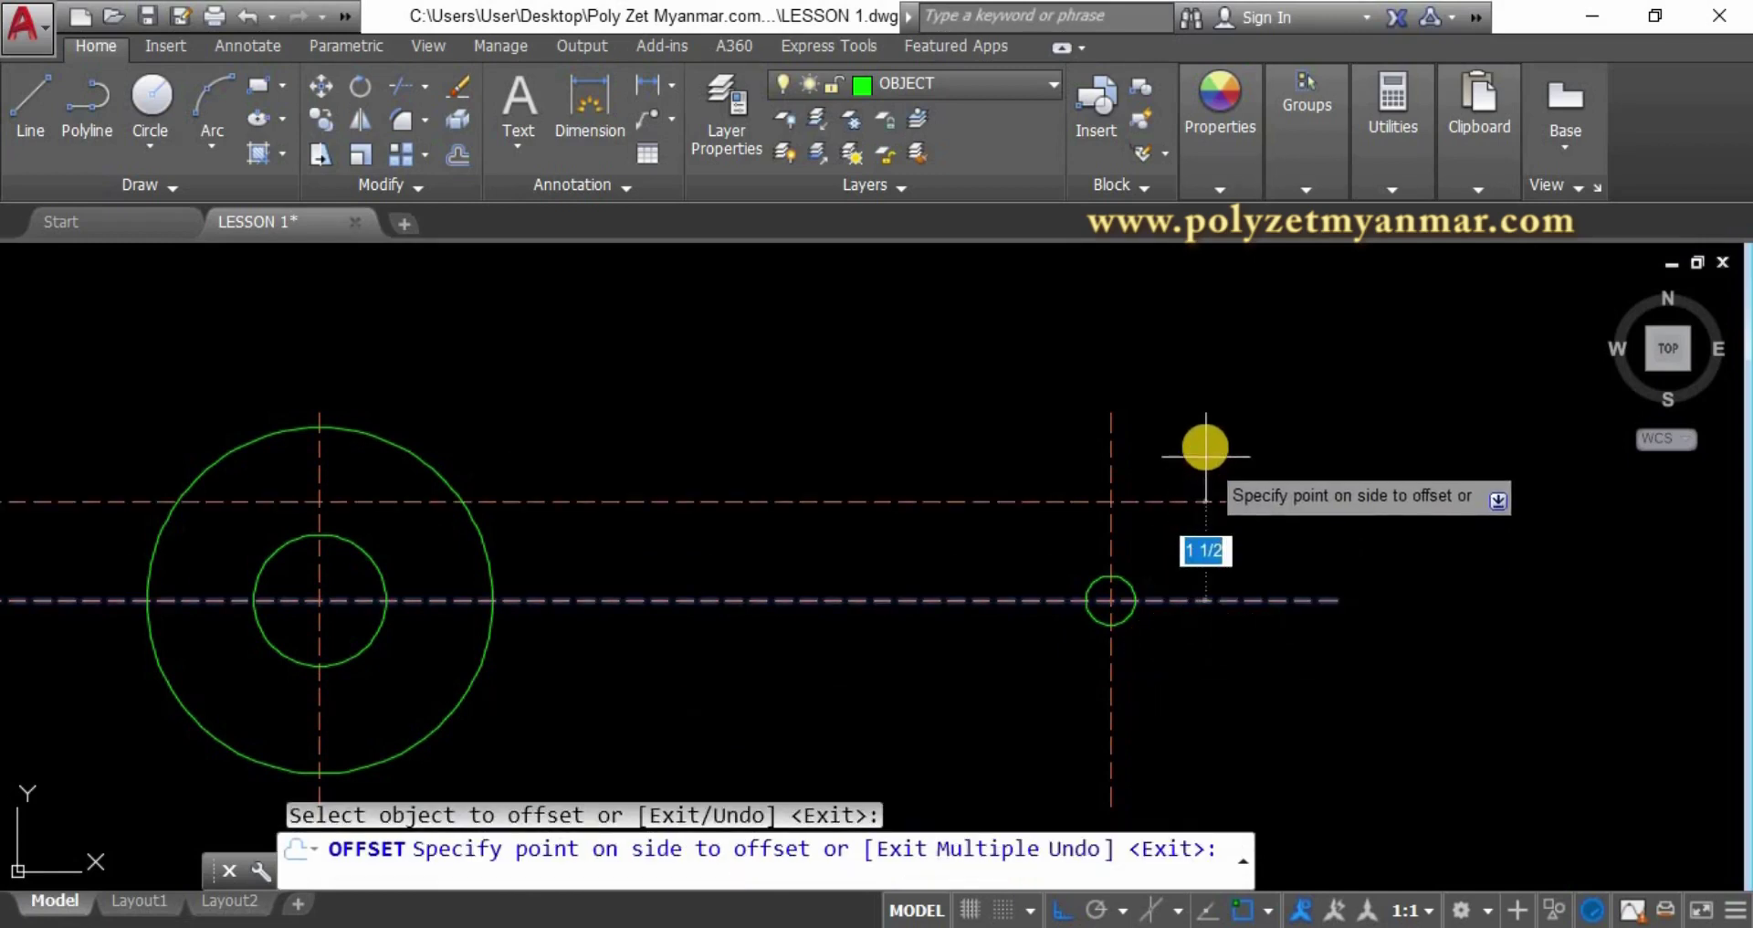
left_click(1201, 493)
left_click(1196, 600)
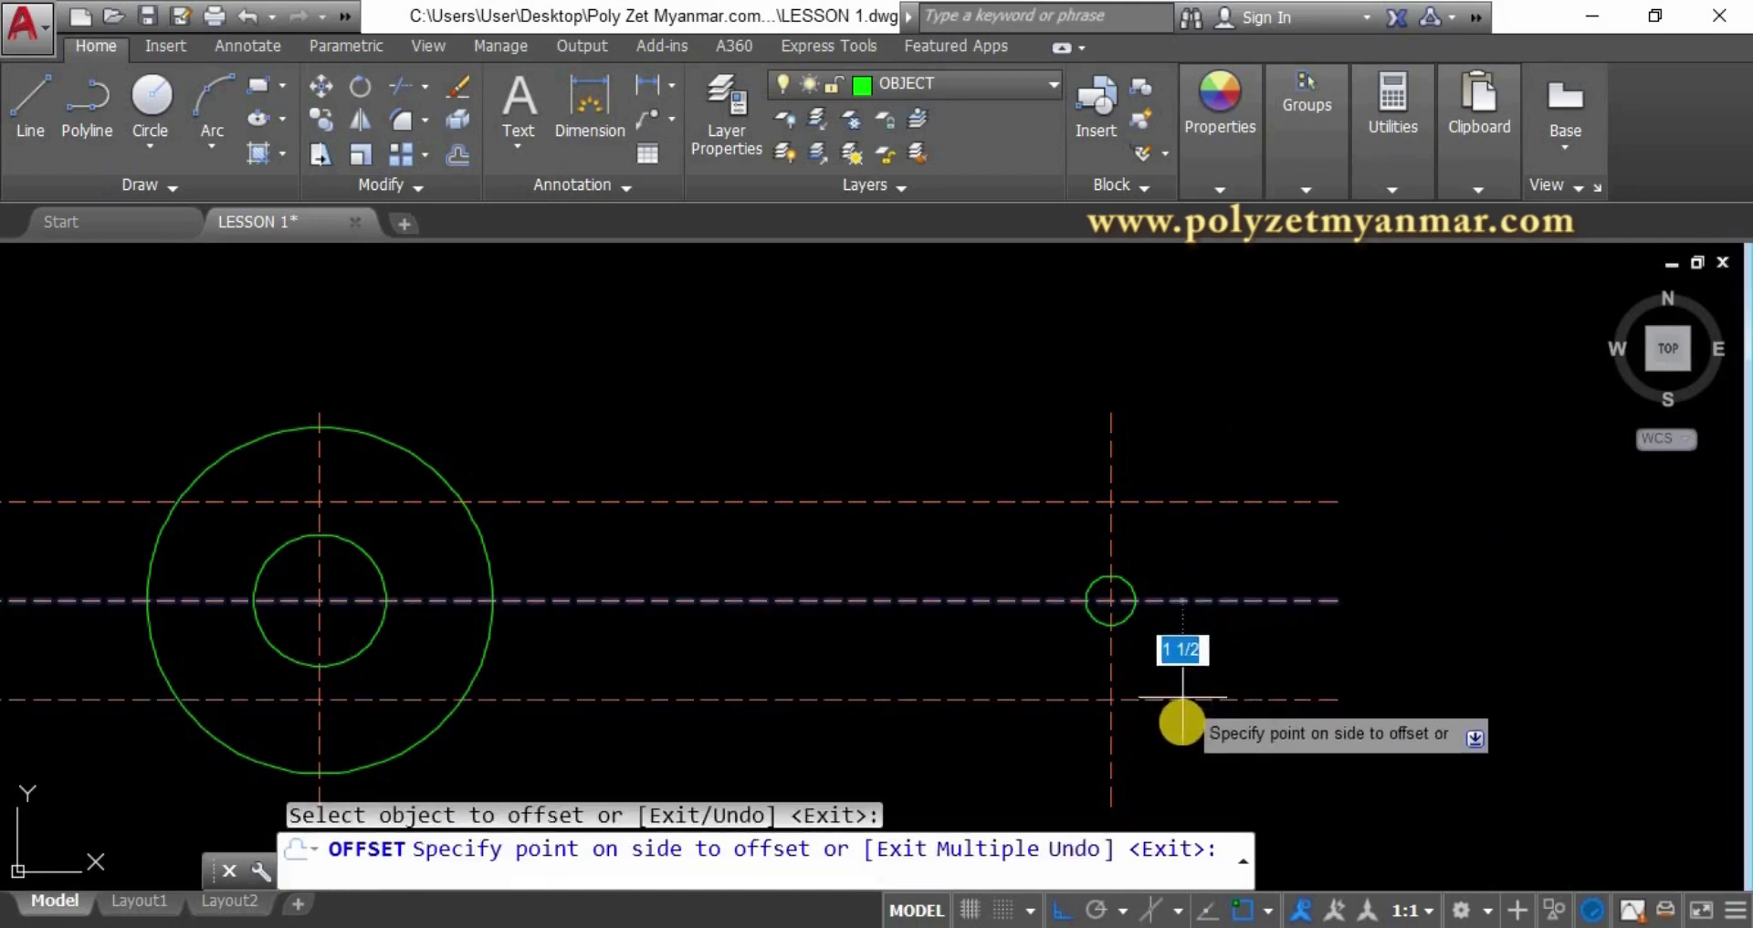
left_click(1181, 726)
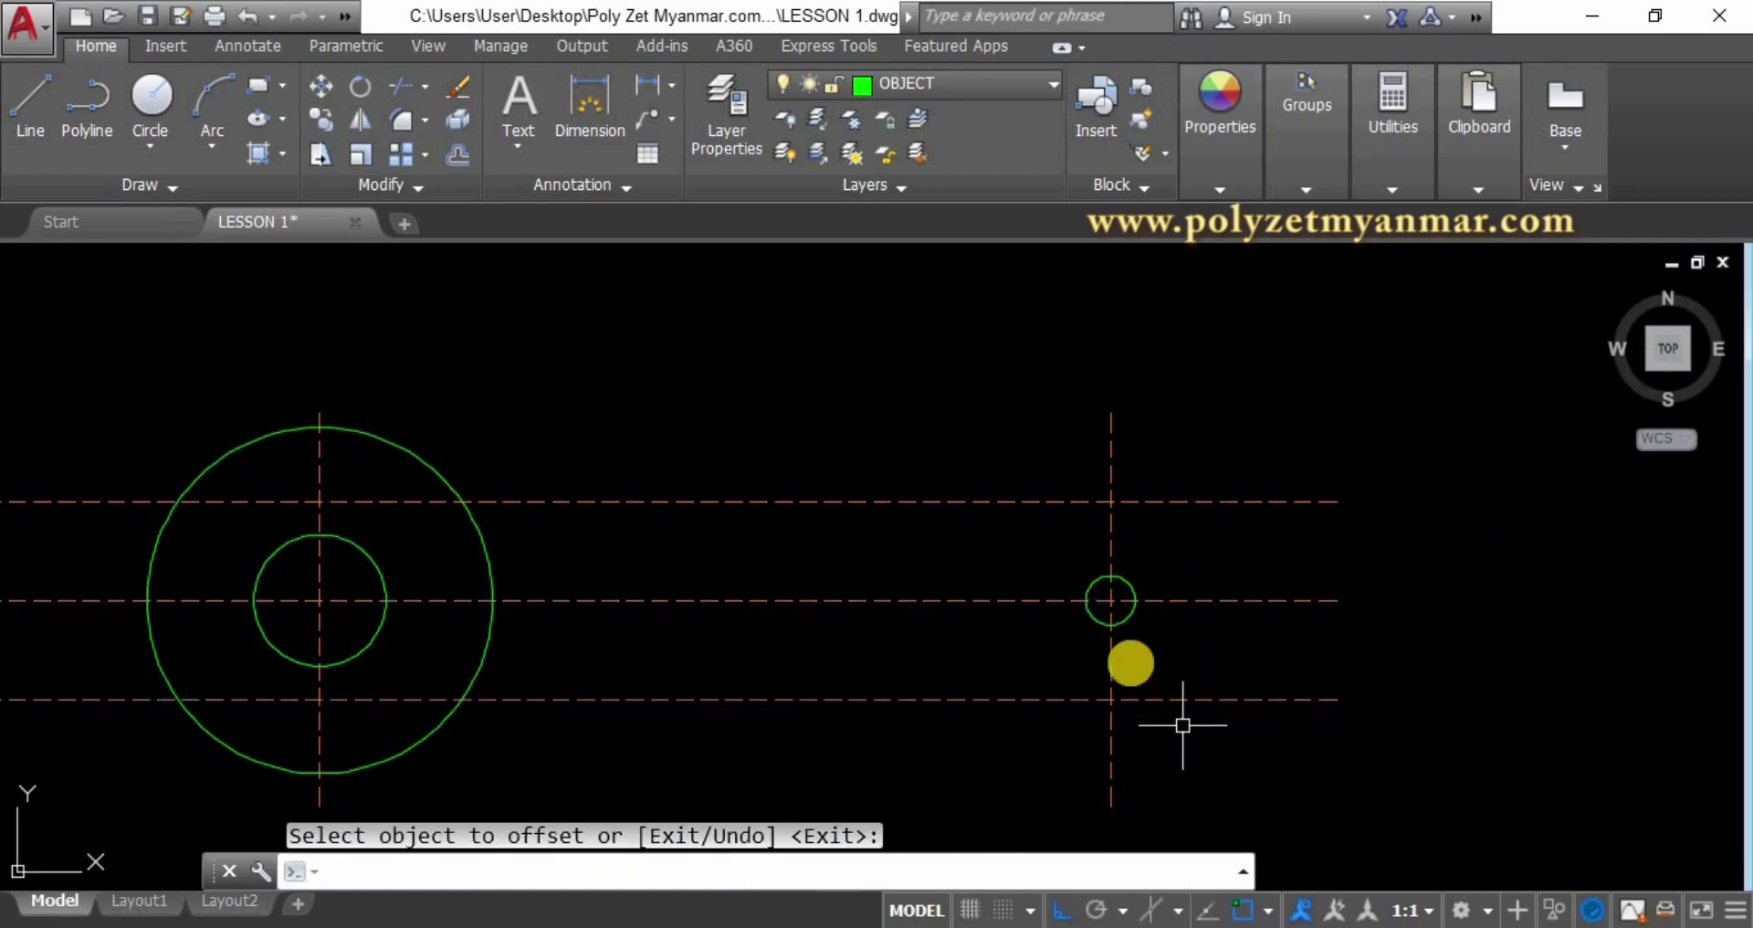
key("Return")
scroll(1126, 501, "up", 2)
Draw radius-1 circles where the right centerline meets the upper and lower offset lines.
type("c")
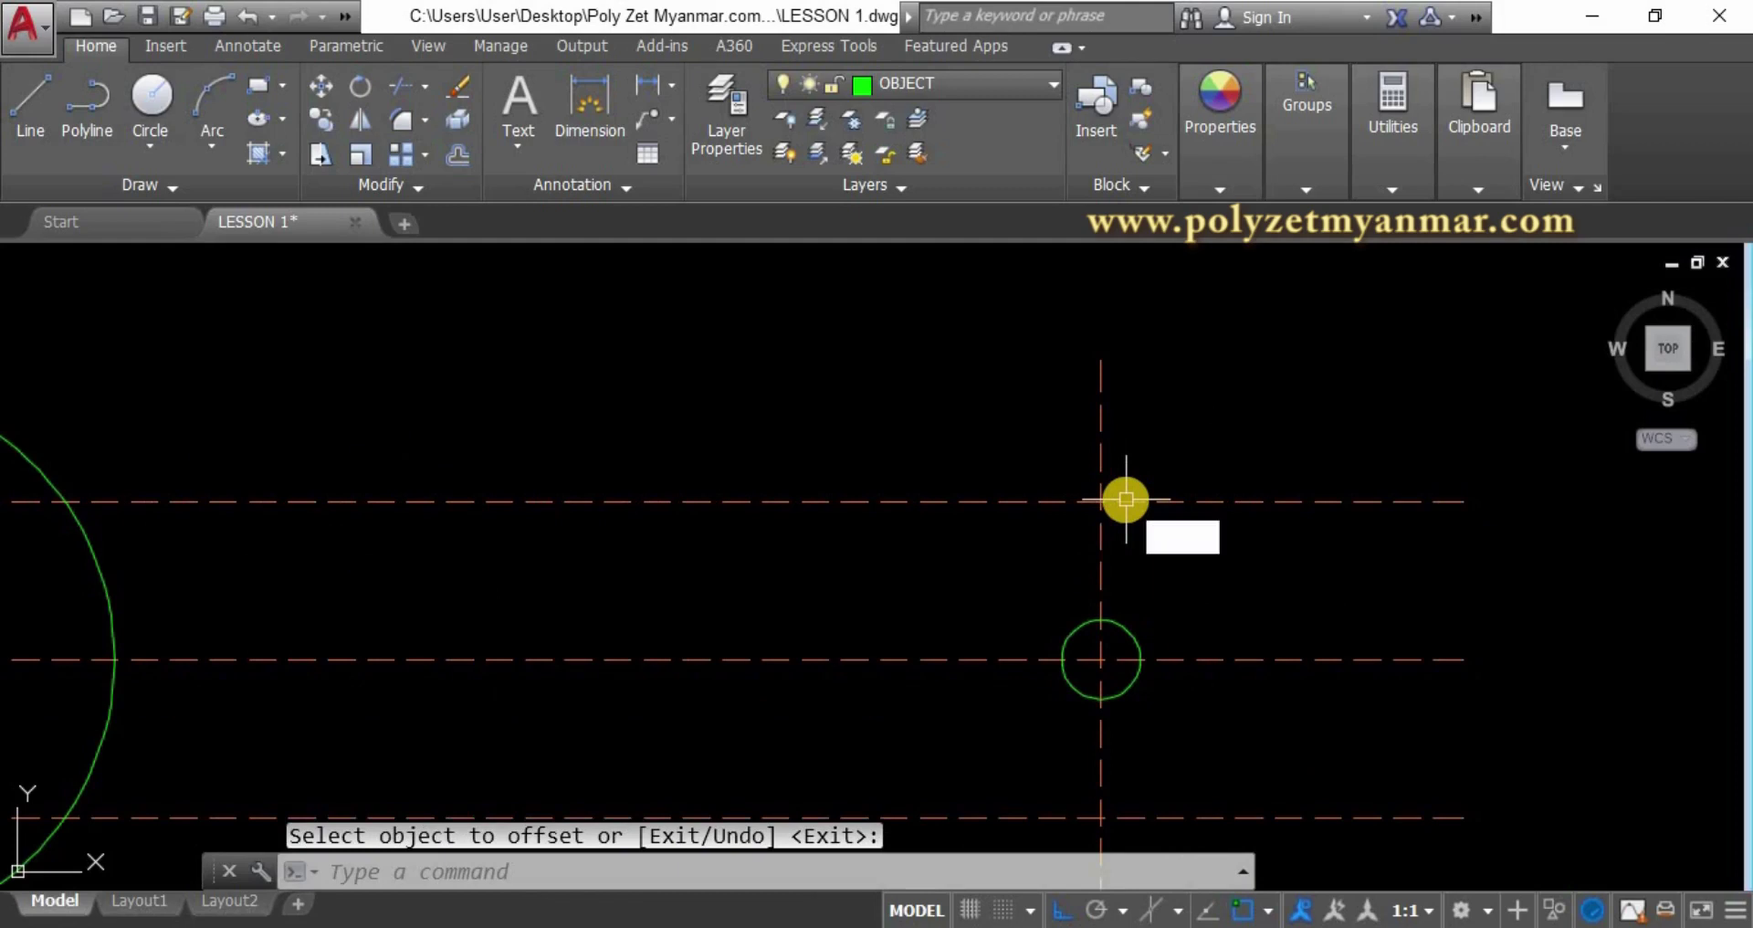
key("Return")
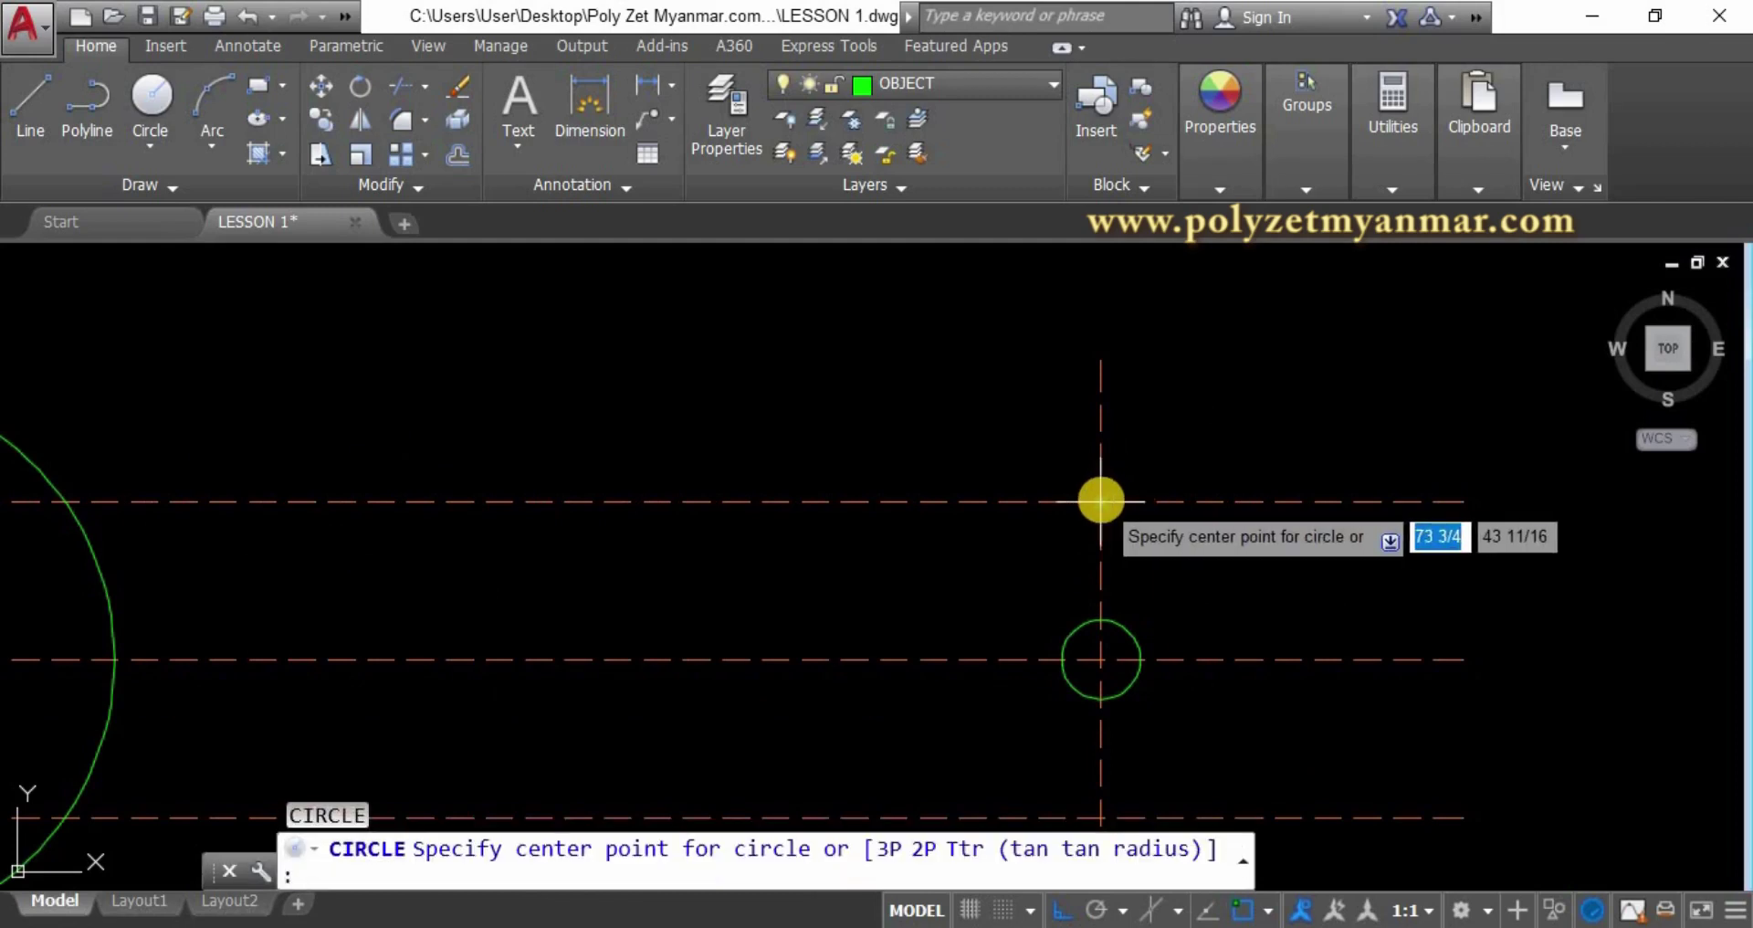
left_click(1102, 502)
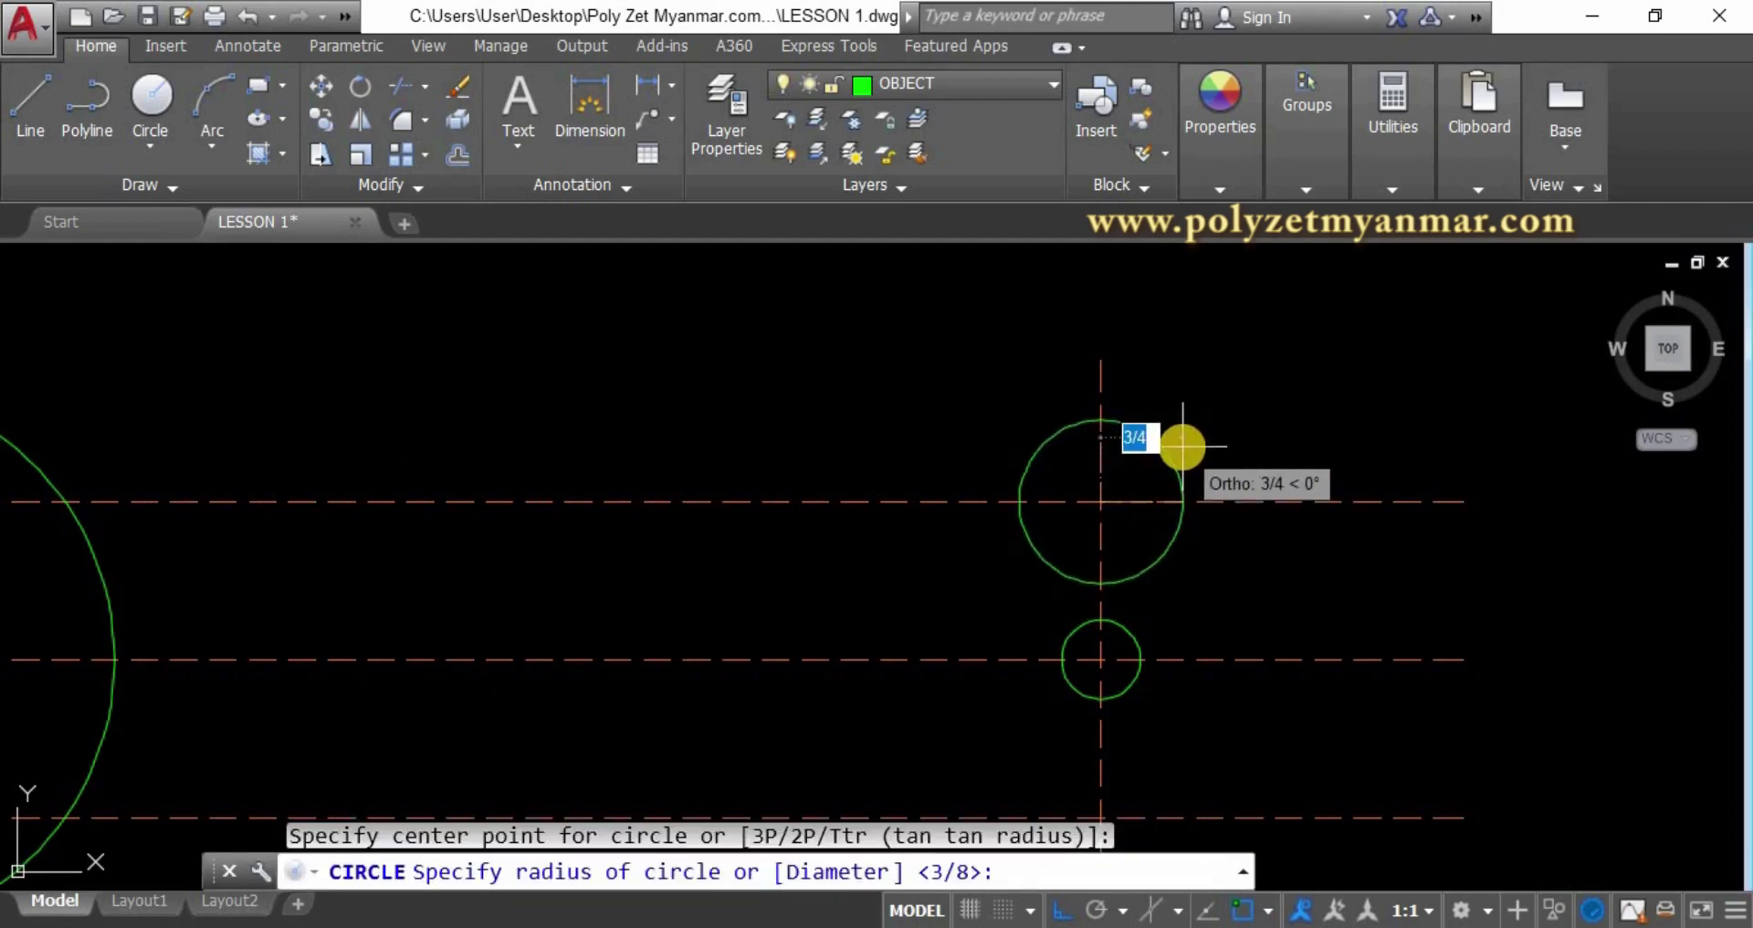
type("1")
key("Return")
scroll(1178, 465, "down", 2)
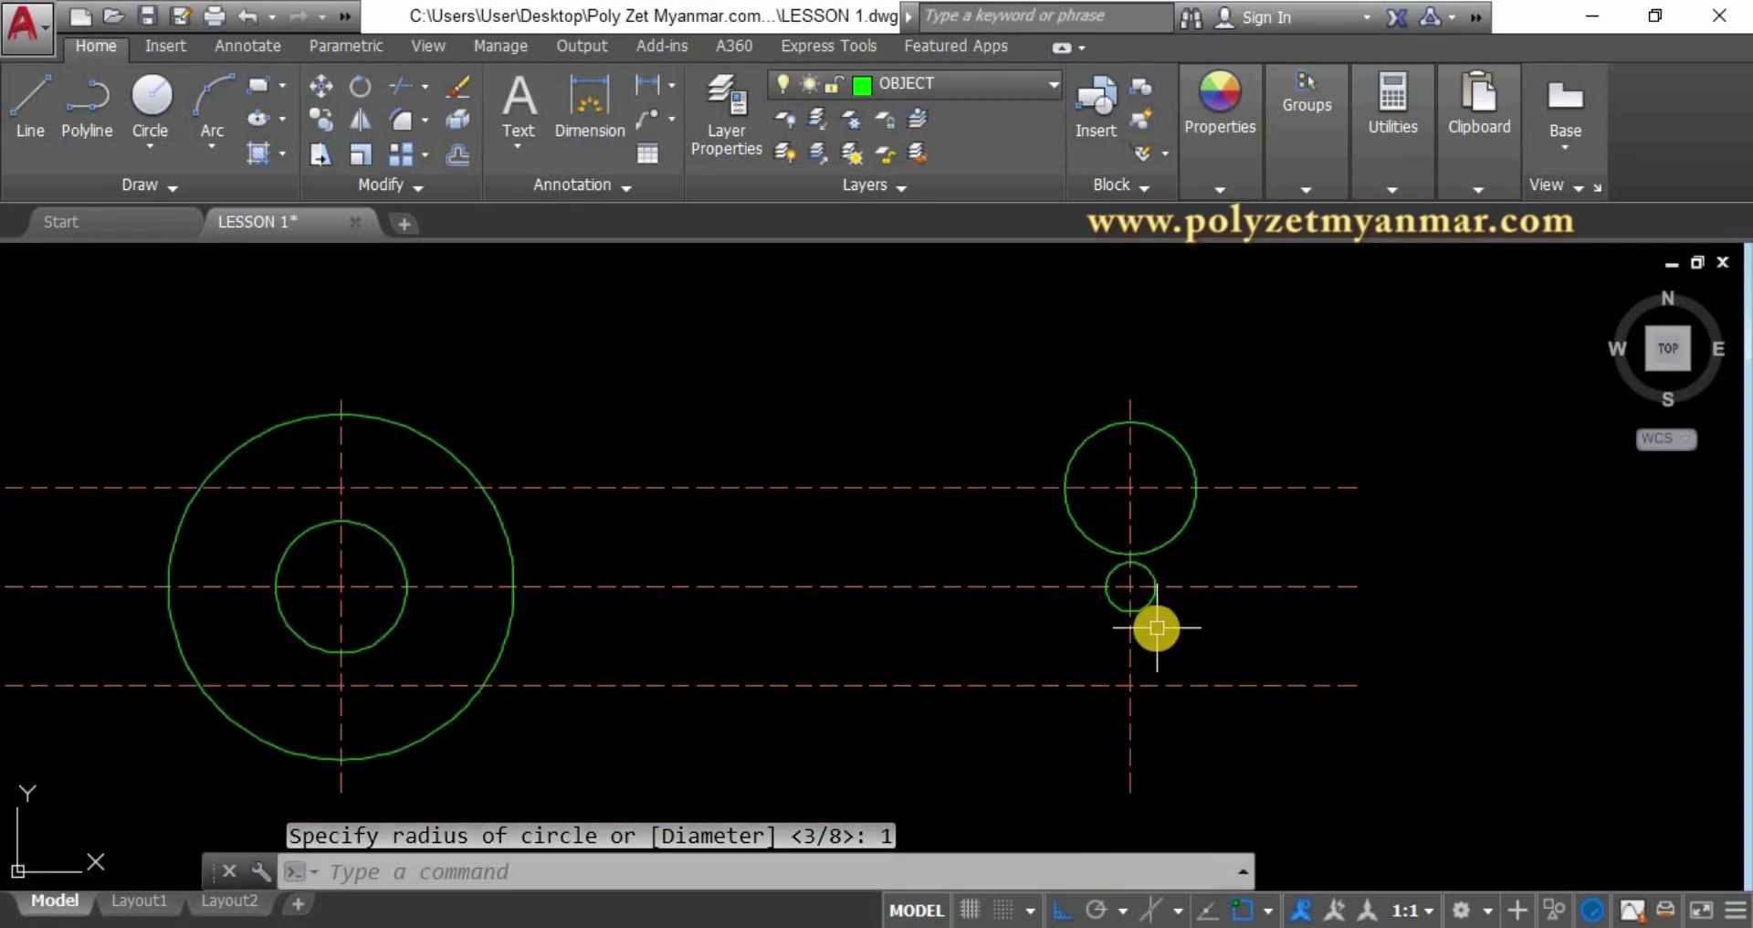
key("Return")
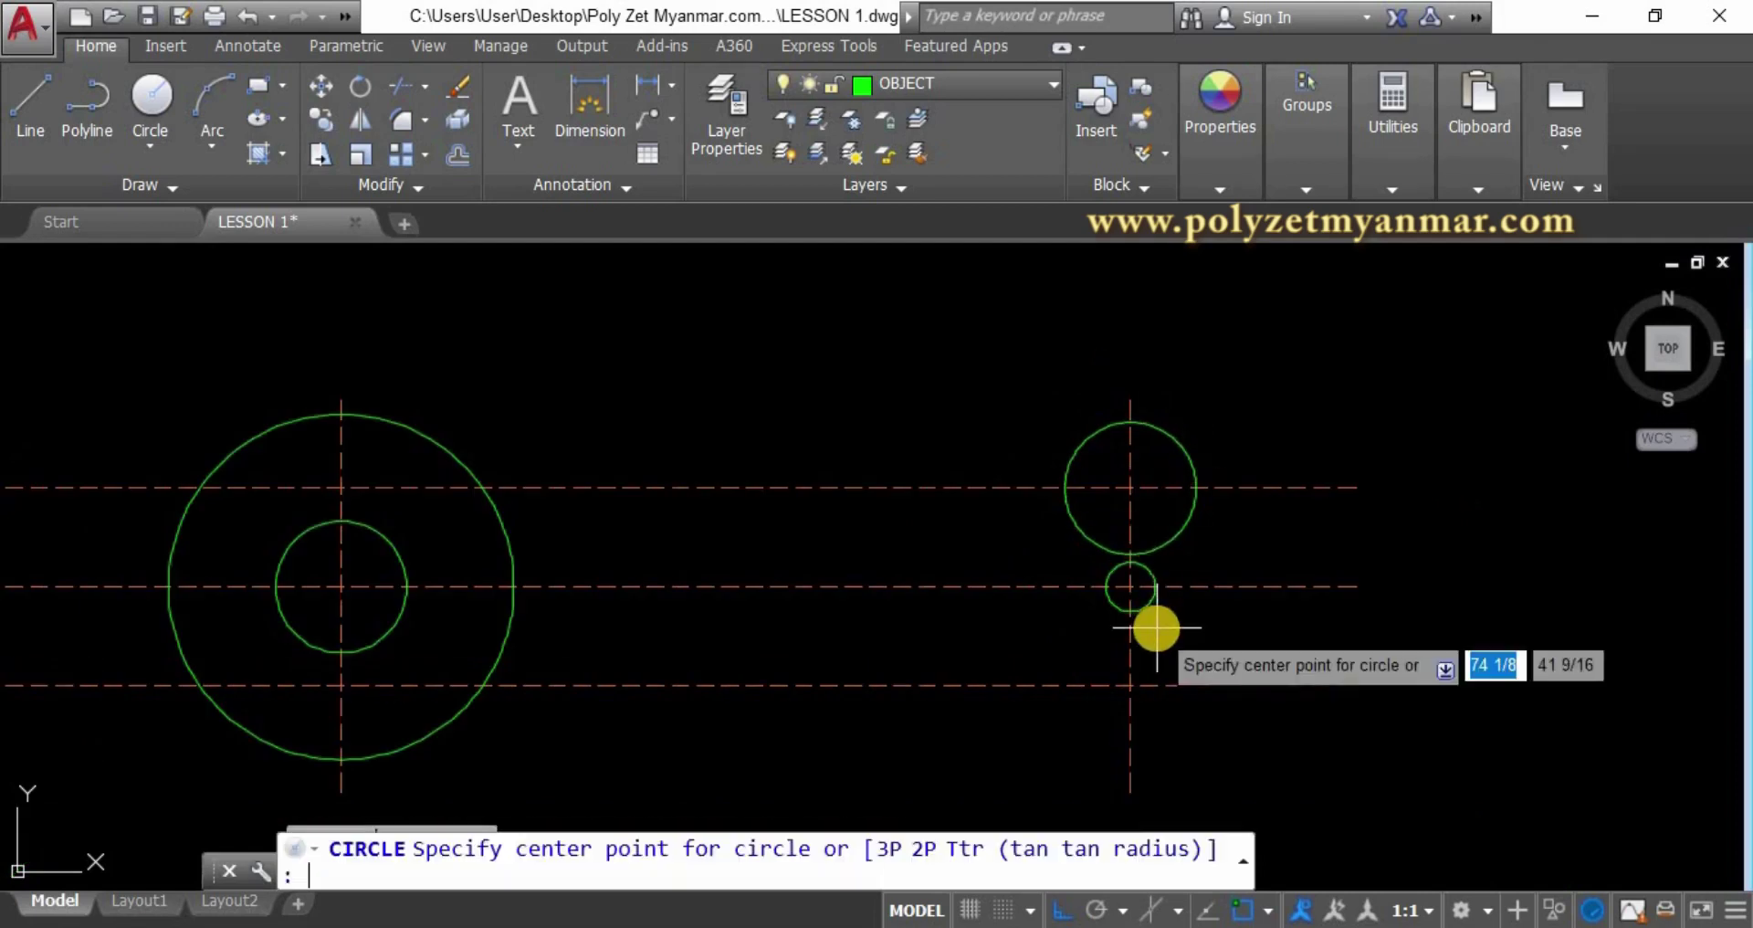
left_click(1131, 682)
key("Return")
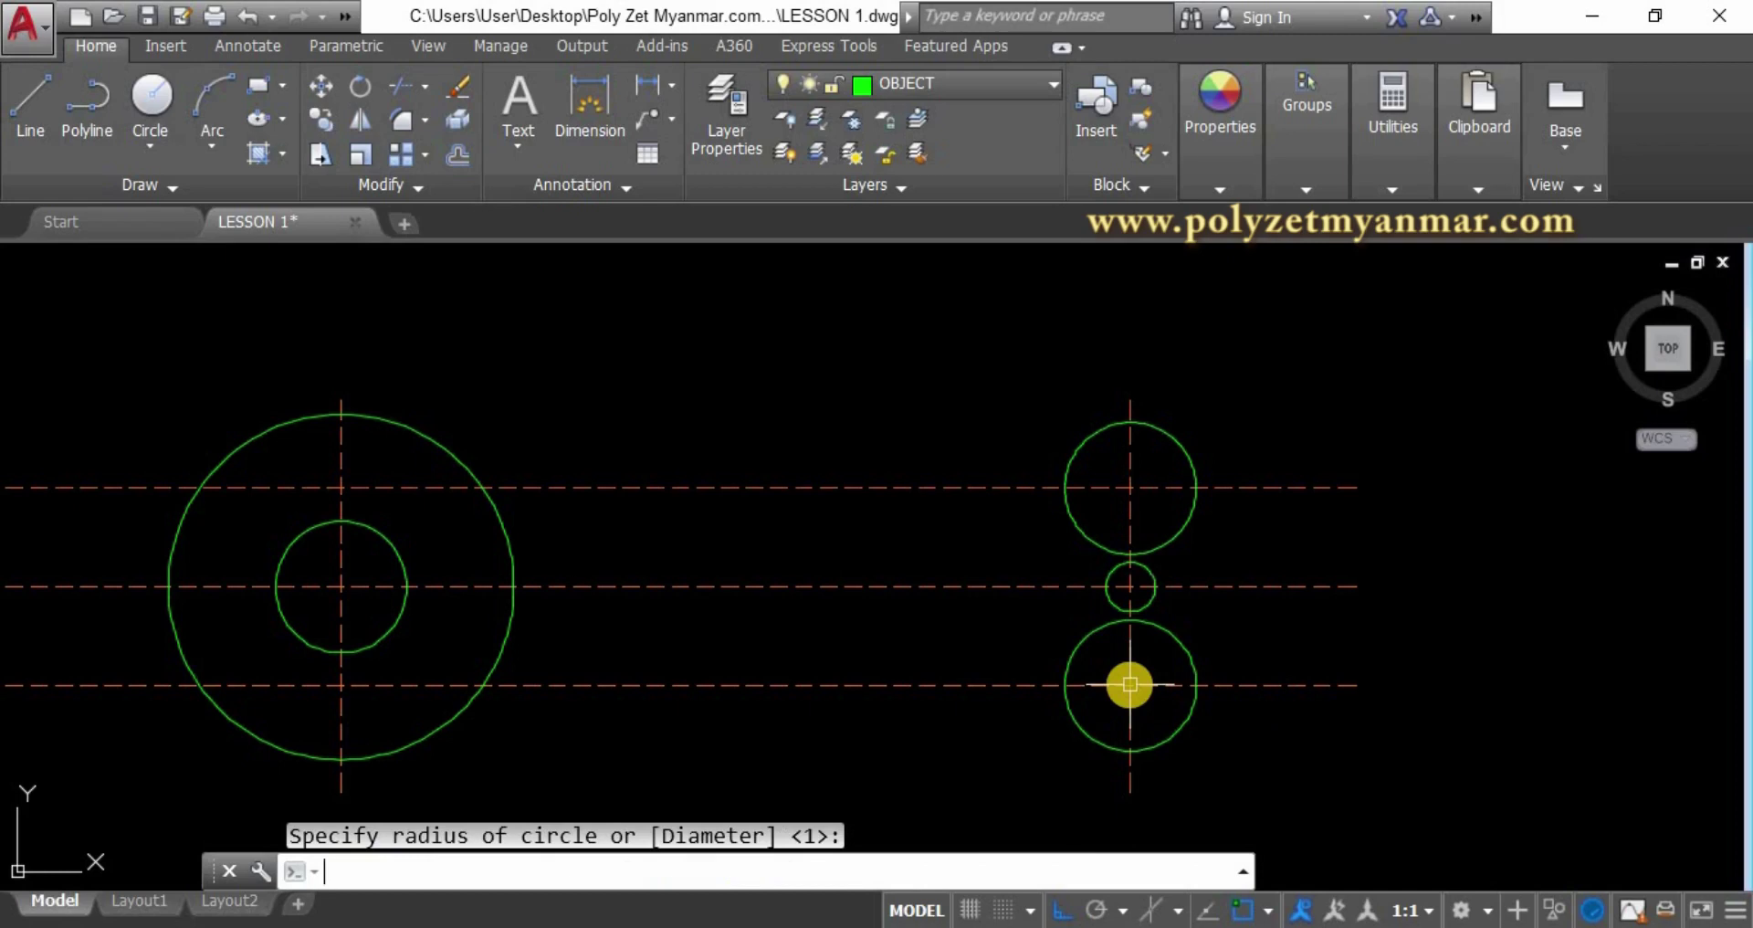
middle_click_drag(1194, 658, 1109, 630)
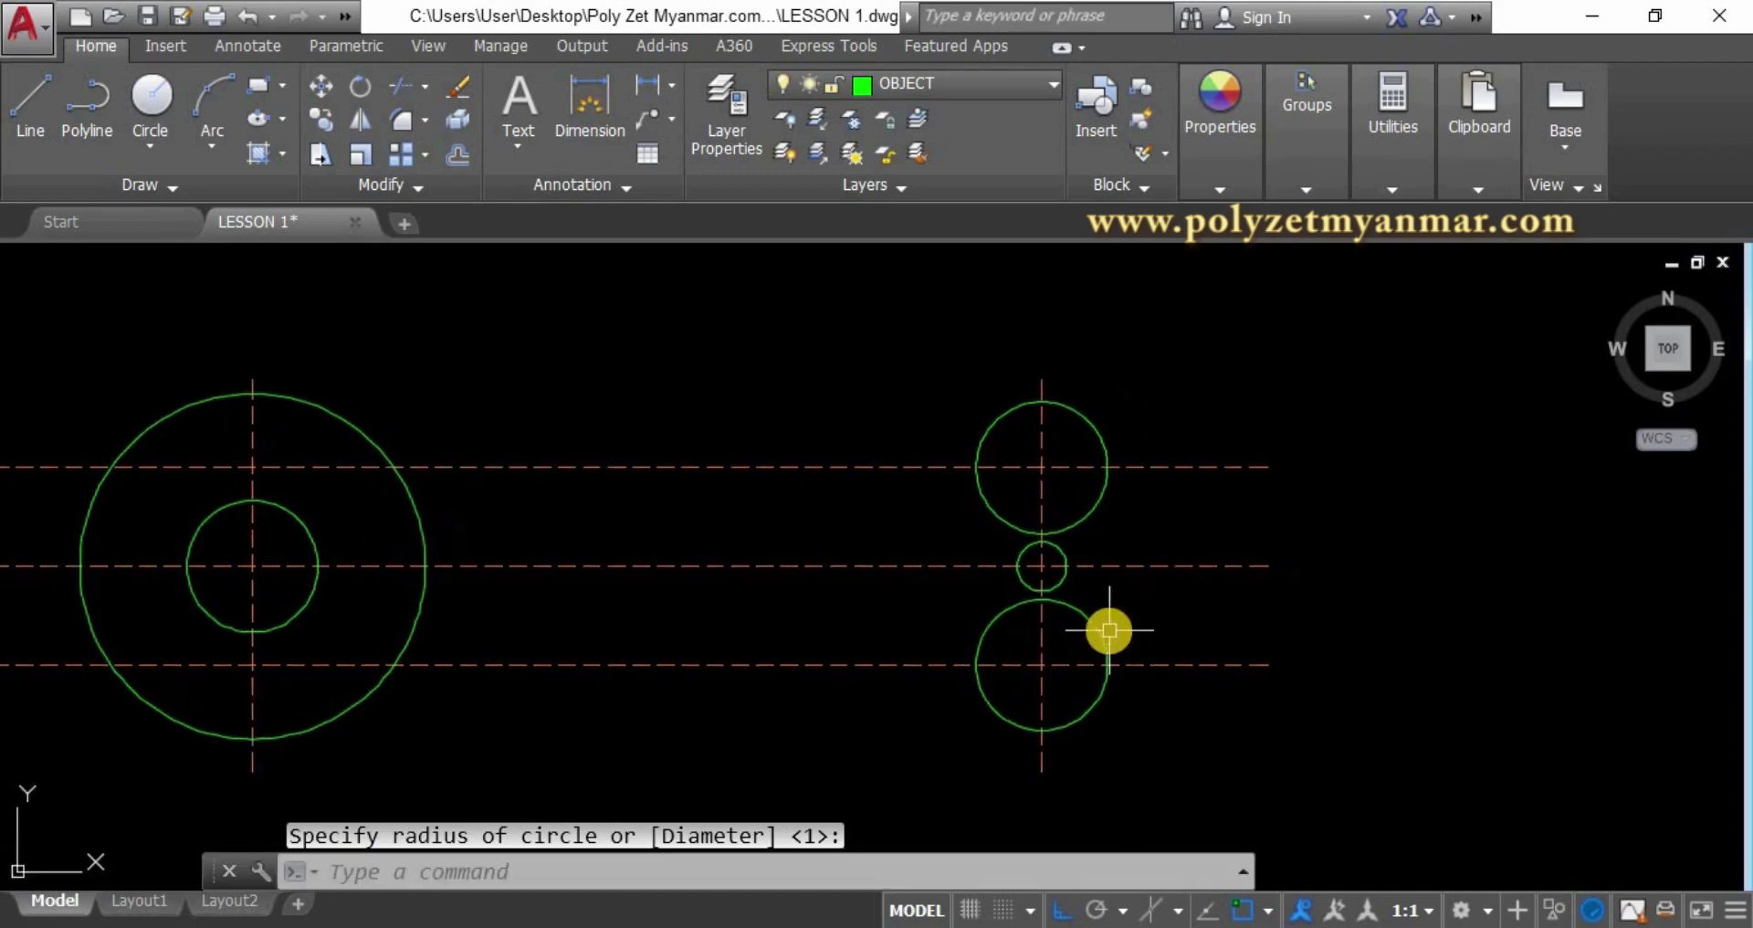
Undo both circles and redraw the upper radius-1 circle.
key("ctrl+z")
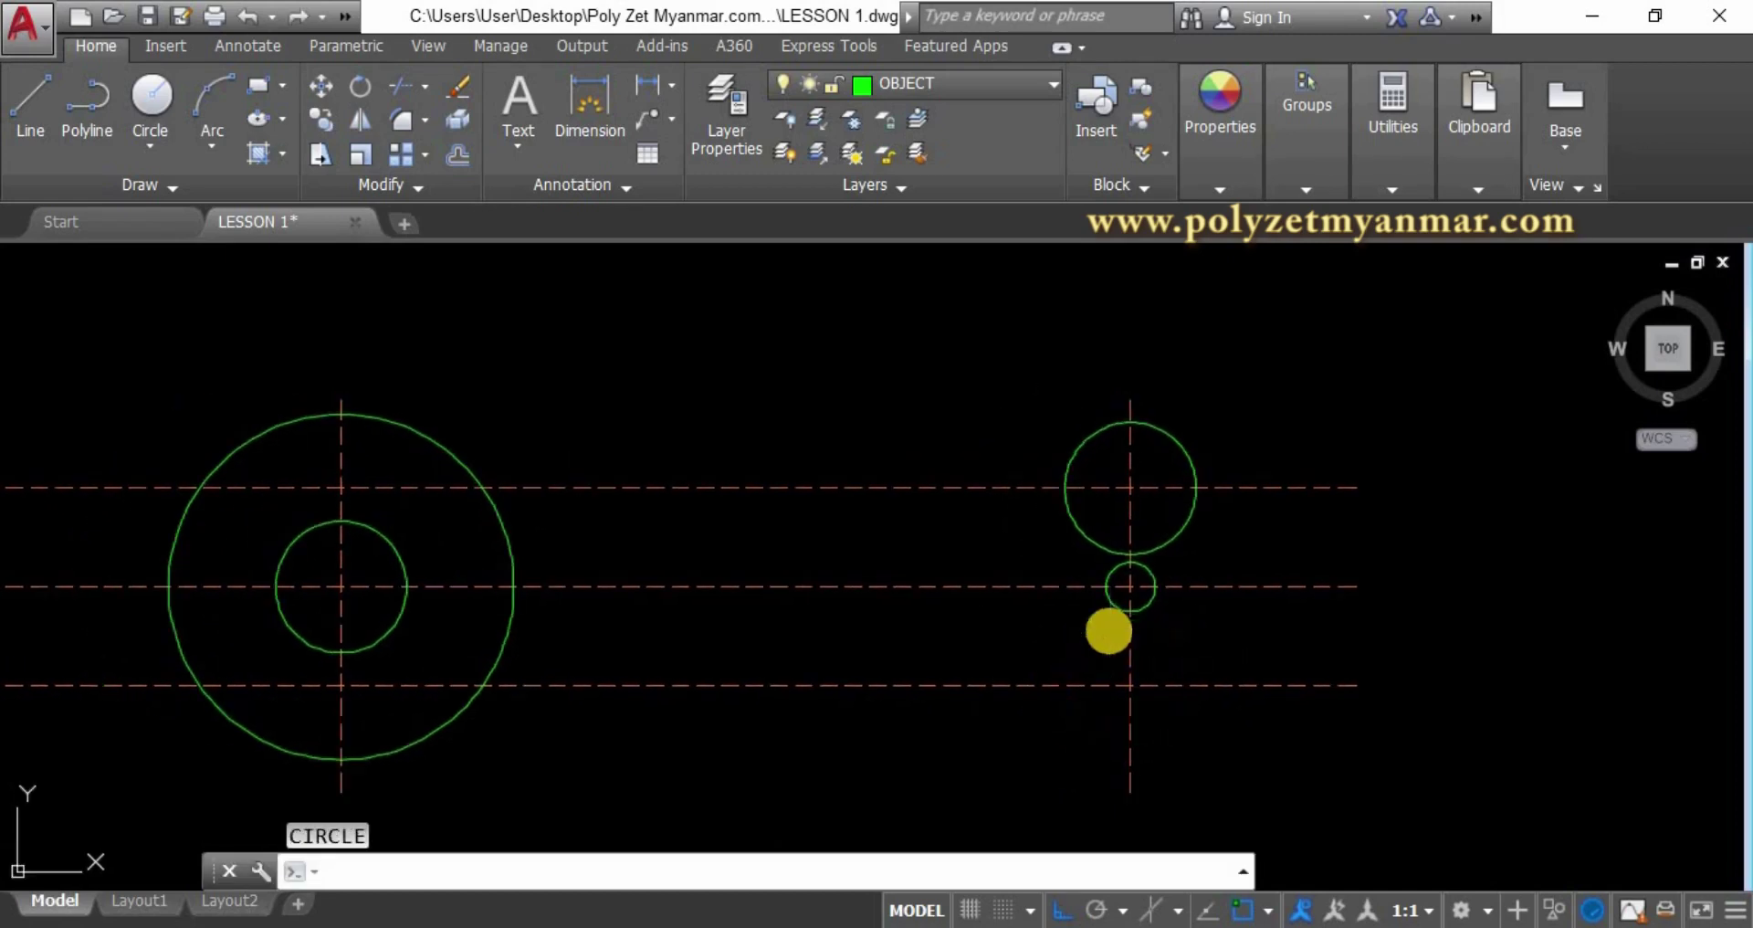
scroll(1109, 631, "up", 2)
key("ctrl+z")
type("c")
key("Return")
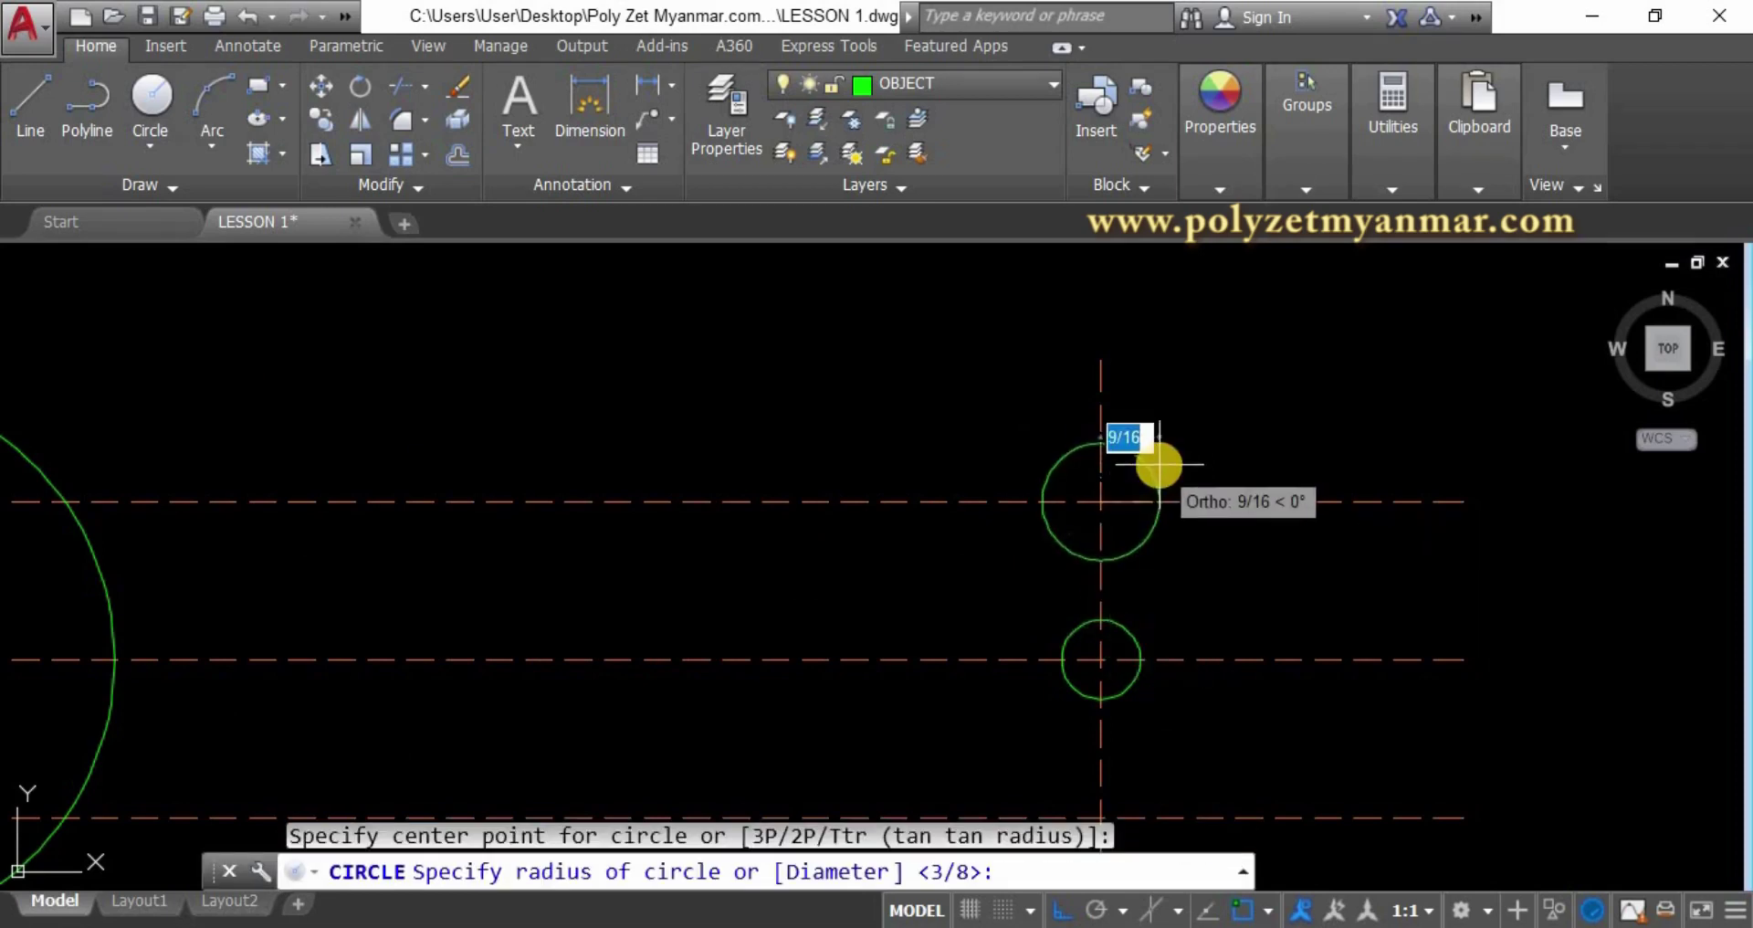
type("1")
key("Return")
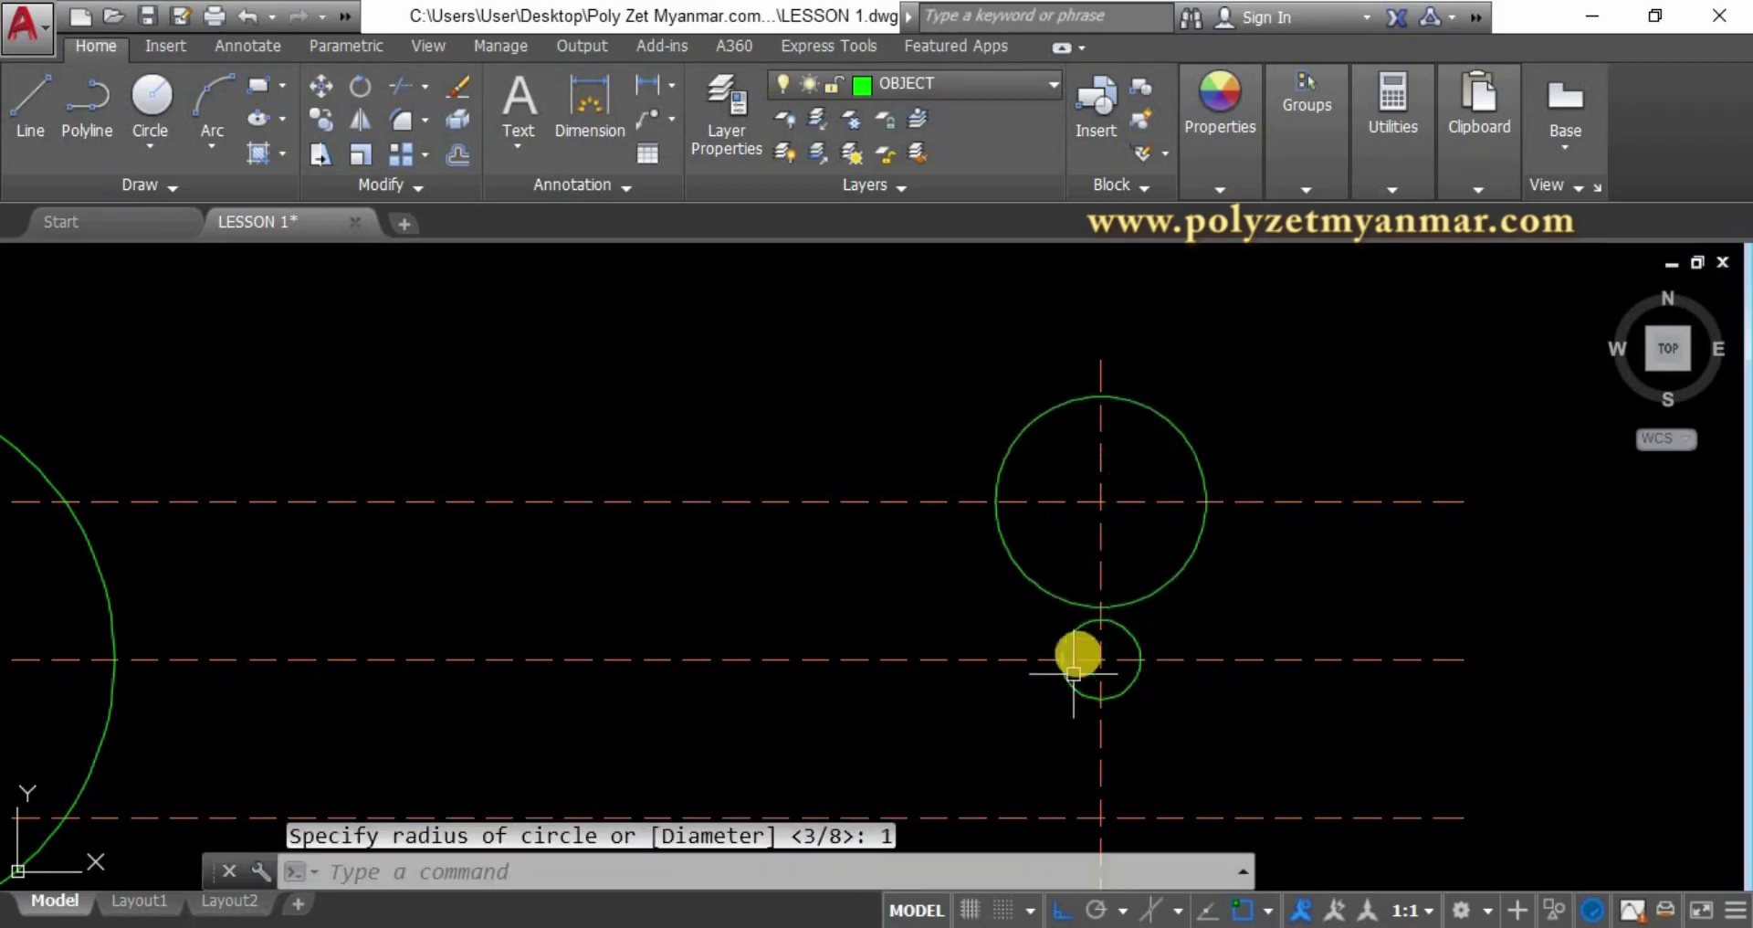
Redraw the lower radius-1 circle at the lower offset-line intersection.
middle_click_drag(1002, 748, 998, 590)
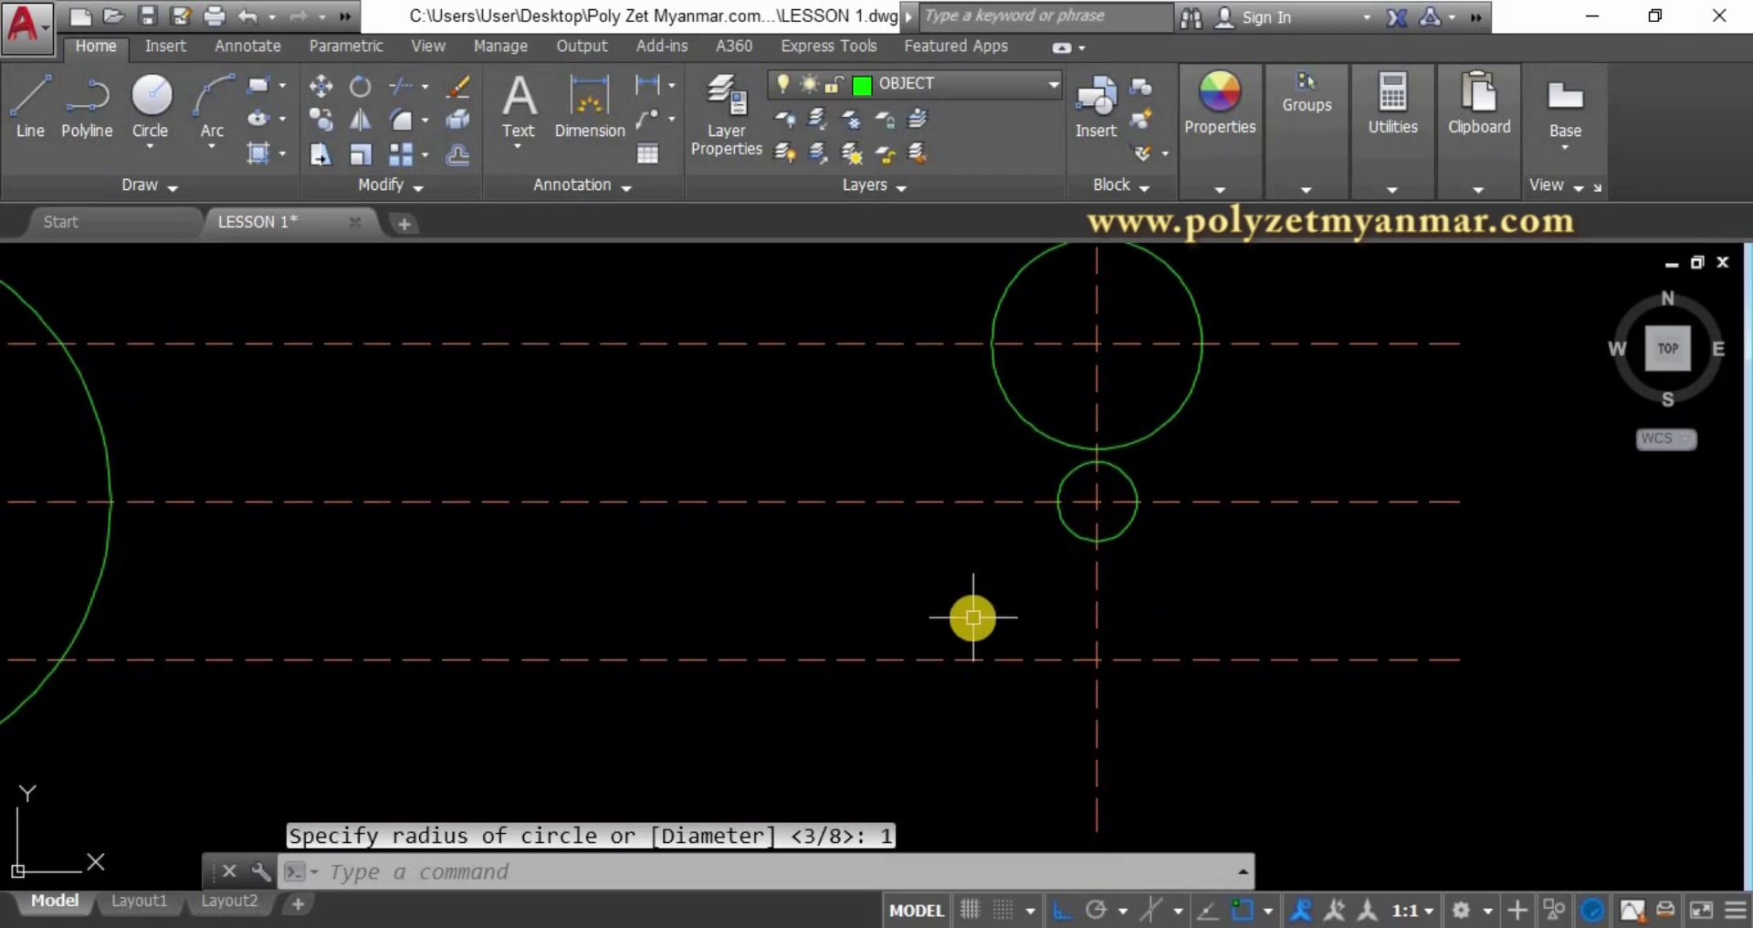
key("Return")
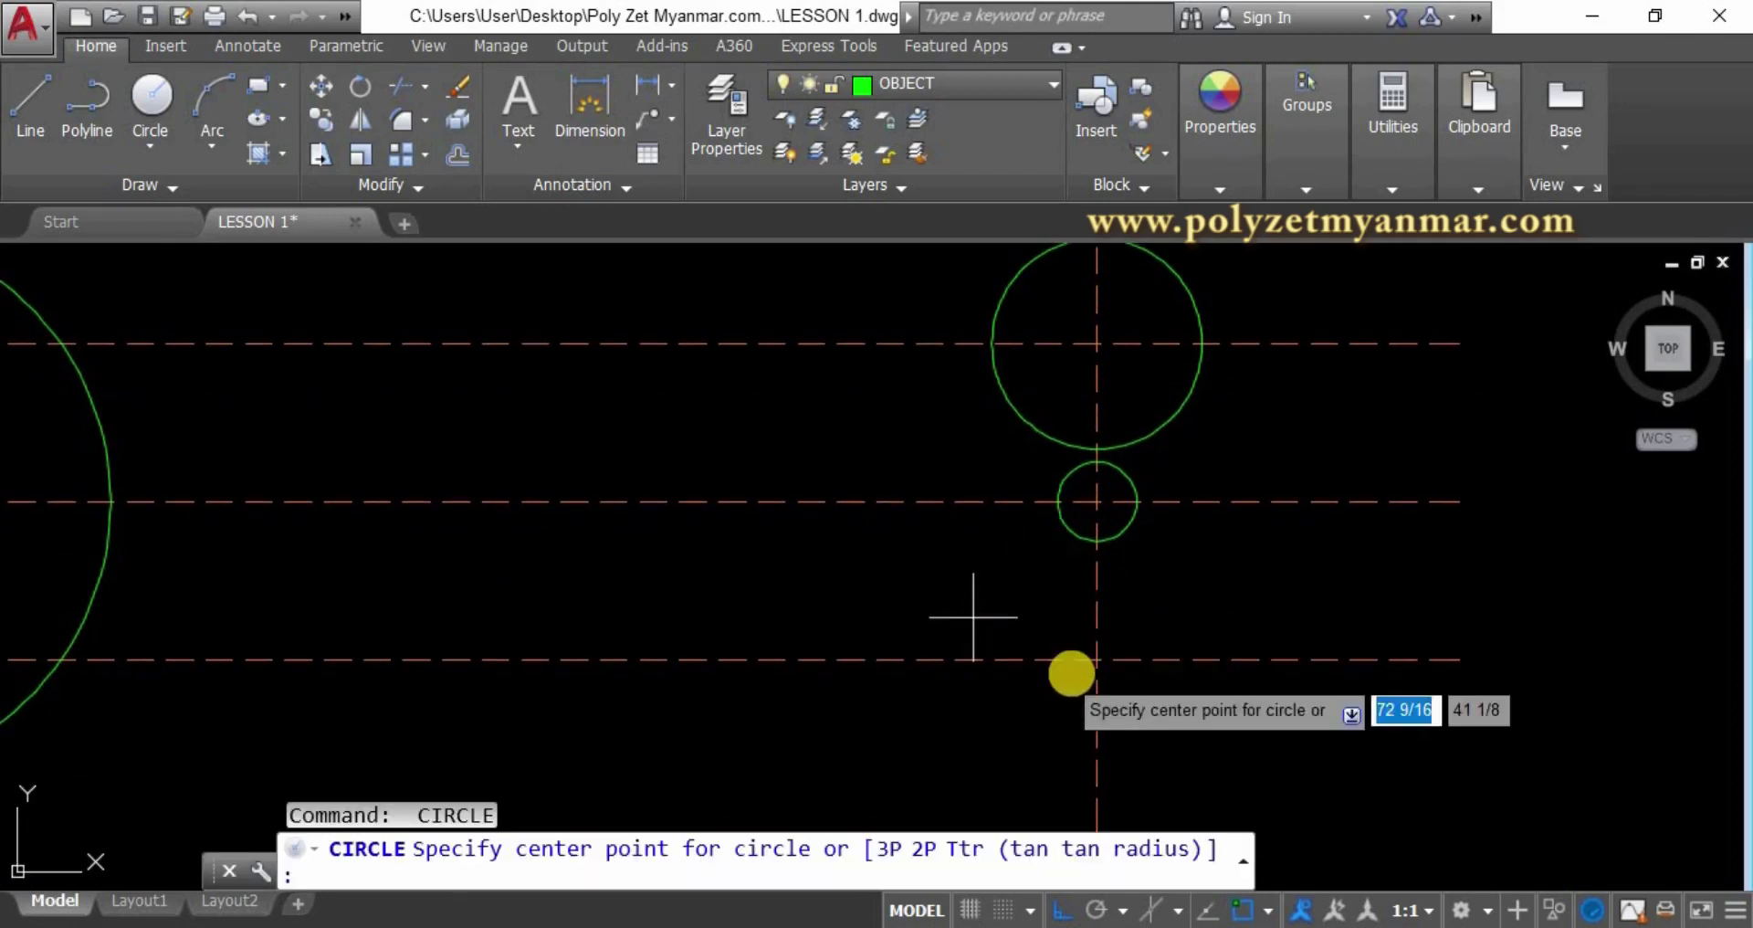
left_click(1096, 658)
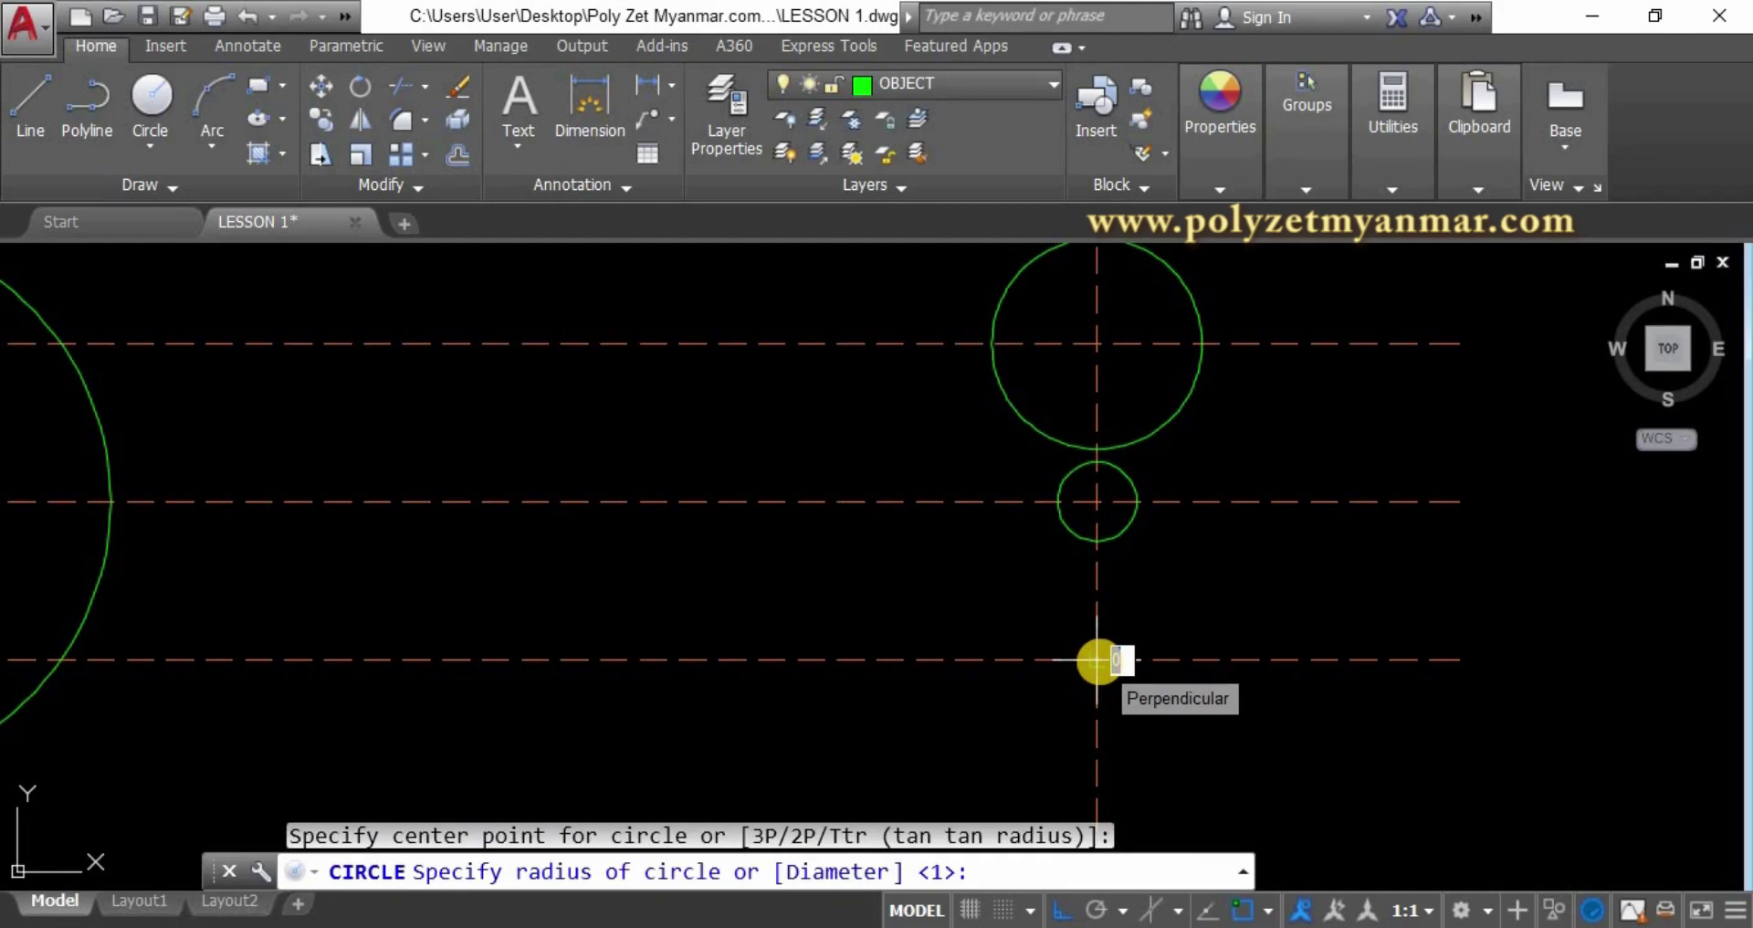
key("Return")
scroll(956, 657, "down", 2)
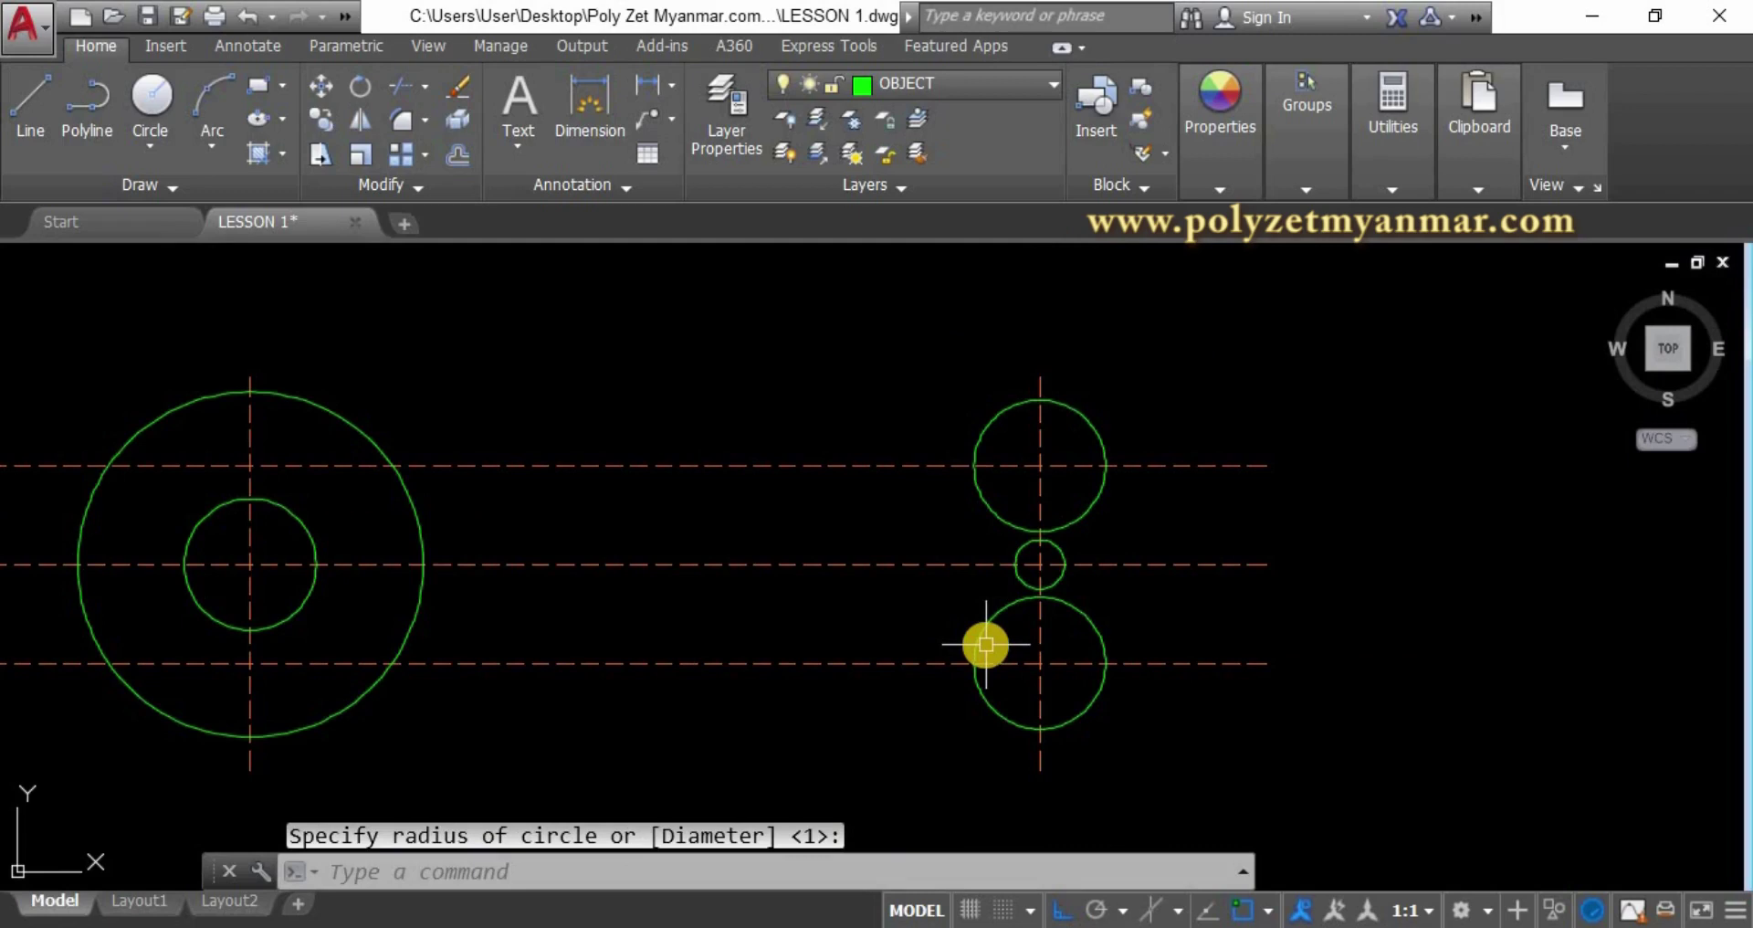
left_click(383, 920)
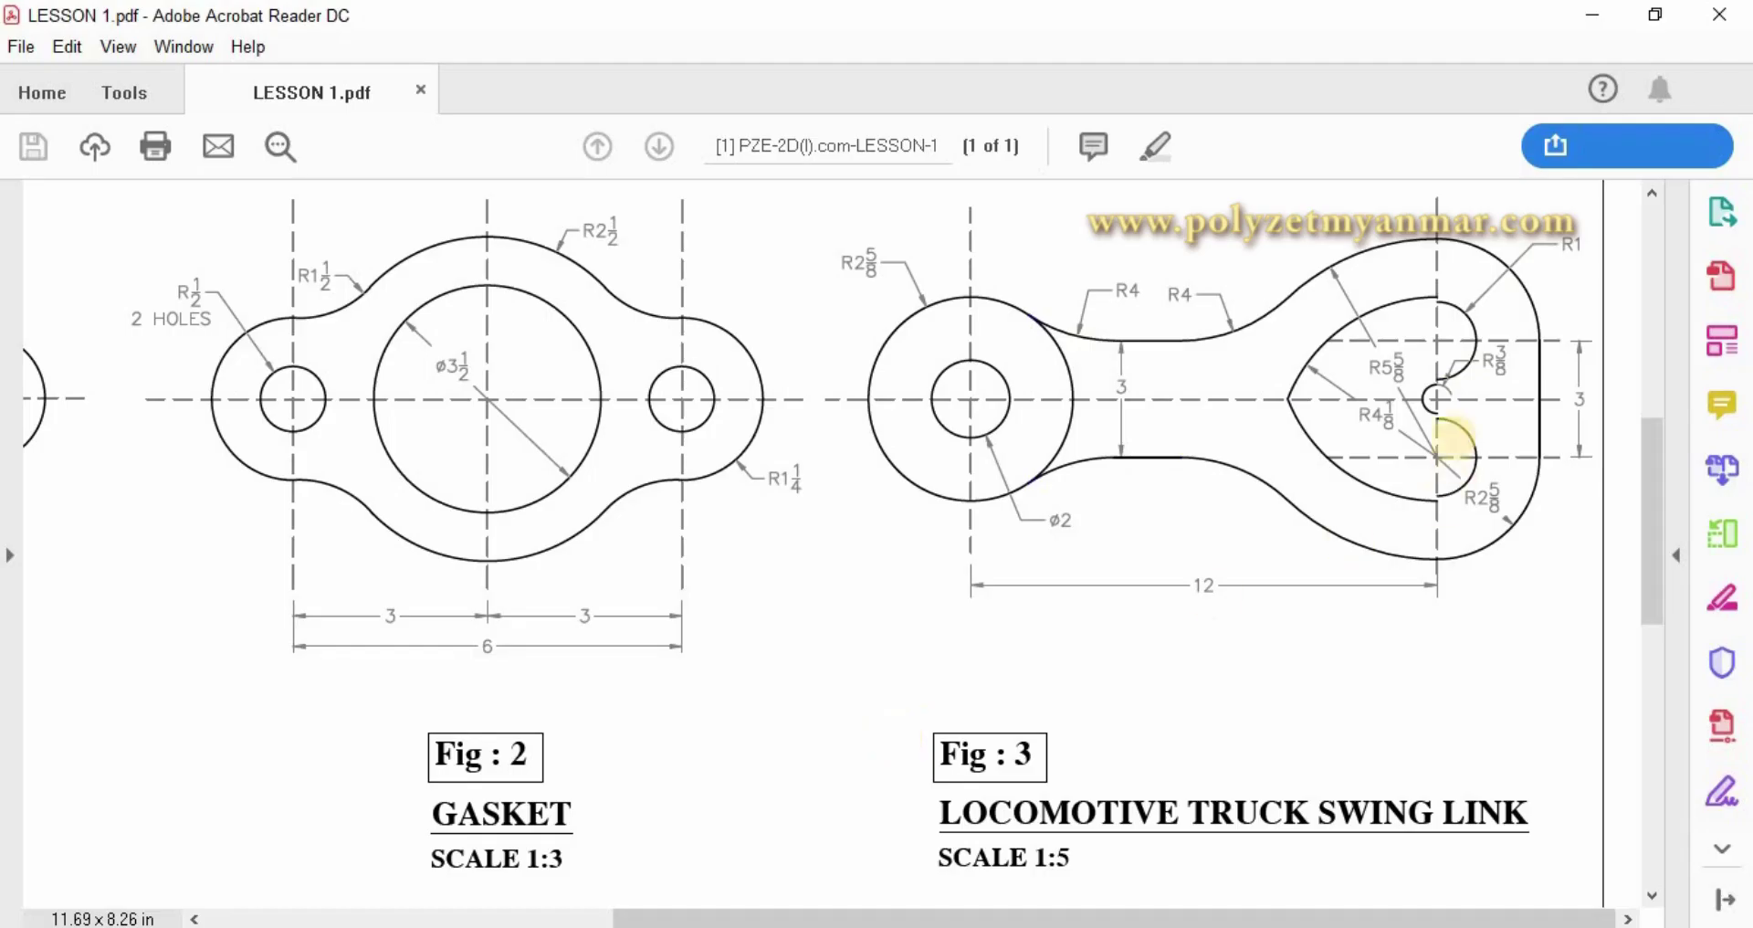
key("alt+Tab")
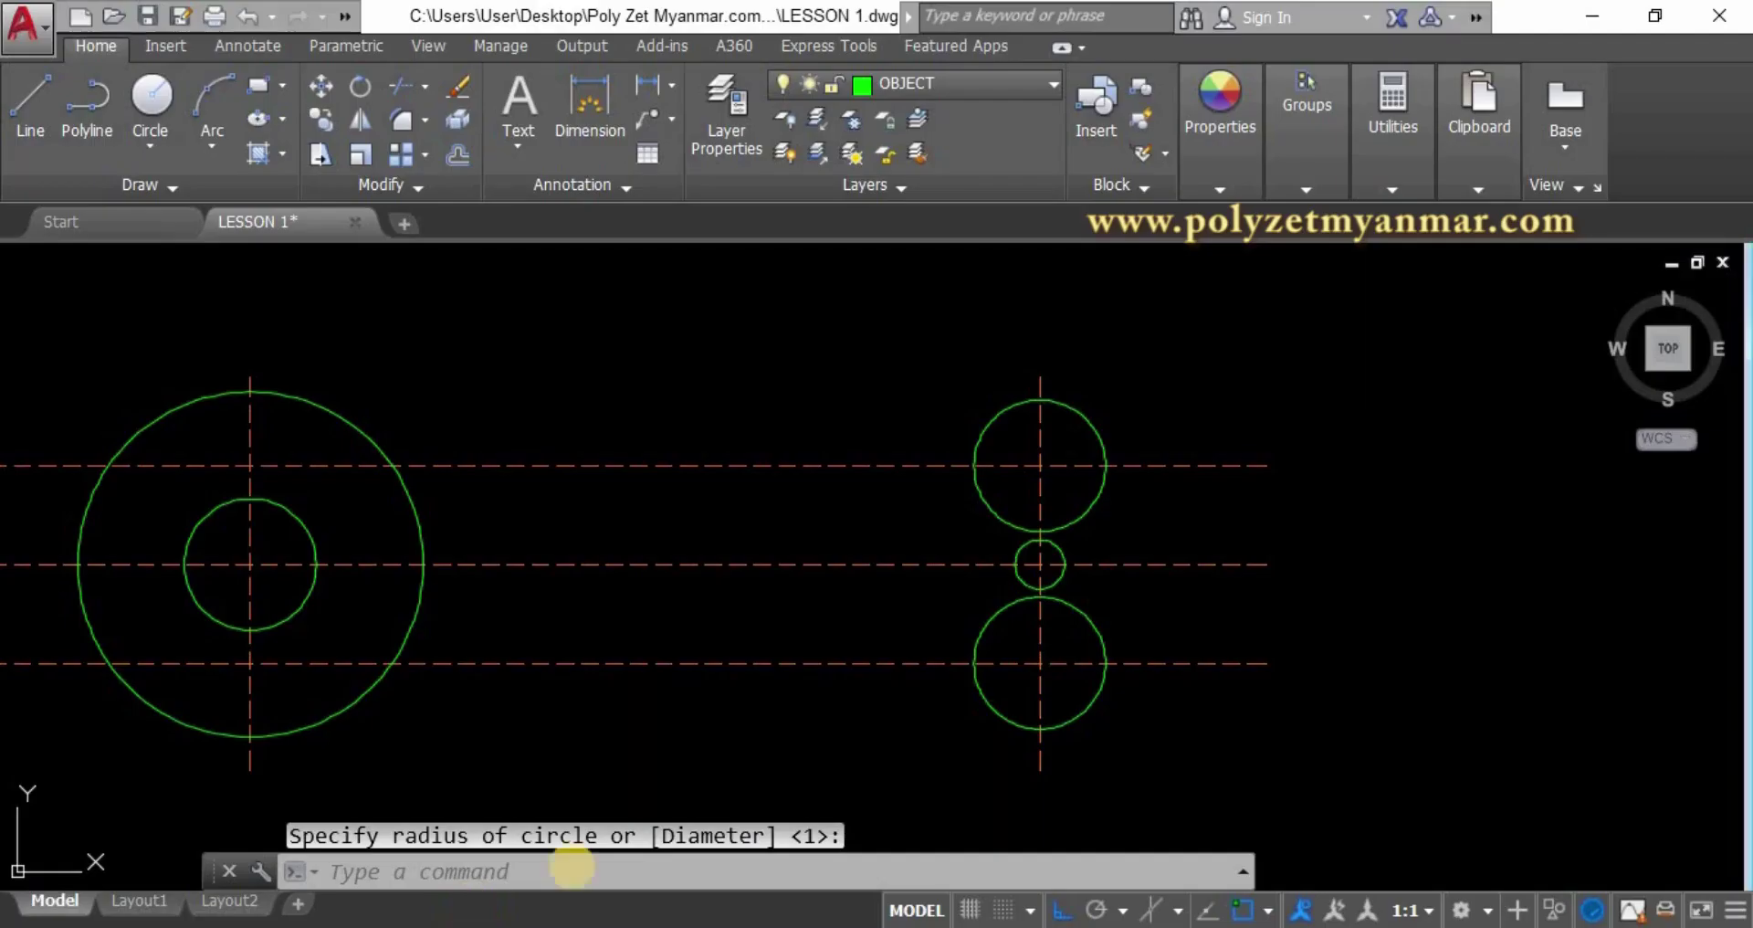
Trim the top and bottom circles' left halves and the small circle's right half at the vertical centerline.
type("TR")
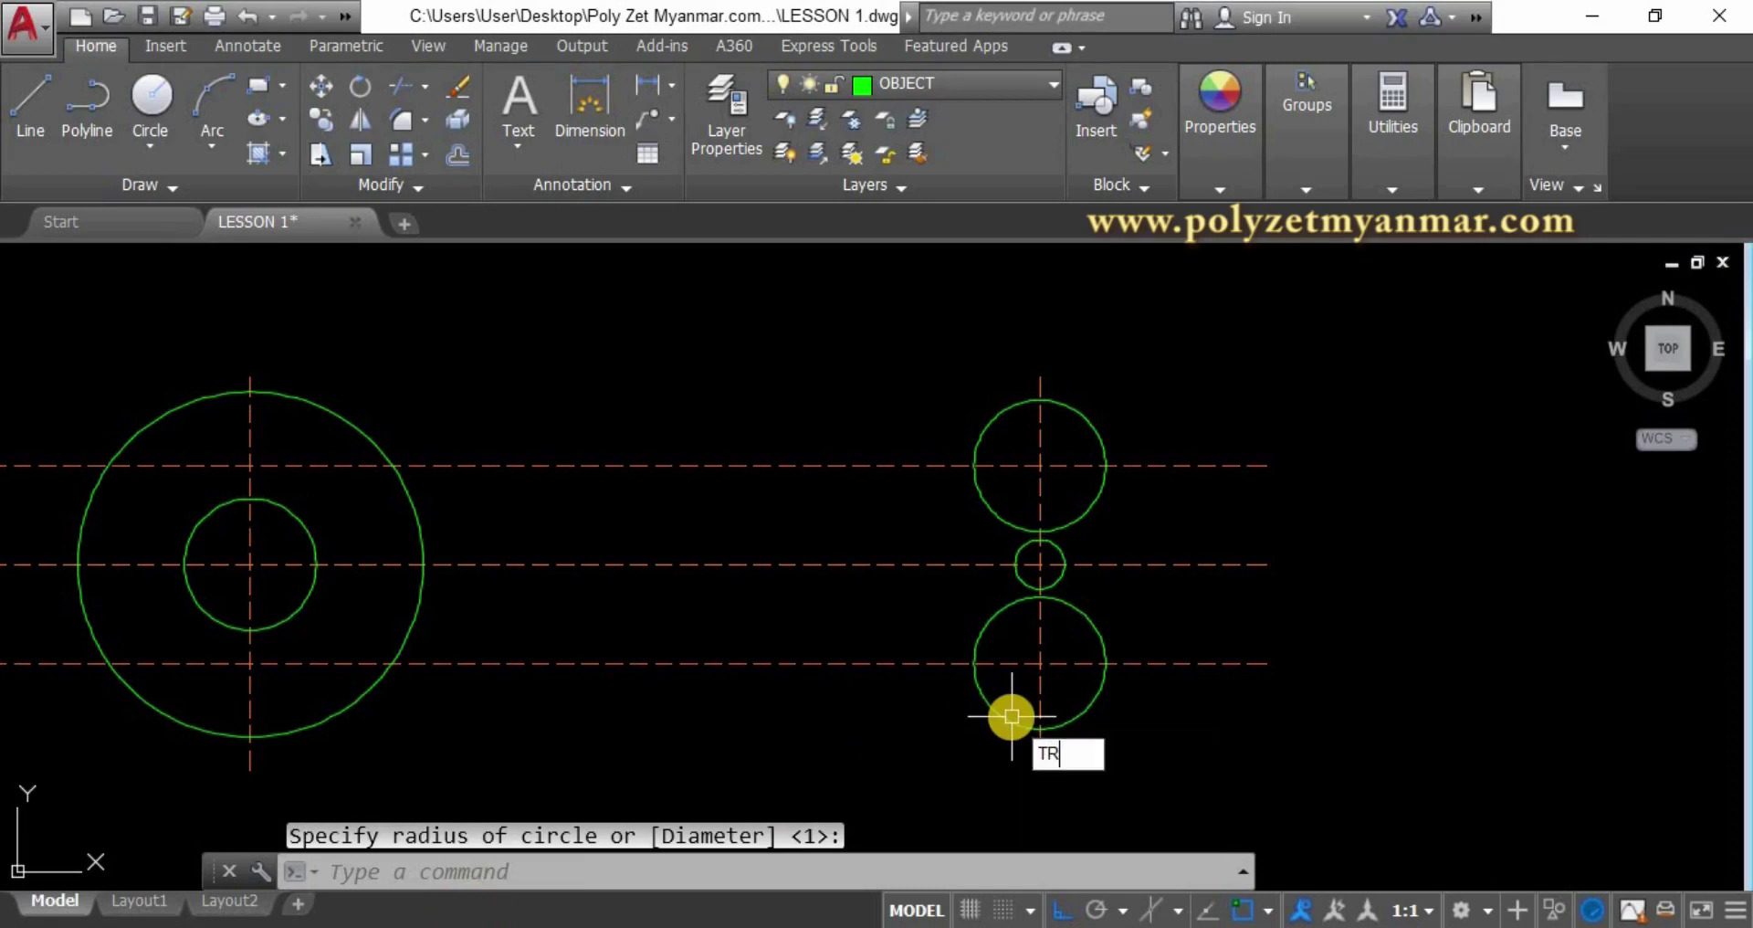
key("Return")
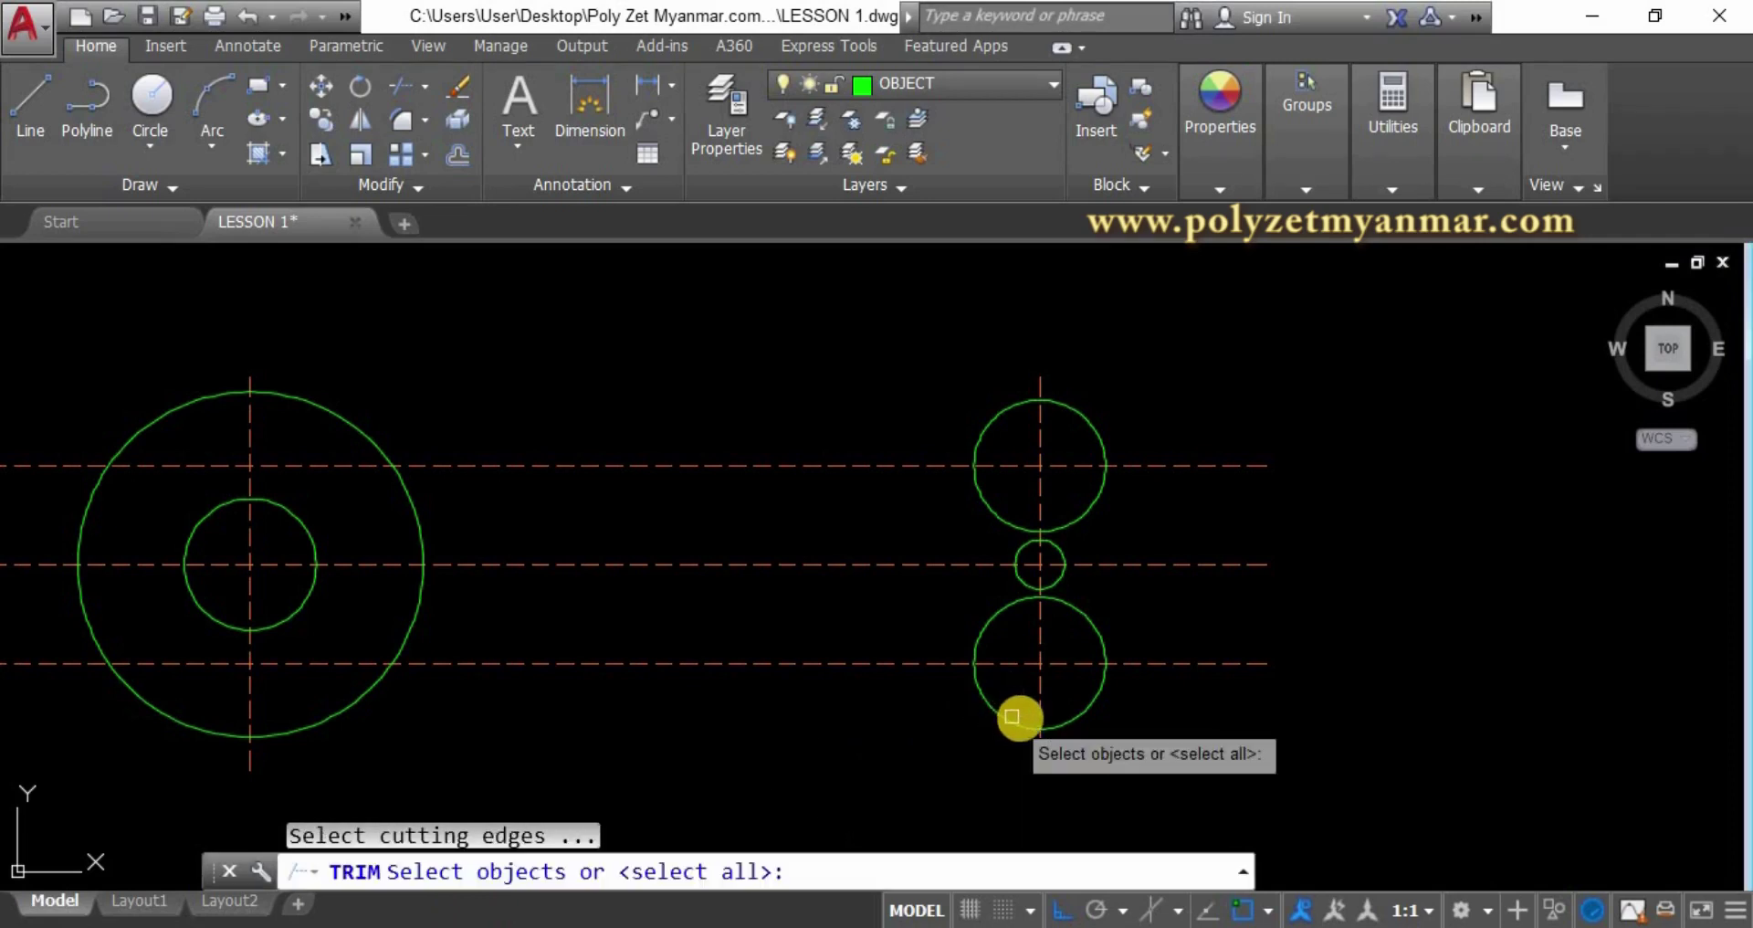
left_click(1038, 705)
key("Return")
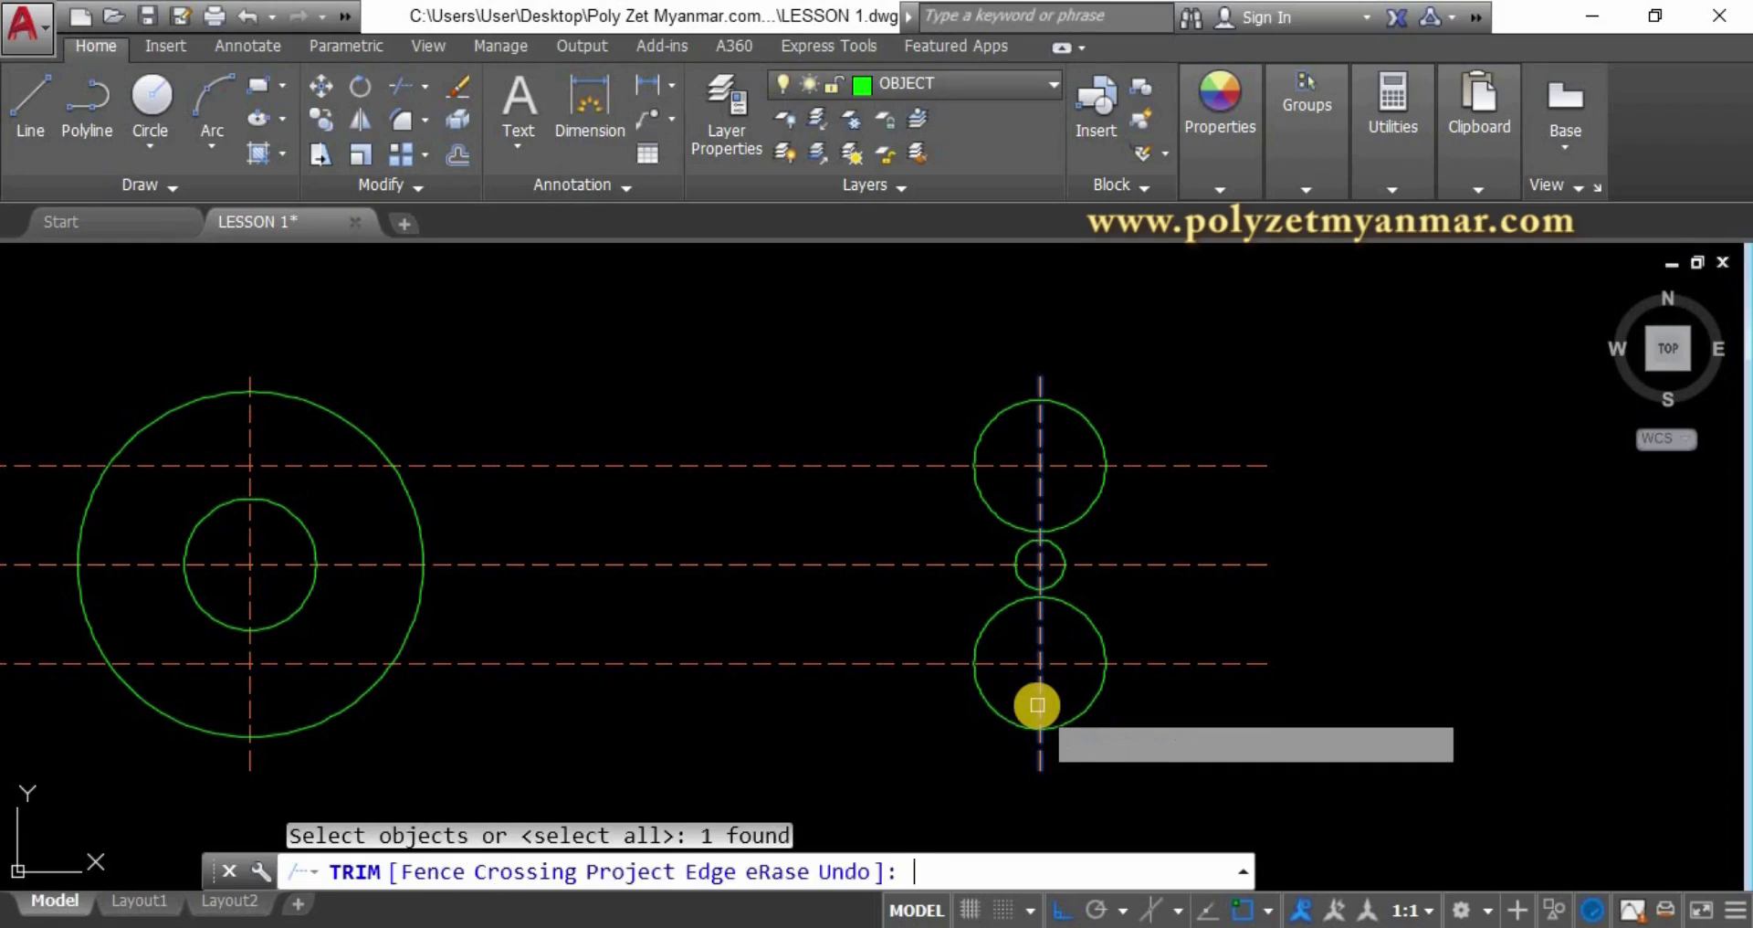
left_click(1001, 713)
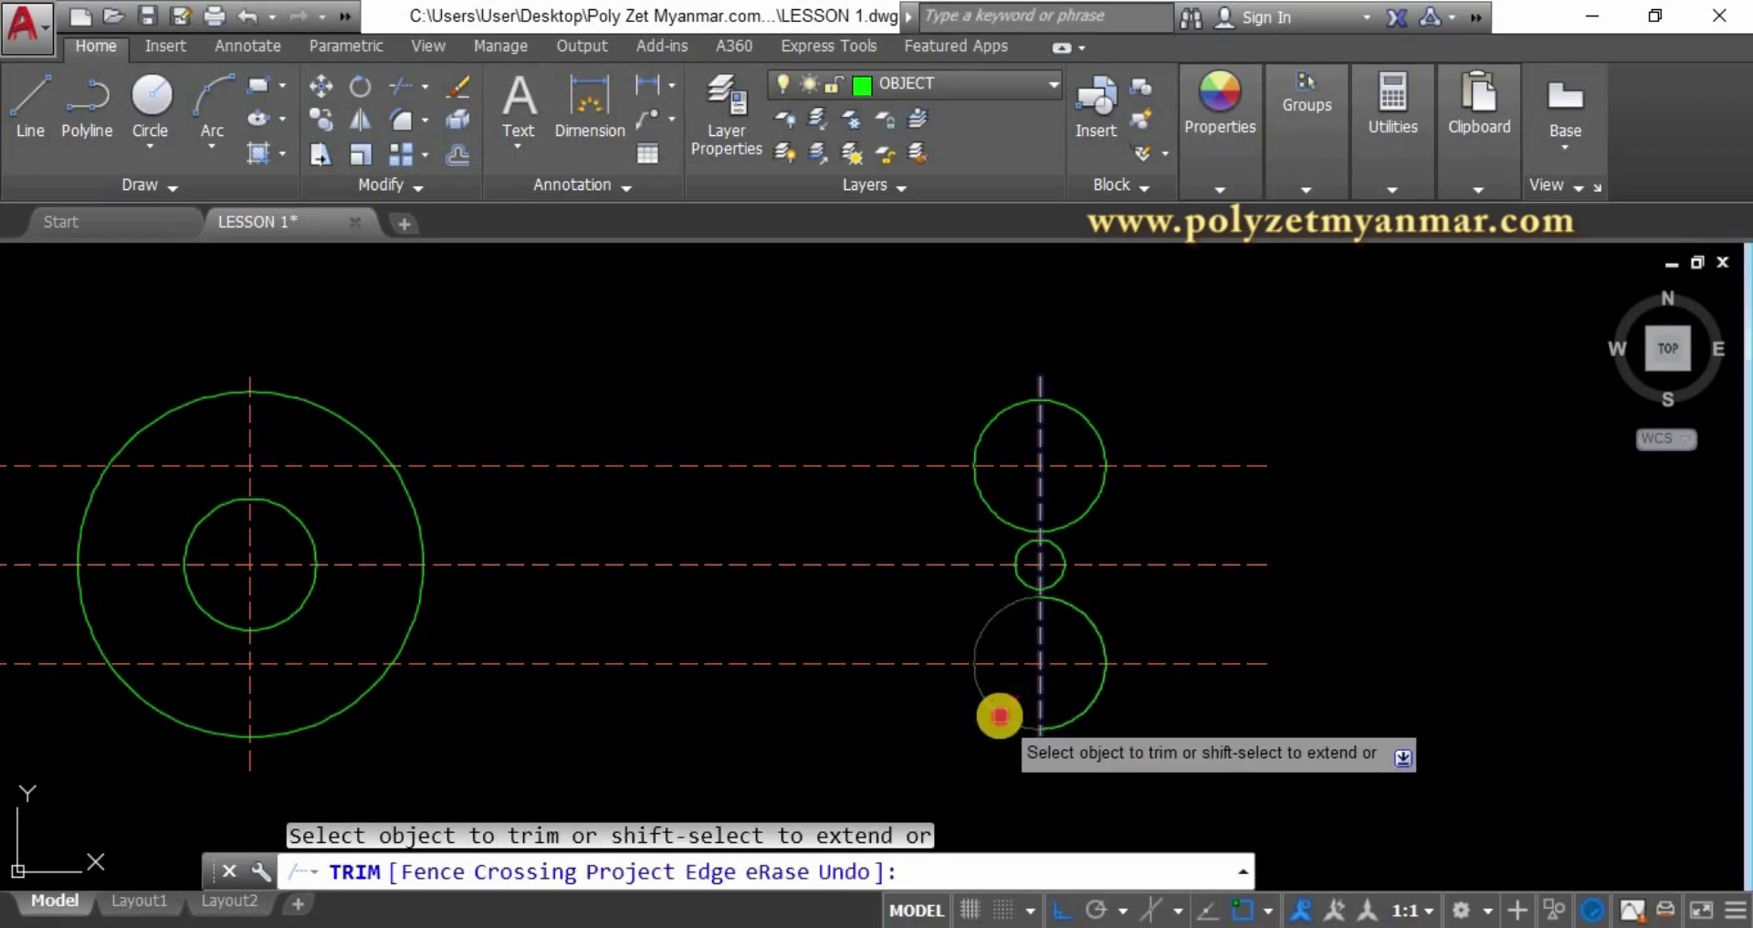
left_click(1060, 576)
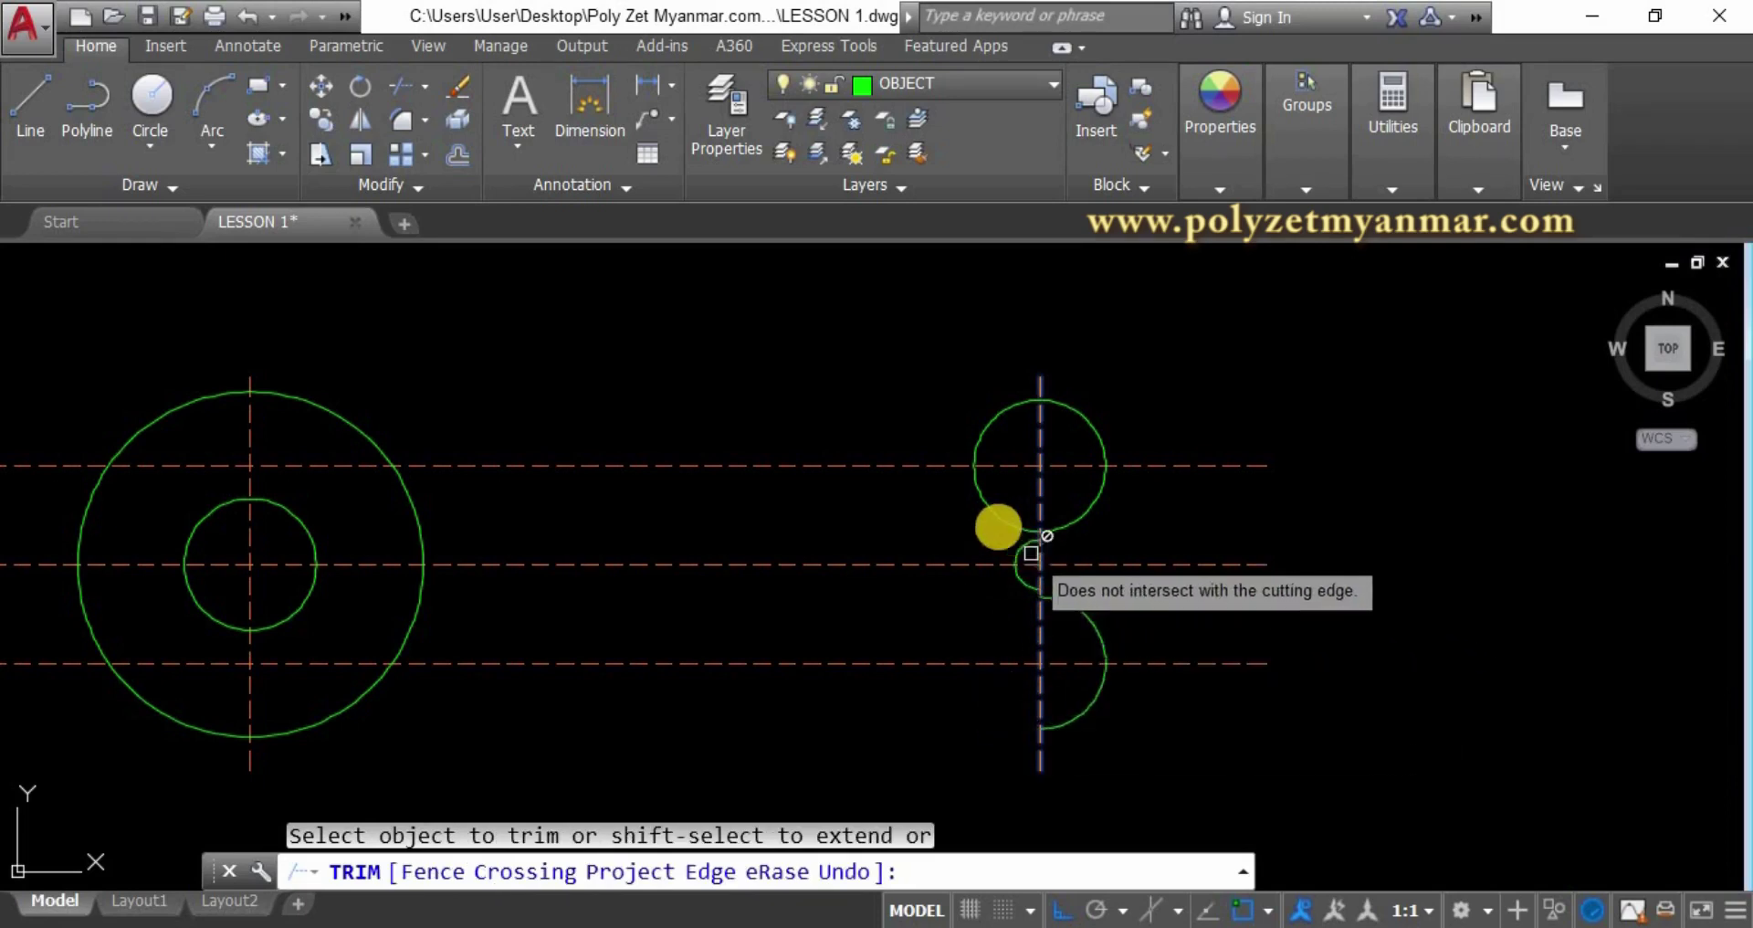
left_click(995, 524)
key("Return")
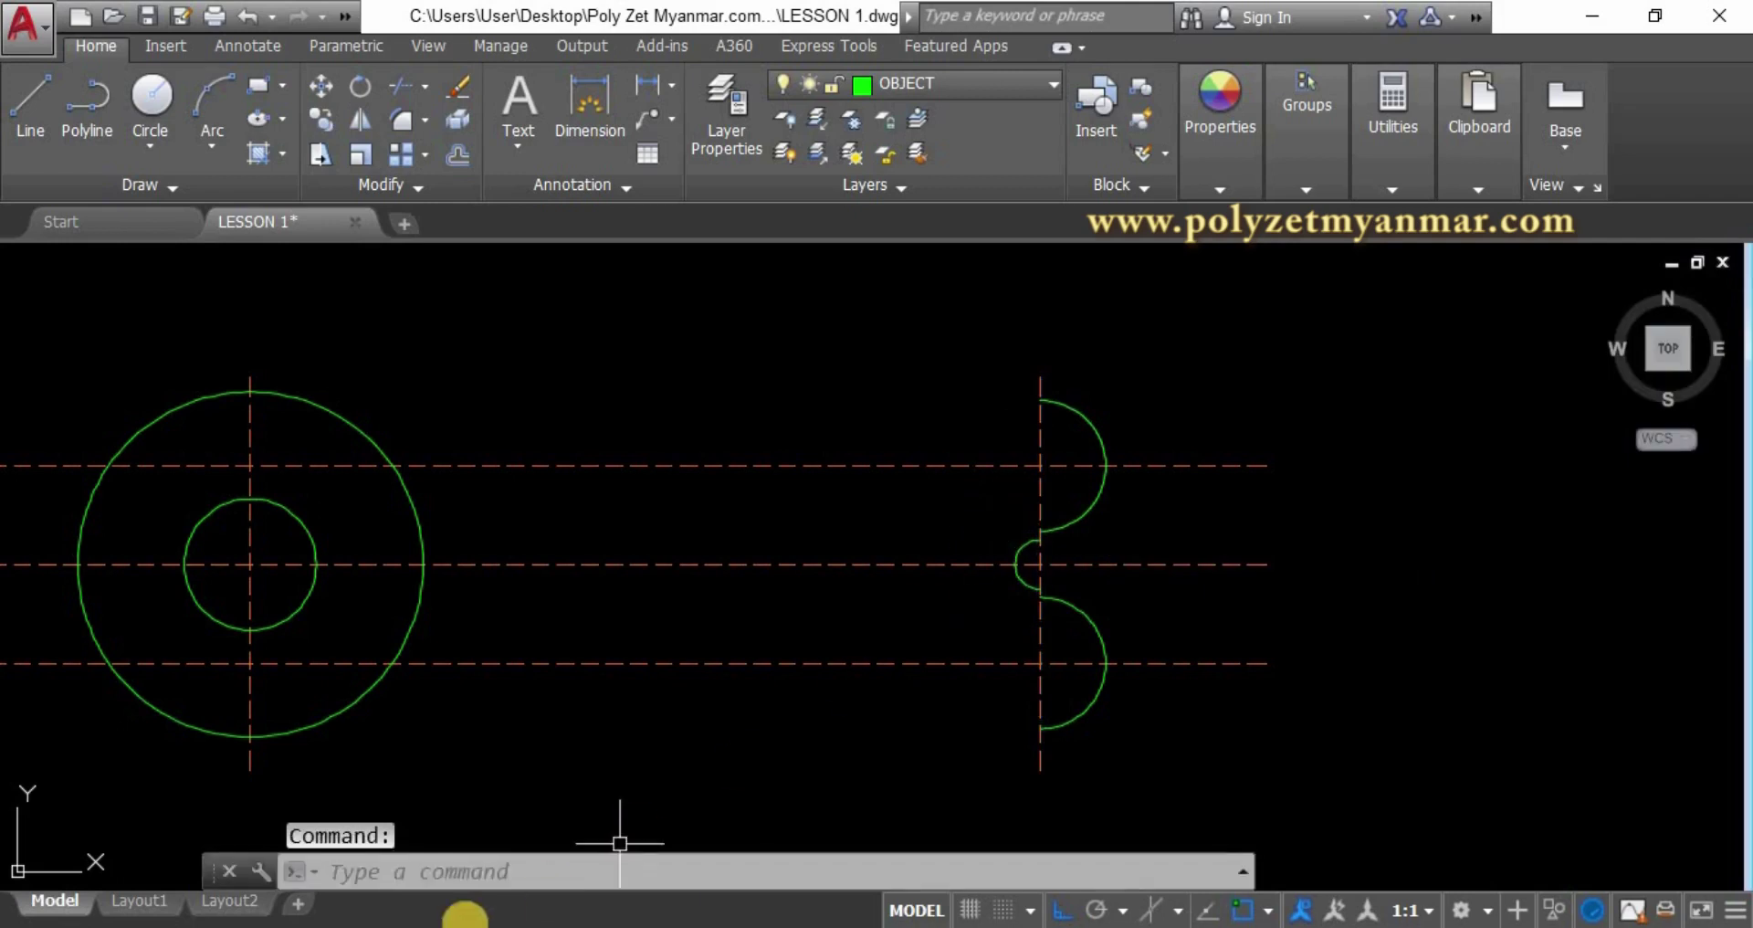
Switch to LESSON 1.pdf to review Fig 3's eye arcs: R5 5/8, R4 1/8 and R2 5/8.
key("alt+Tab")
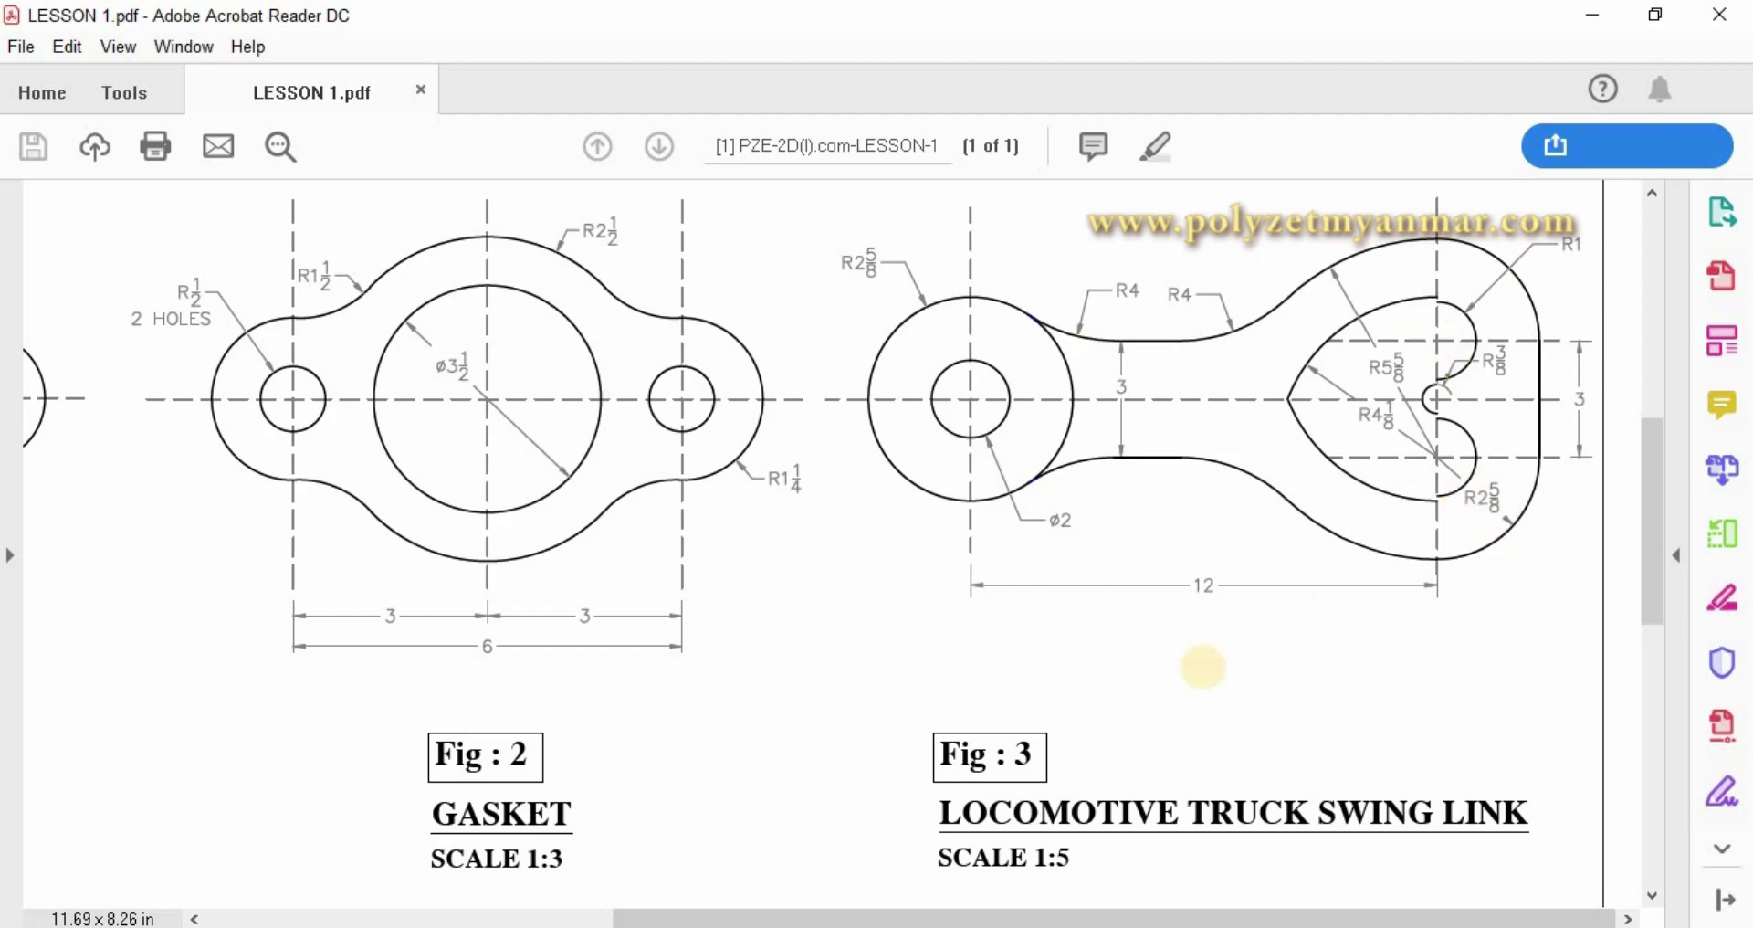
Draw two 2-5/8 radius circles centred on the eye's upper and lower arc centres.
key("alt+Tab")
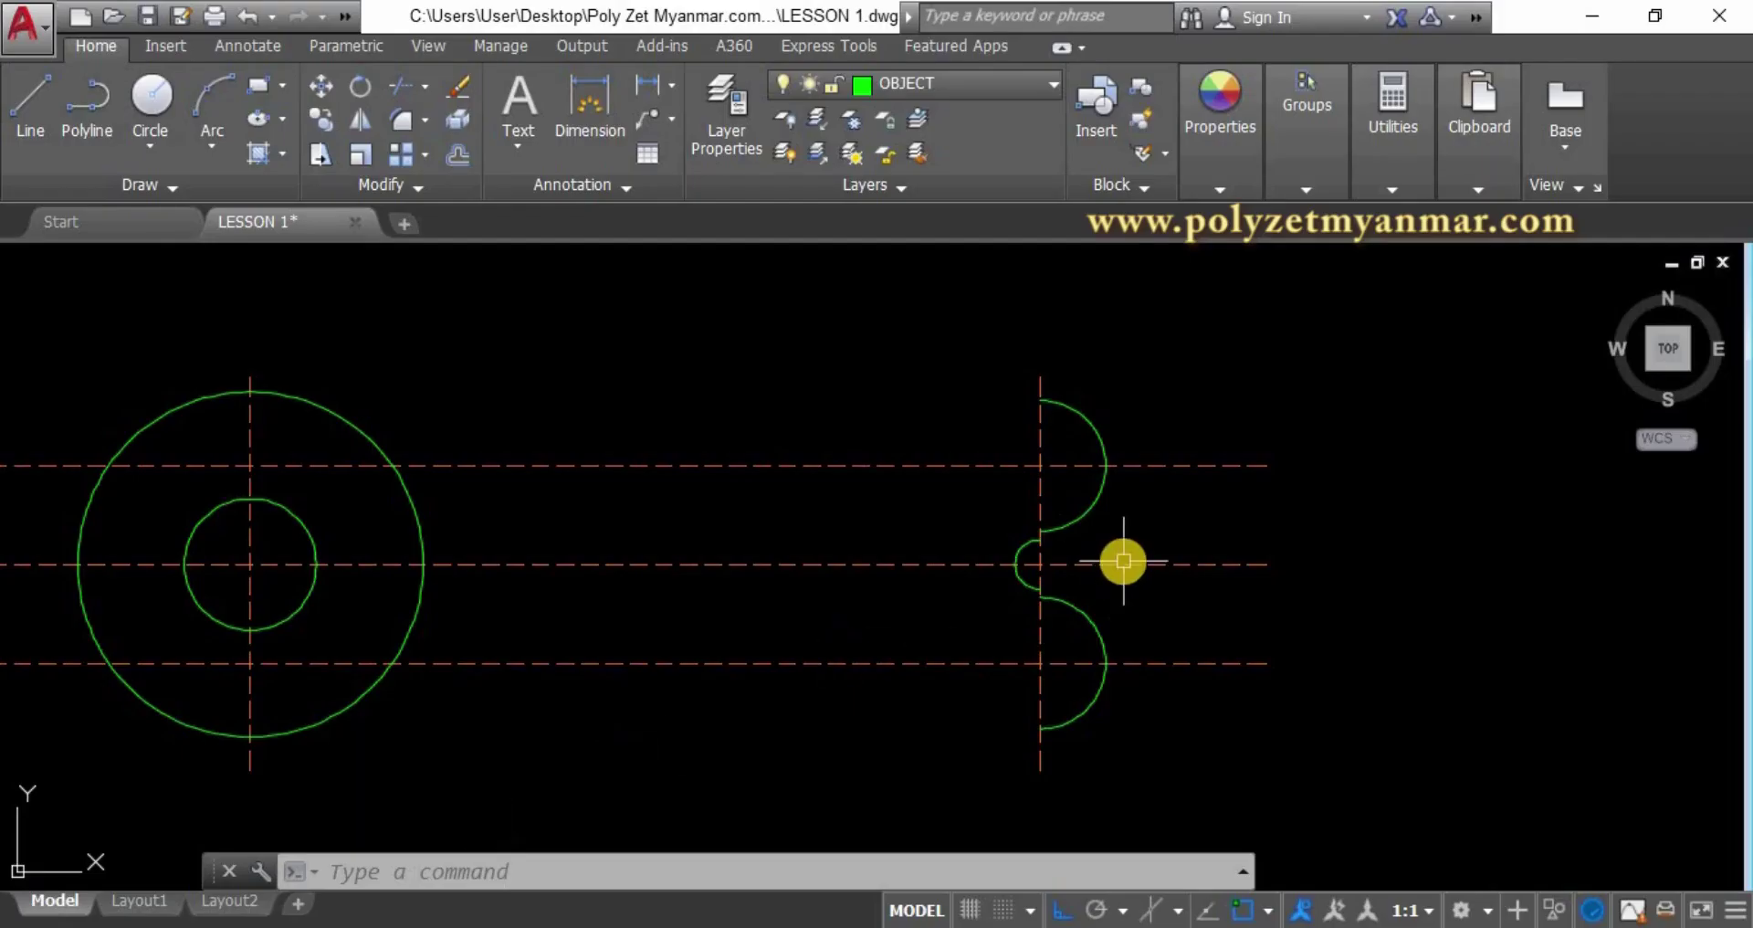
type("c")
key("Return")
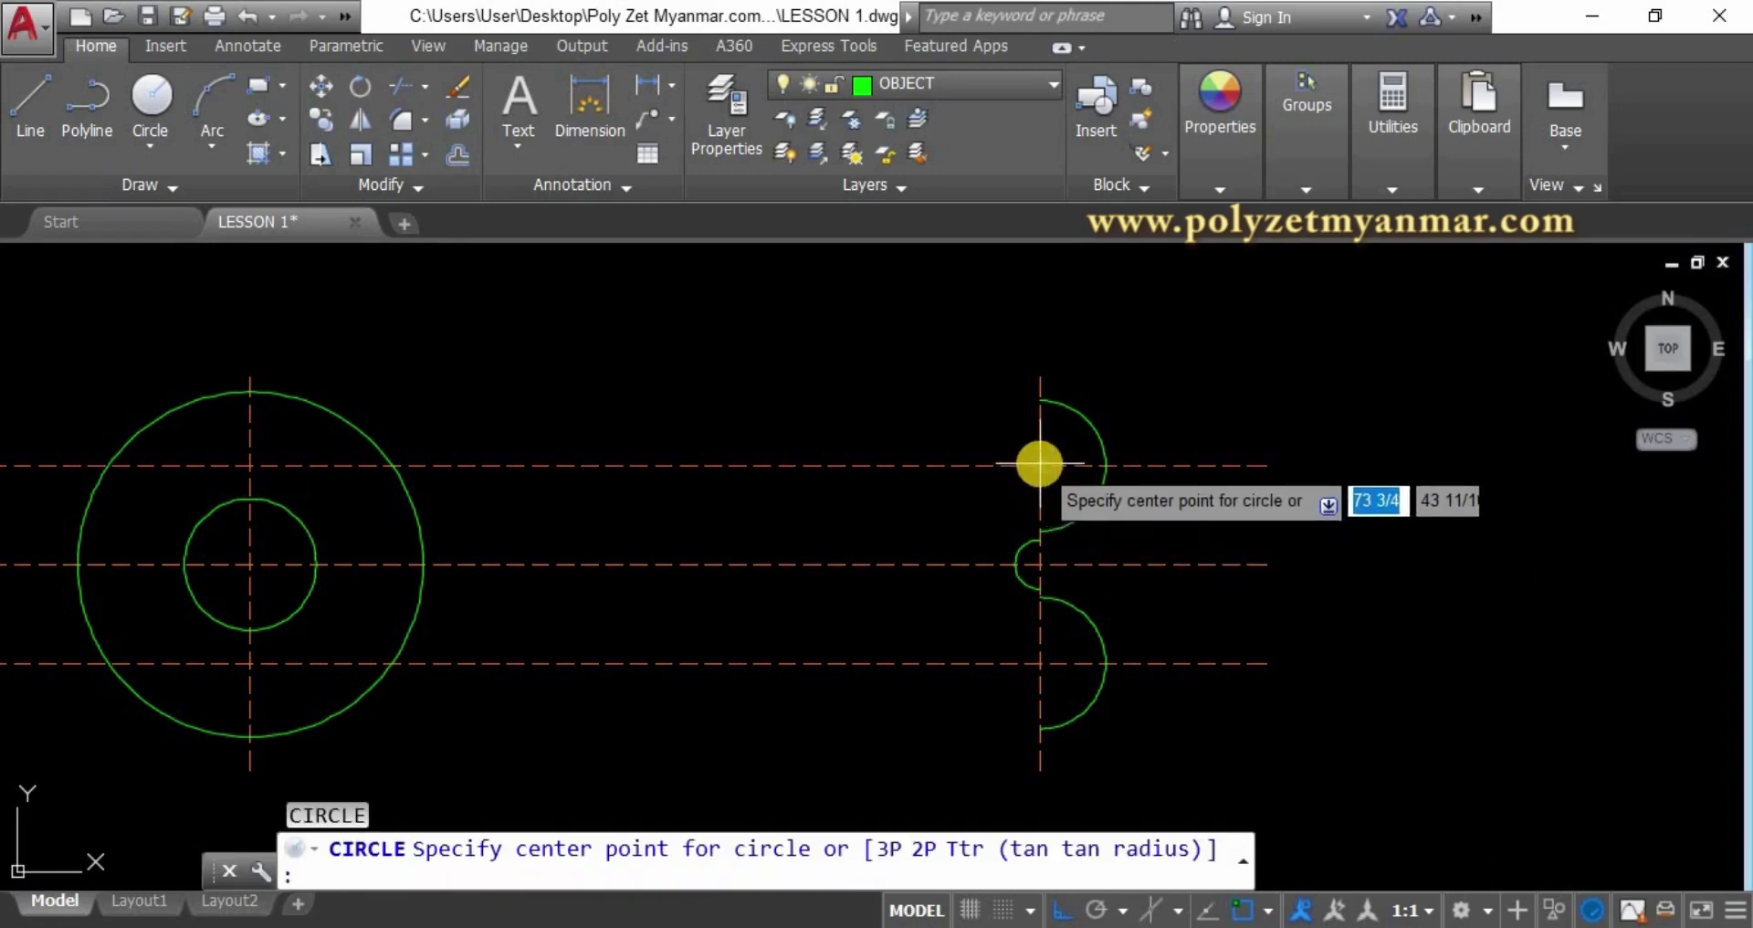
left_click(1040, 464)
type("2-5")
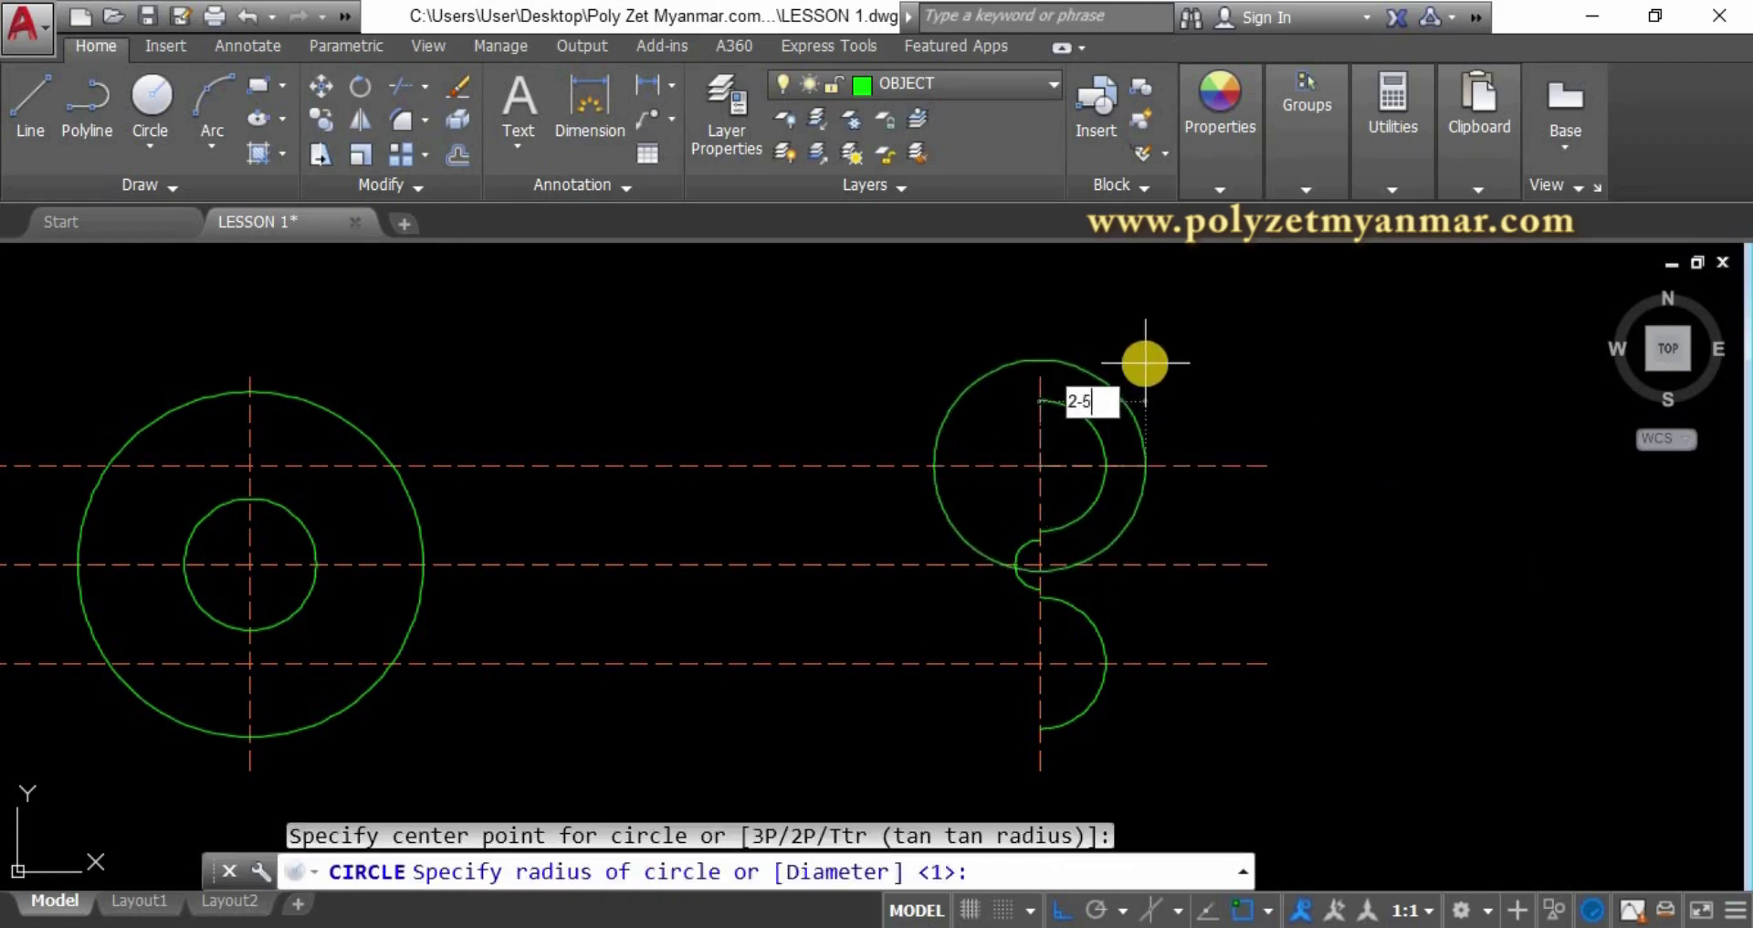
type("/8")
key("Return")
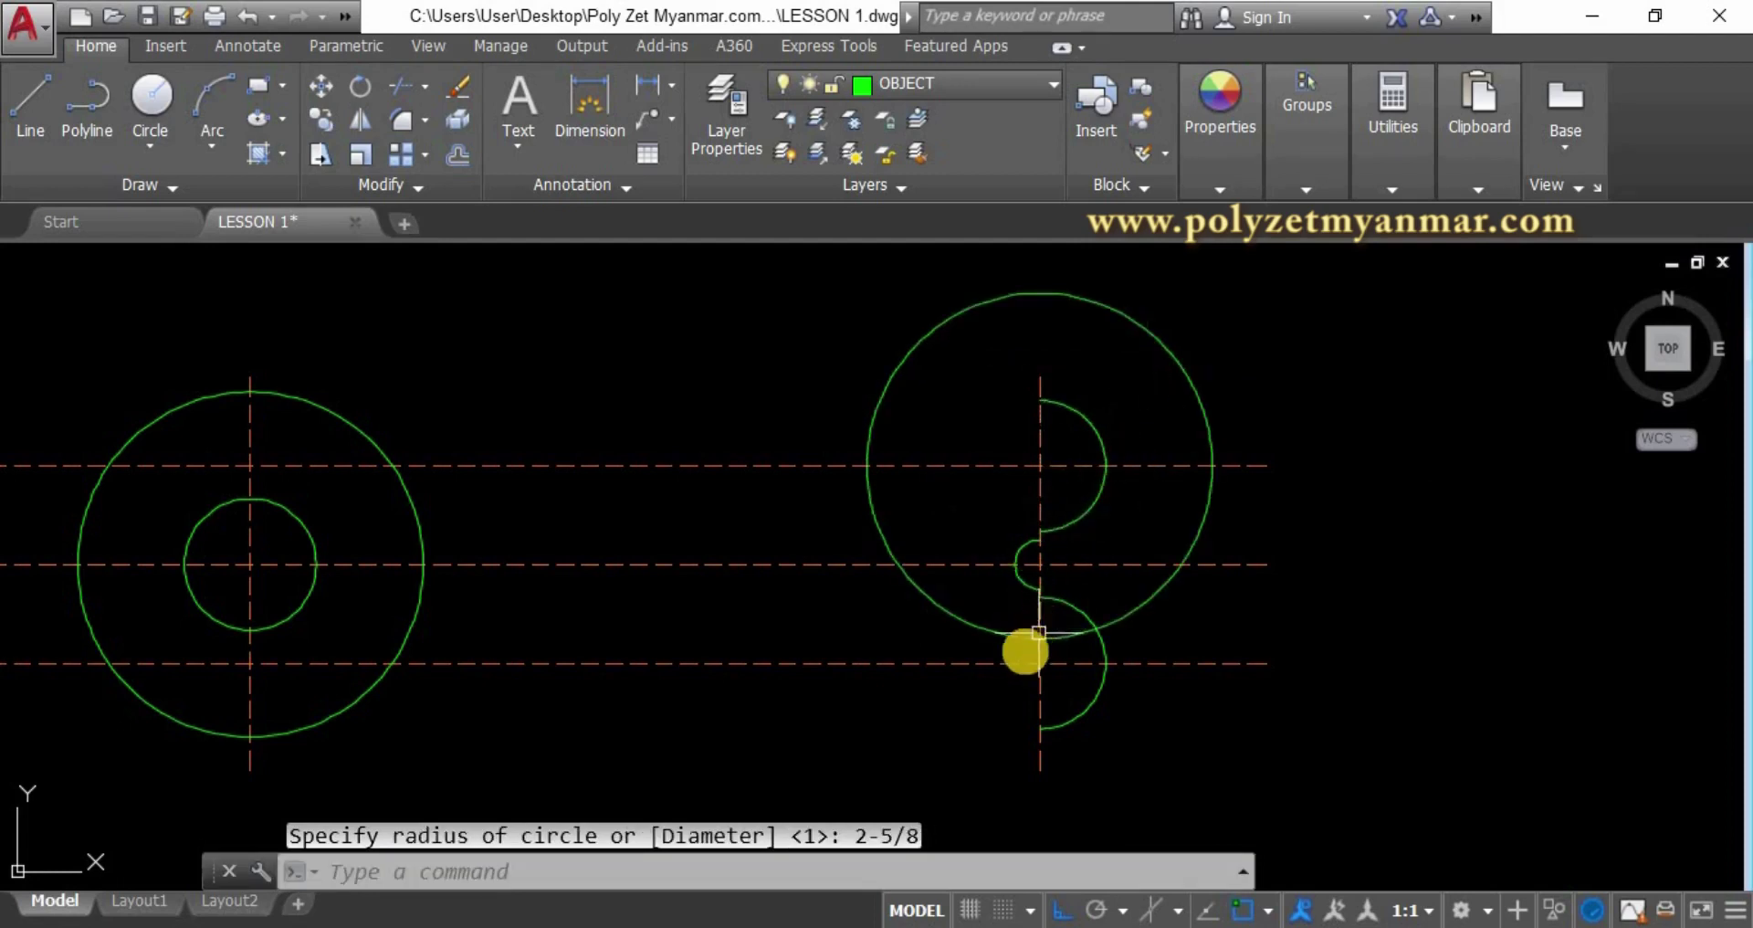
middle_click_drag(1016, 691, 1055, 642)
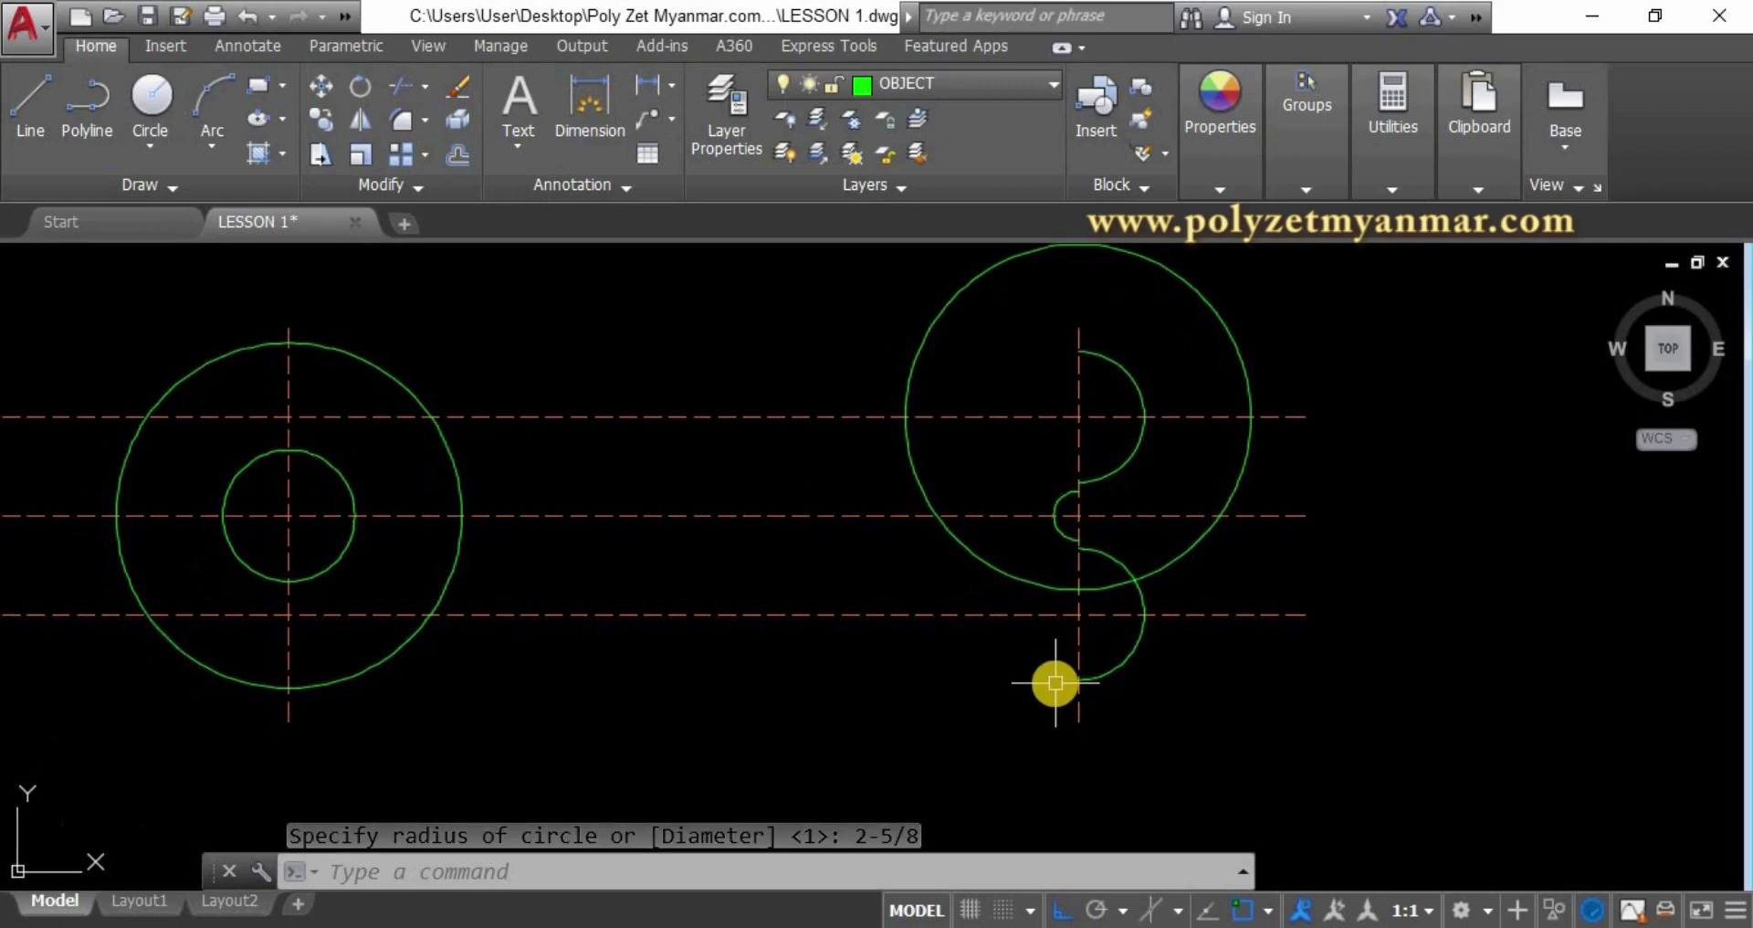
key("Return")
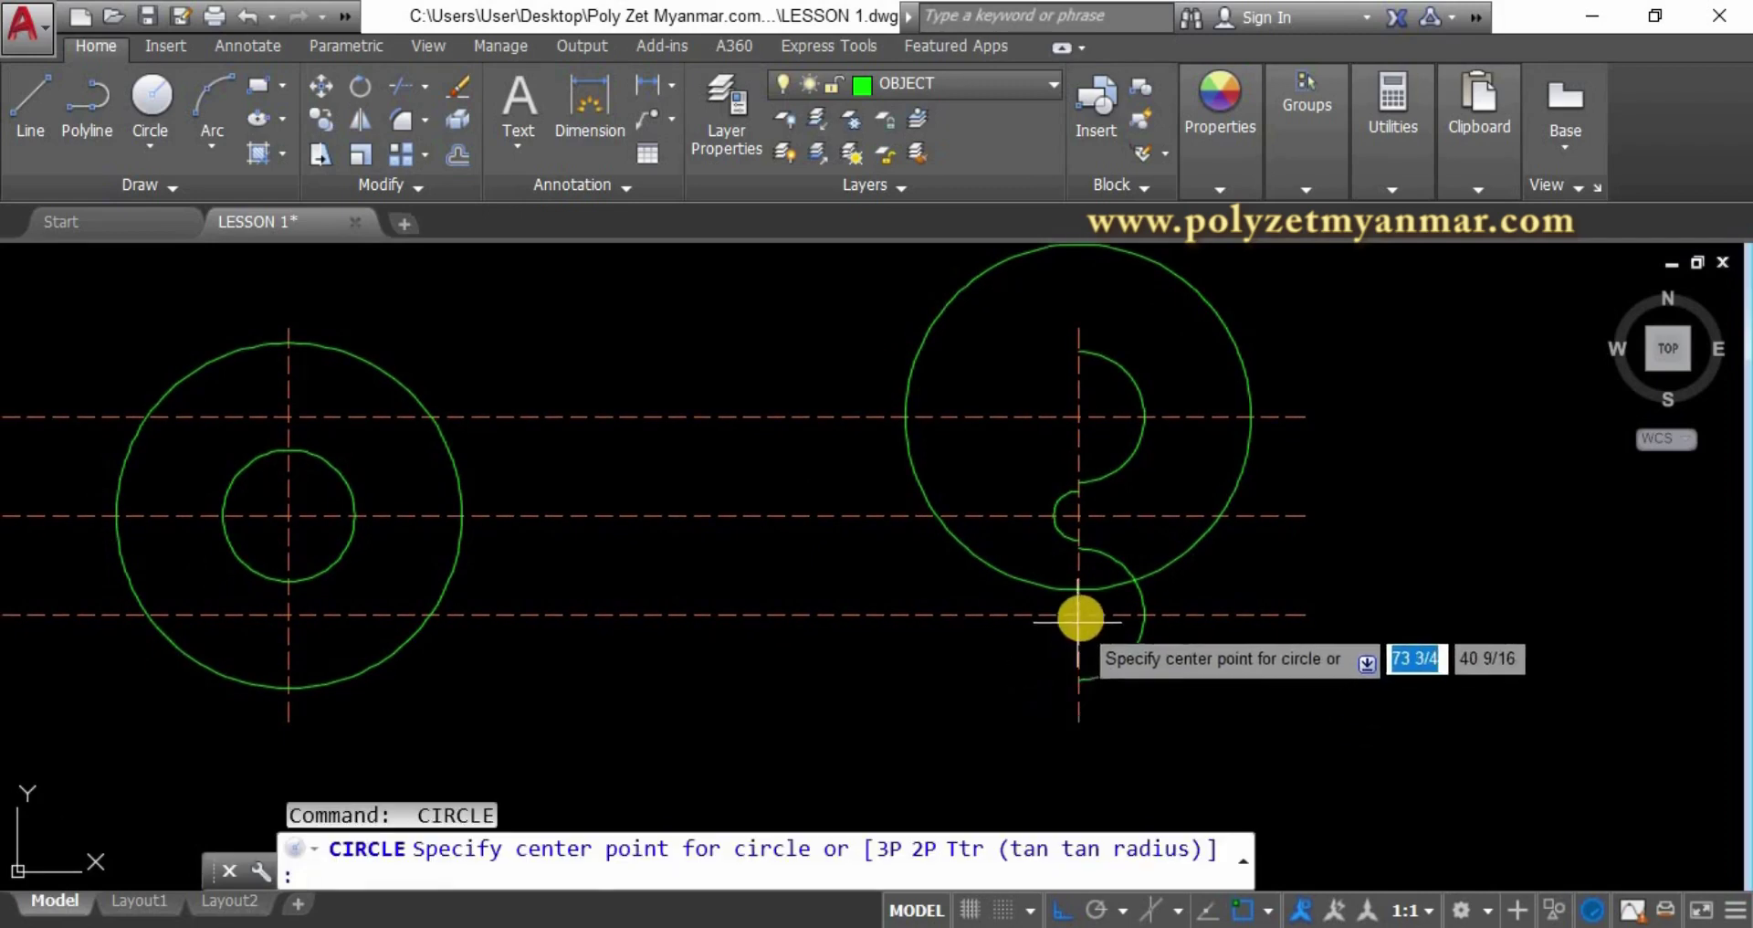
left_click(1079, 616)
key("Return")
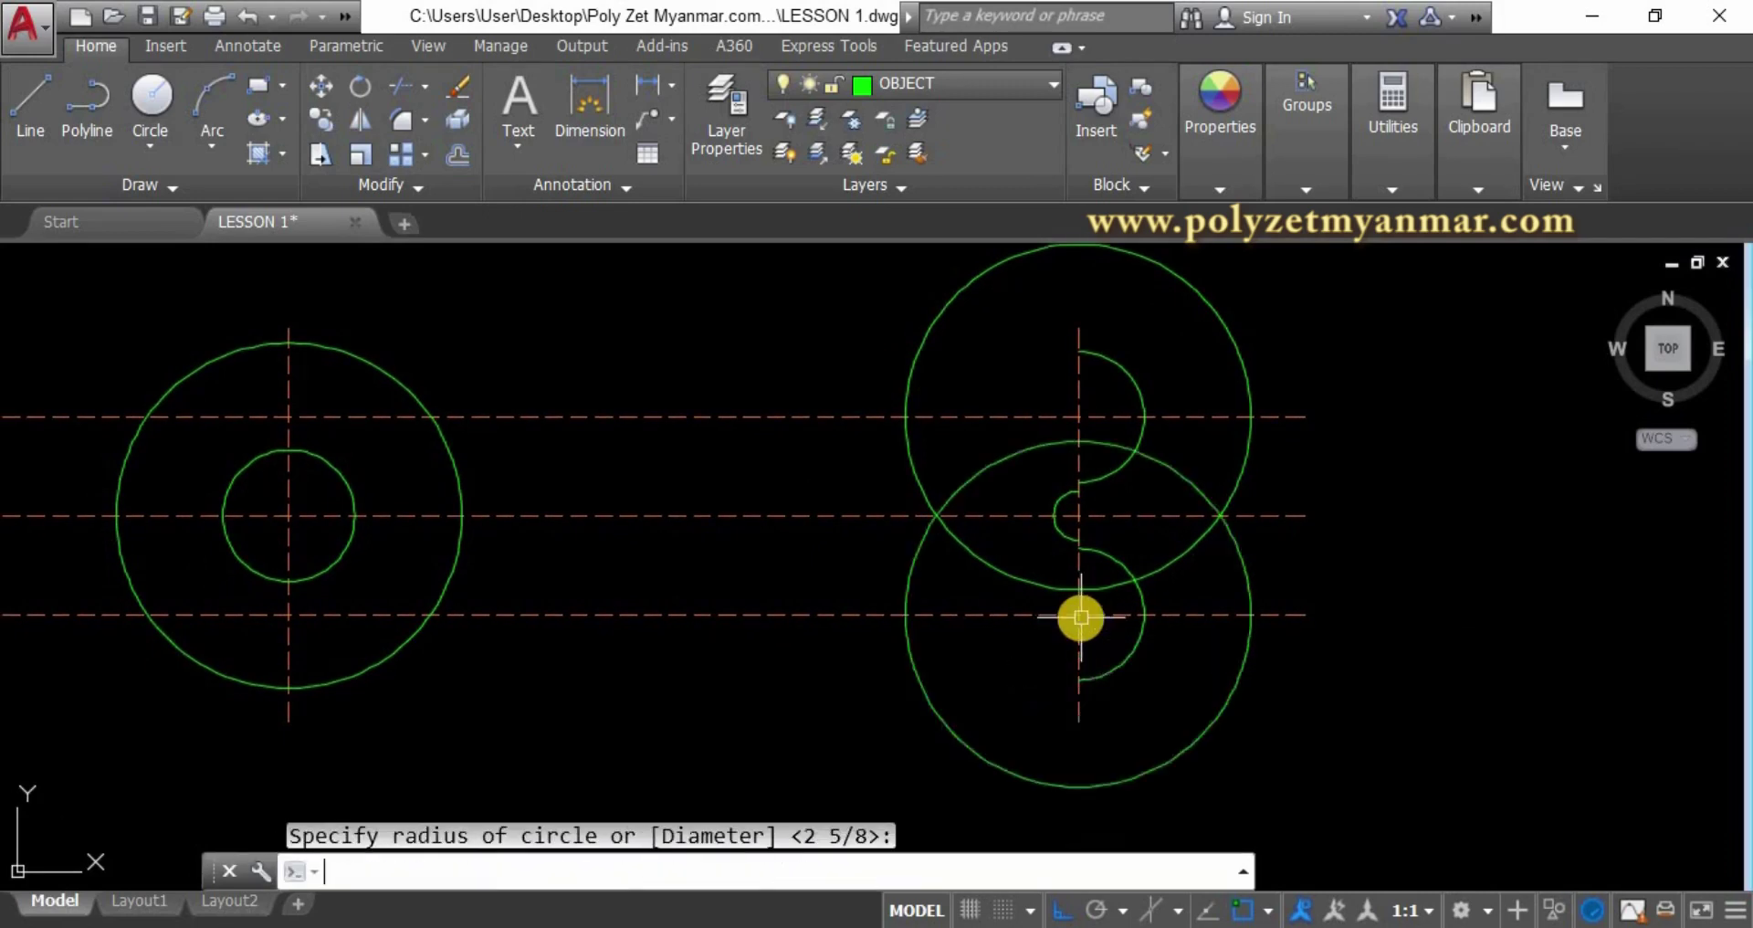
scroll(1080, 616, "down", 2)
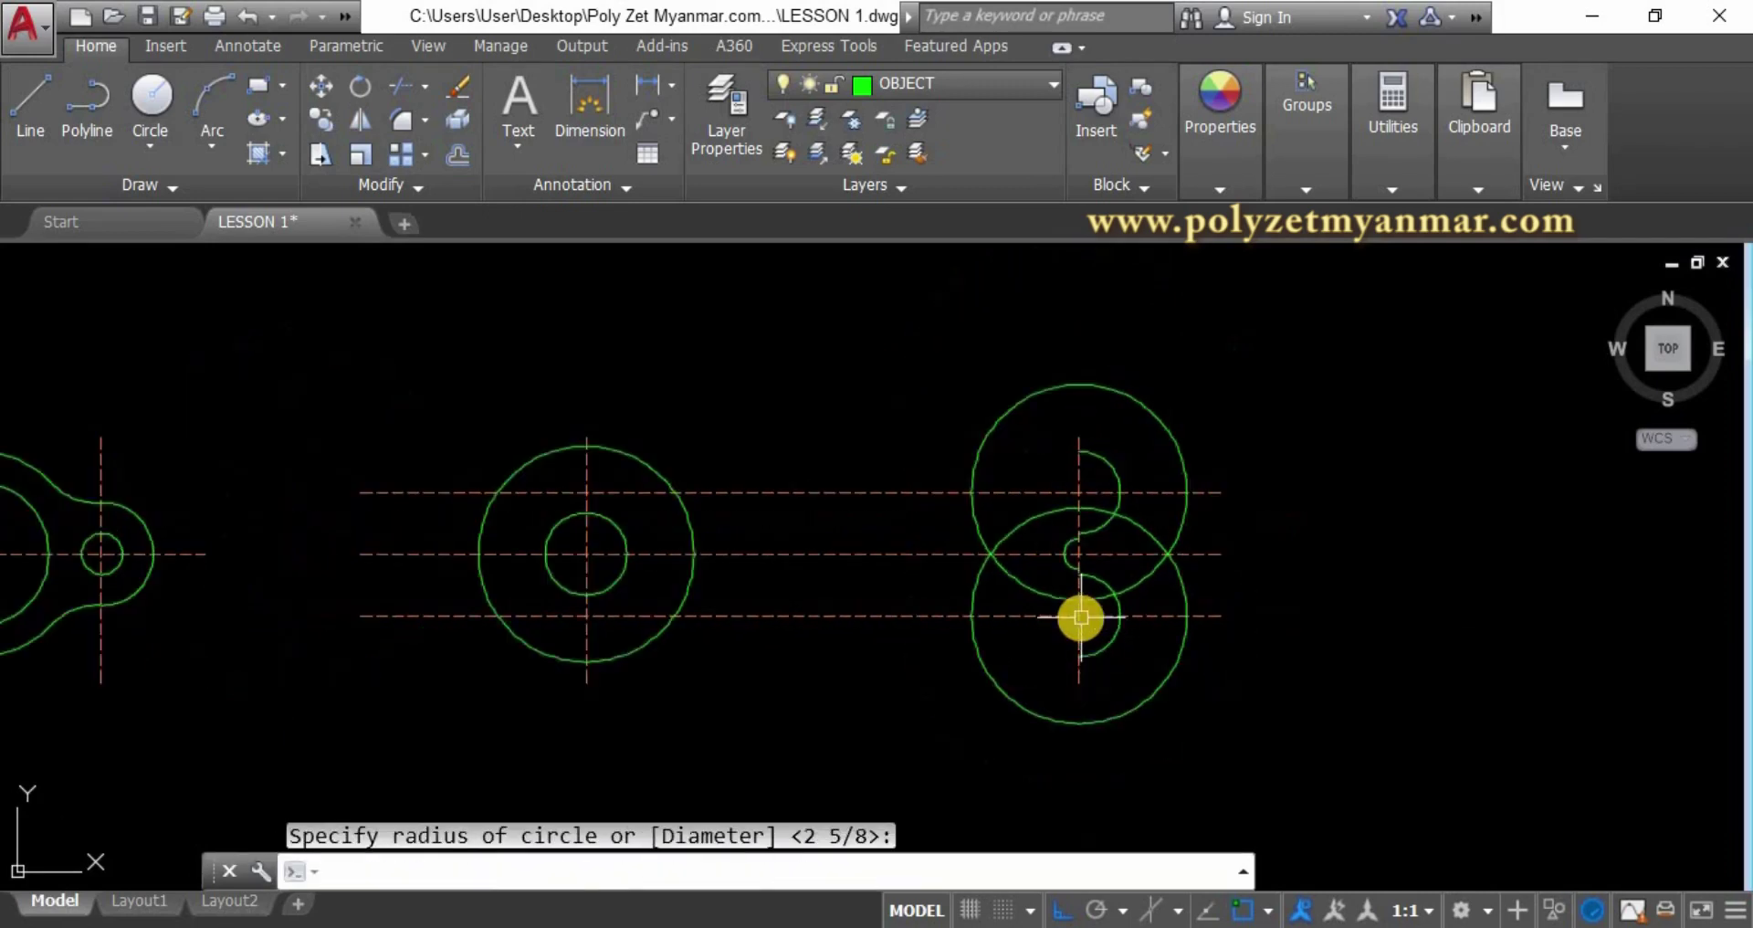
Stretch the vertical centerline's ends beyond both circles.
key("Escape")
left_click(1077, 677)
middle_click_drag(1066, 646, 1068, 624)
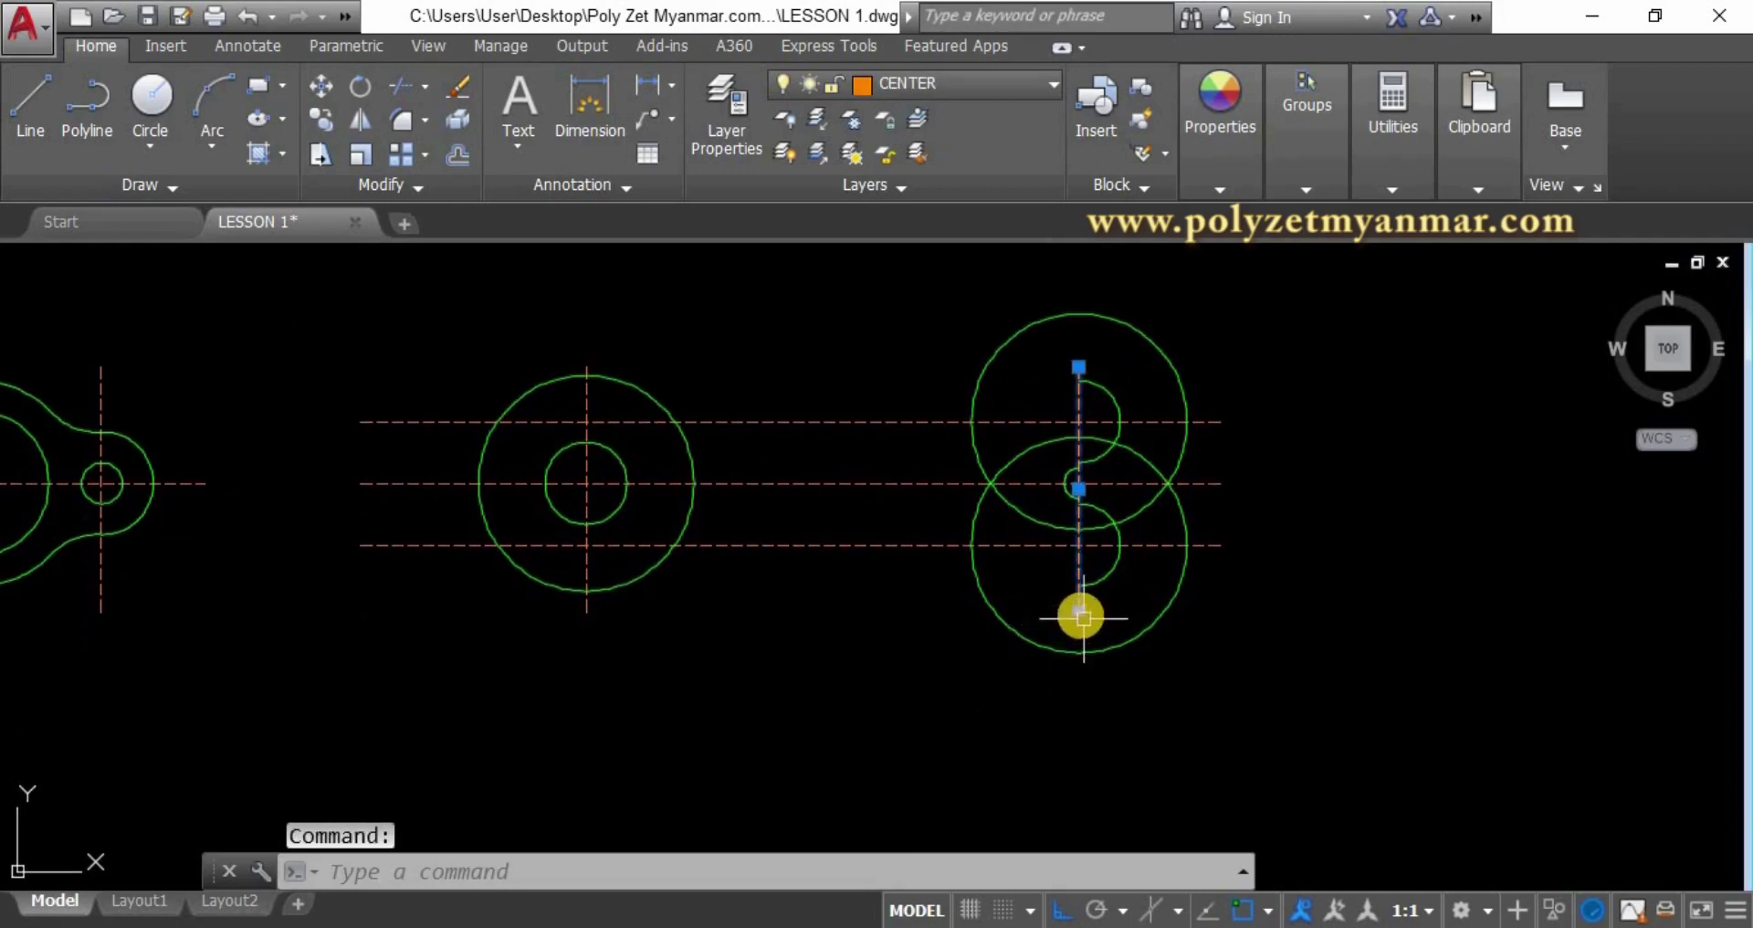
left_click_drag(1083, 620, 1078, 711)
middle_click_drag(1139, 606, 1154, 732)
left_click(1092, 493)
left_click(1092, 402)
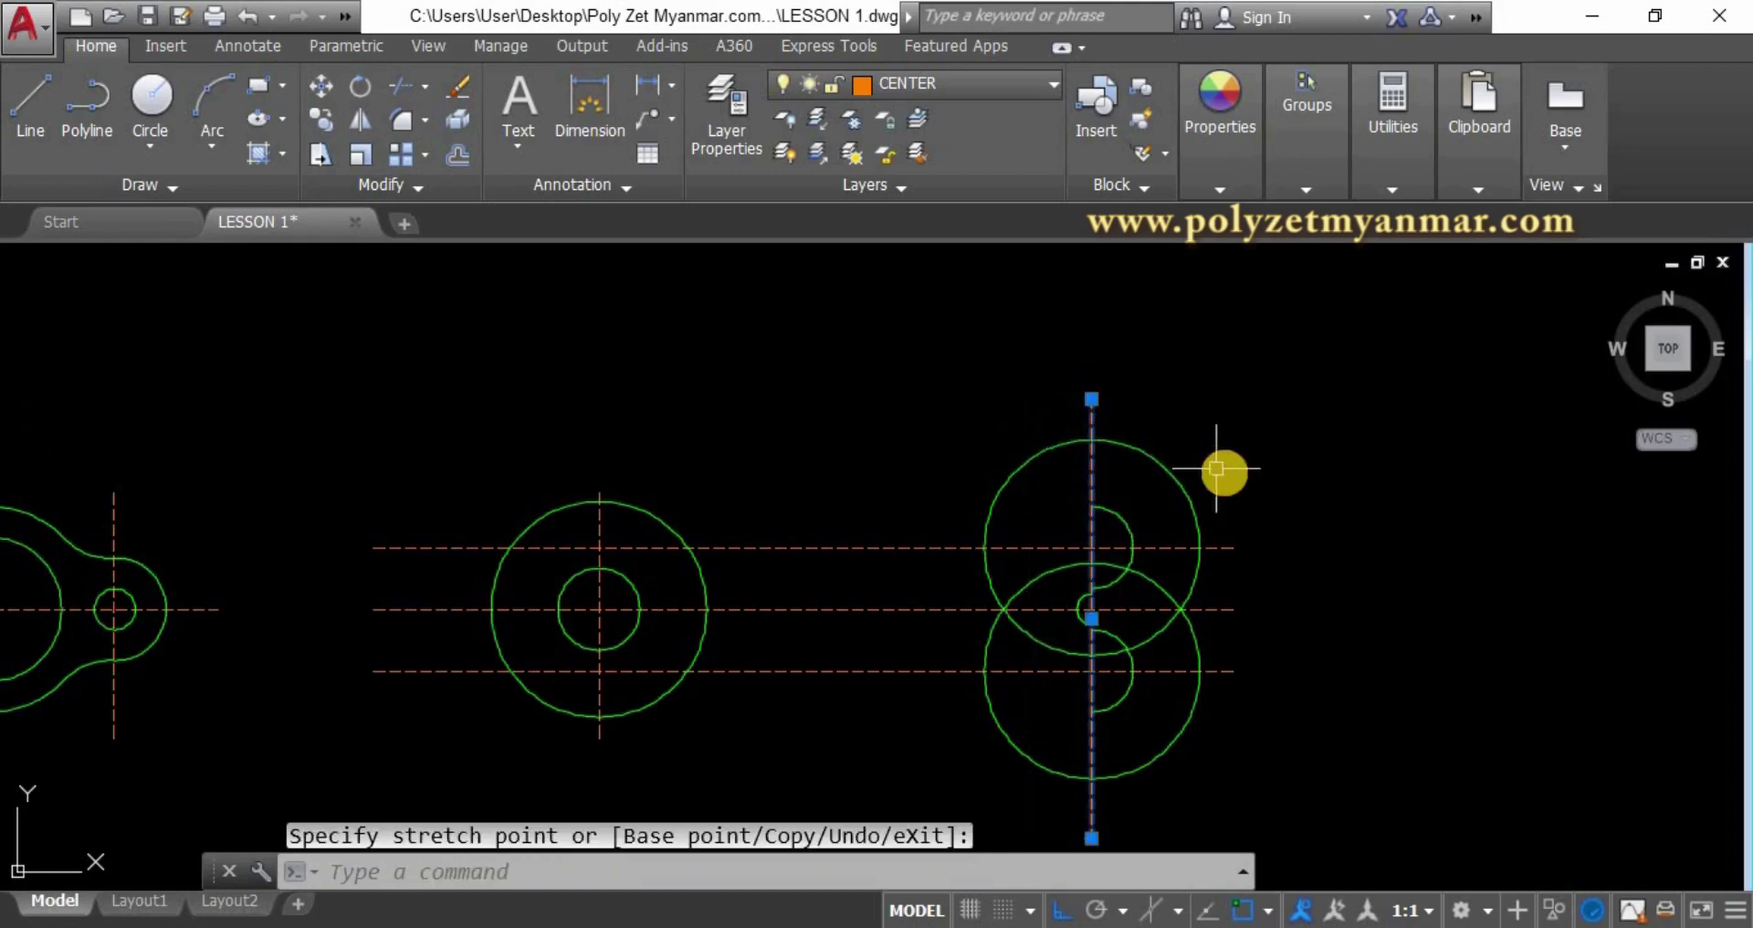
key("Escape")
key("Escape")
scroll(1256, 479, "up", 1)
scroll(1247, 498, "up", 2)
Draw a vertical line joining the right edges of the upper and lower circles.
type("l")
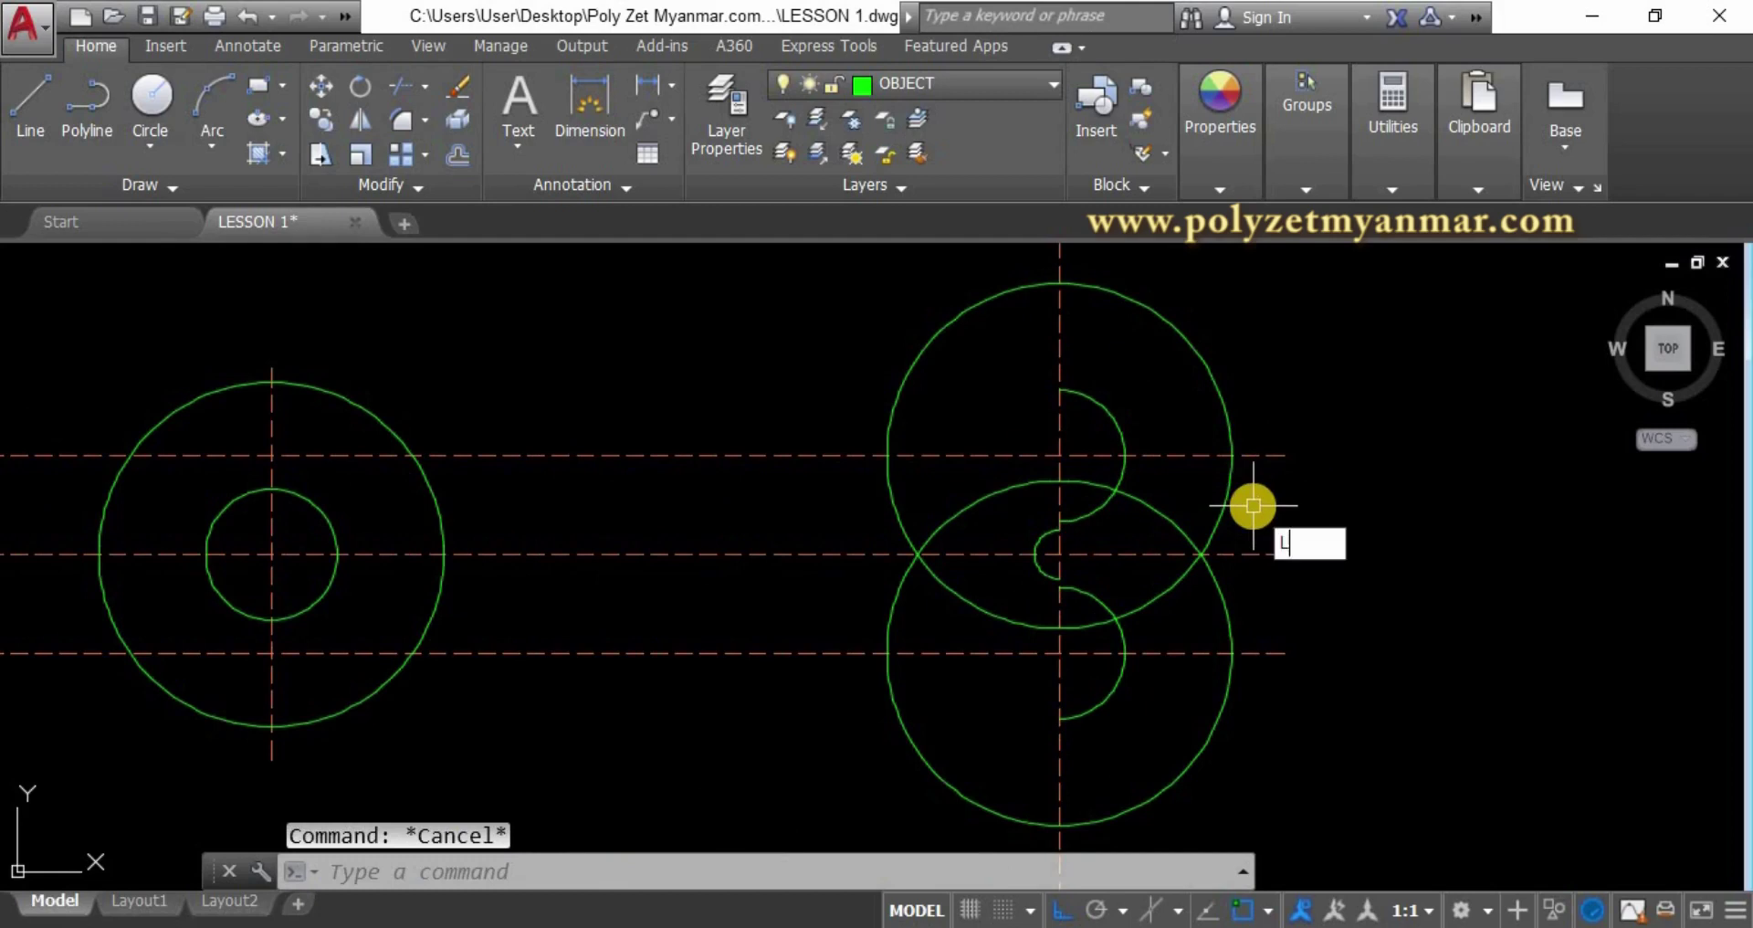
key("Return")
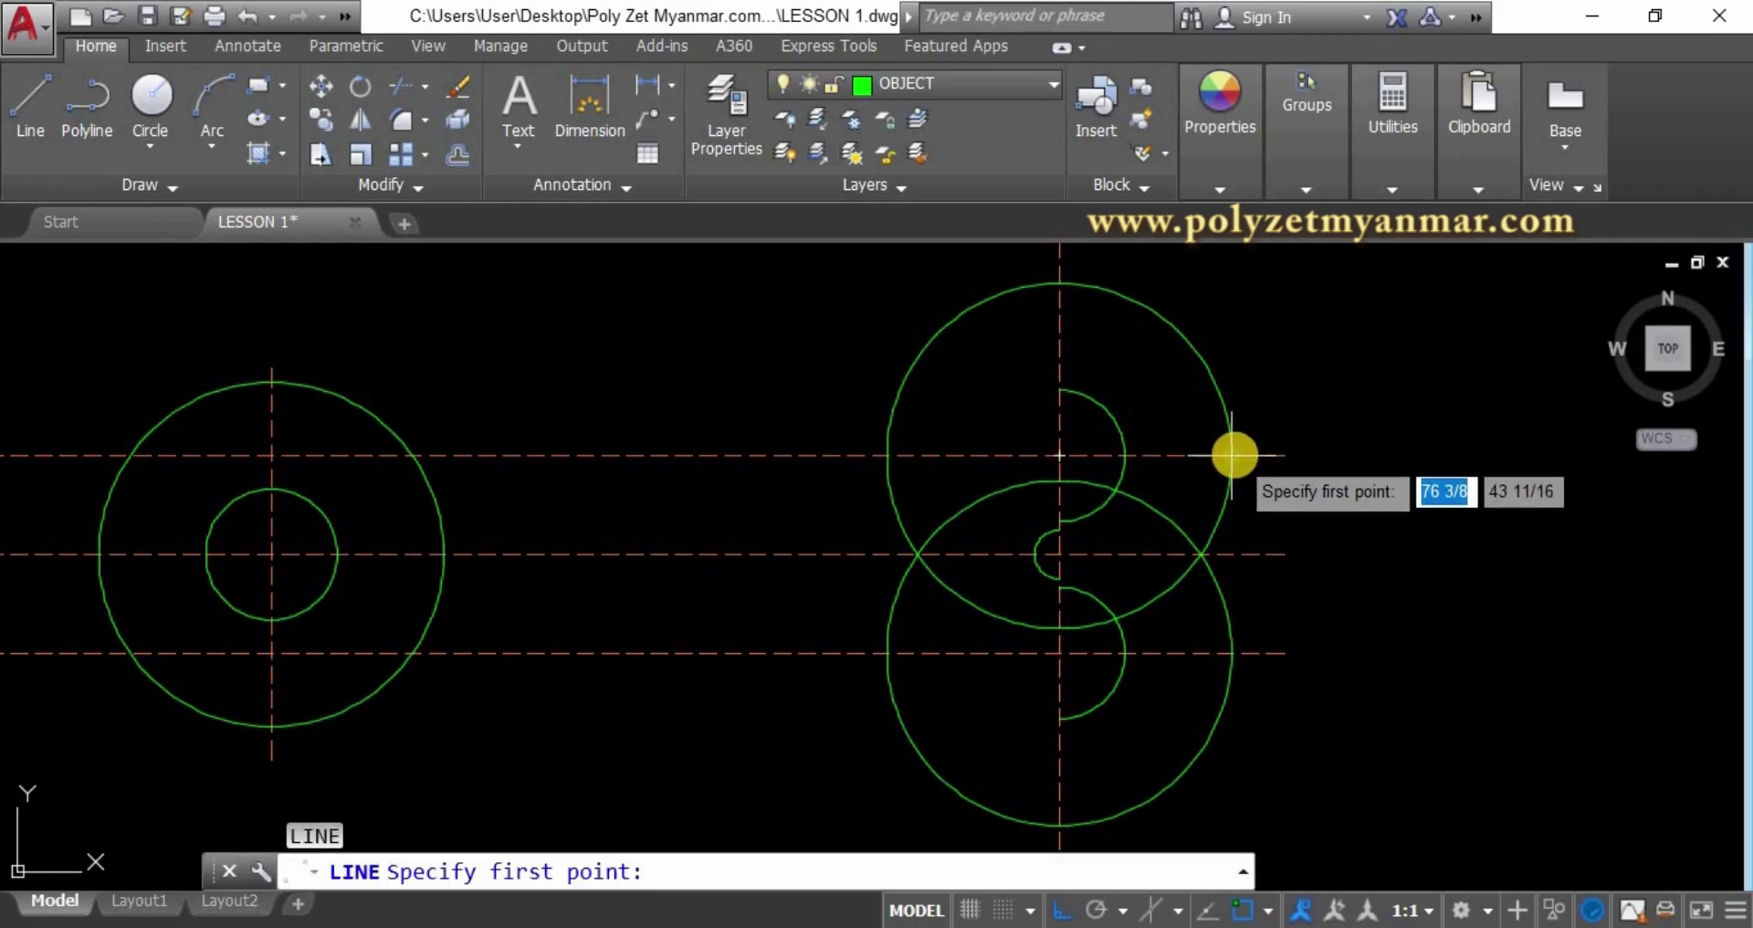
left_click(1233, 455)
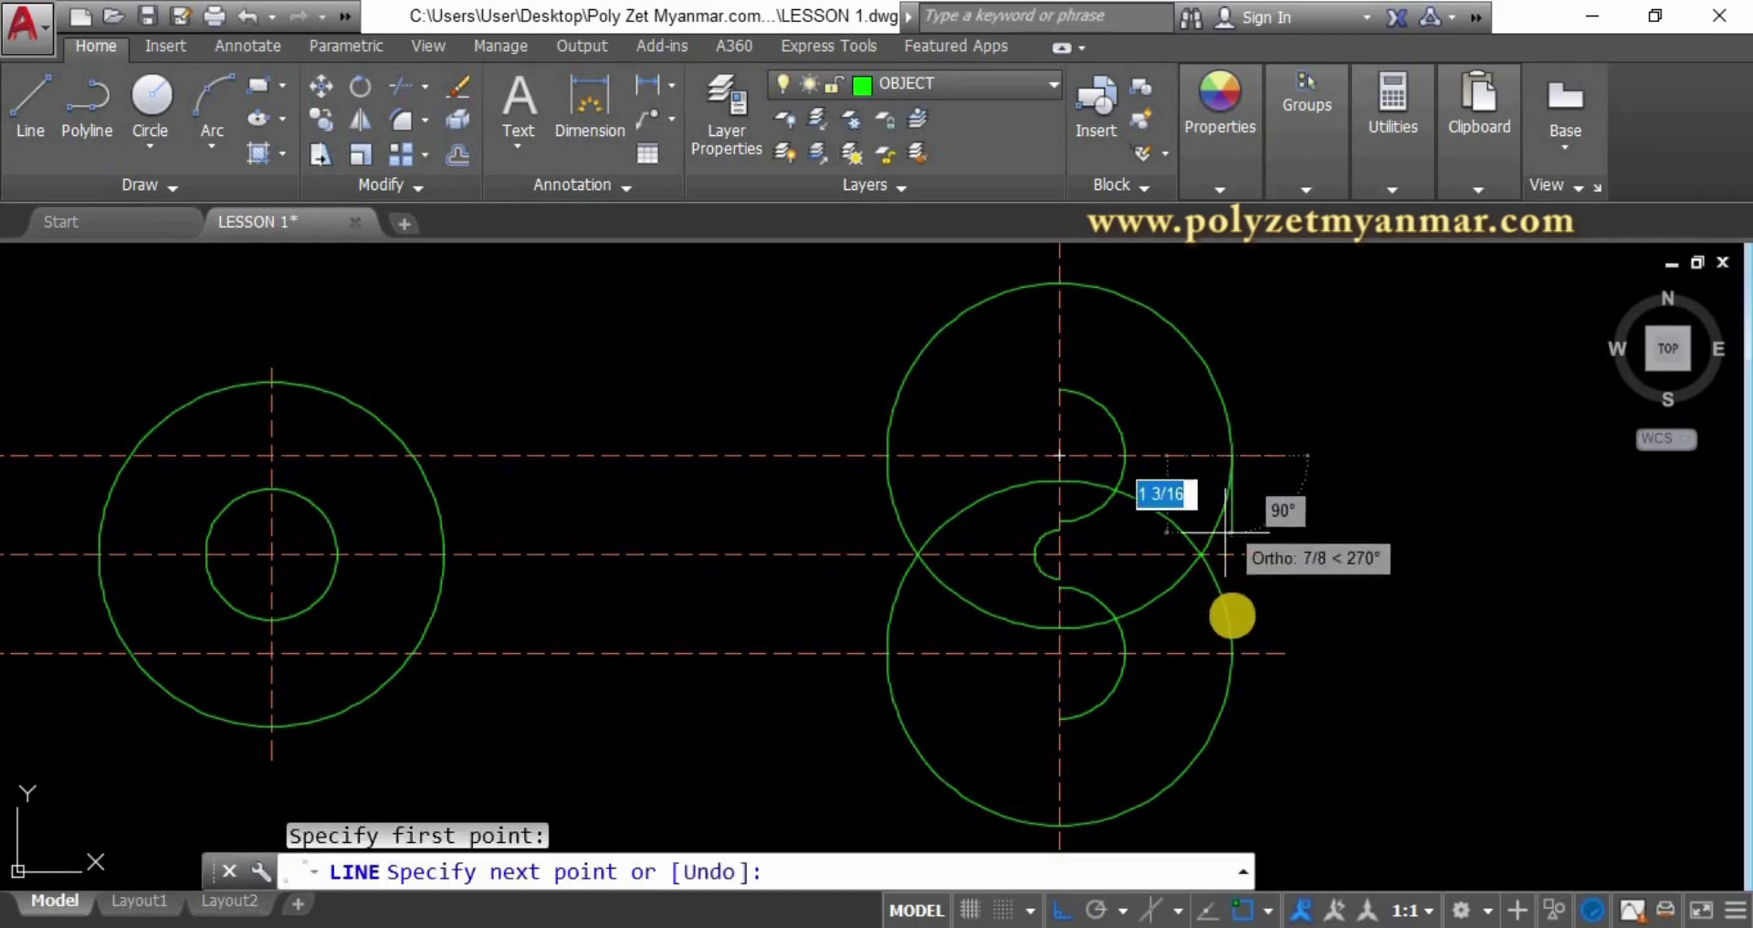
left_click(1233, 654)
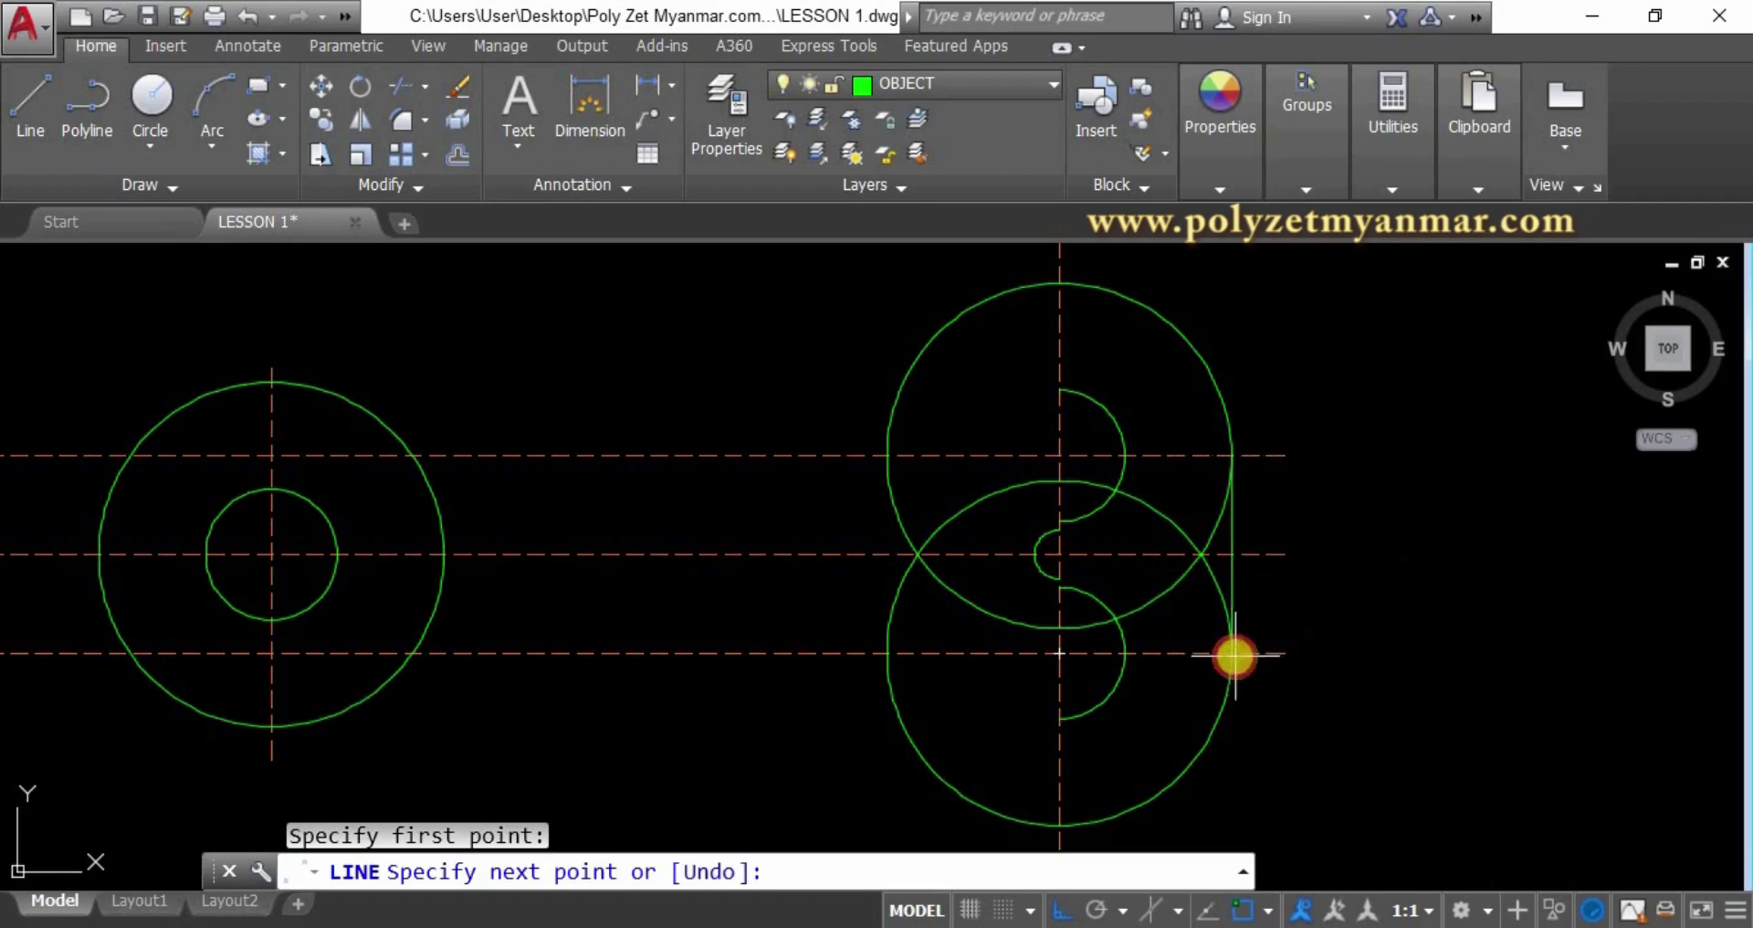
key("Return")
type("TR")
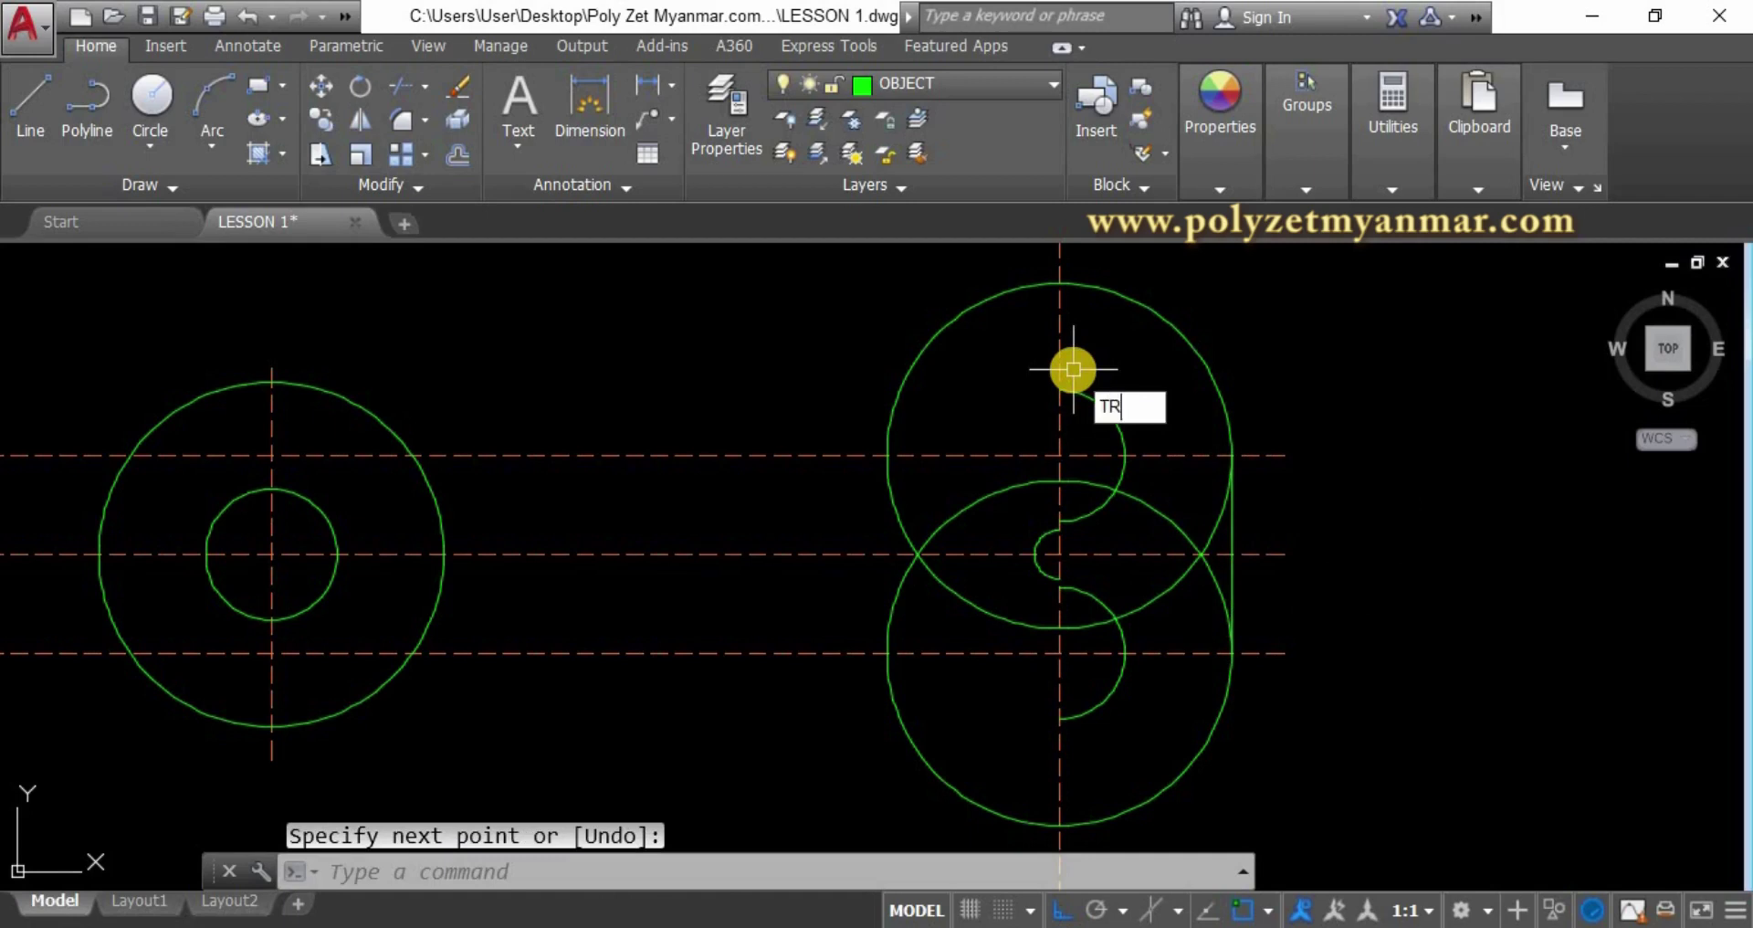
Trim away the overlapping arc pieces, using every object as a cutting edge.
key("Return")
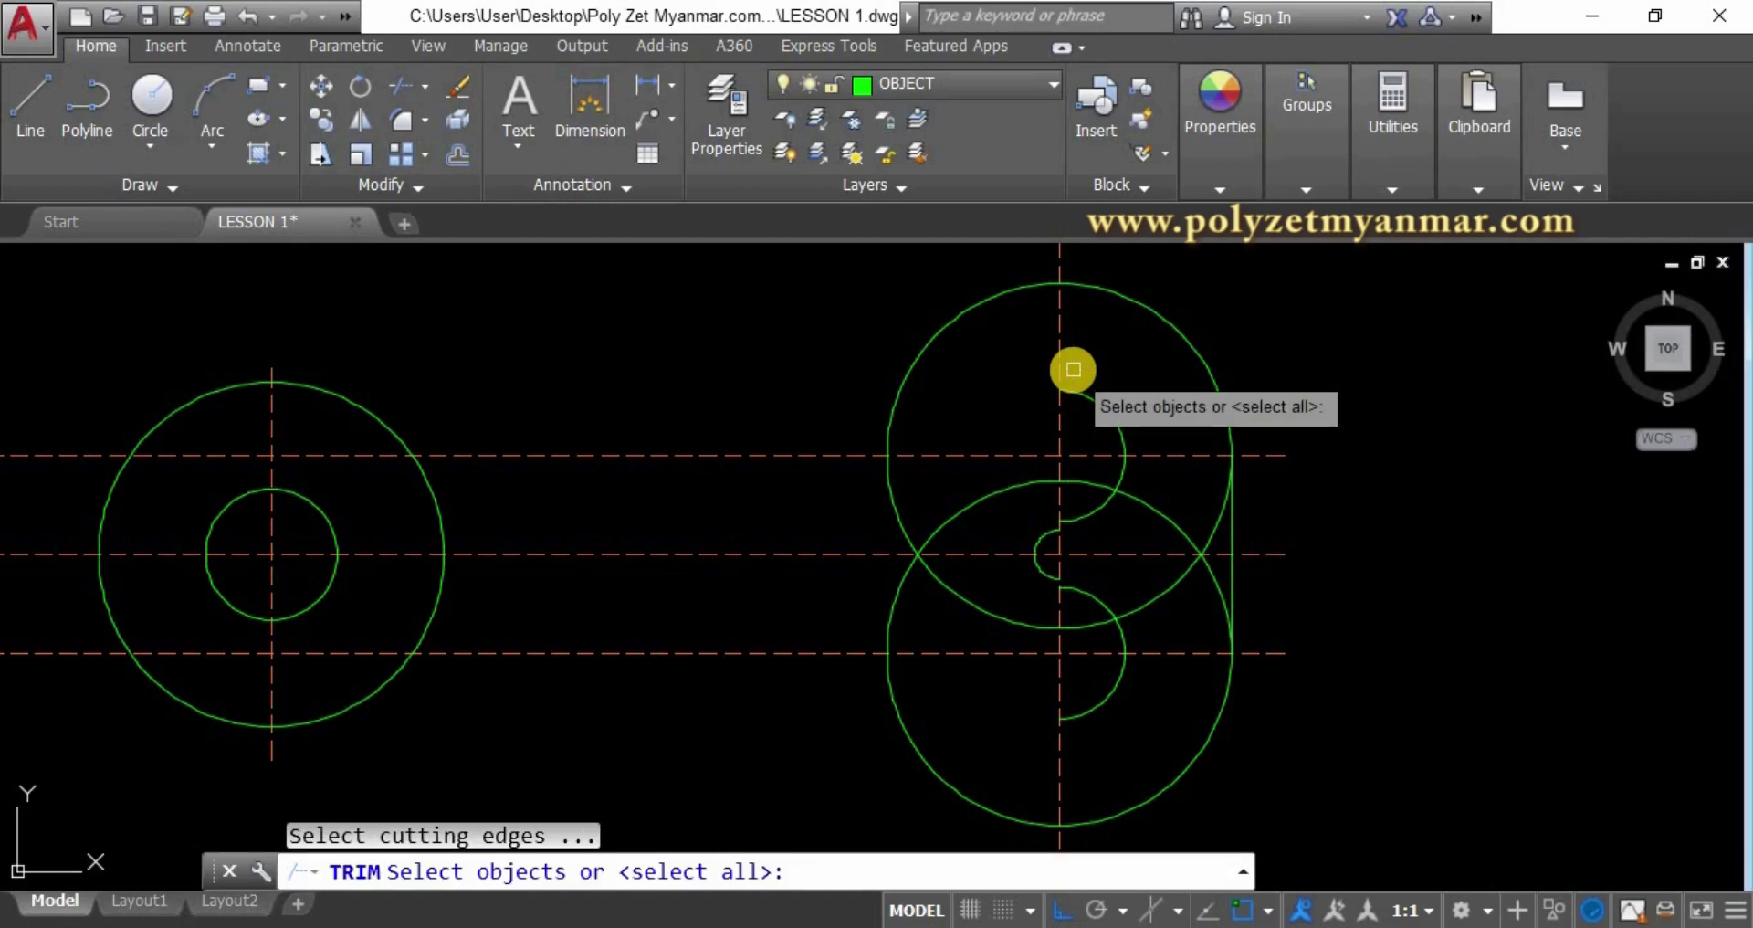
key("Escape")
key("Return")
key("Return")
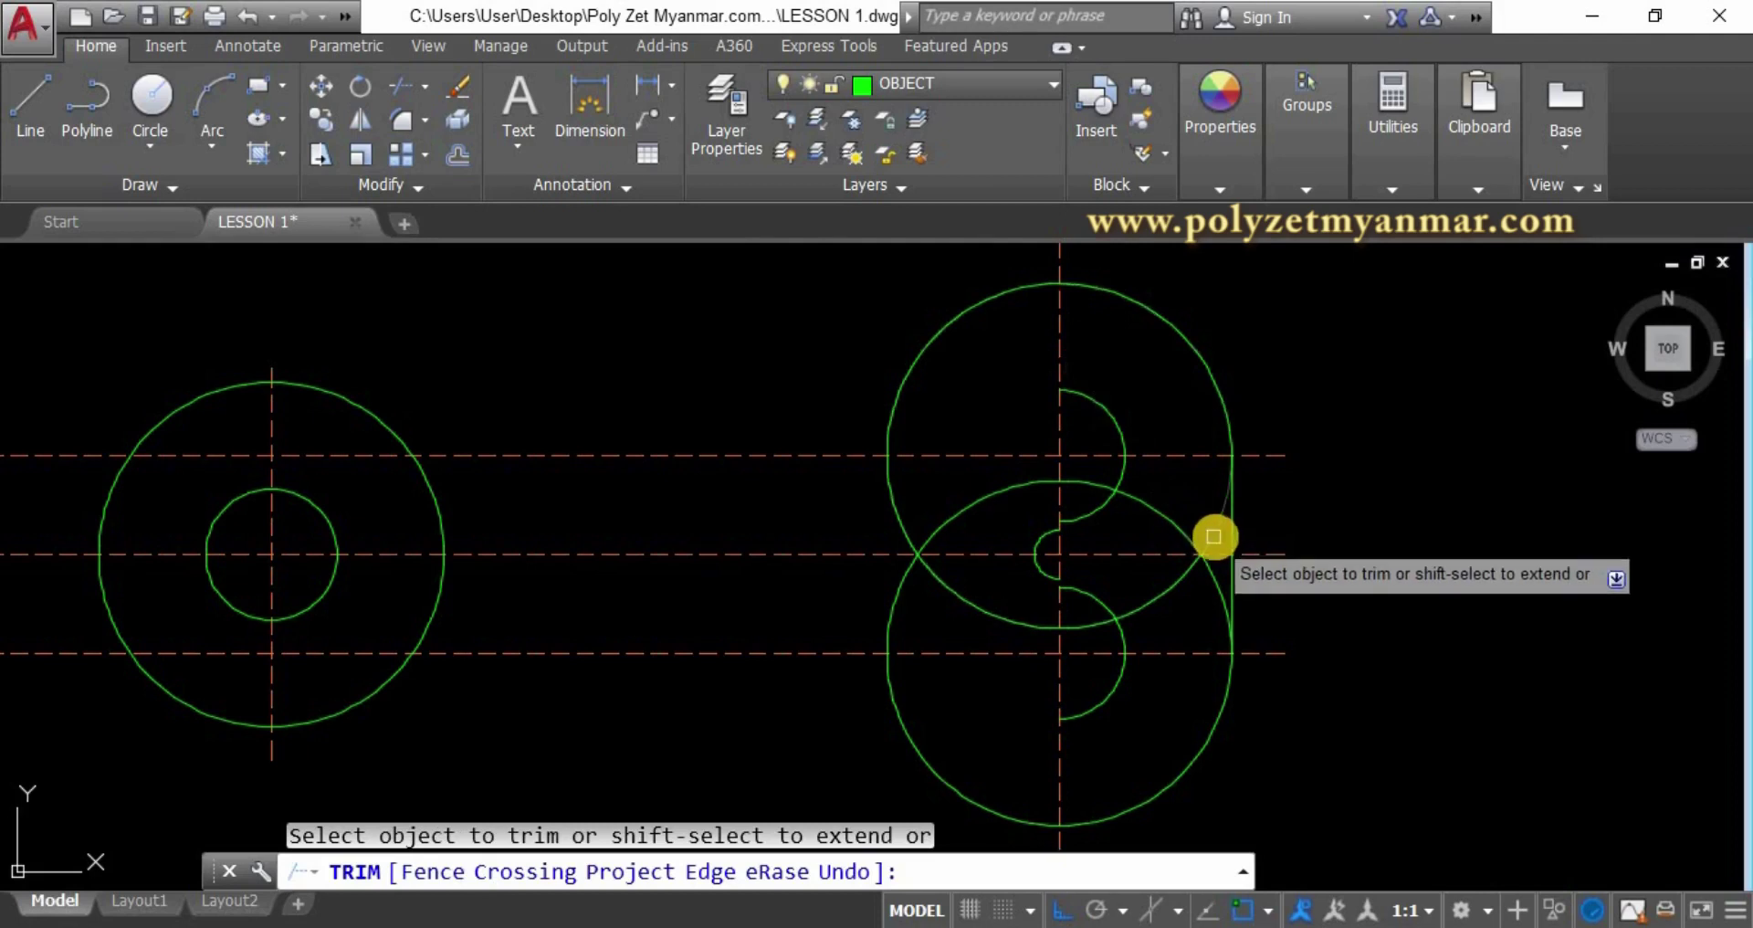
scroll(1214, 536, "up", 4)
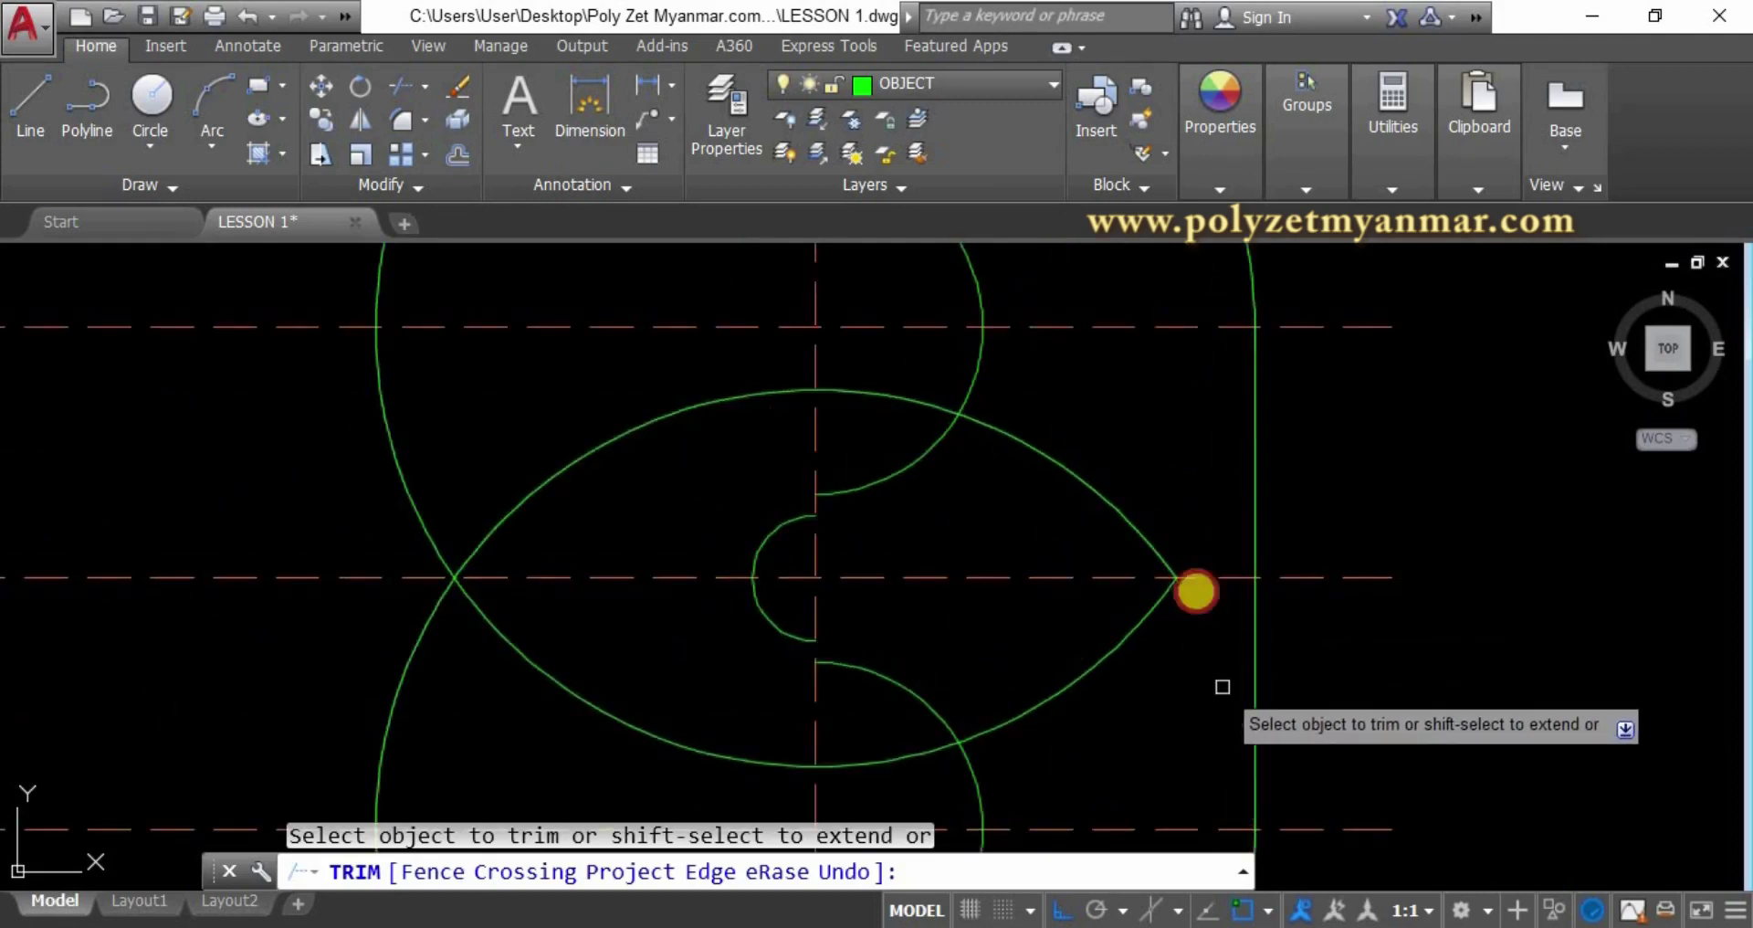
scroll(1205, 623, "down", 2)
scroll(1194, 583, "down", 2)
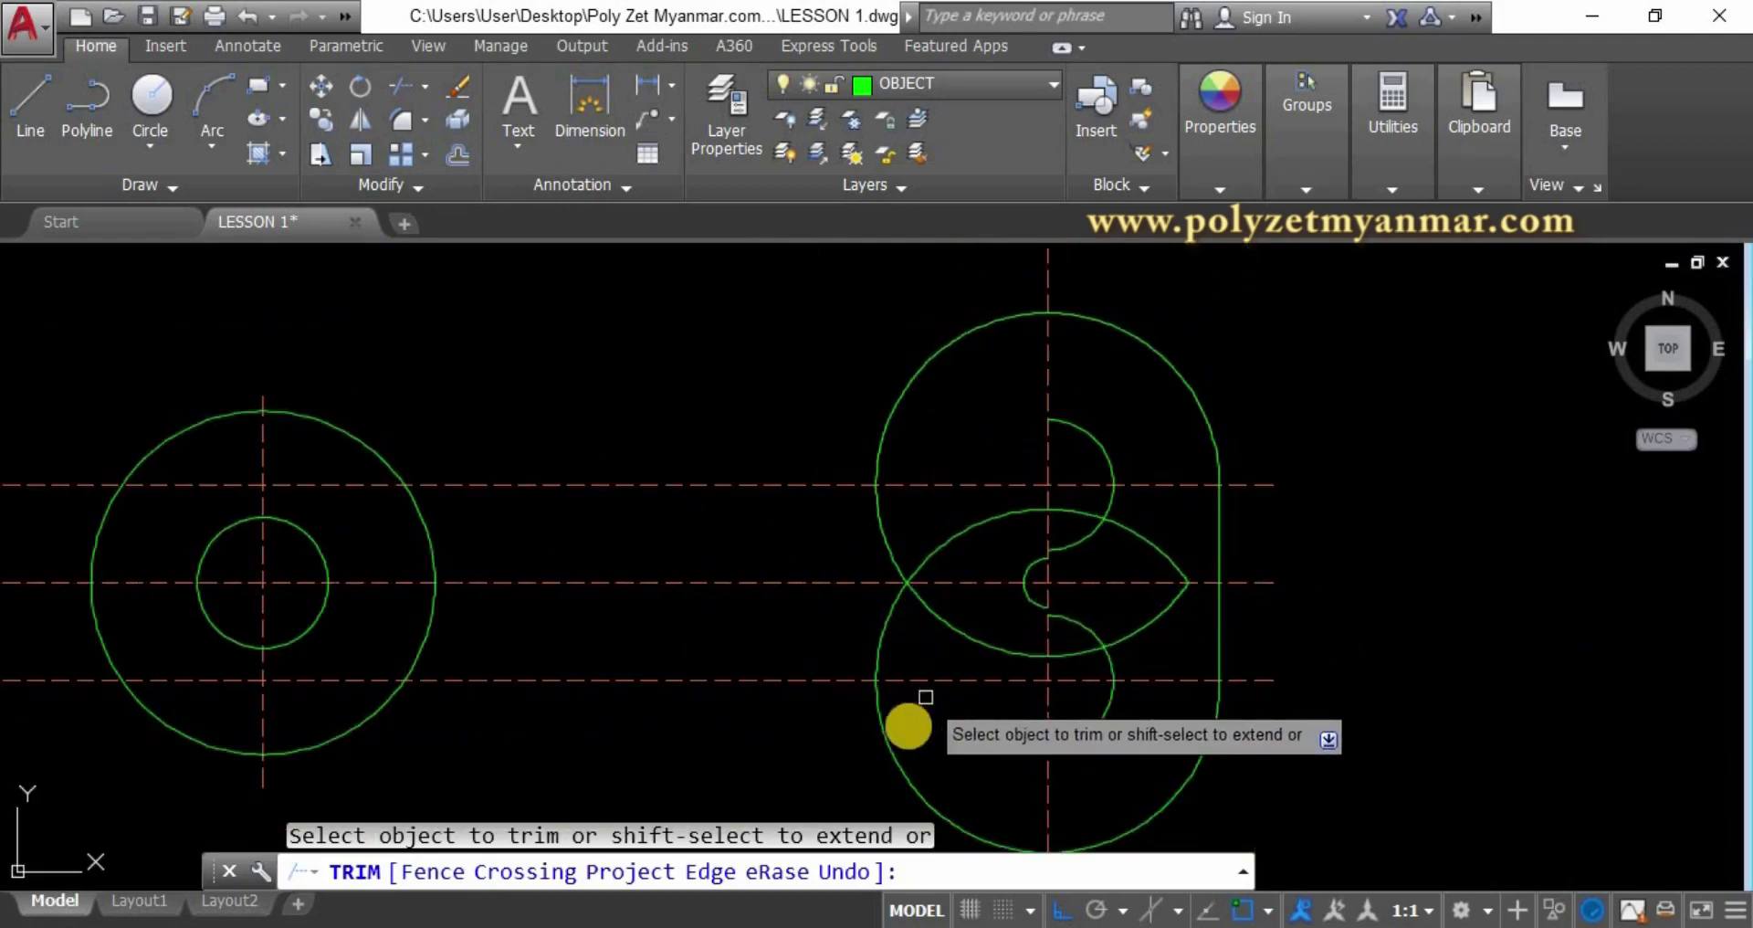
left_click(893, 747)
left_click(912, 385)
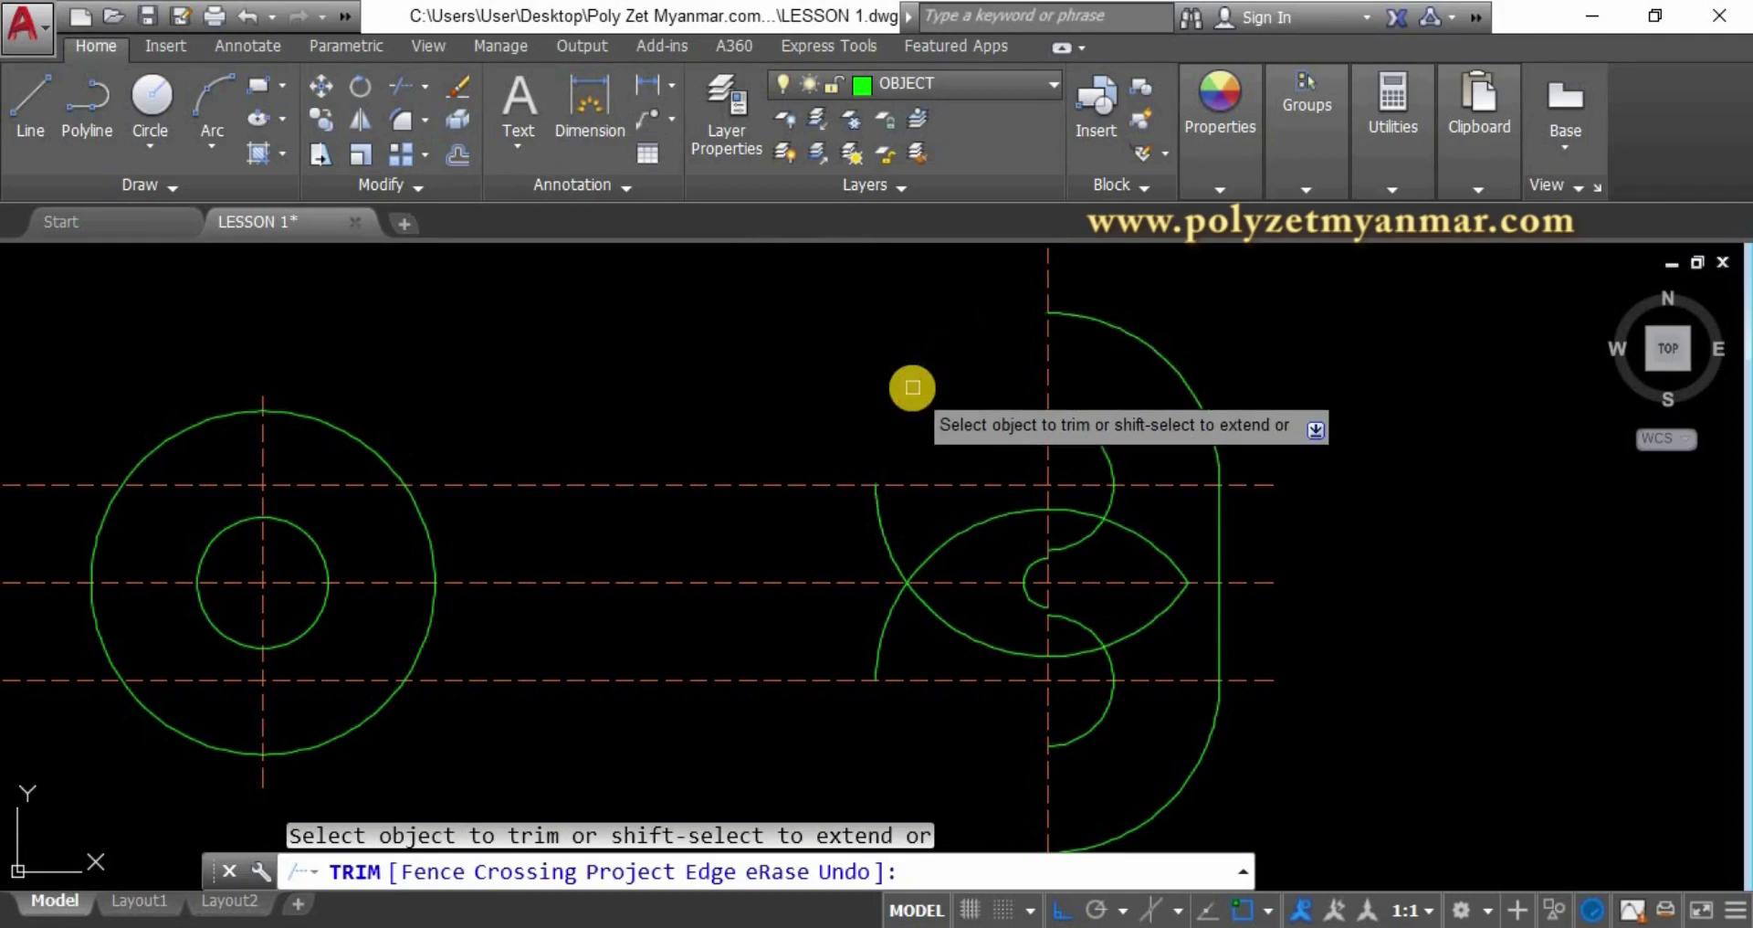
key("Return")
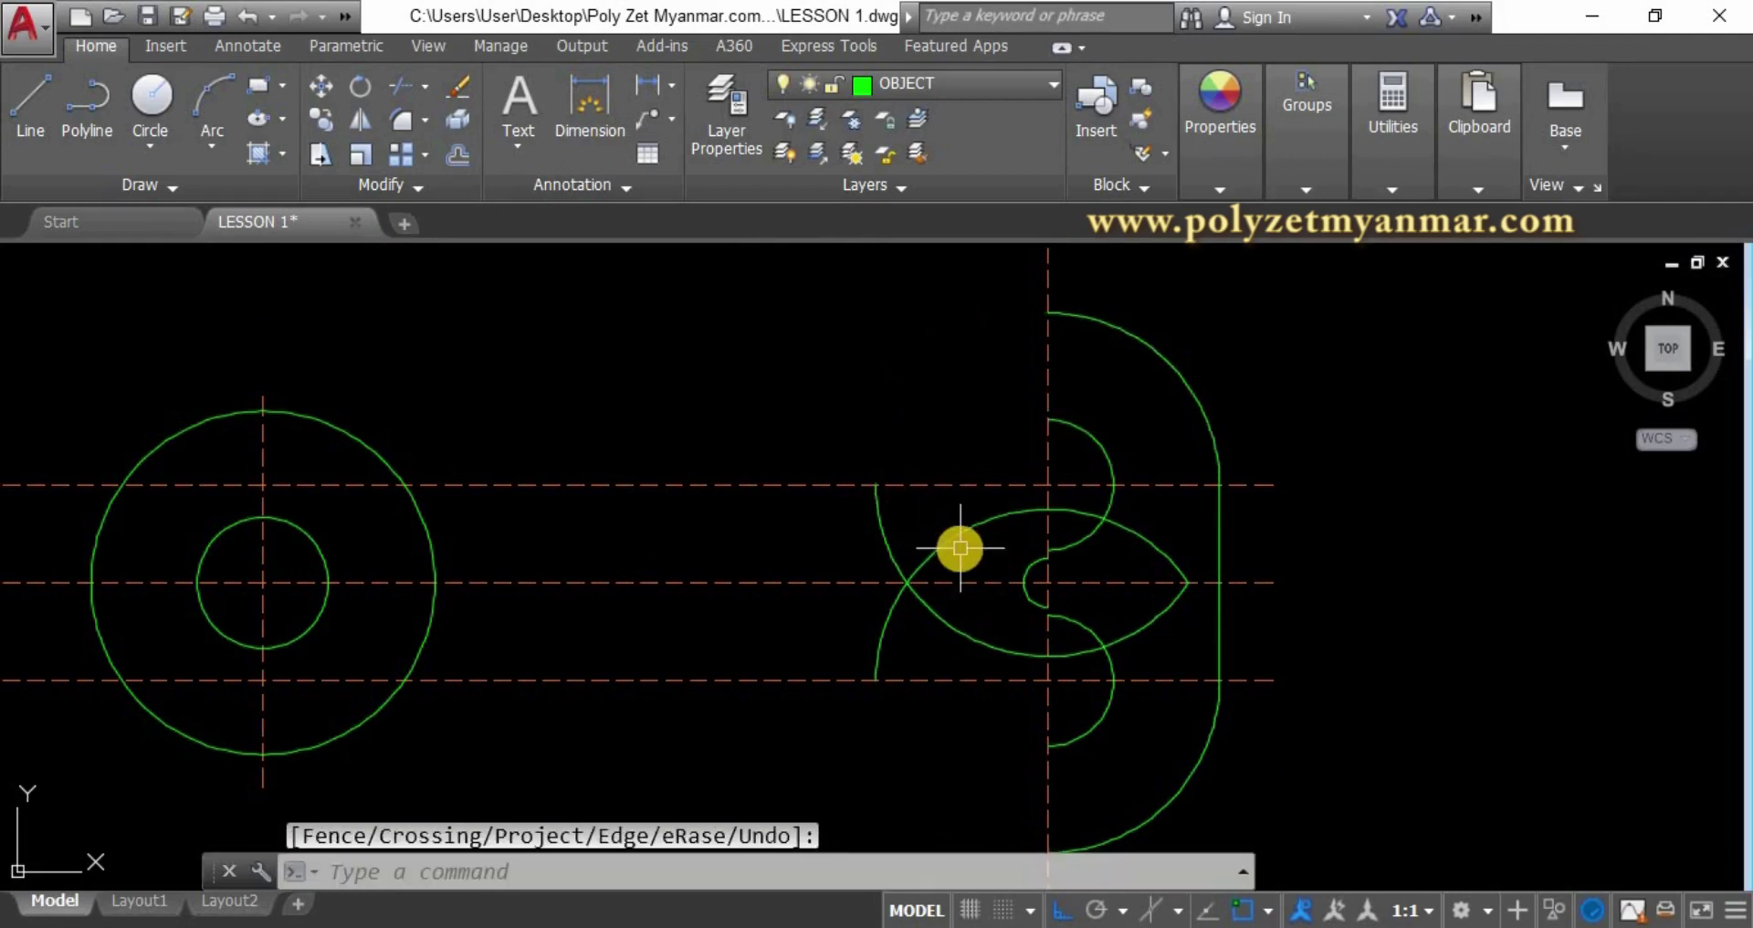
Window-select and erase the two leftover arcs.
left_click(974, 560)
left_click(838, 539)
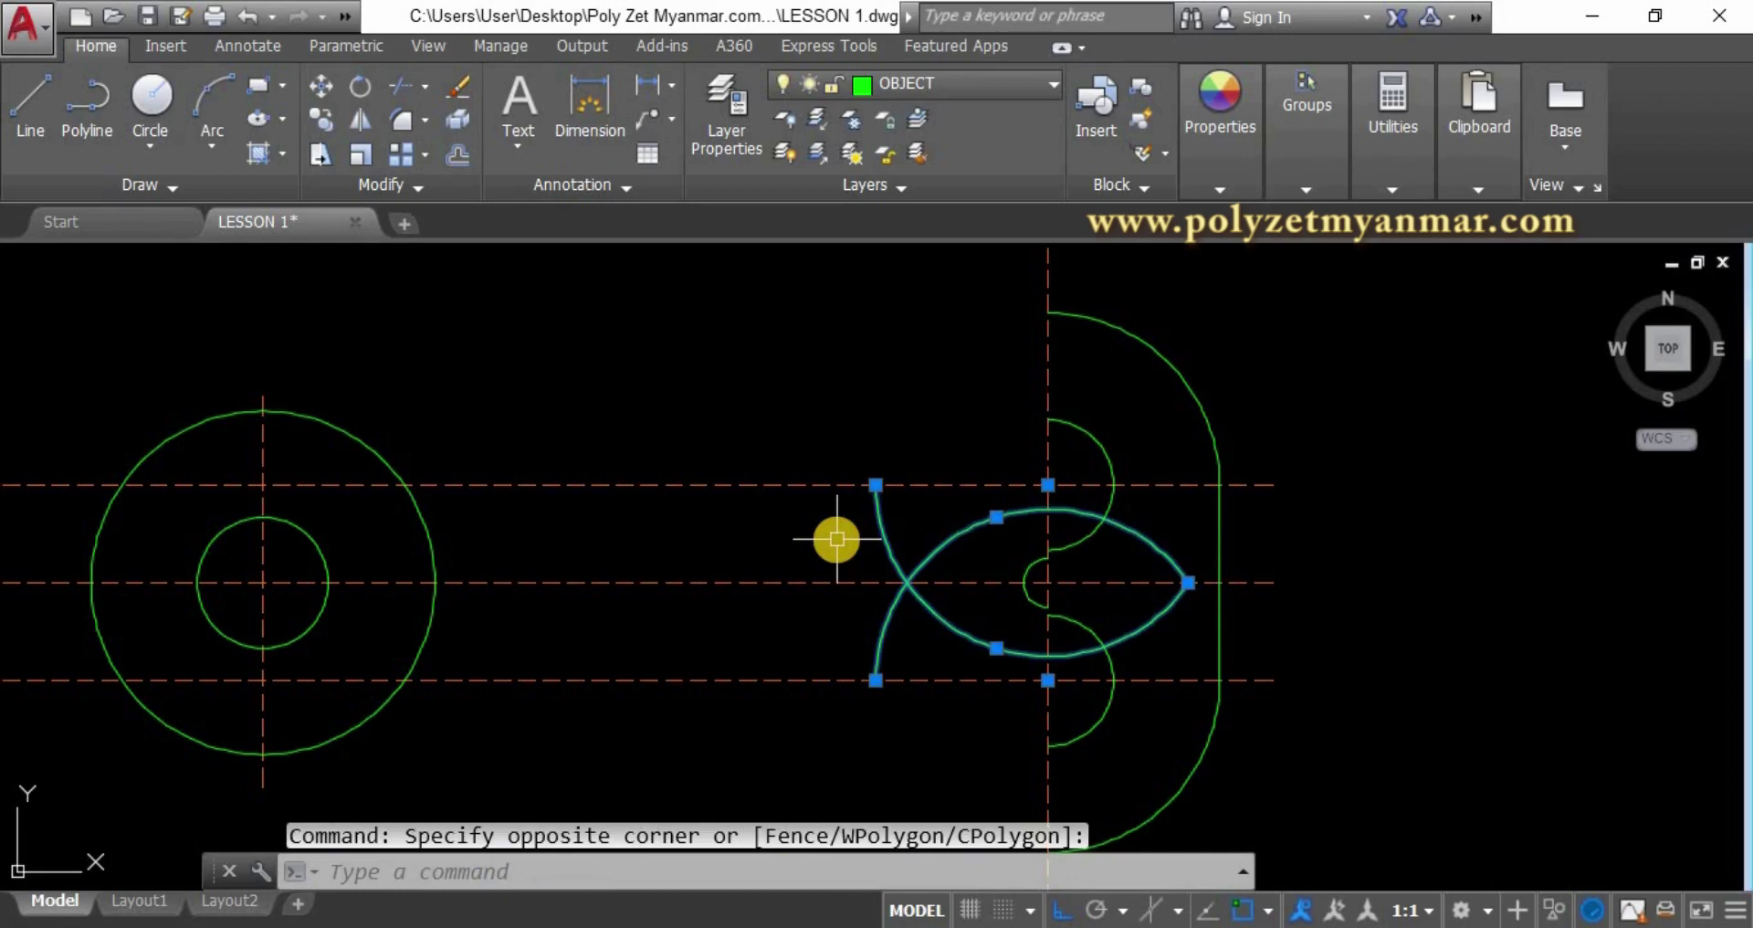
key("Delete")
scroll(837, 539, "down", 2)
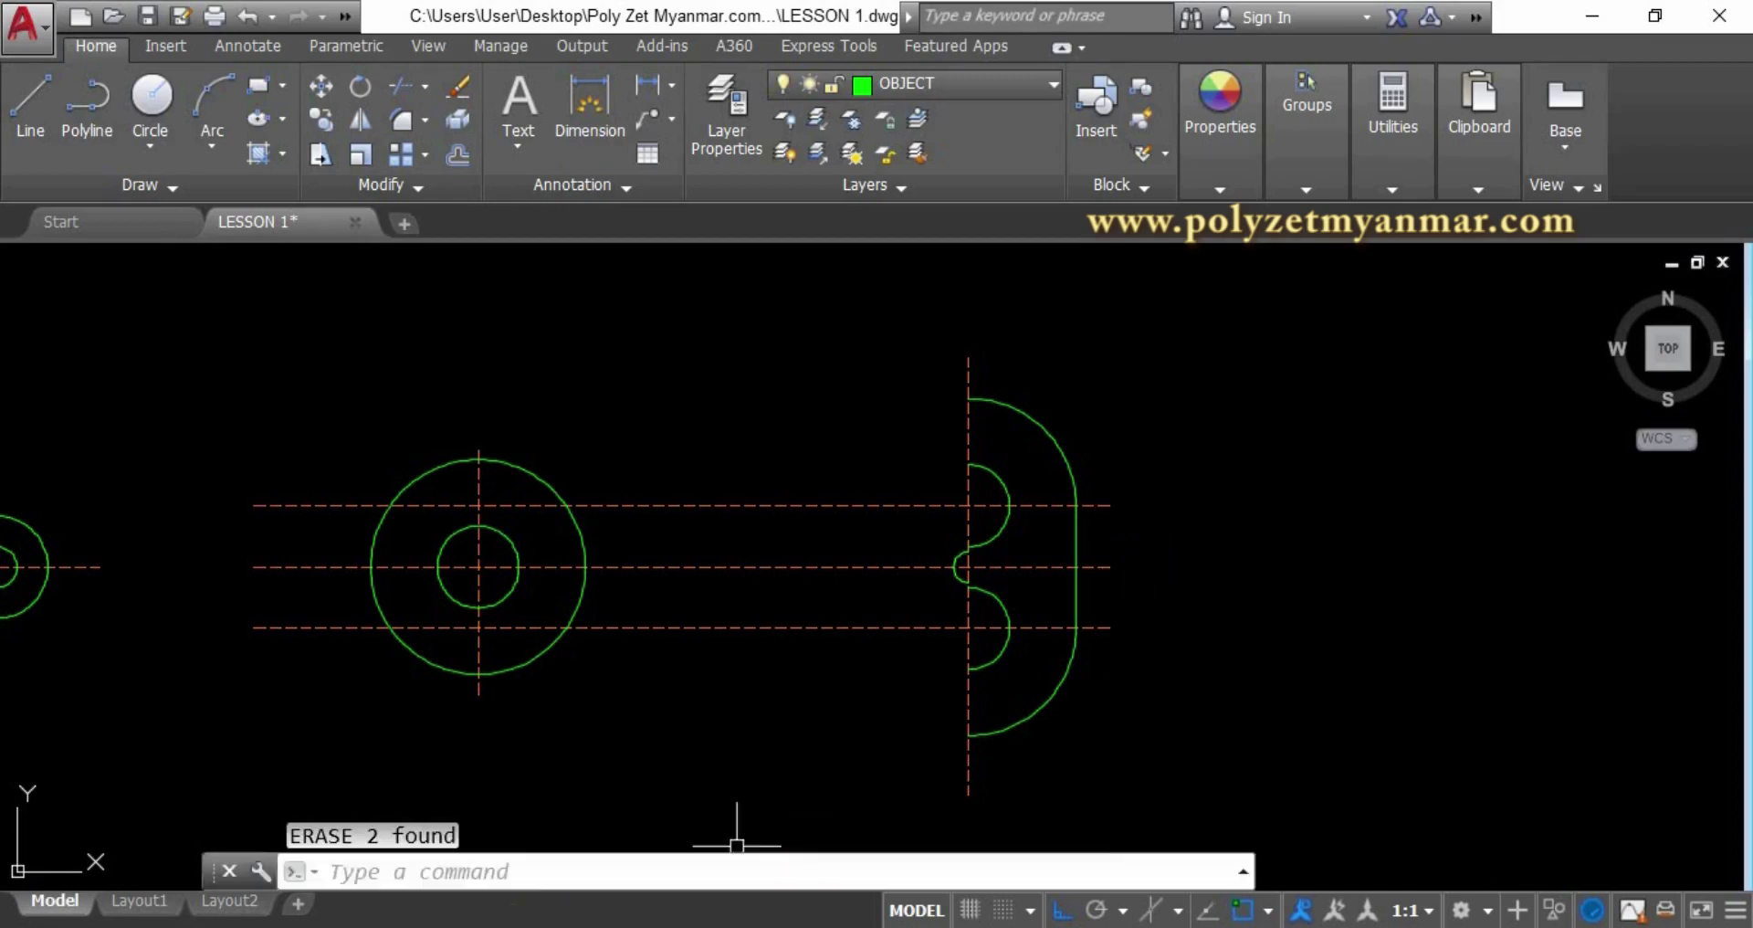
key("alt+Tab")
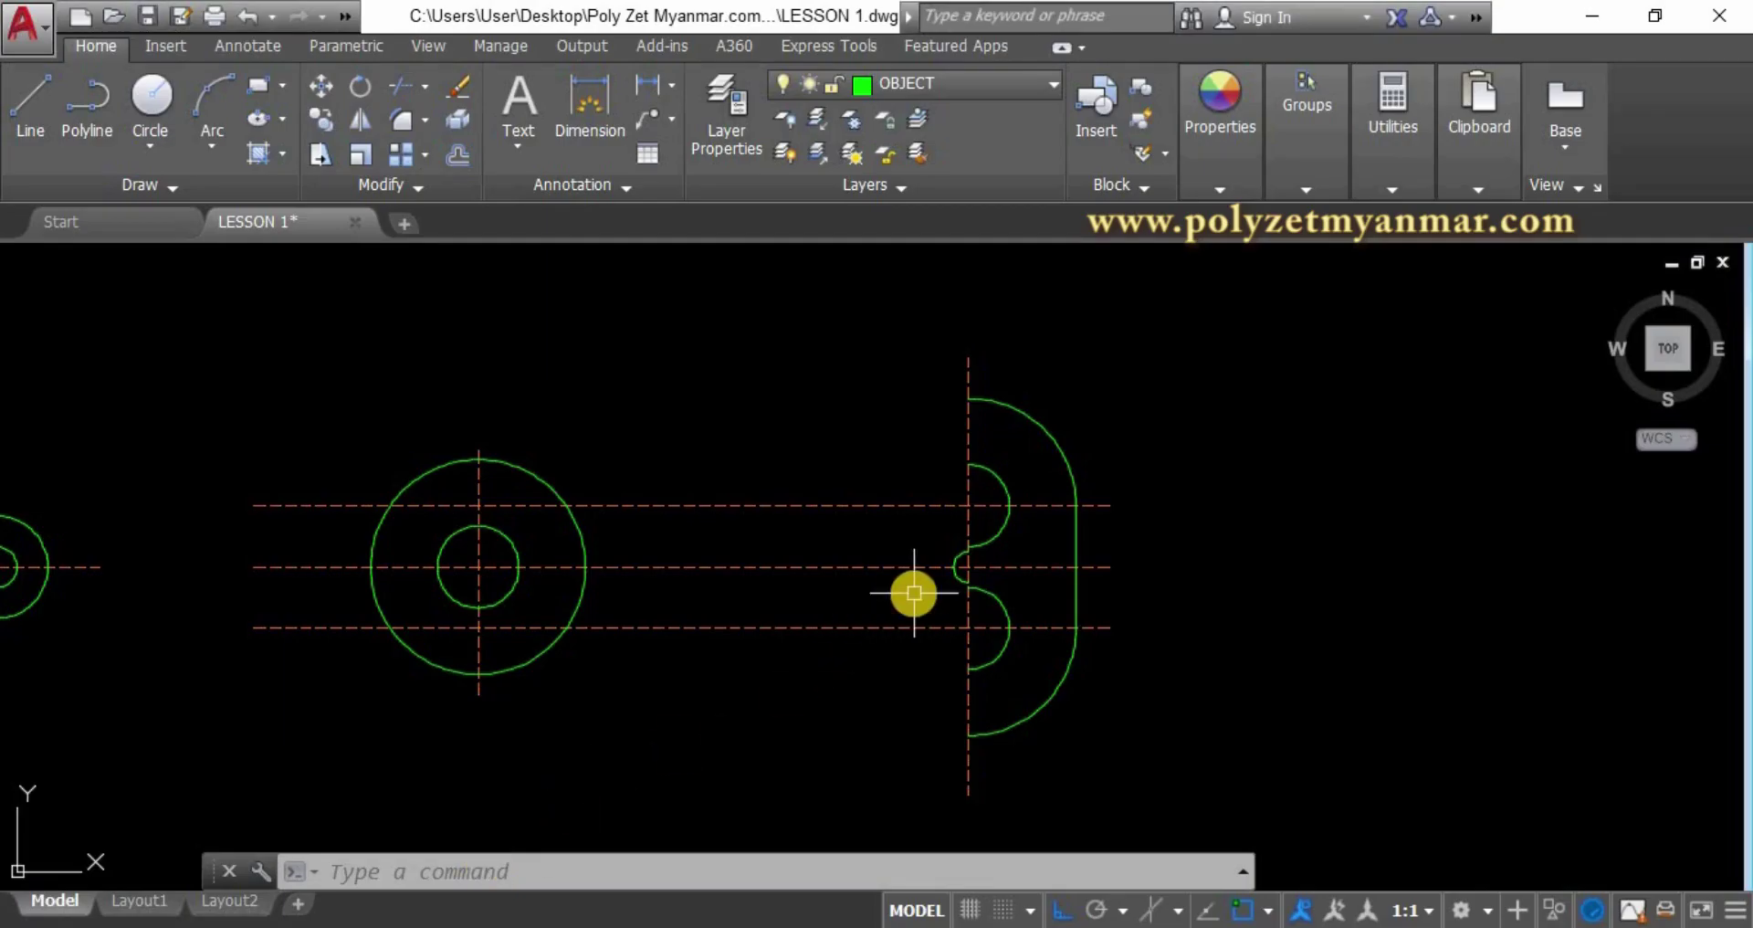
Draw a 4-1/8 radius circle centred on the lower centreline intersection.
type("c")
key("Return")
scroll(914, 593, "up", 4)
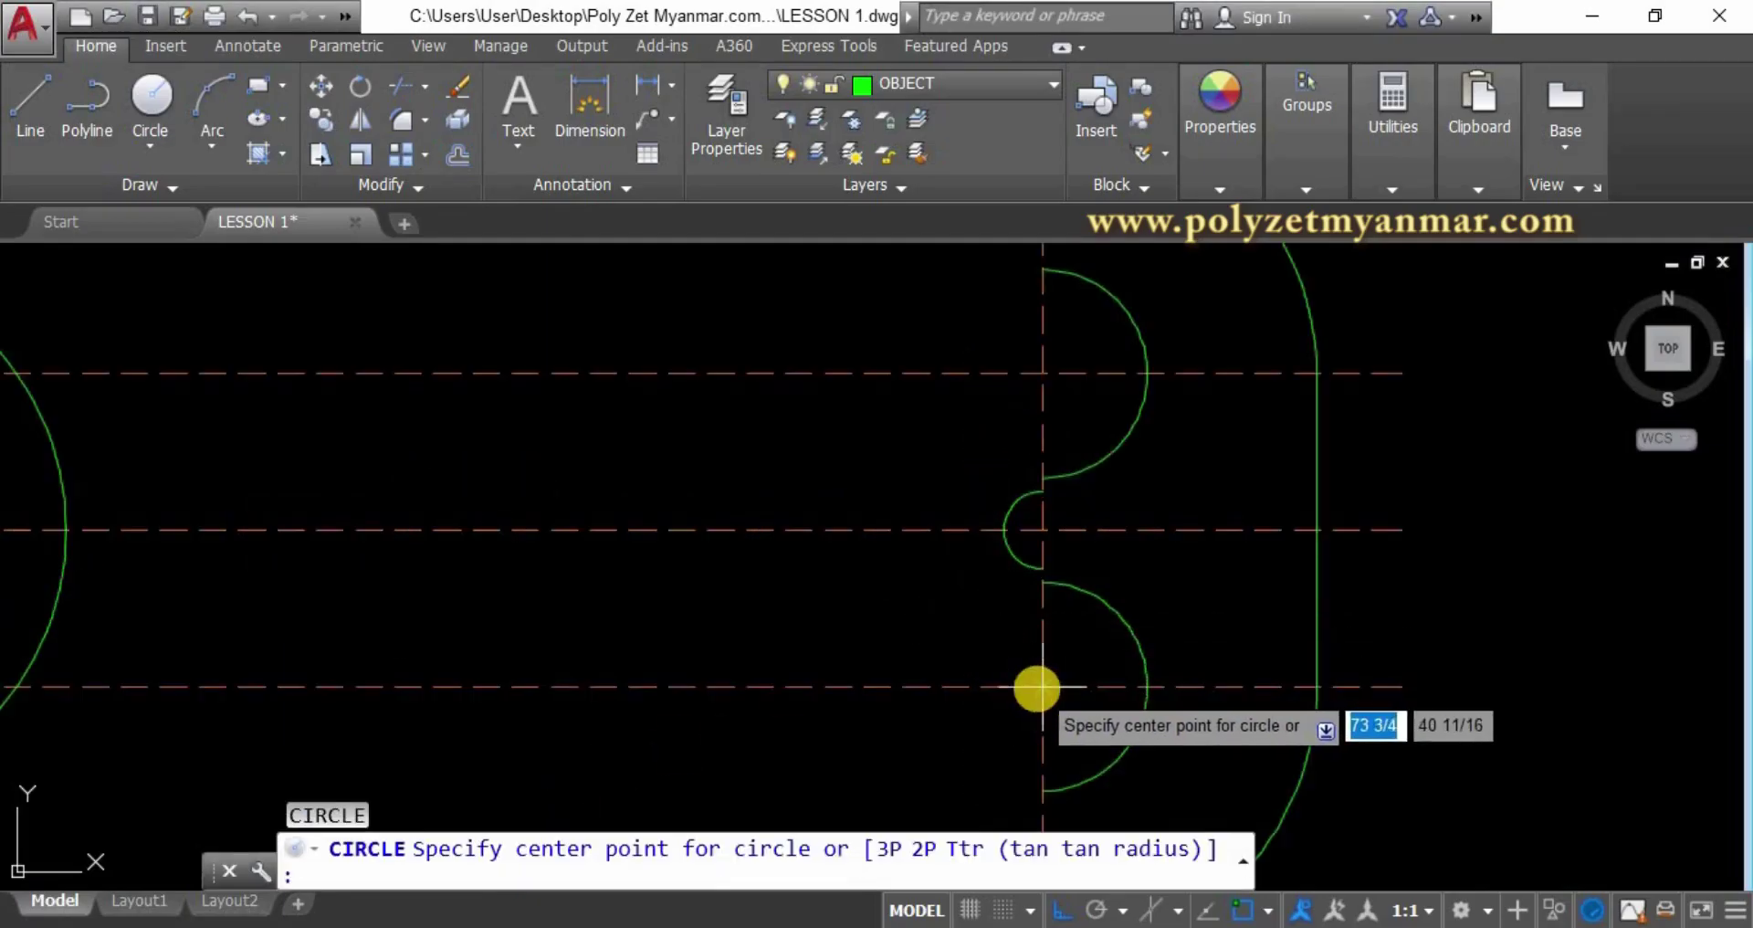
left_click(1037, 689)
type("4-1/8")
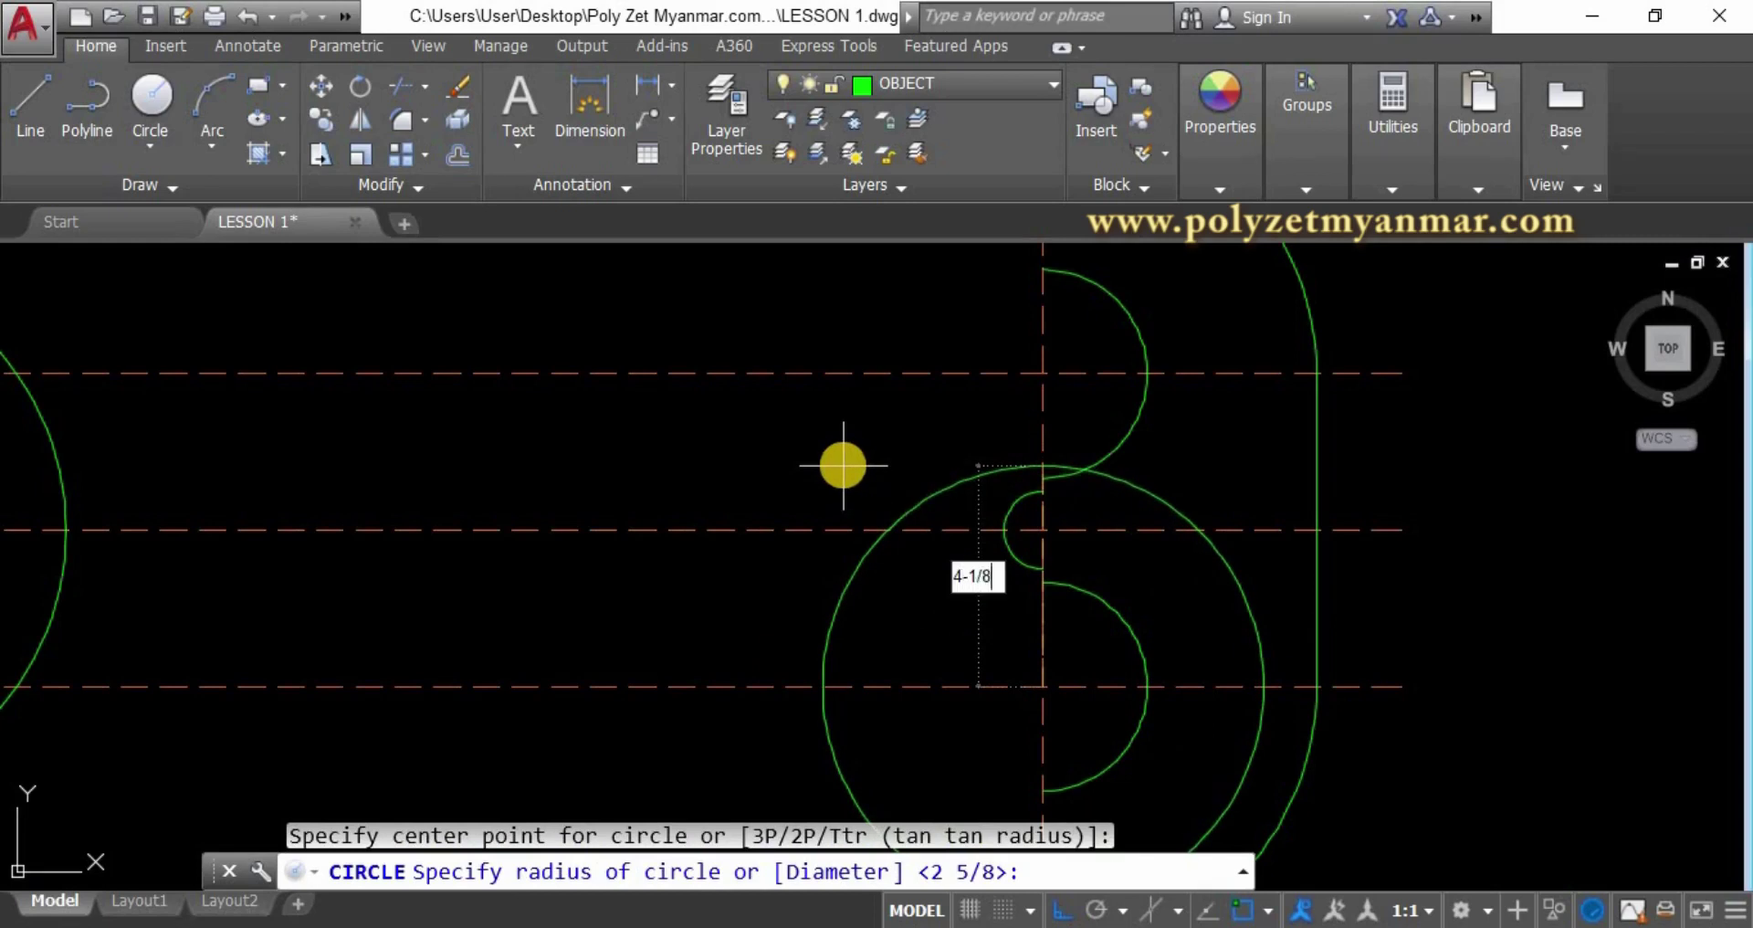
key("Return")
scroll(841, 469, "down", 2)
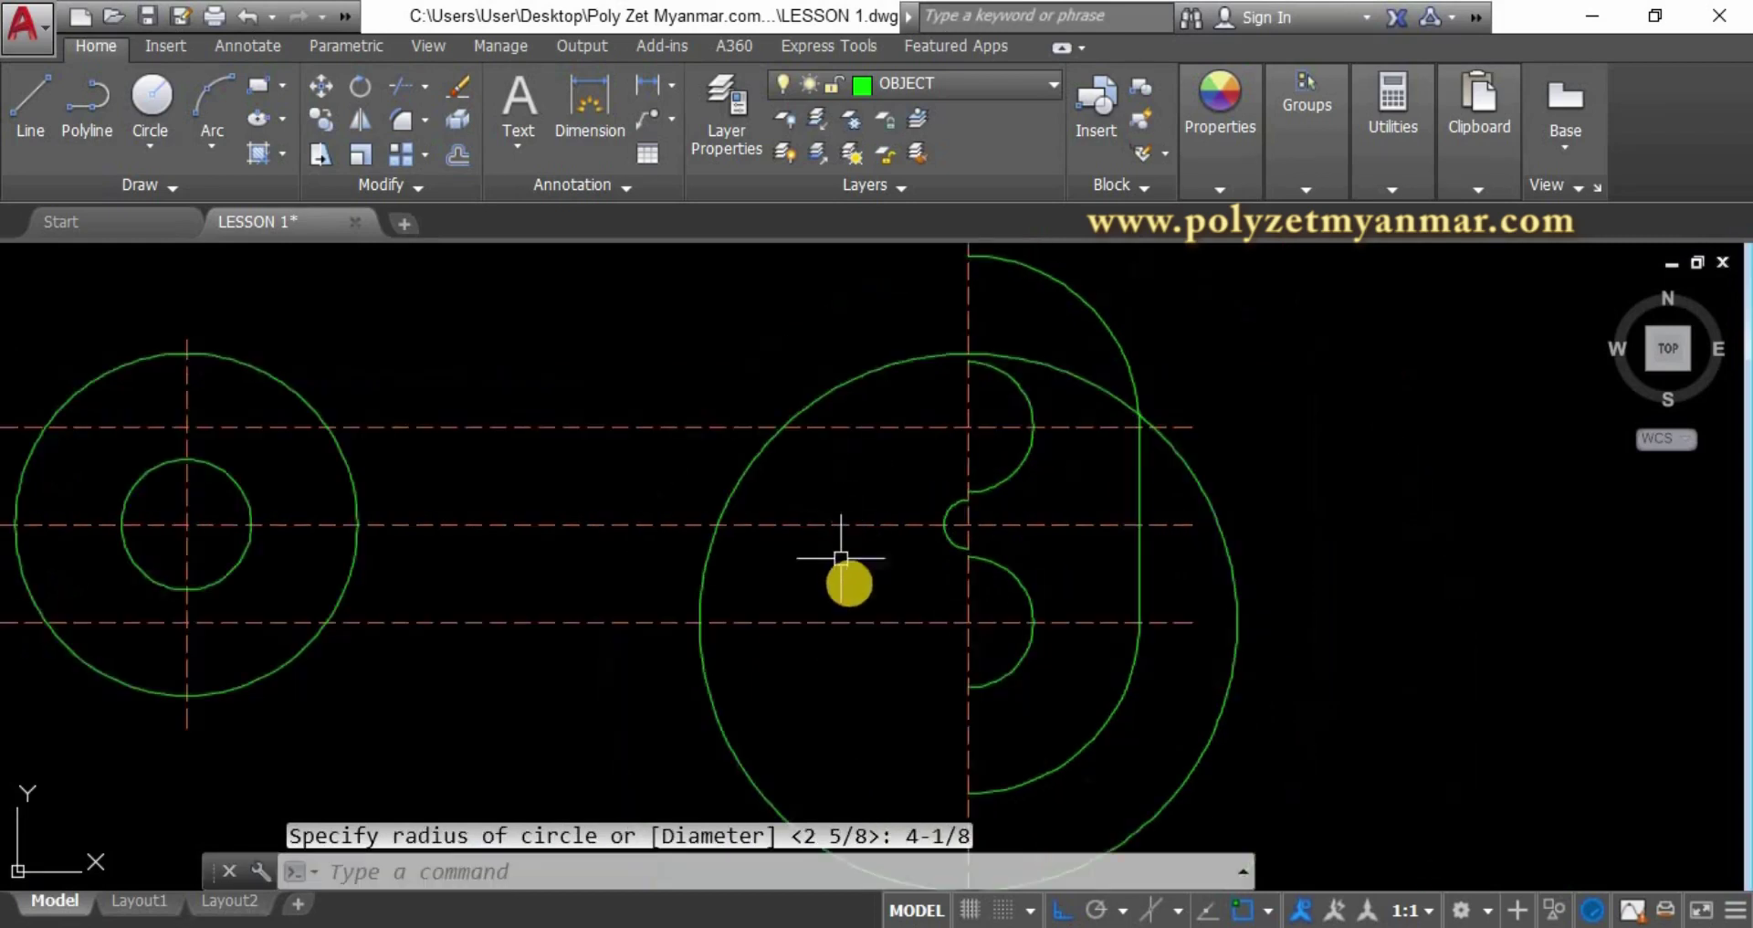
middle_click_drag(918, 646, 998, 672)
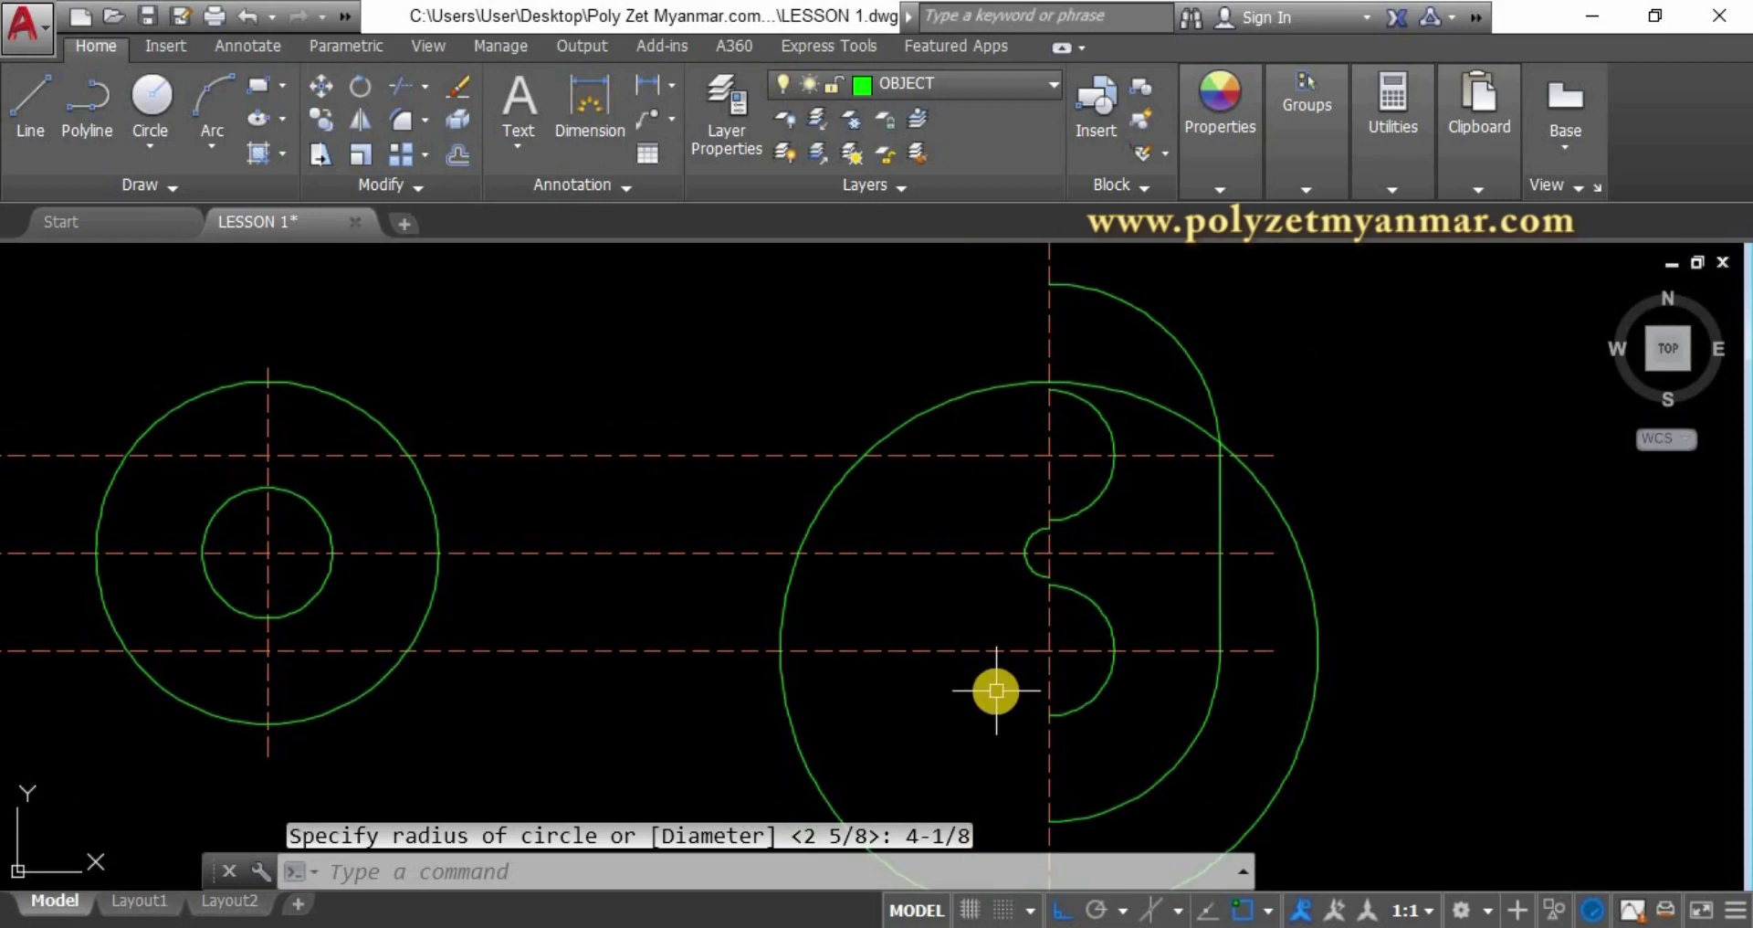
Add a concentric 5-5/8 radius circle at the same intersection.
key("Return")
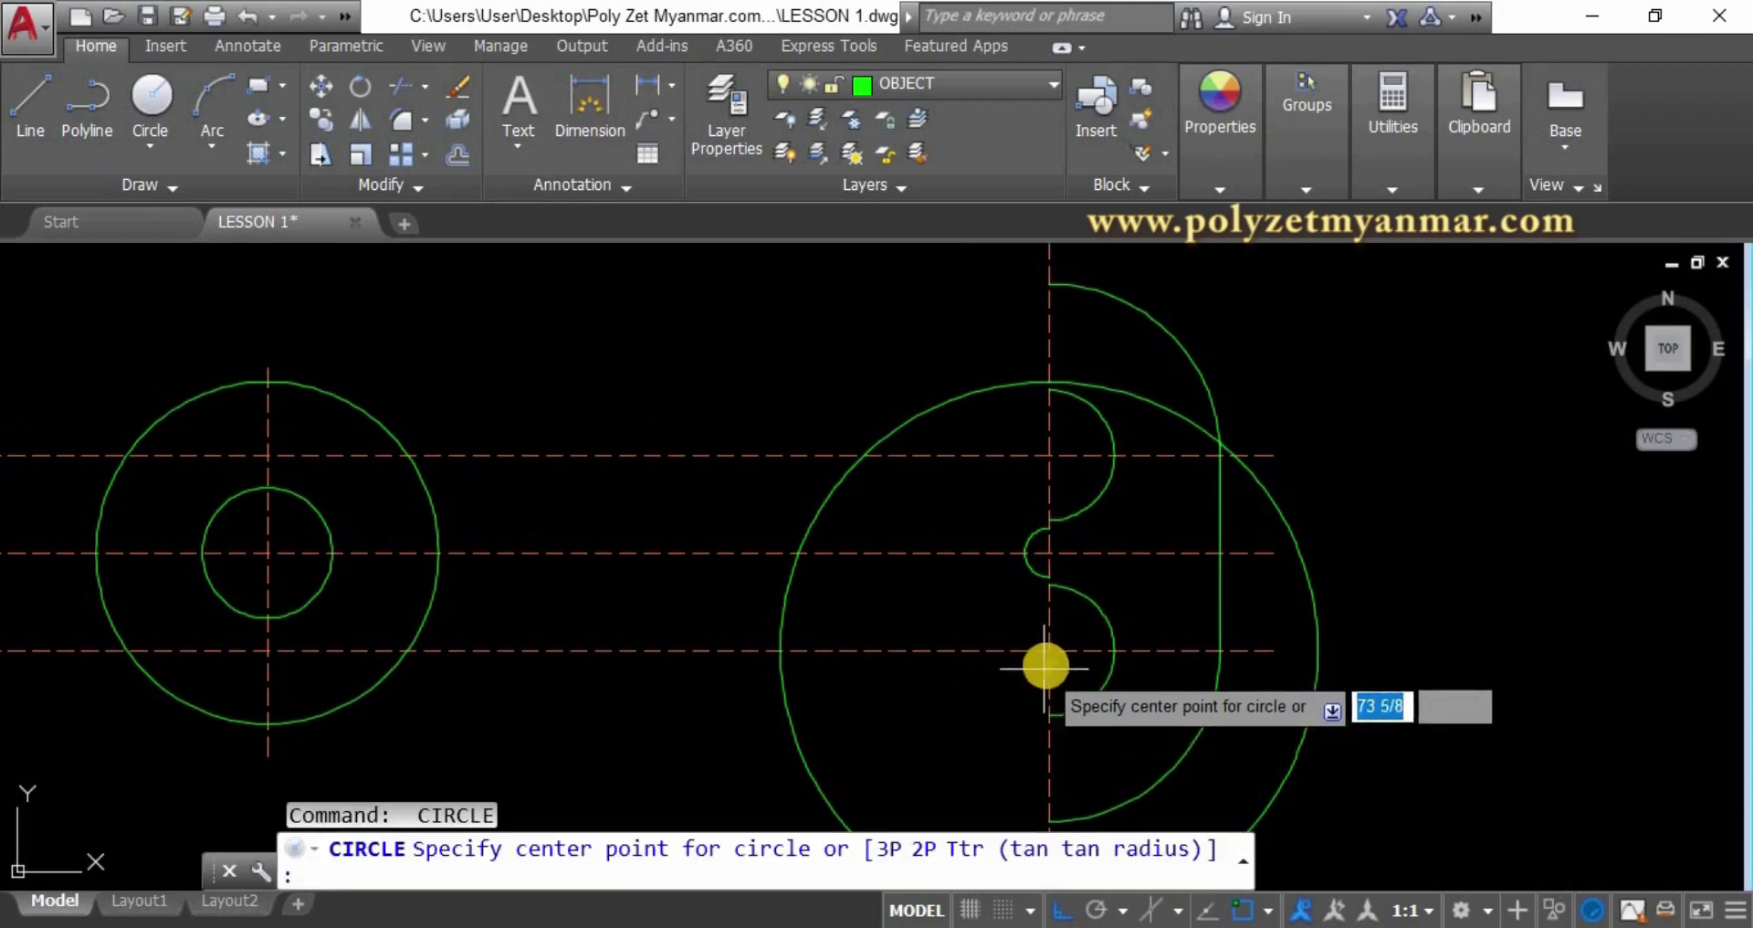
left_click(1049, 651)
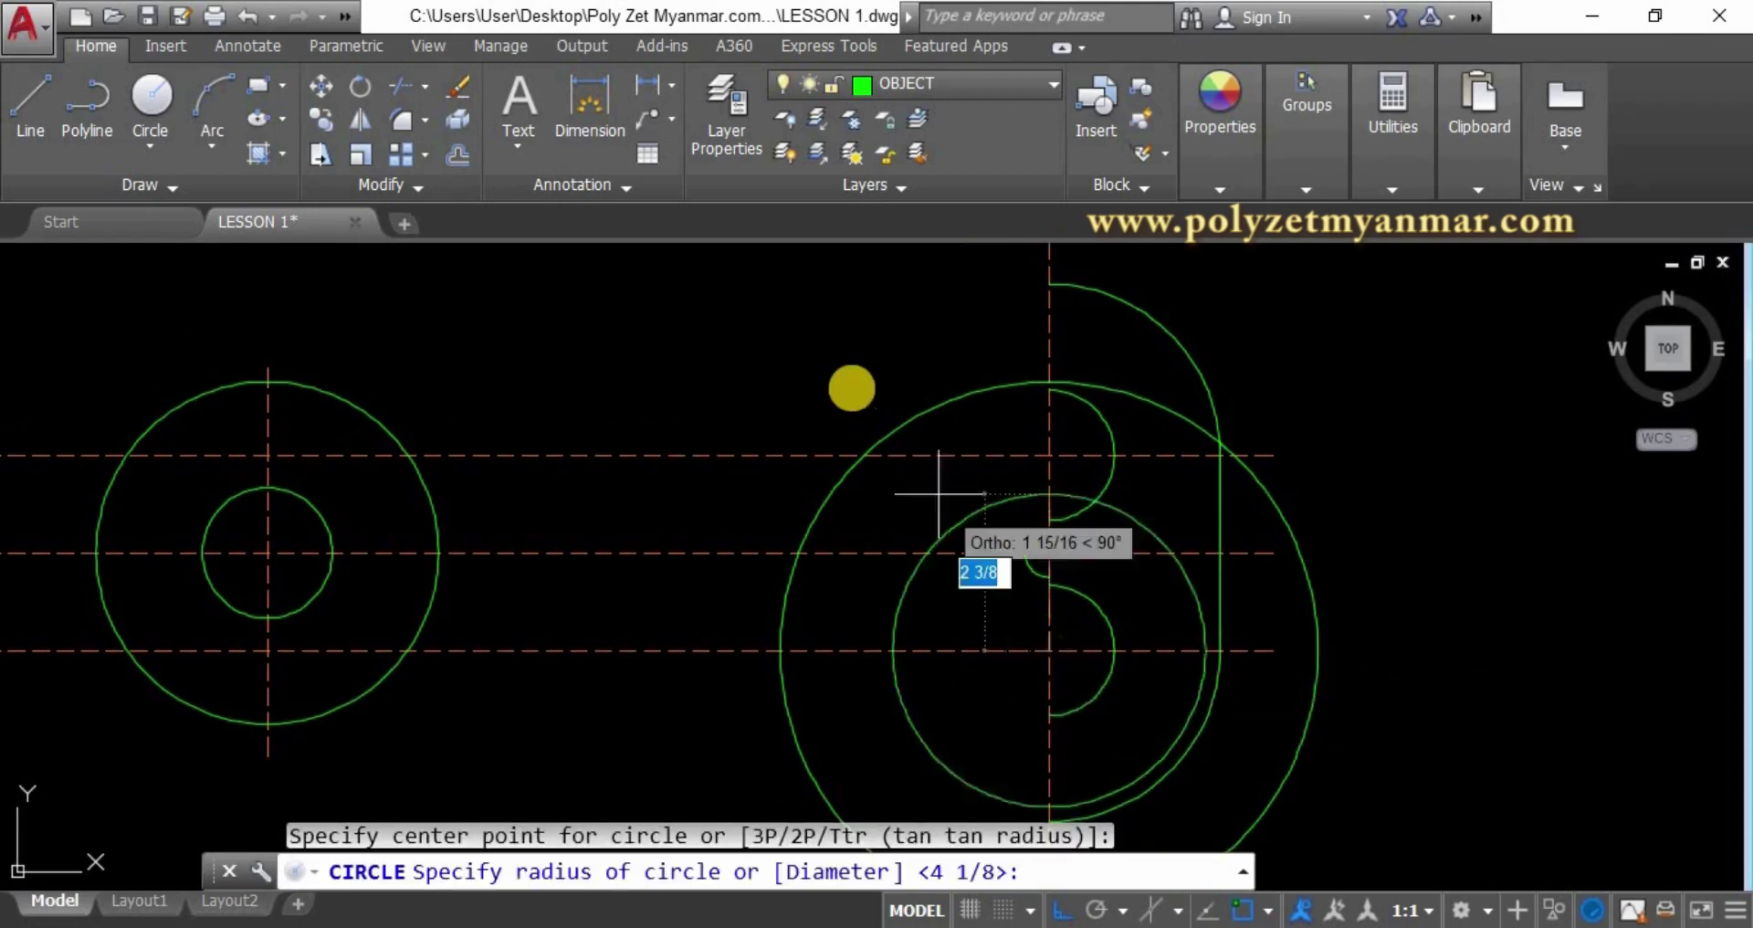
type("5-5")
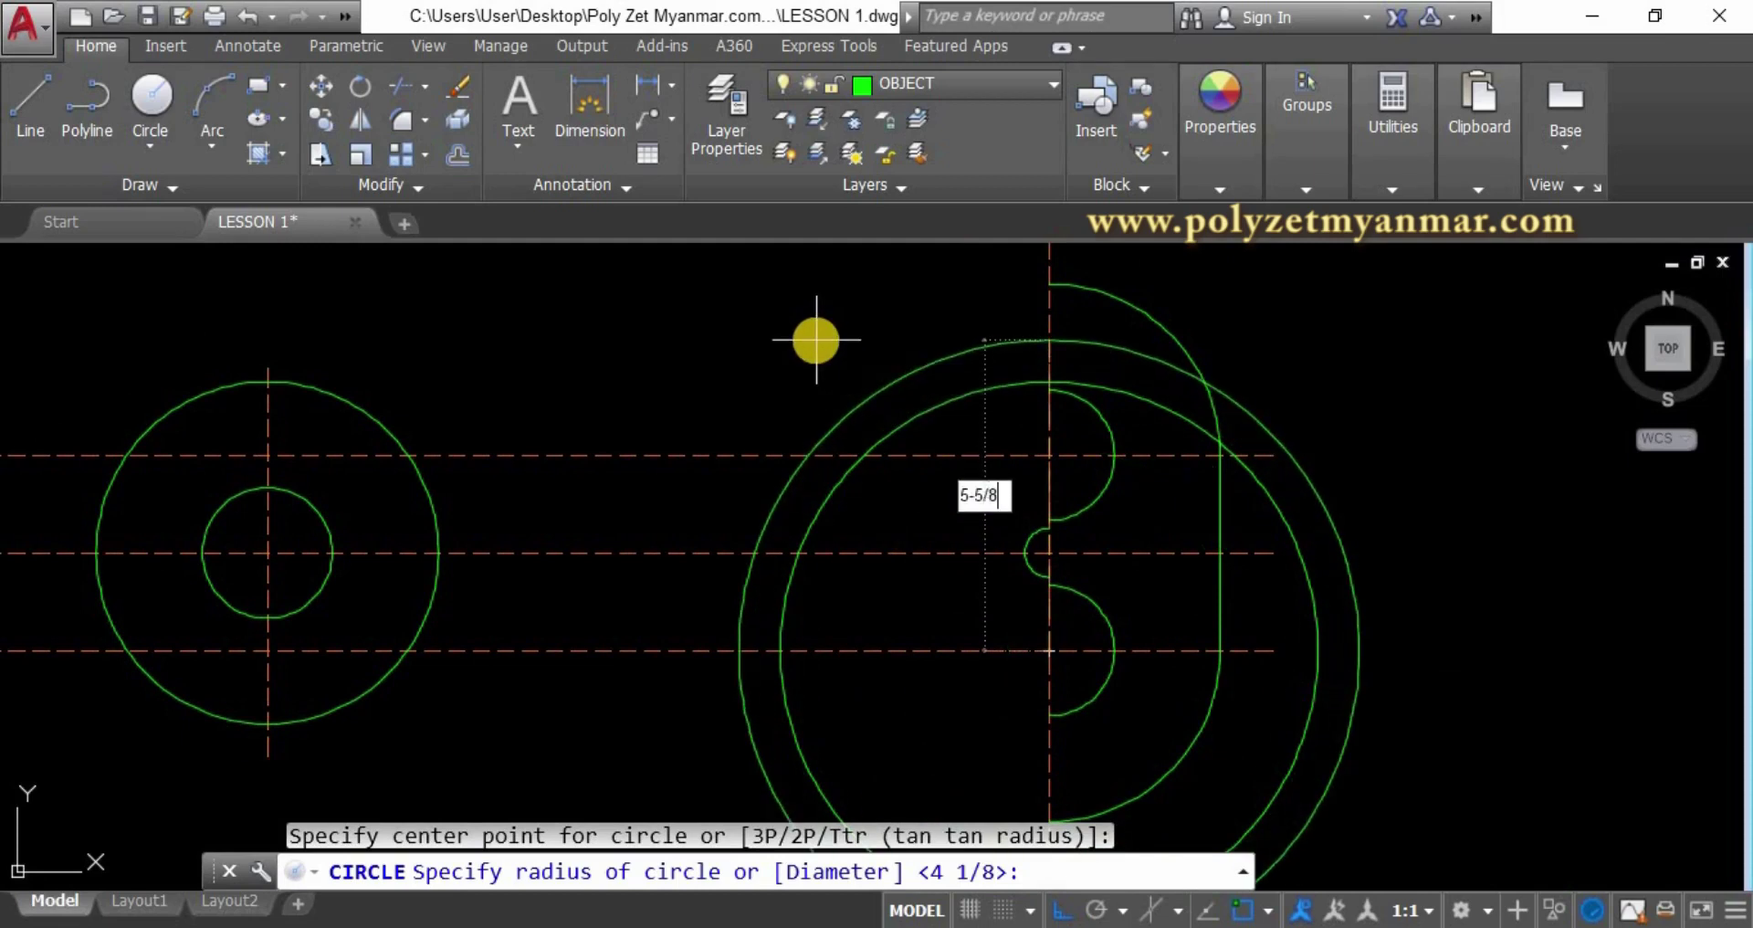
key("Return")
scroll(821, 352, "down", 1)
scroll(858, 447, "down", 1)
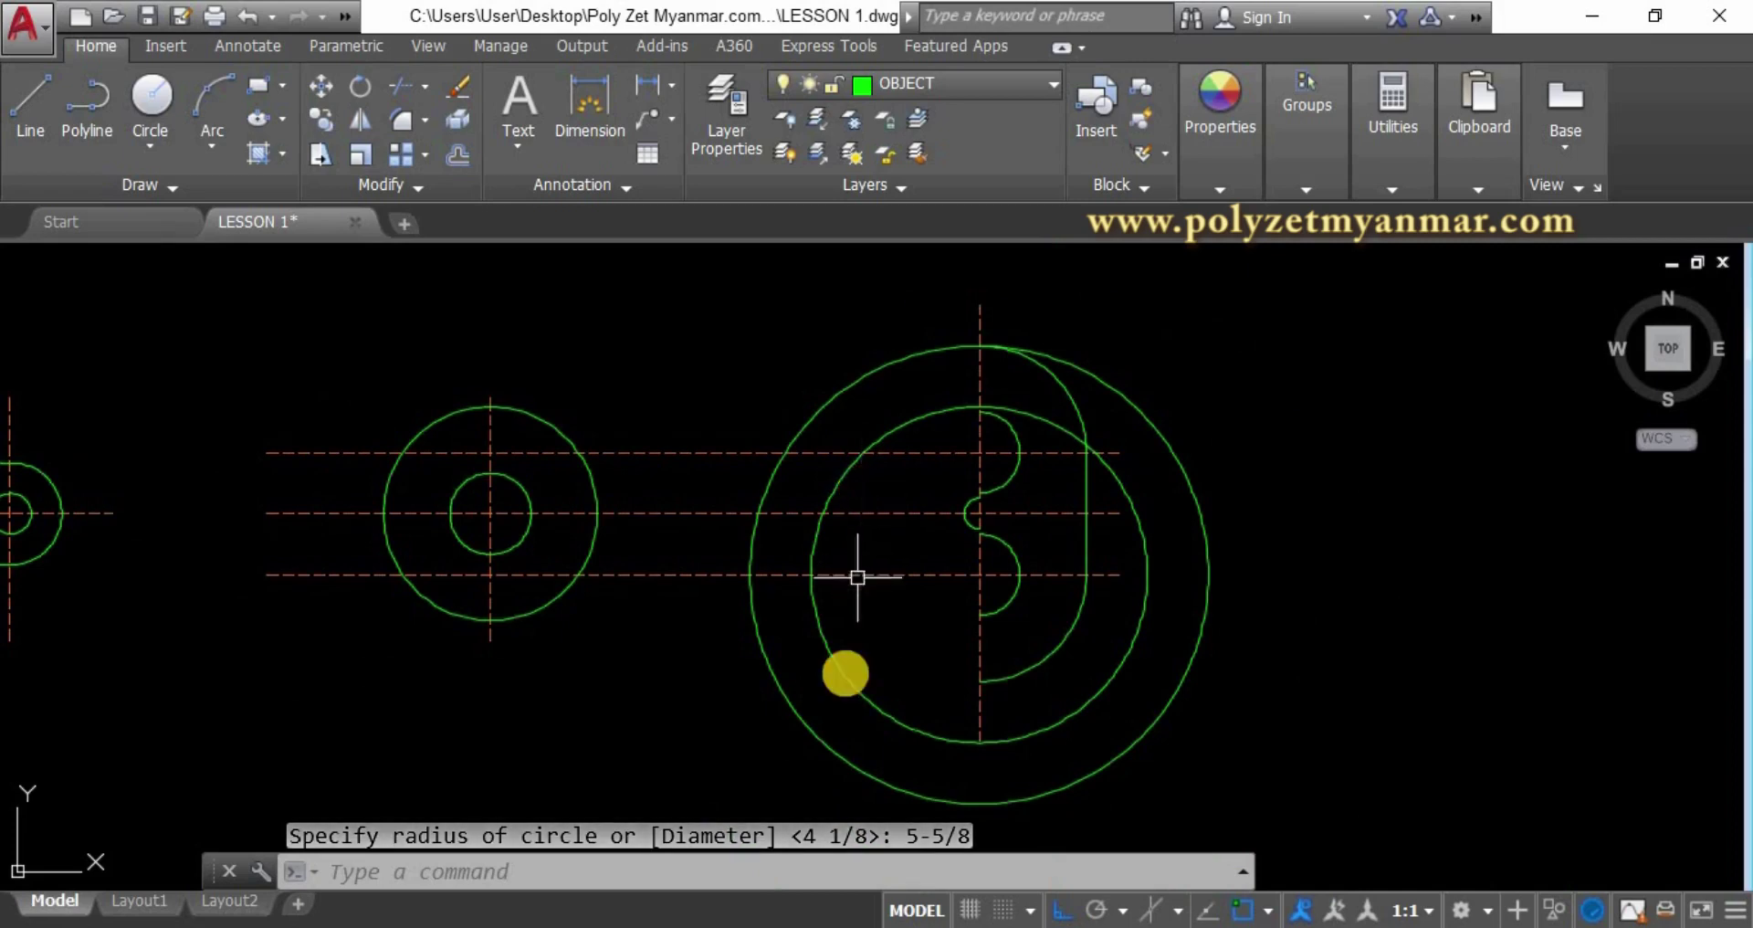
Trim the R4 1/8 and R5 5/8 circles back to their upper-left arcs.
type("tr")
key("Return")
left_click(833, 541)
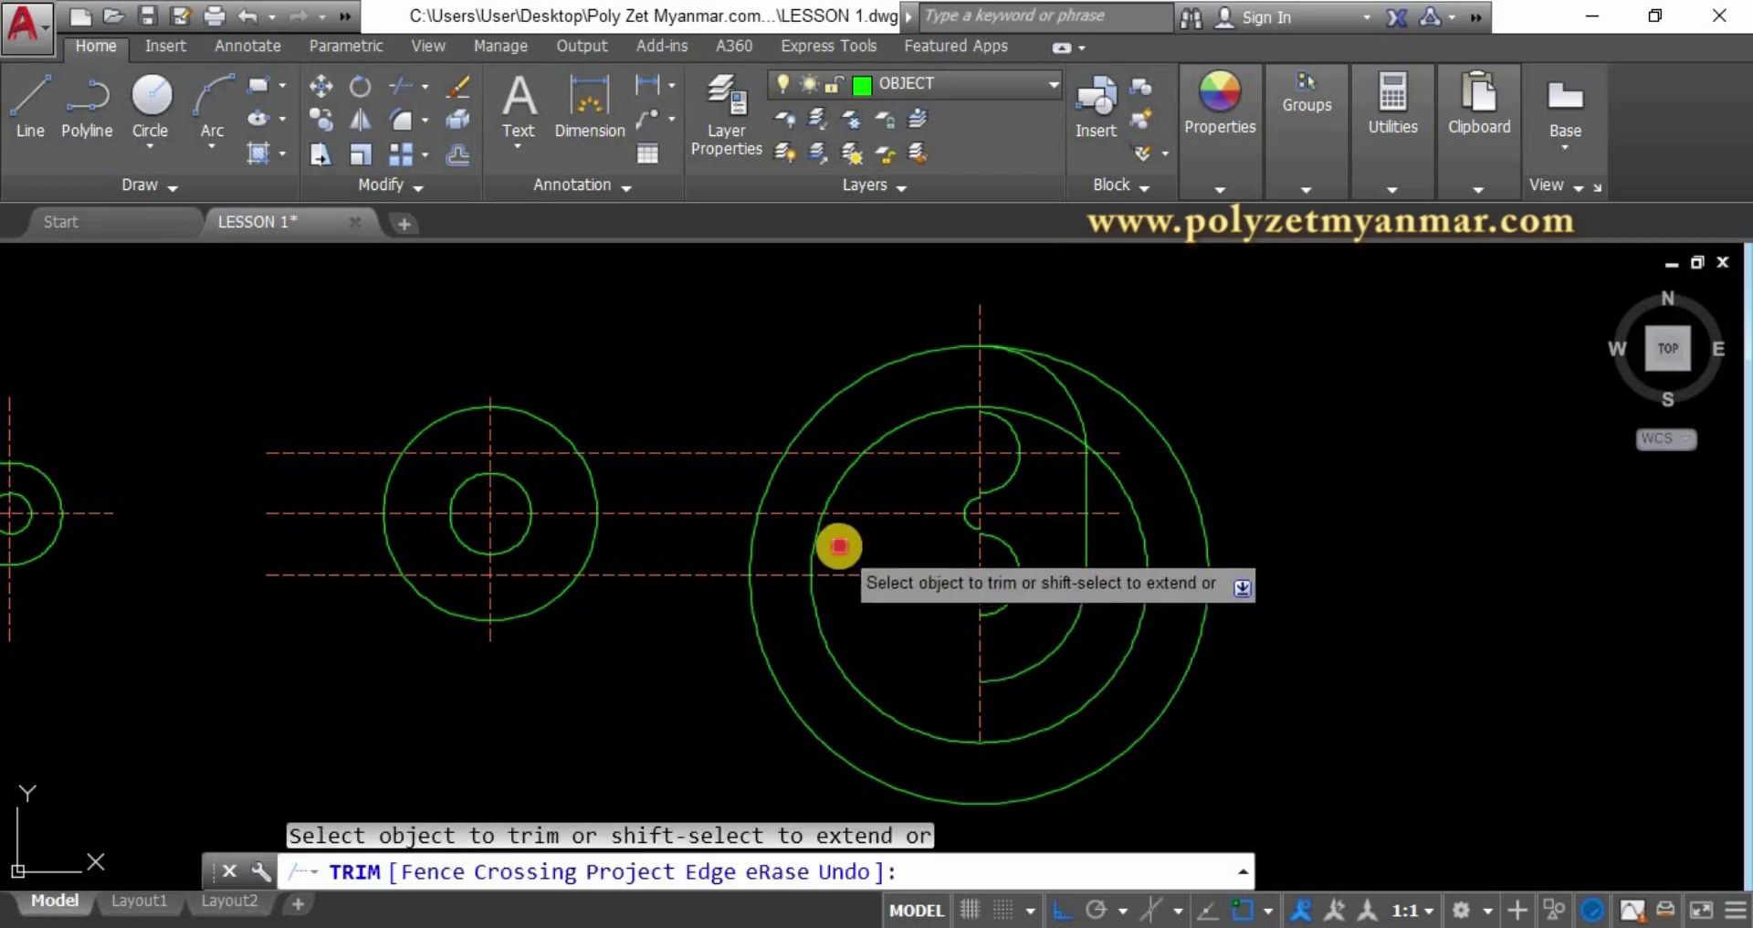
left_click(721, 537)
left_click(1035, 429)
left_click(1077, 371)
left_click(1085, 486)
right_click(1111, 634)
Window-select and erase the leftover lower arc.
left_click(1093, 693)
left_click(1089, 711)
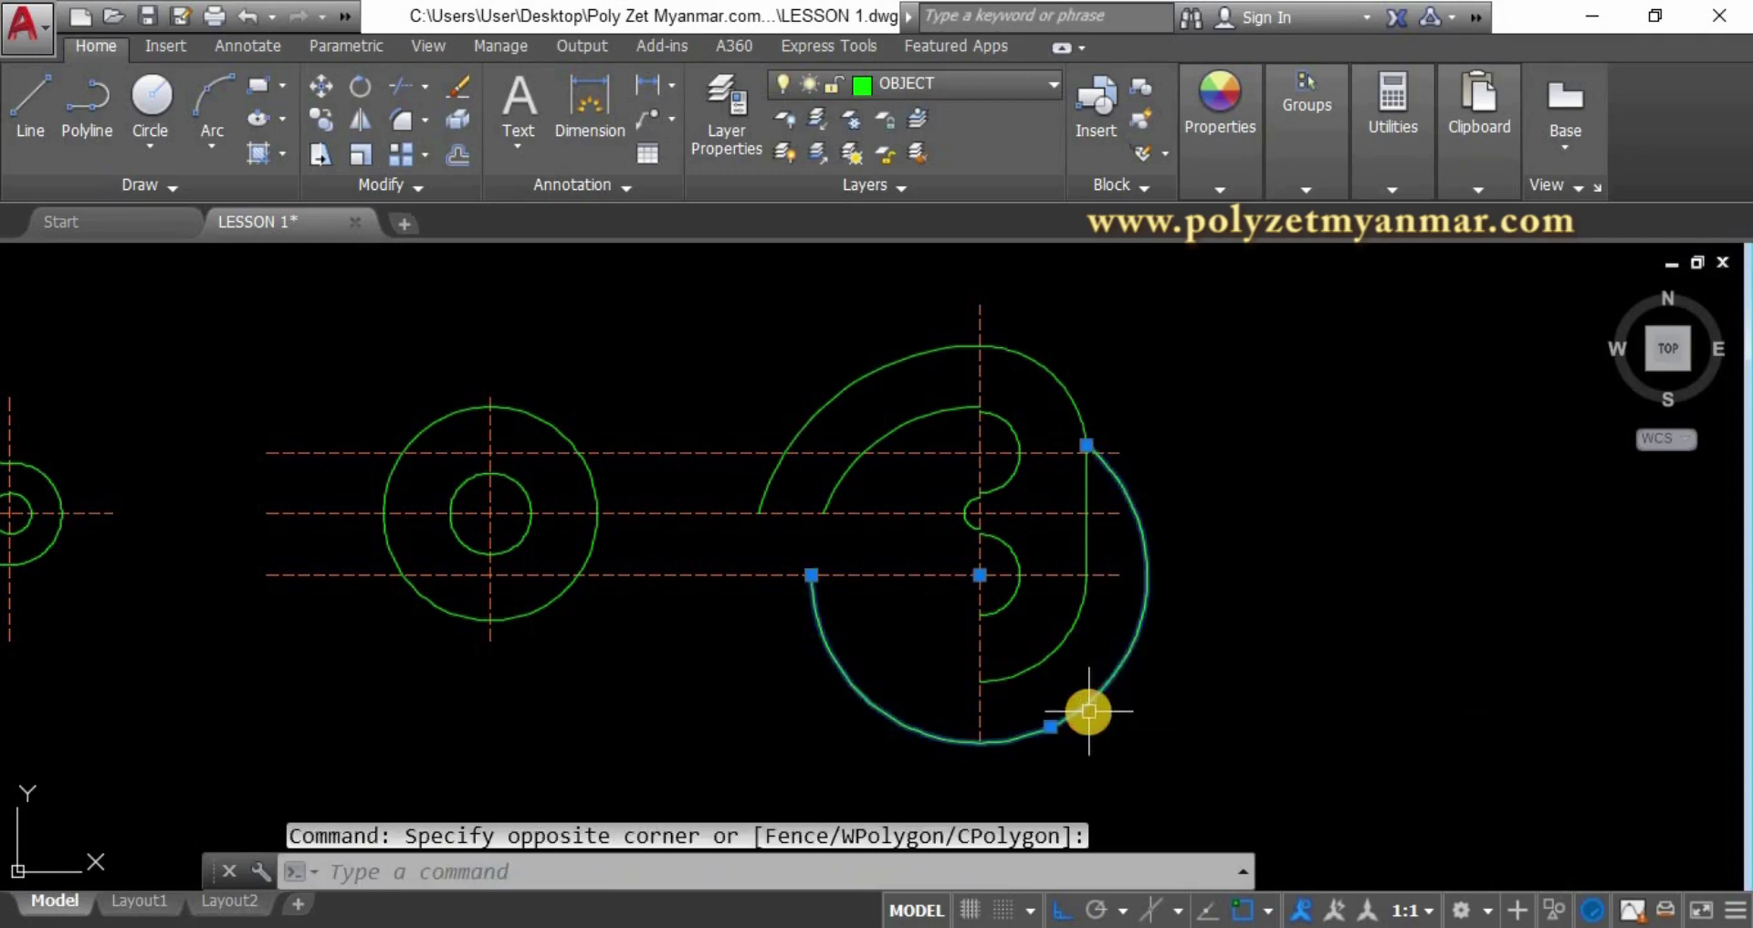
key("Delete")
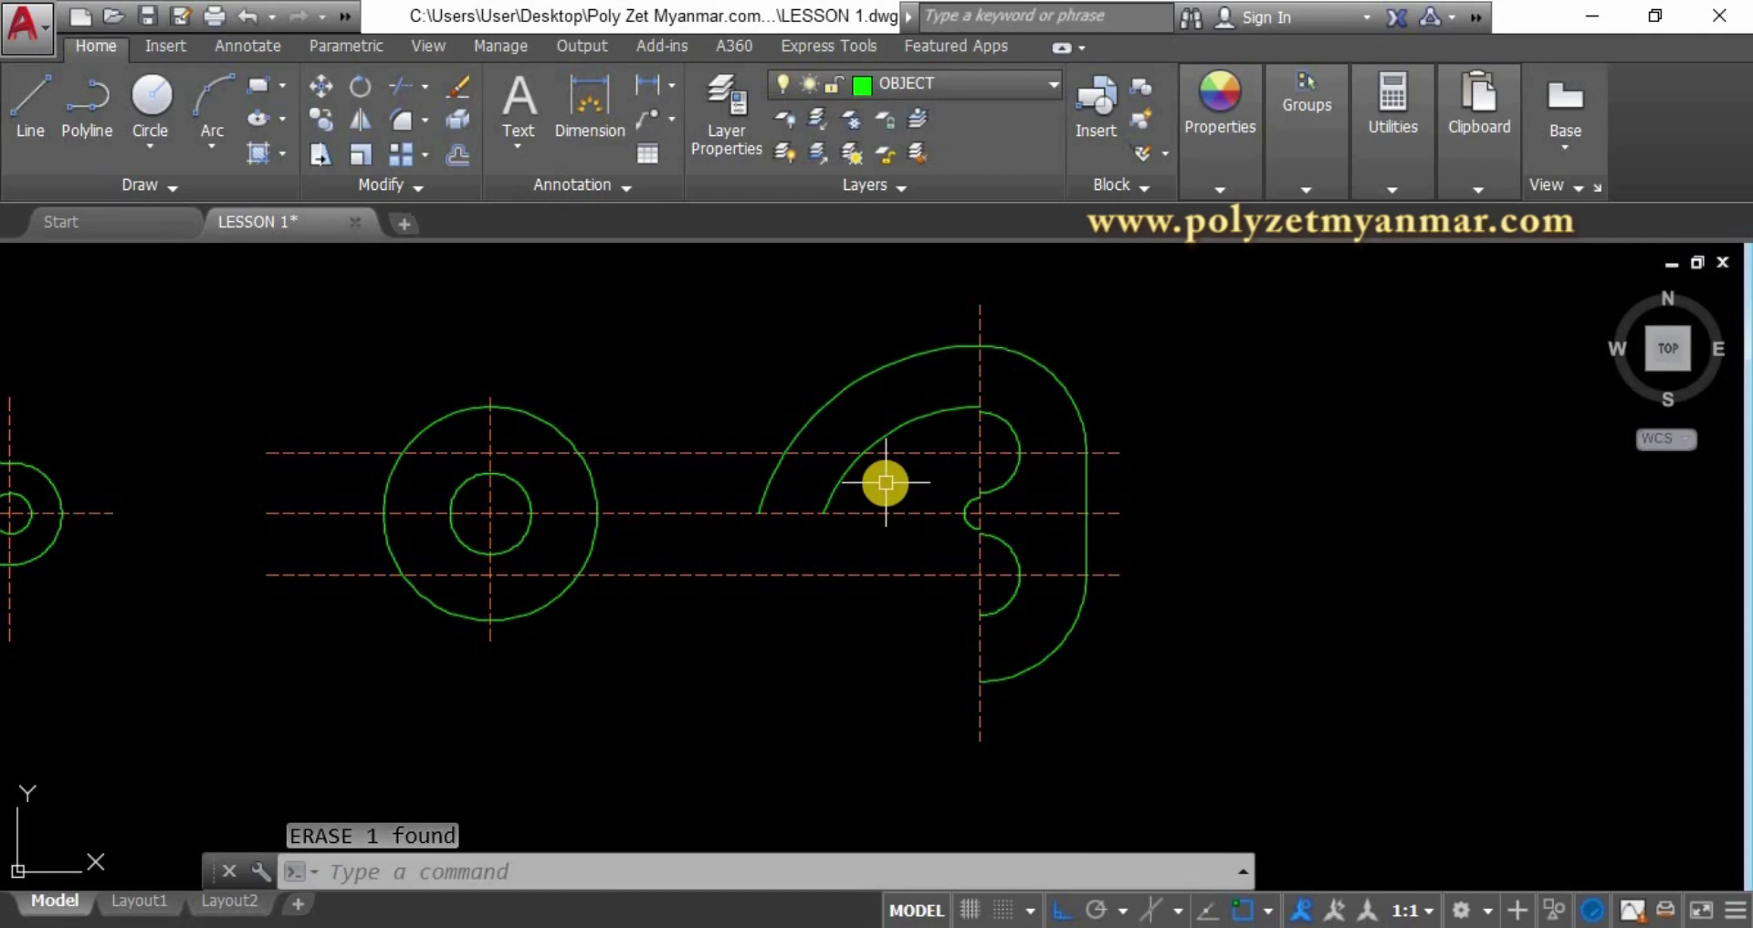
Mirror the two upper arcs across the middle centreline, keeping the originals.
type("MI")
key("Return")
left_click(885, 482)
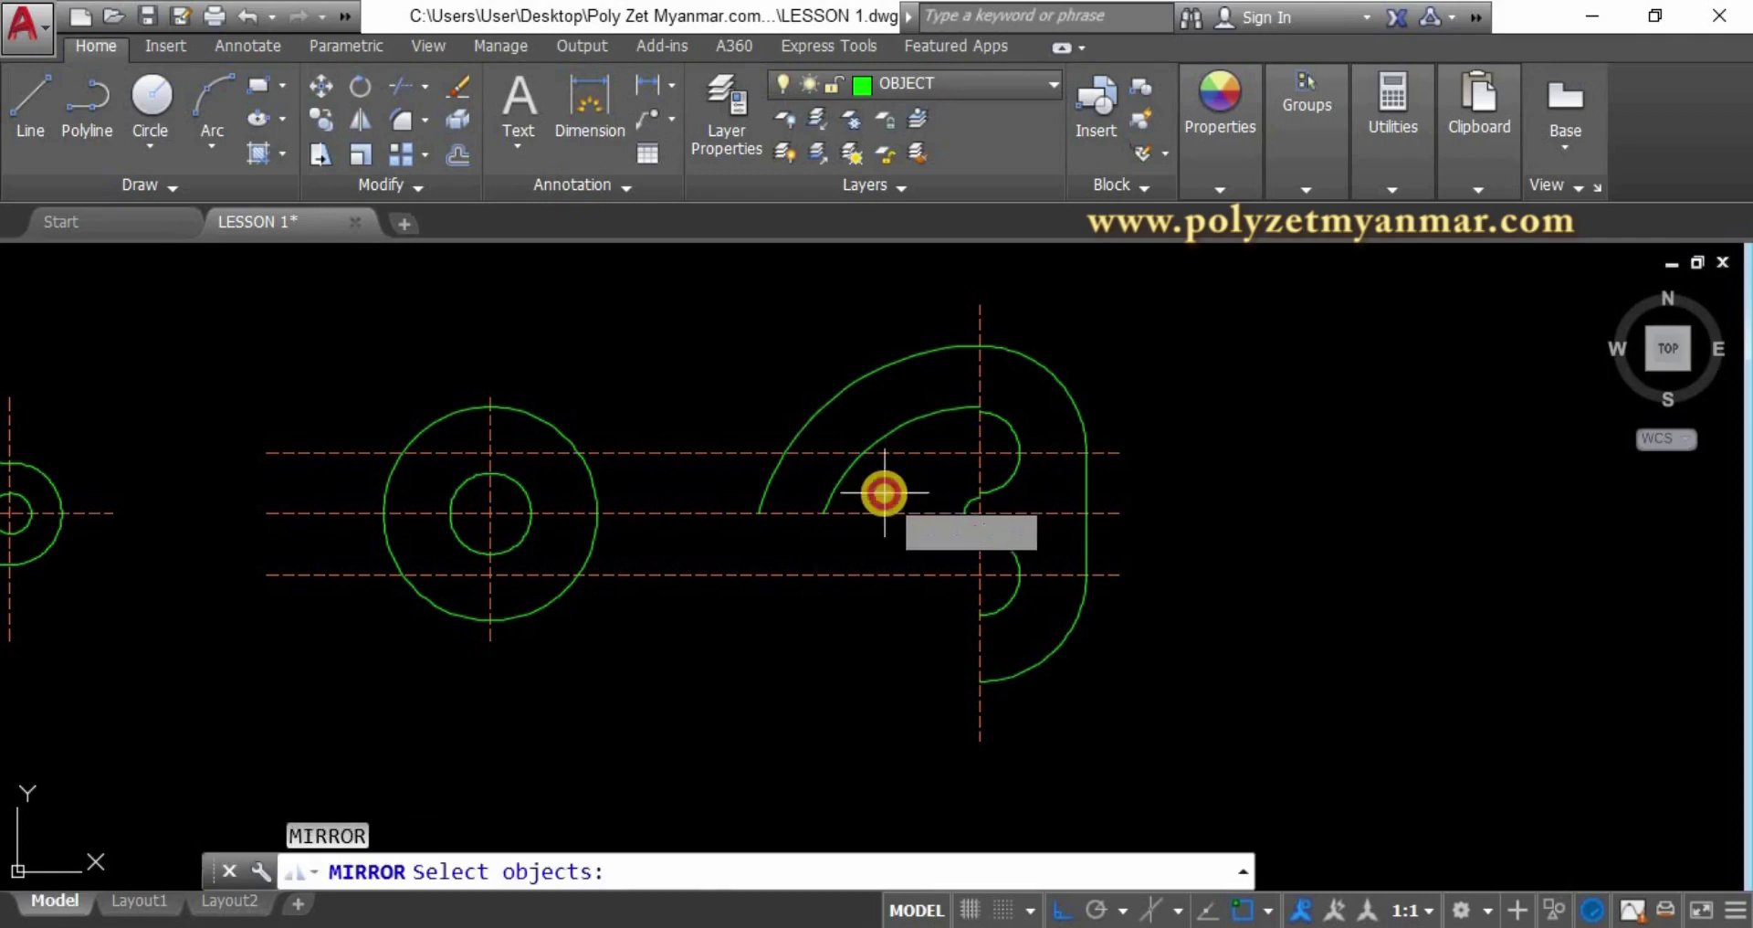
left_click(733, 482)
key("Return")
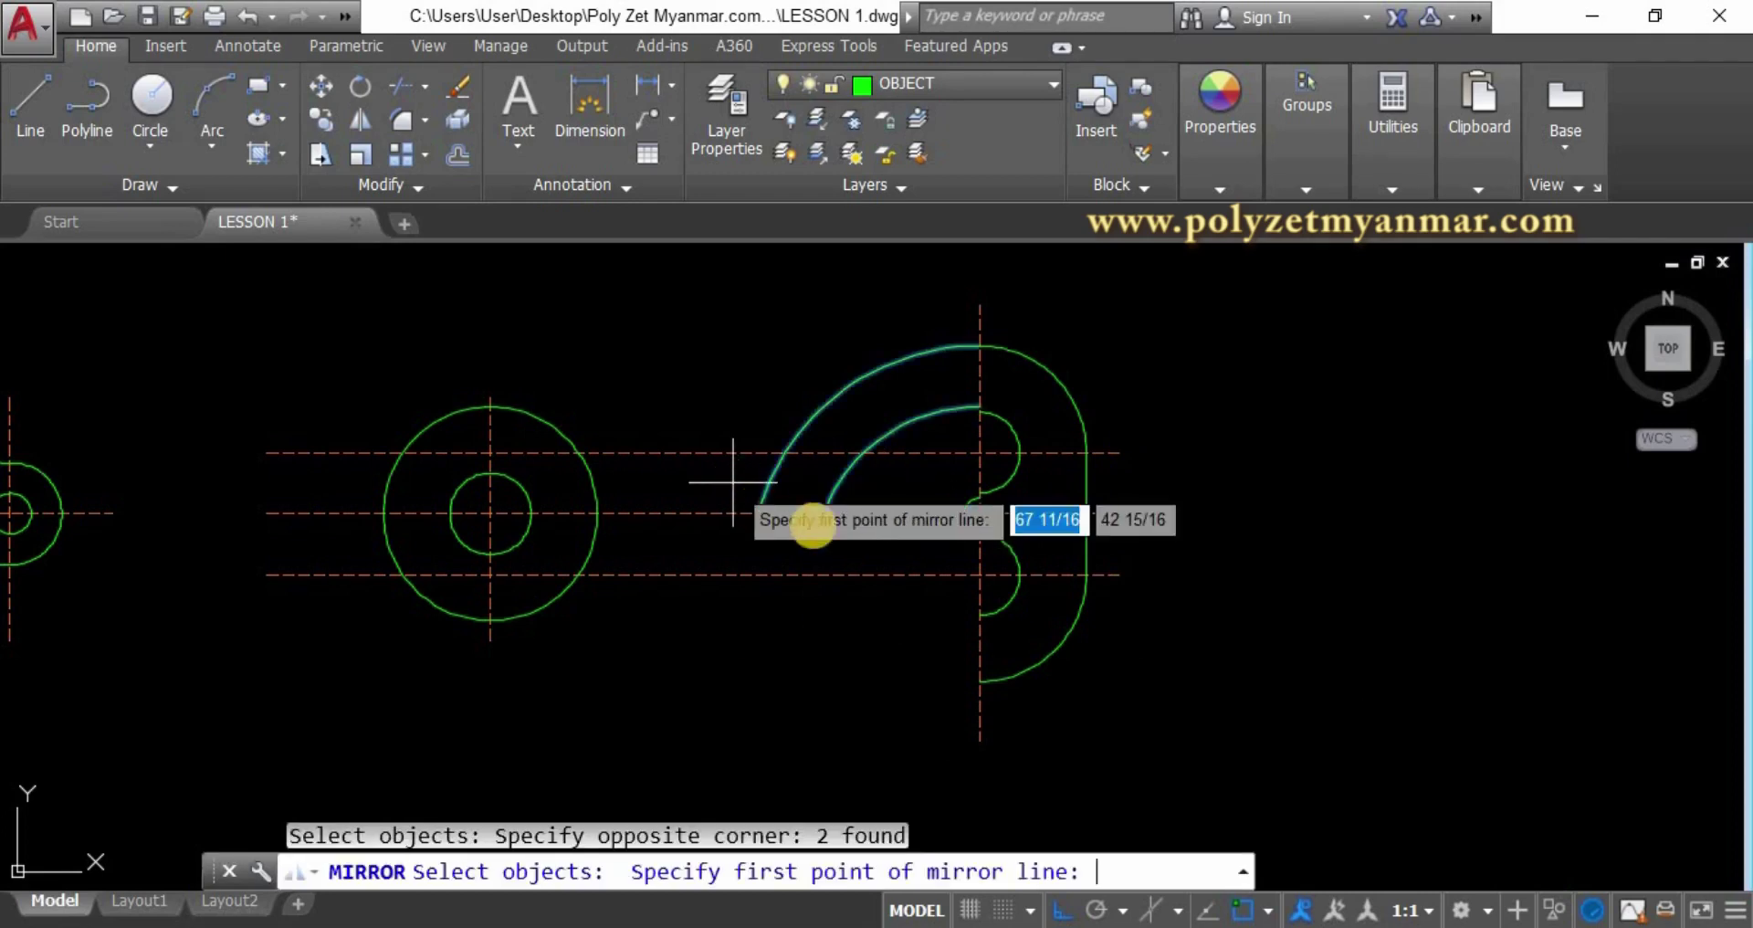
left_click(980, 512)
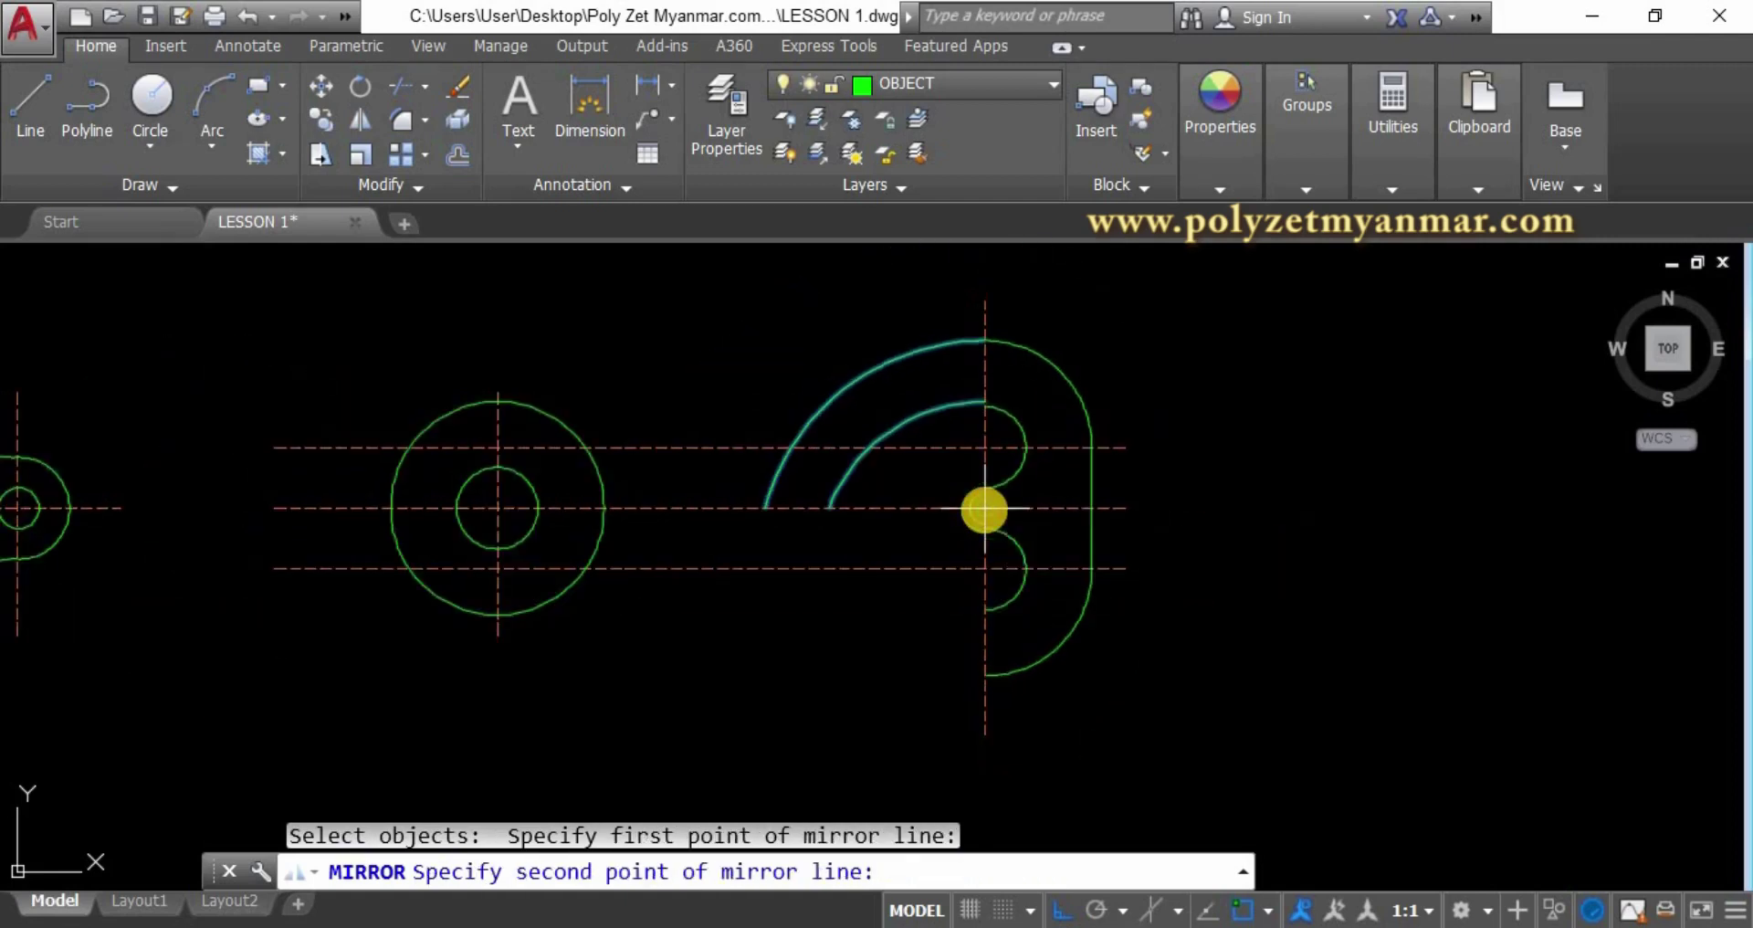
left_click(1304, 514)
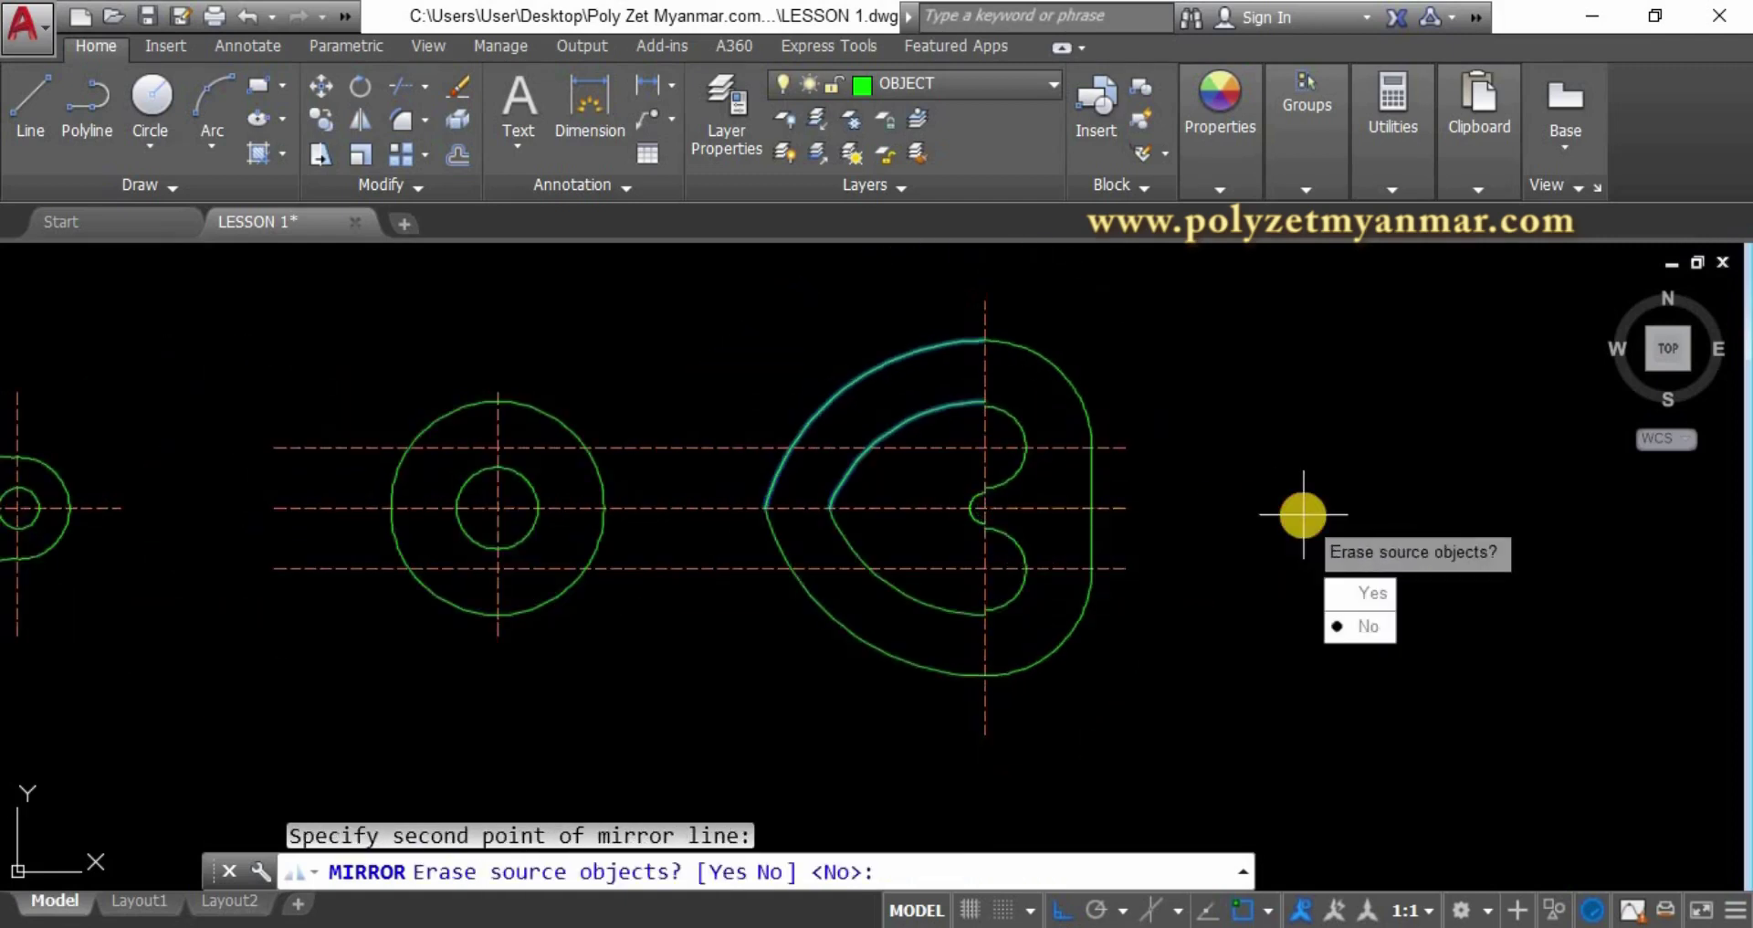
key("Return")
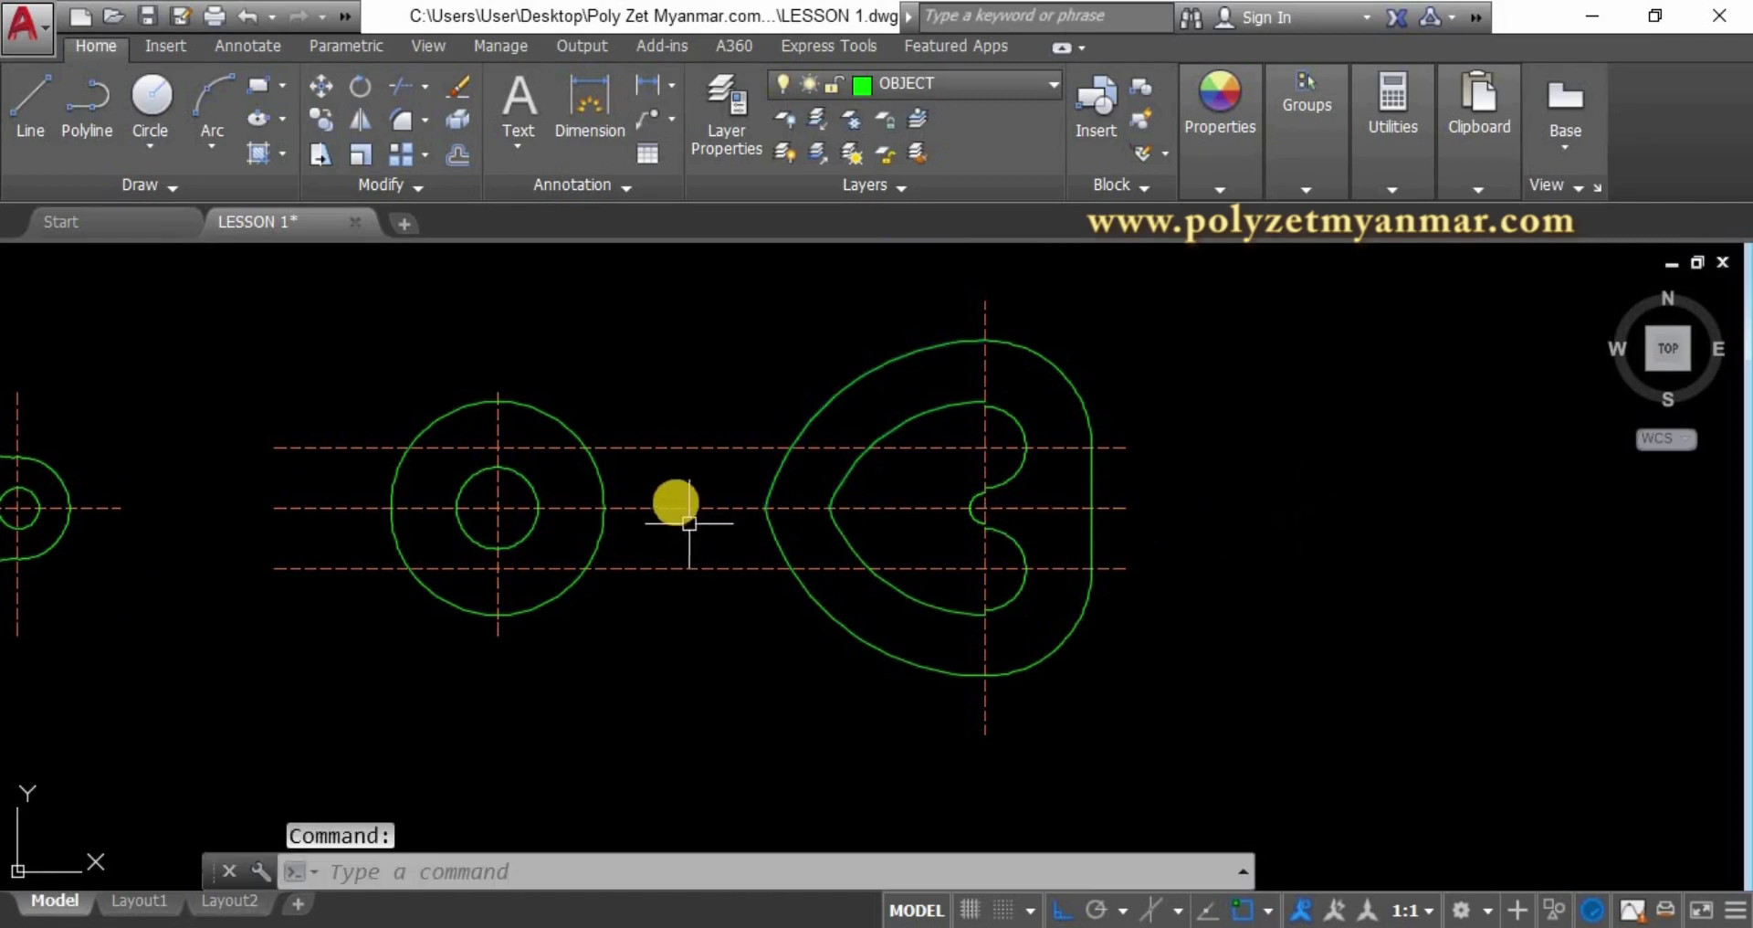
Draw a line starting where the circle meets the upper centreline, length 41.
scroll(666, 474, "up", 2)
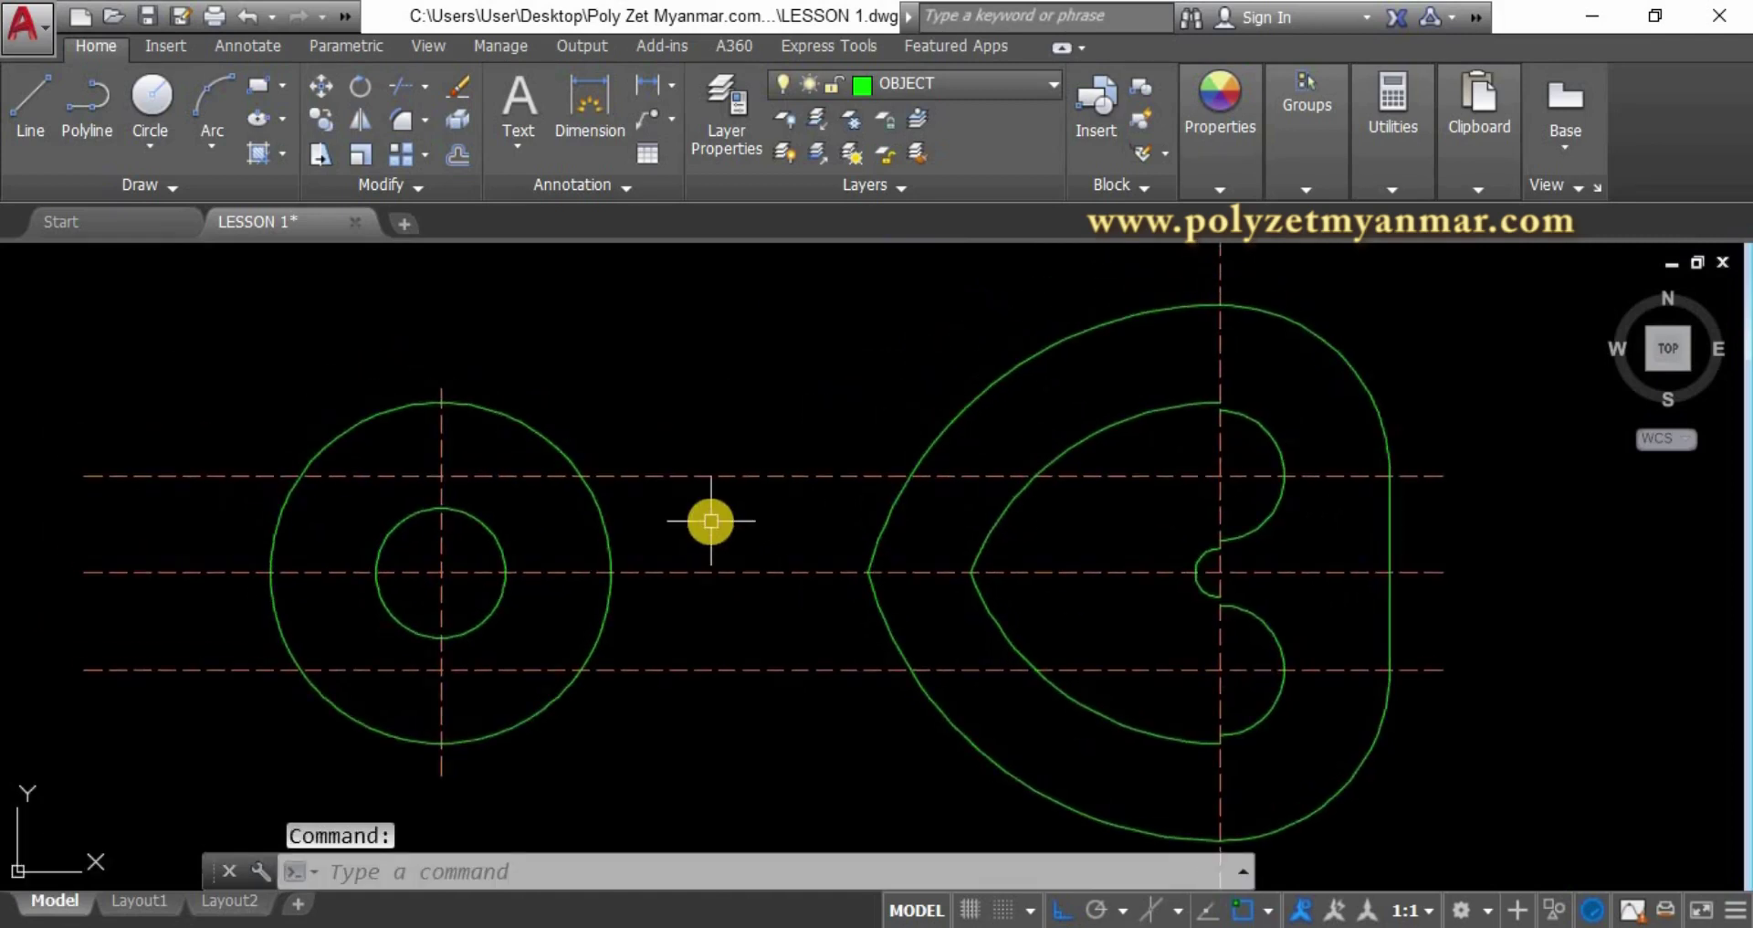
type("L")
key("Return")
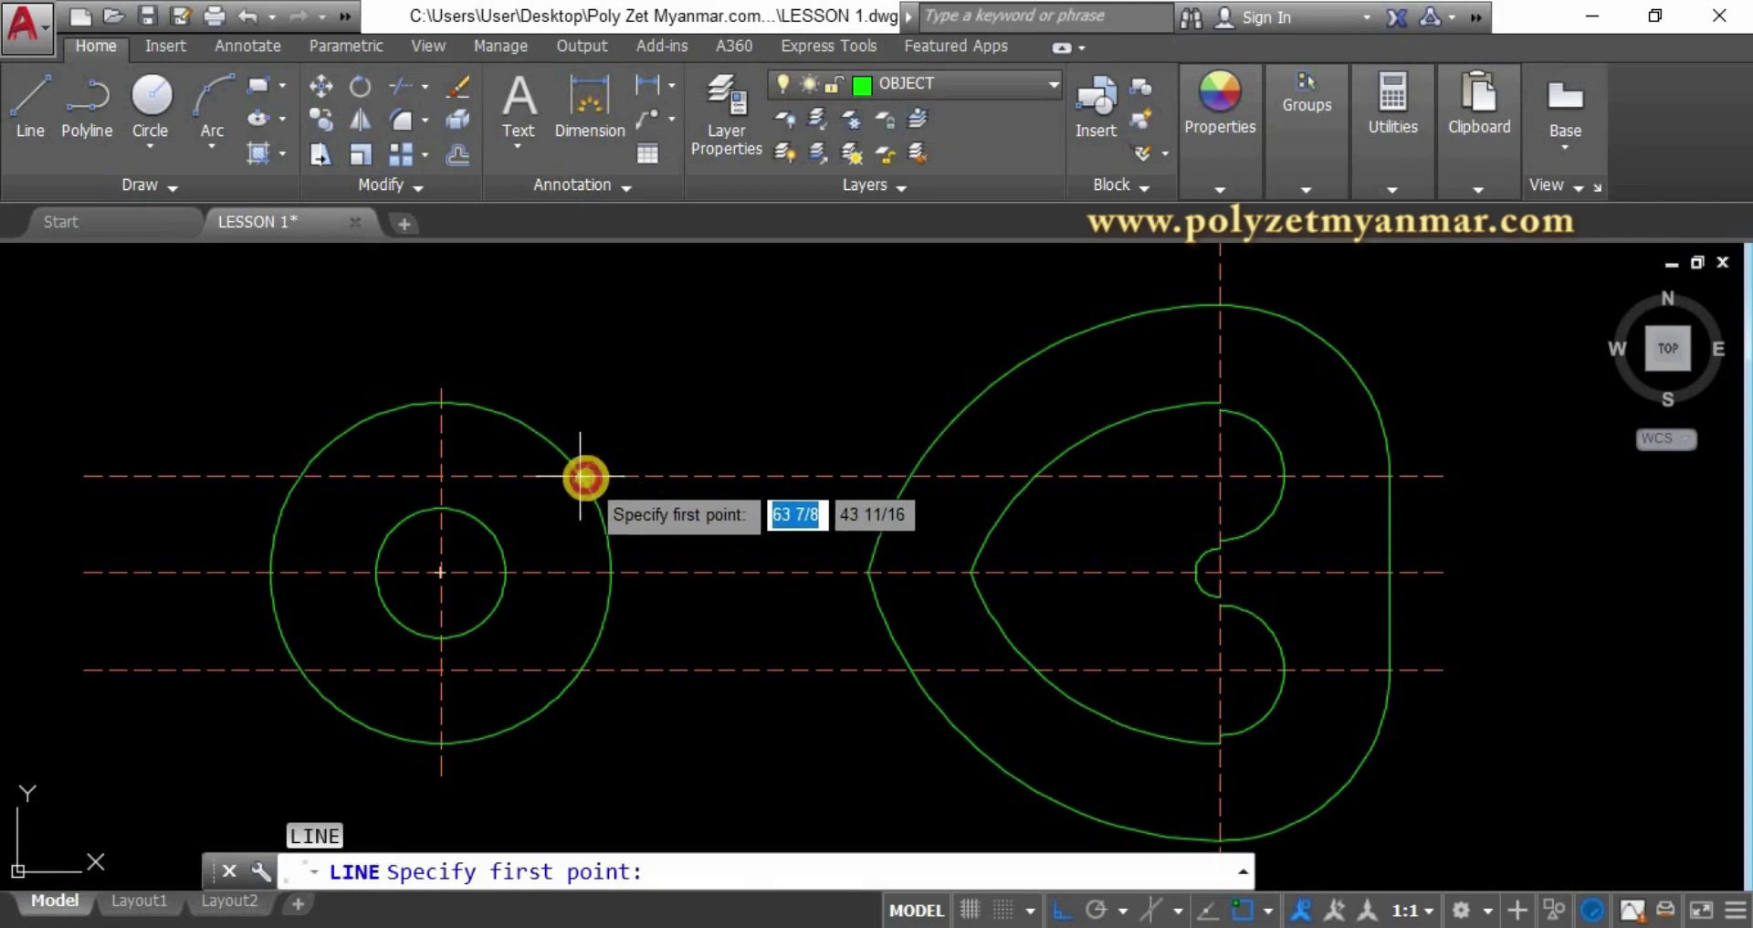
left_click(584, 476)
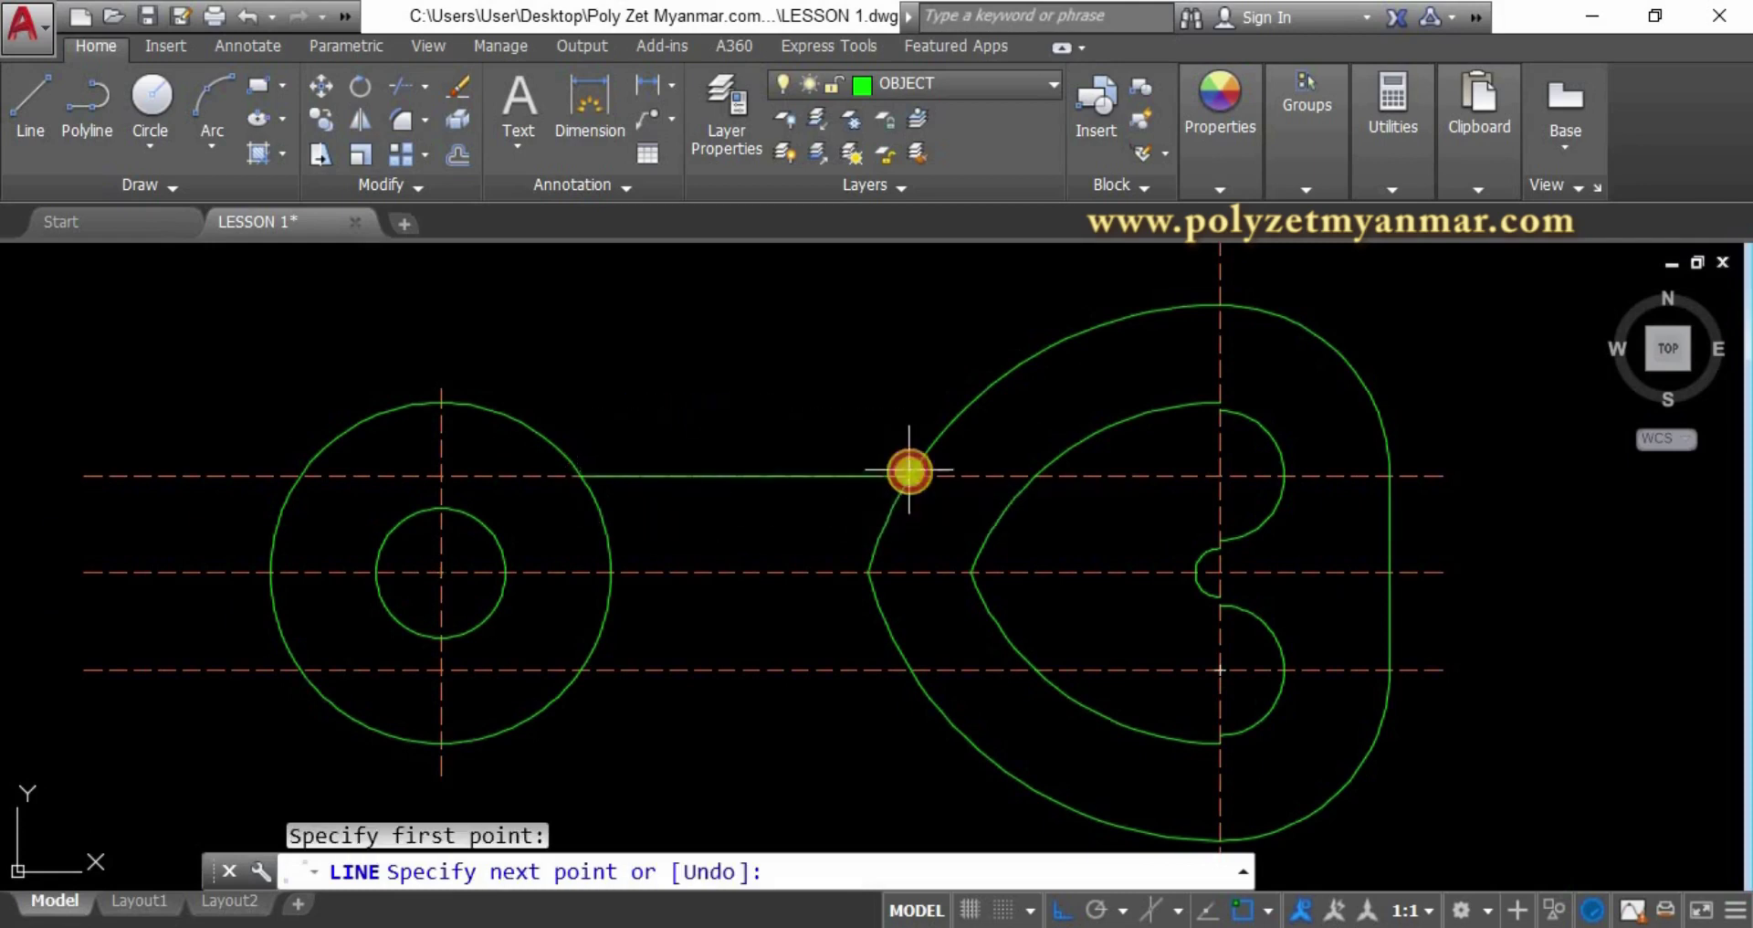
key("Return")
key("Return")
middle_click_drag(762, 575, 829, 468)
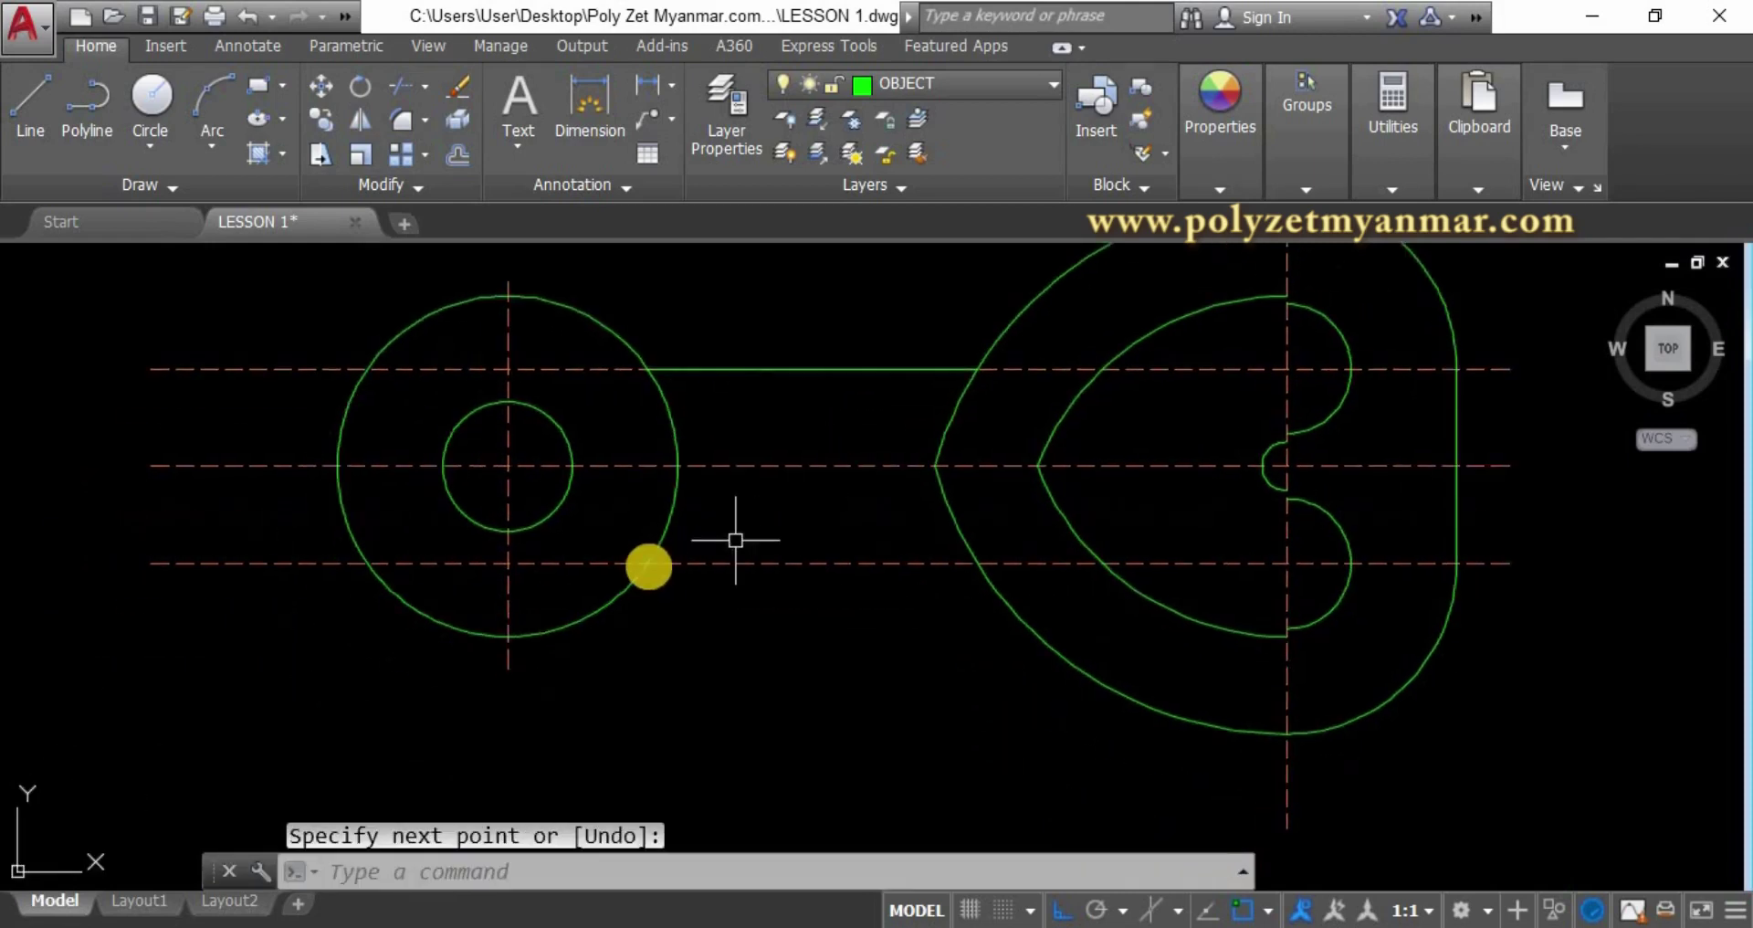
key("Return")
Draw the lower shank line from the hub circle to the eye's outer curve, then check Fig 3.
left_click(647, 563)
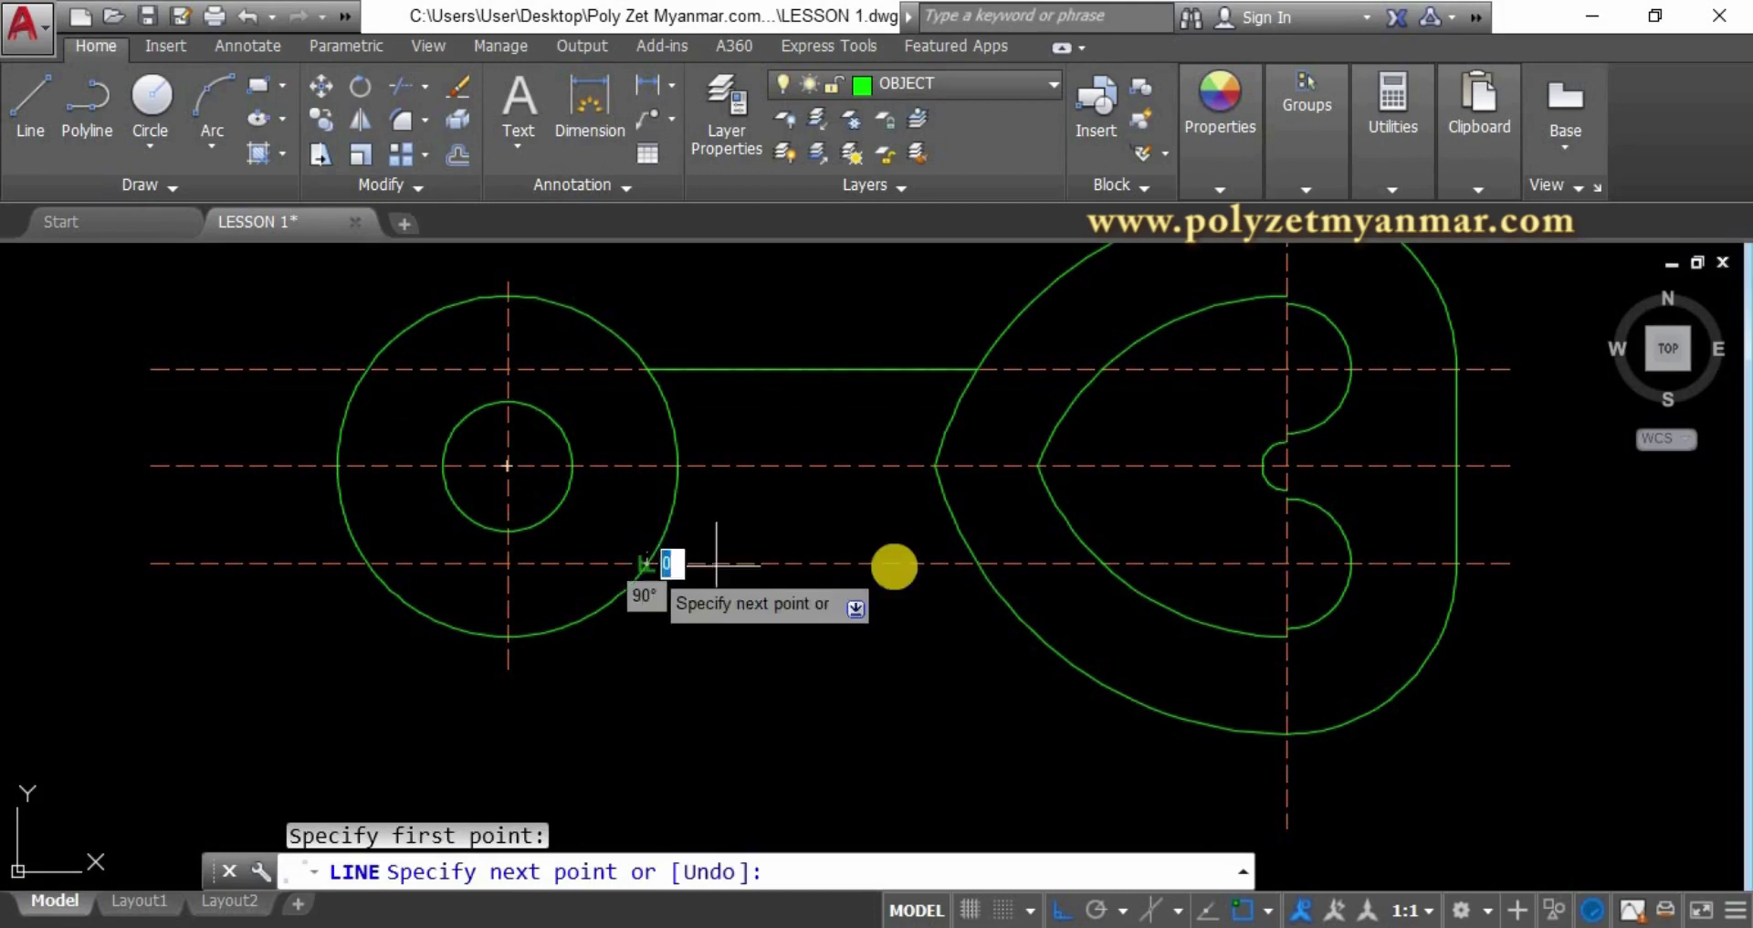
left_click(970, 564)
key("Return")
scroll(697, 662, "down", 2)
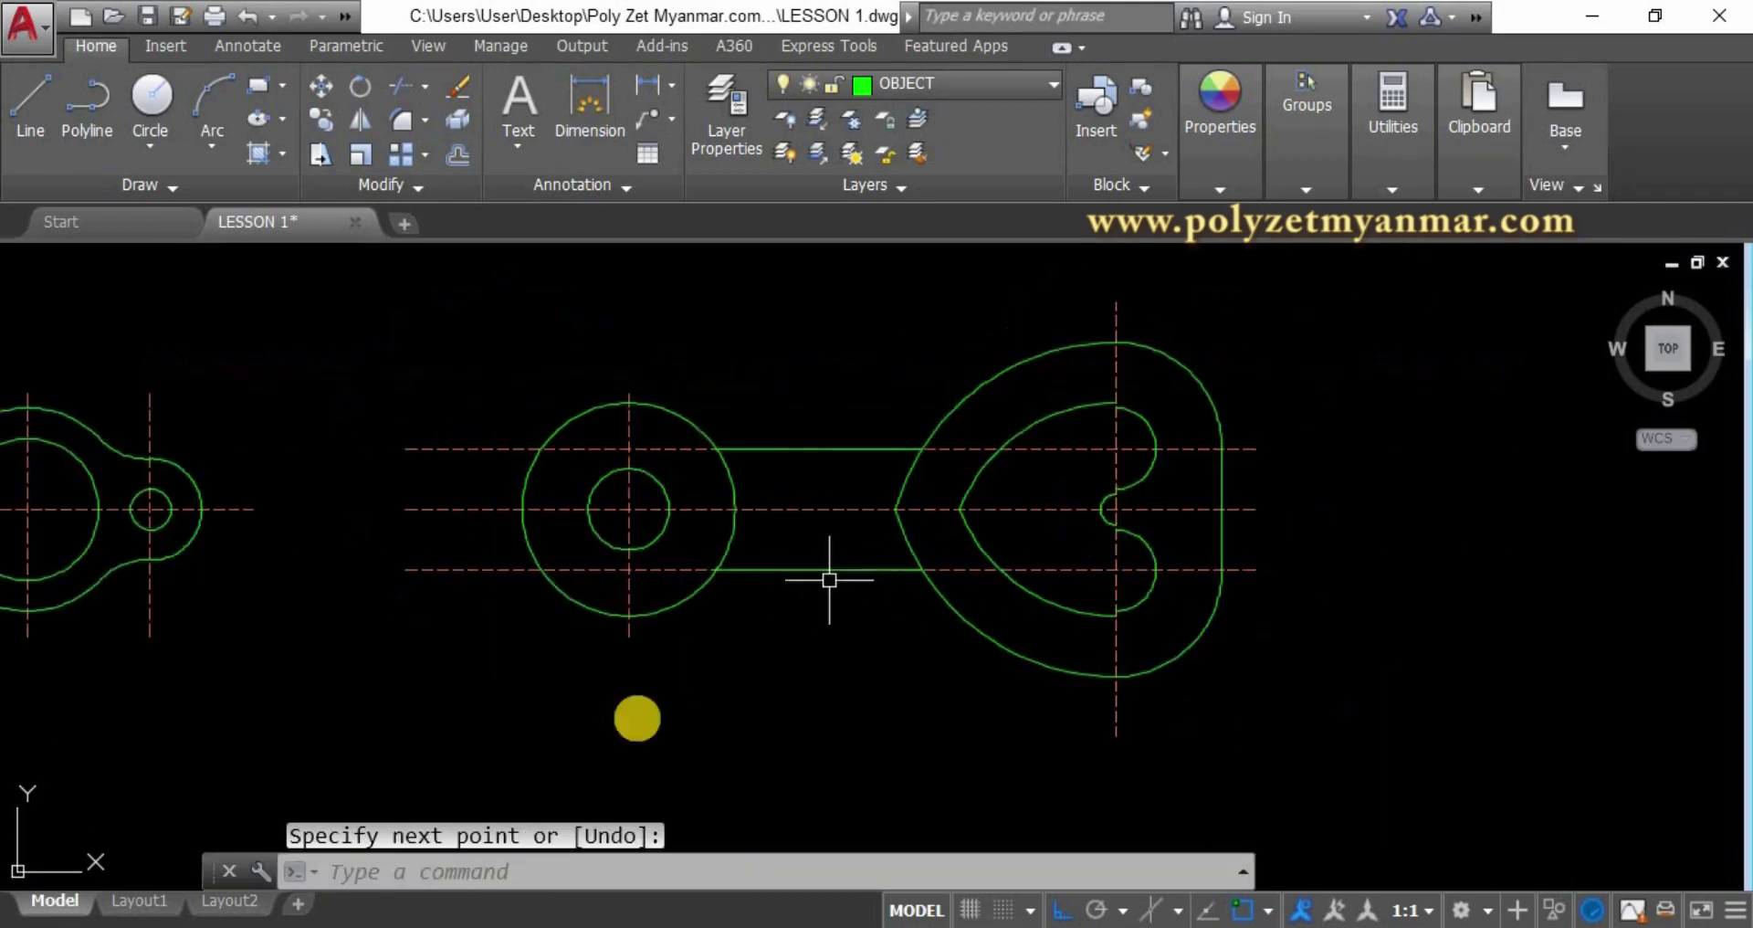
key("alt+Tab")
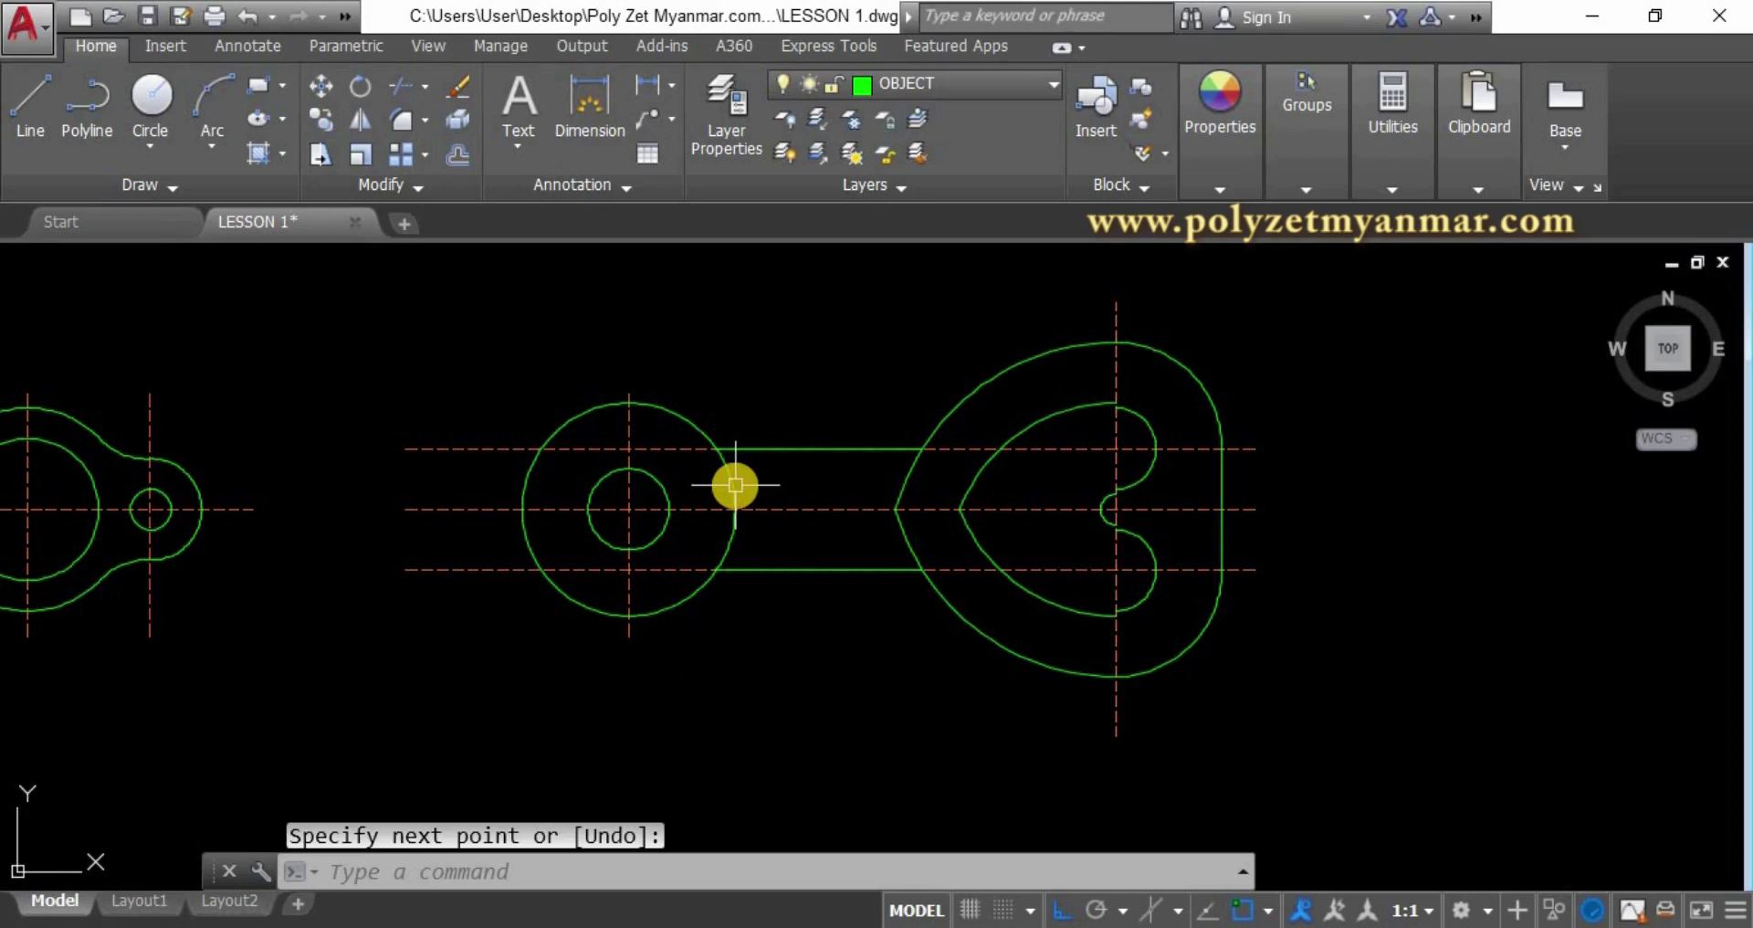
Set fillet radius 4 and fillet the top shank line into the hub circle and the eye curve.
type("f")
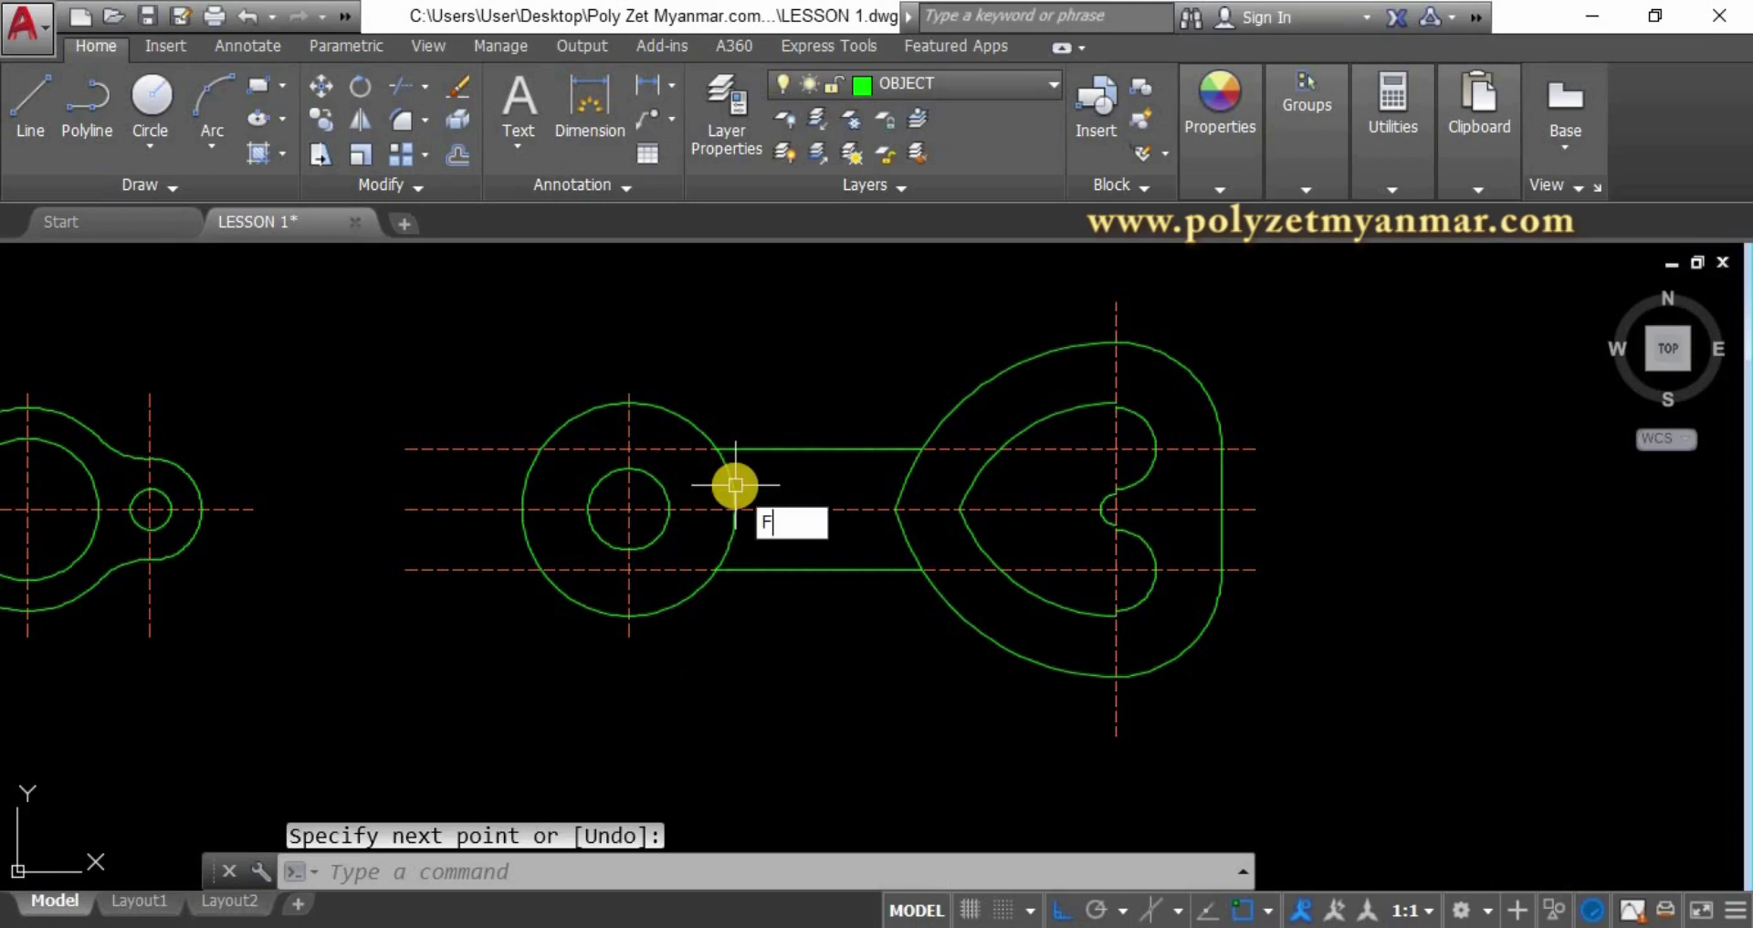
key("Return")
type("R")
key("Return")
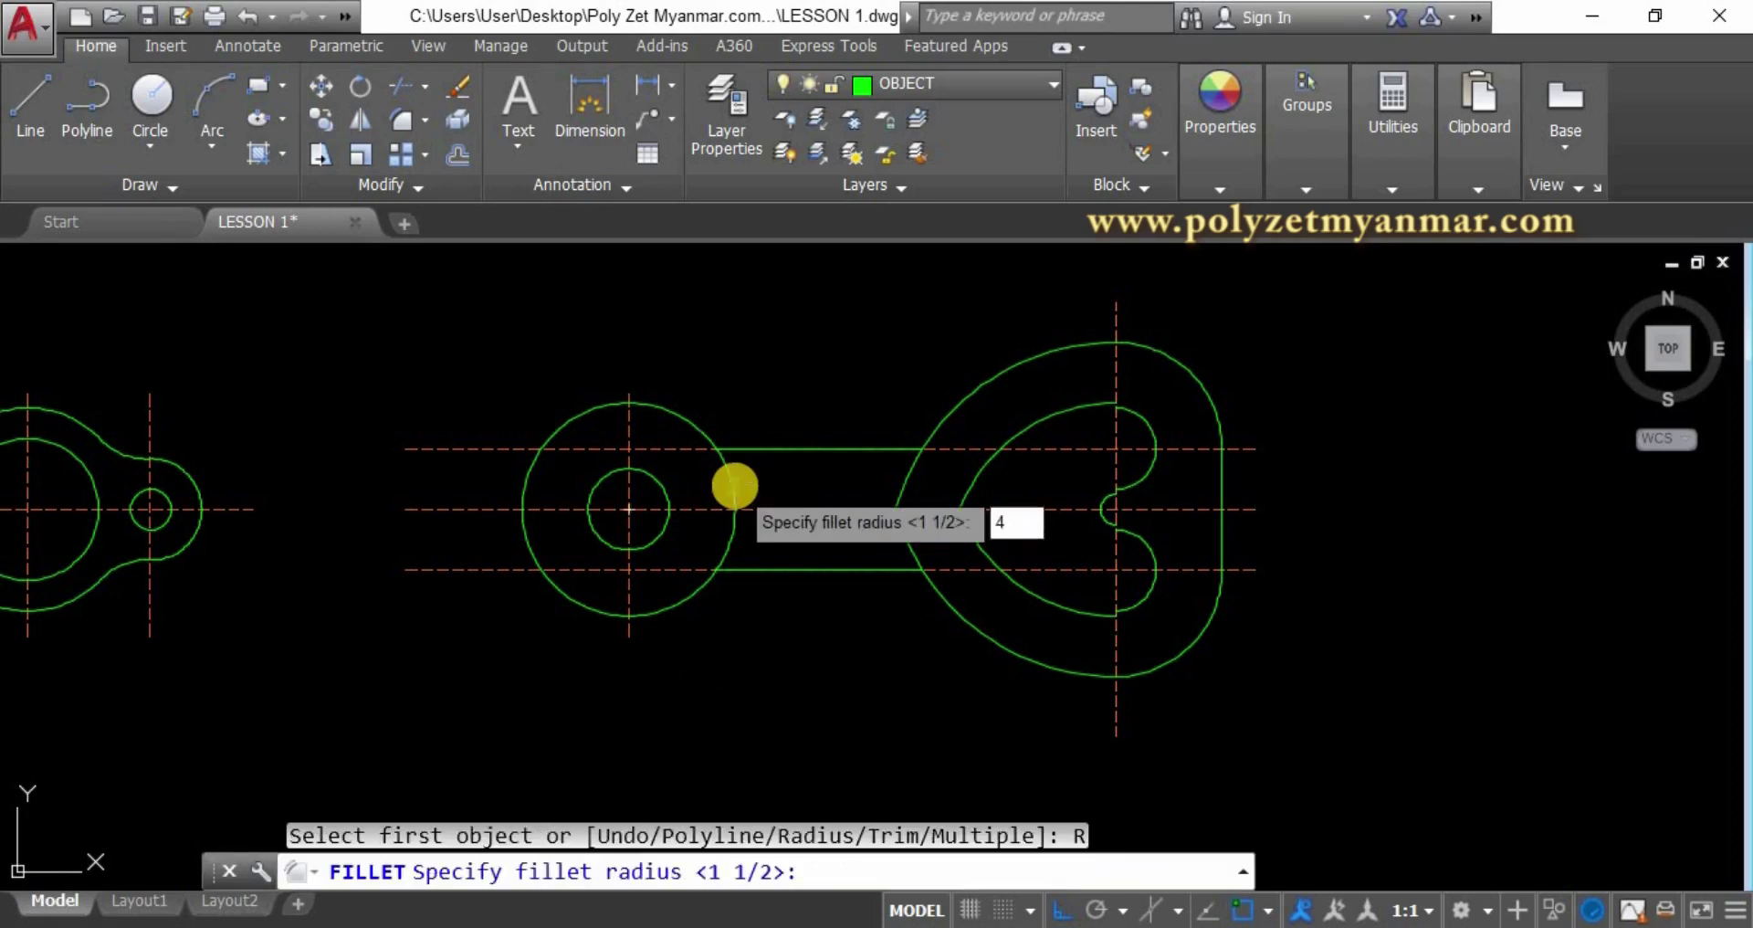
key("Return")
left_click(698, 435)
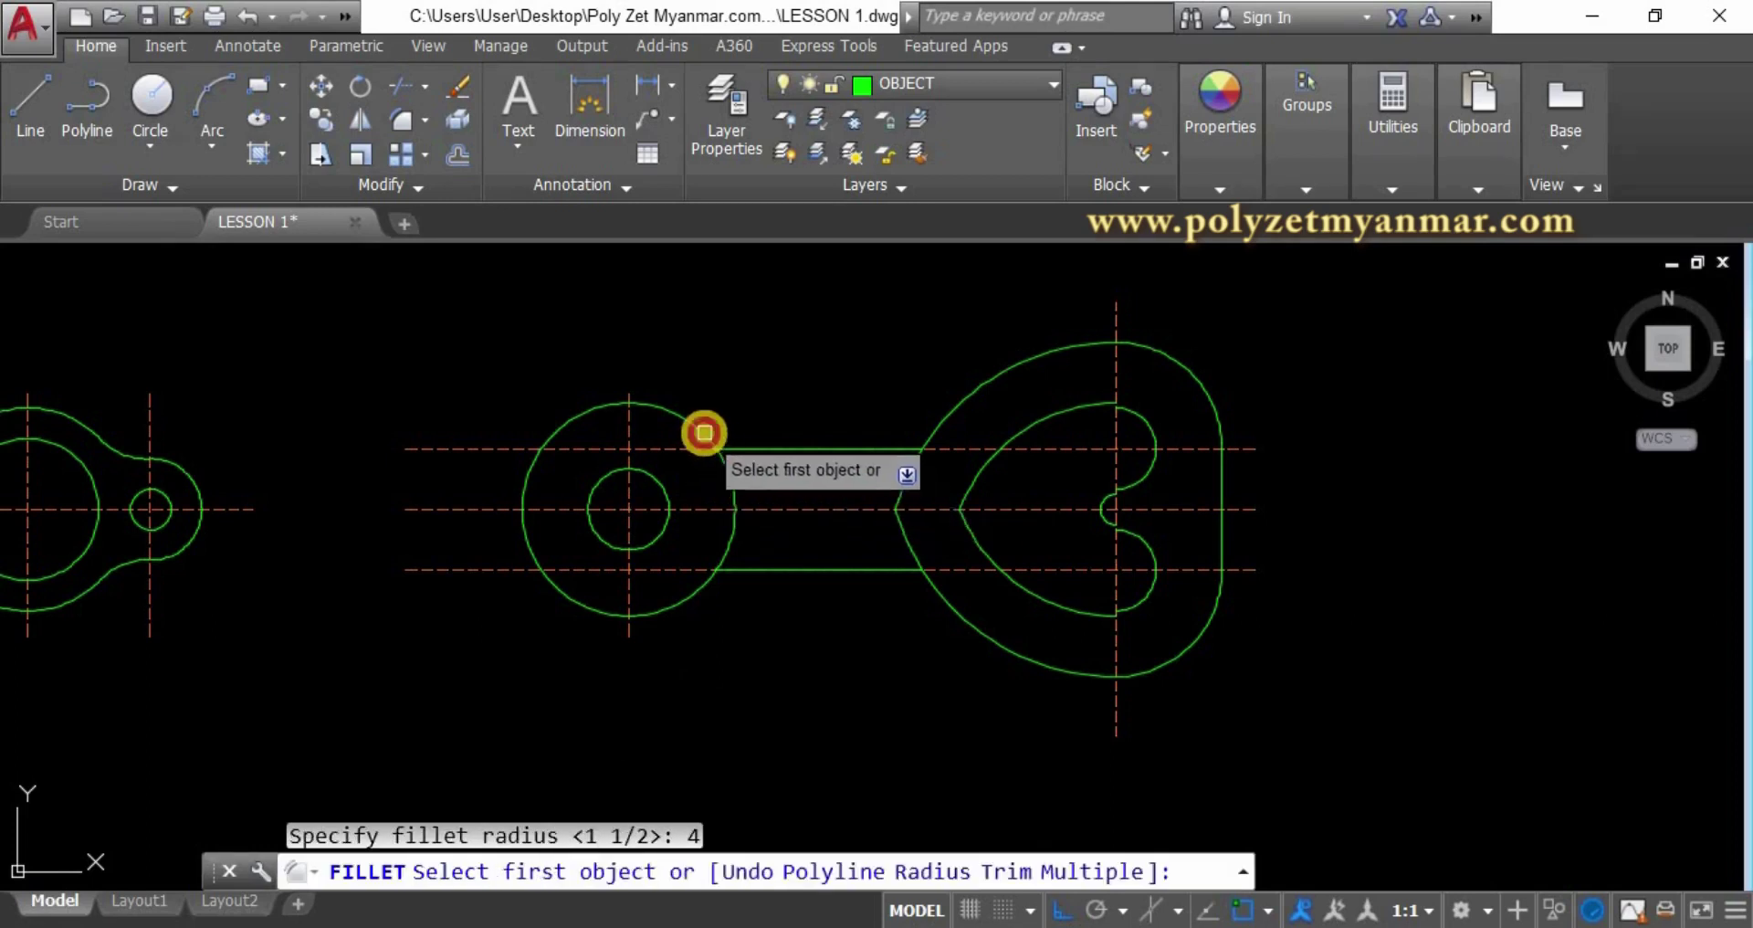
left_click(749, 446)
scroll(842, 447, "up", 2)
key("Return")
left_click(904, 445)
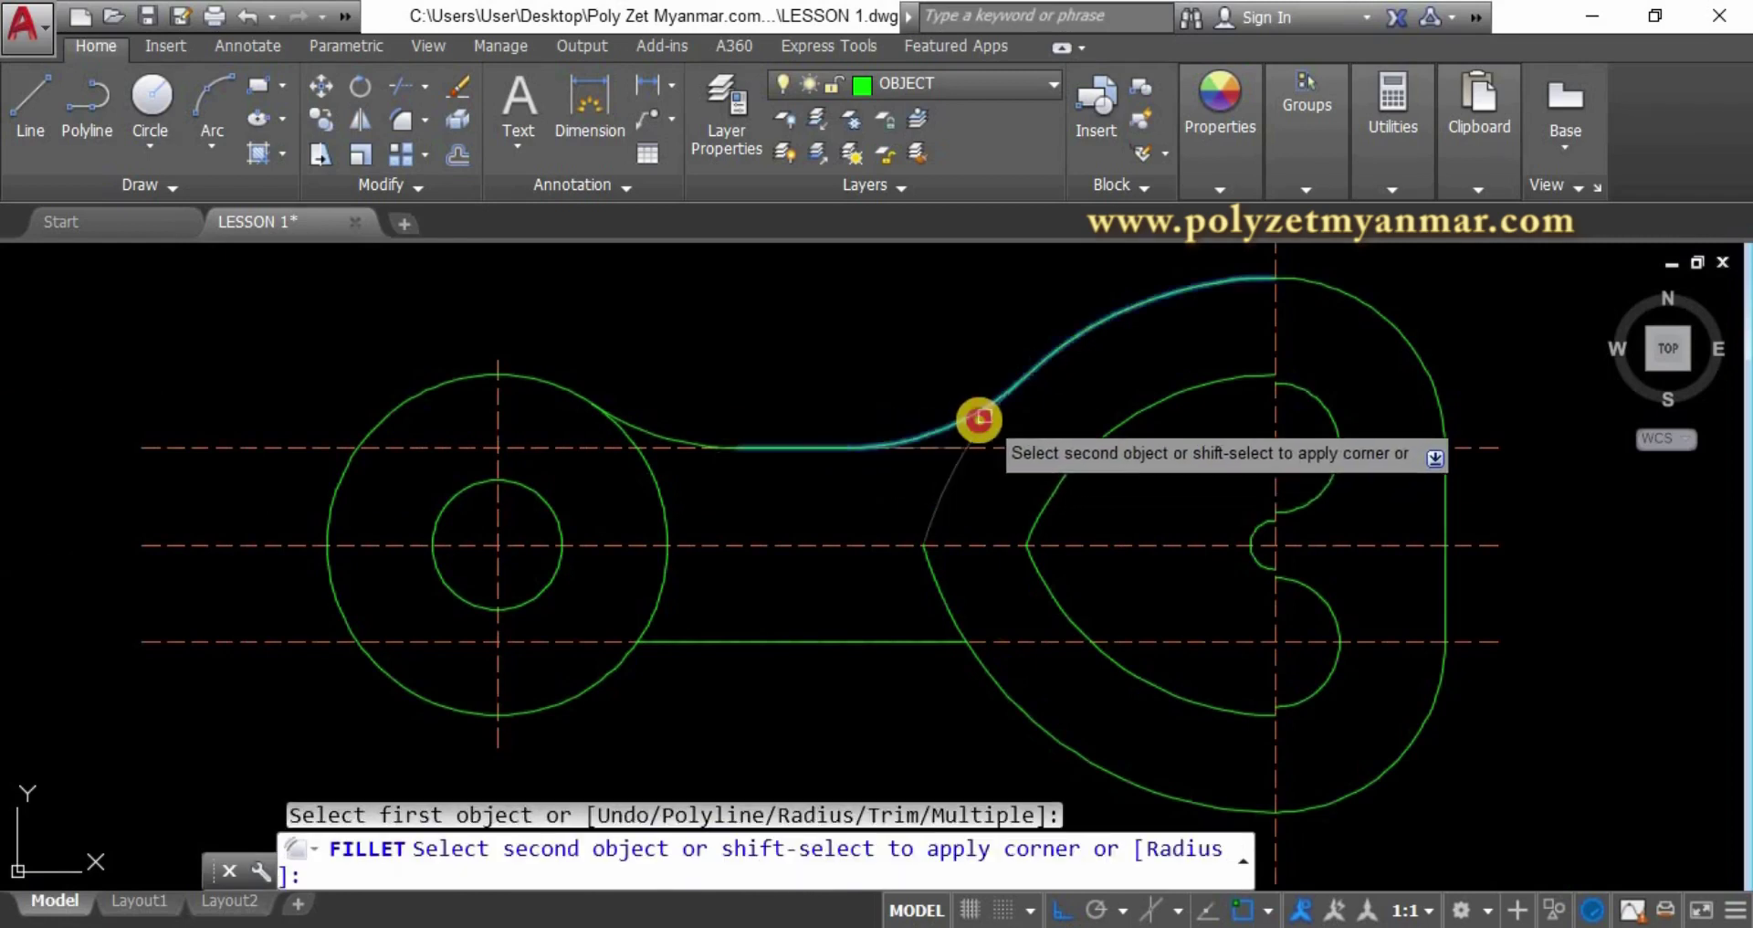
left_click(983, 417)
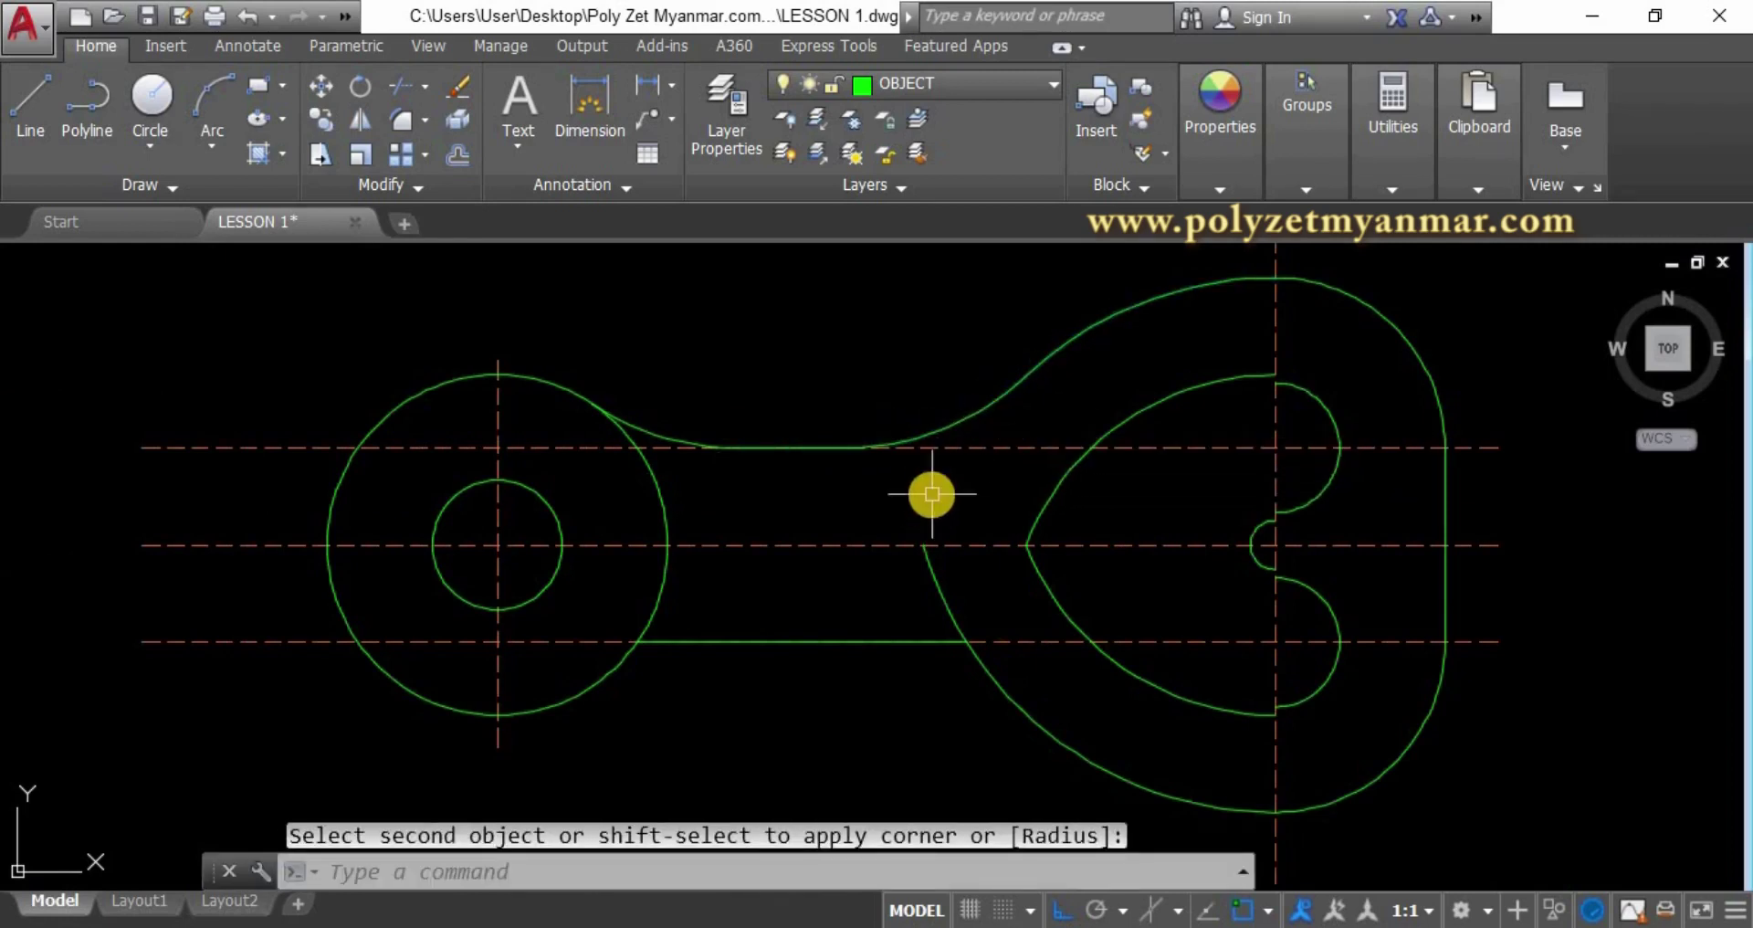
Fillet the bottom shank line into the hub circle and the eye curve, then compare with the PDF.
middle_click_drag(751, 548, 752, 462)
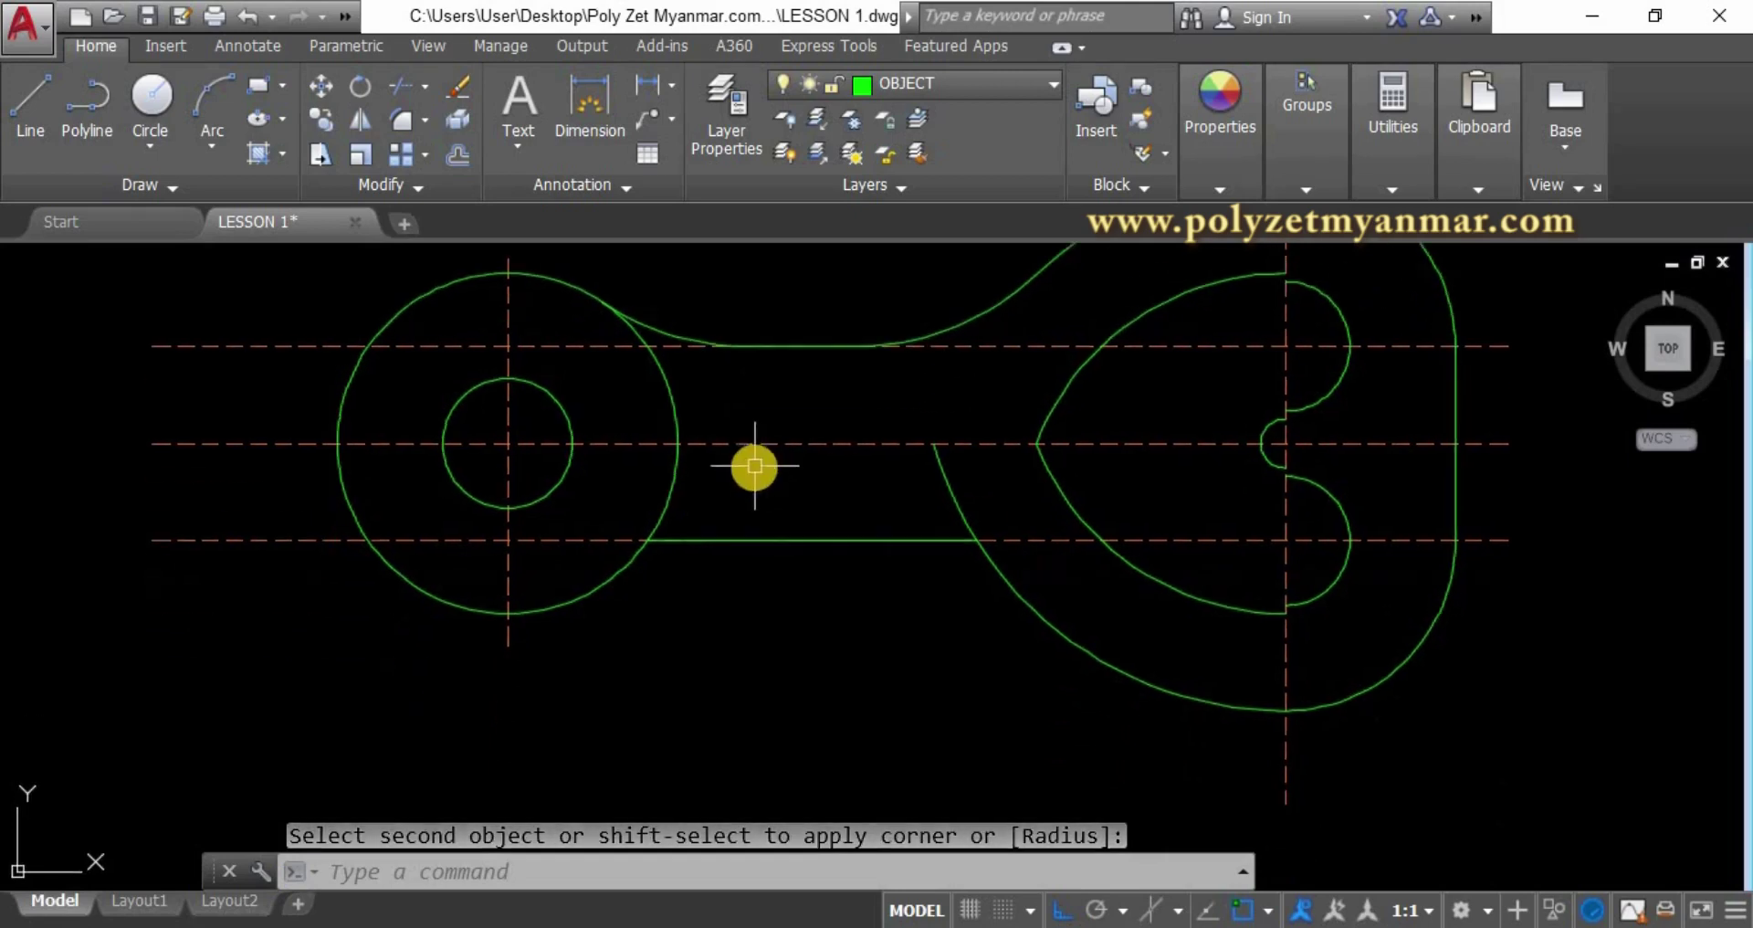
key("Return")
left_click(677, 546)
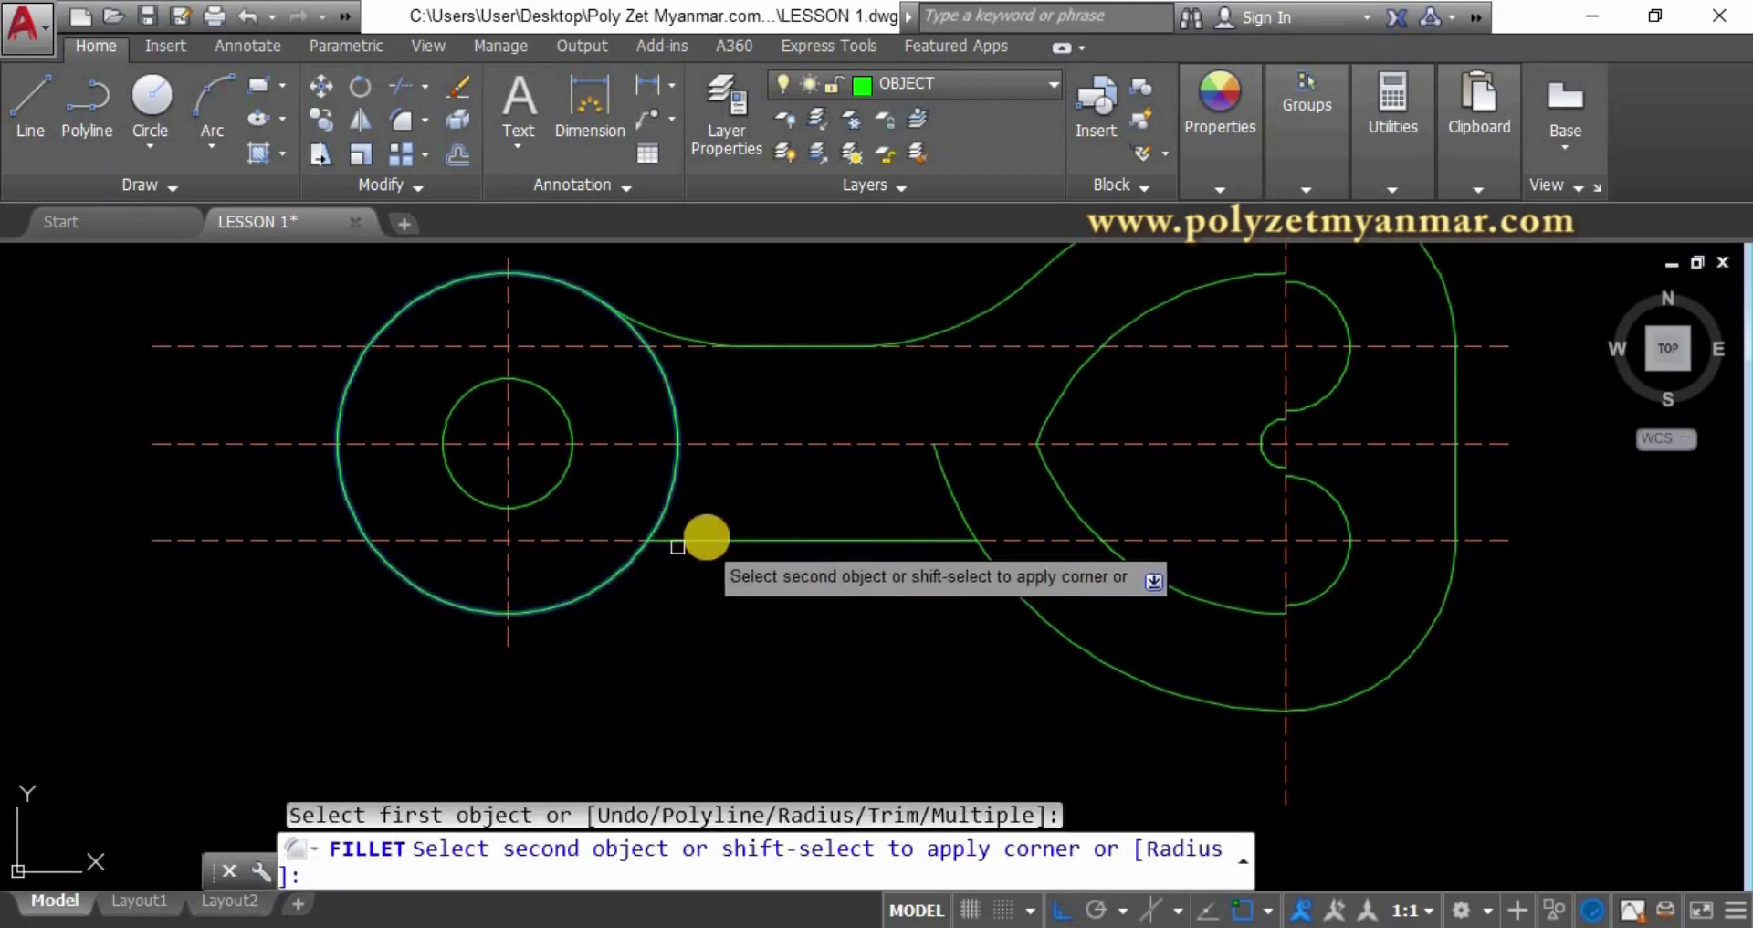
left_click(705, 539)
key("Return")
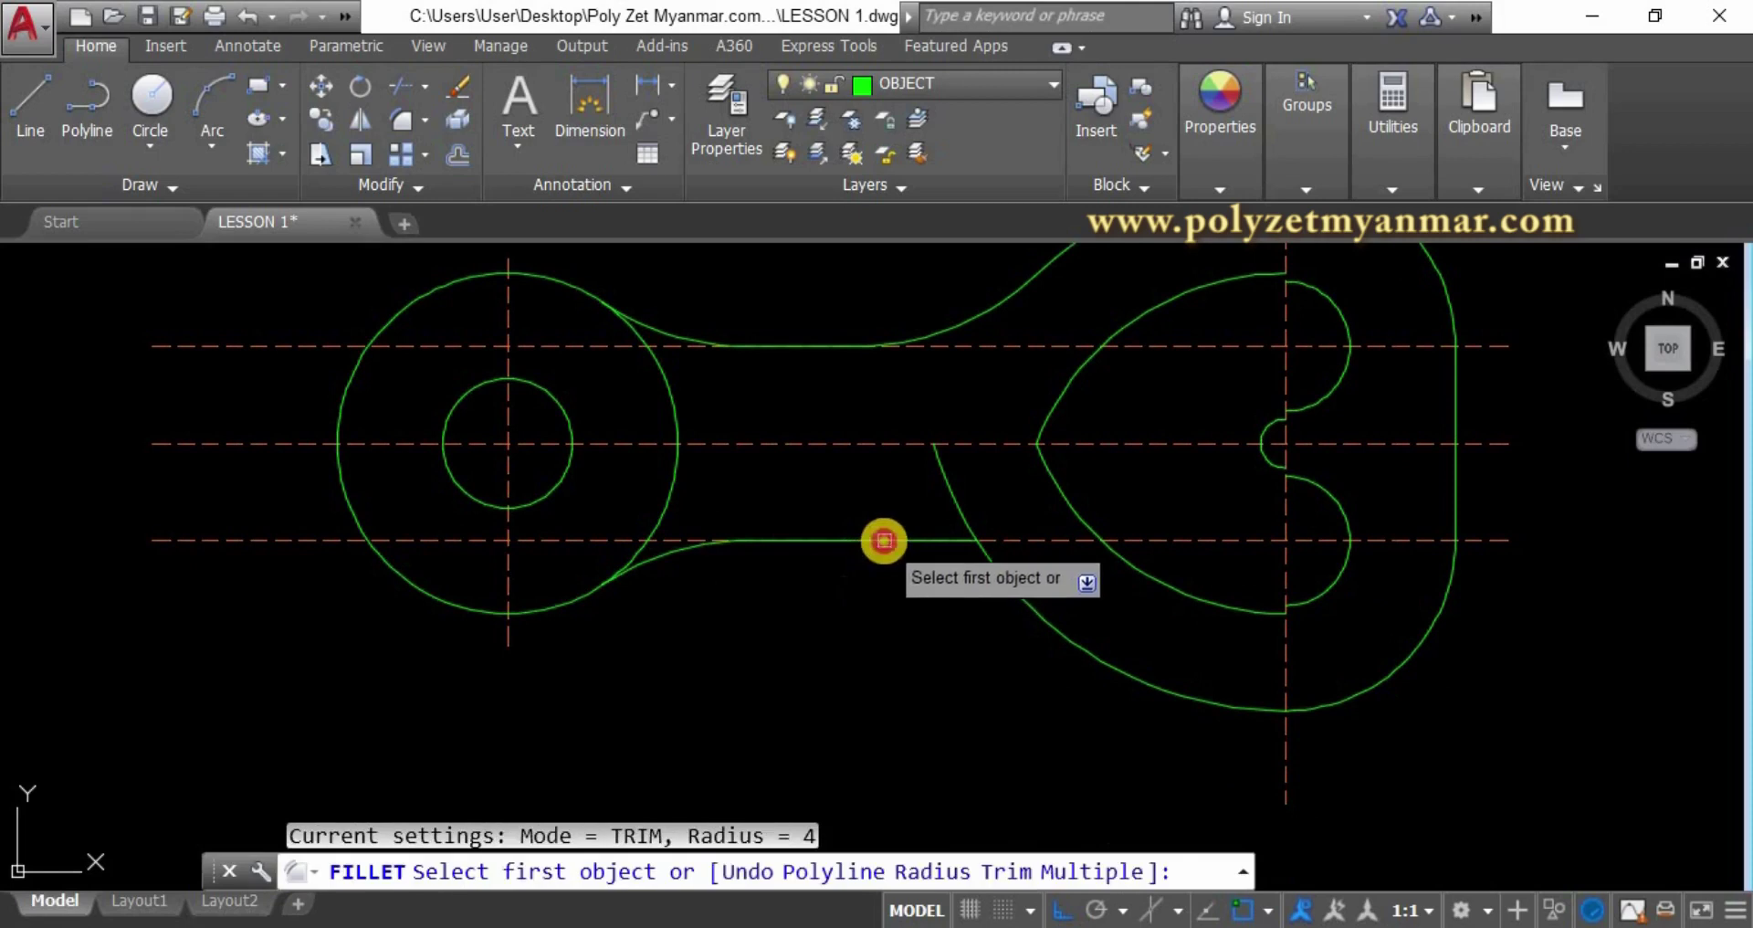
left_click(884, 542)
left_click(993, 575)
scroll(945, 611, "down", 2)
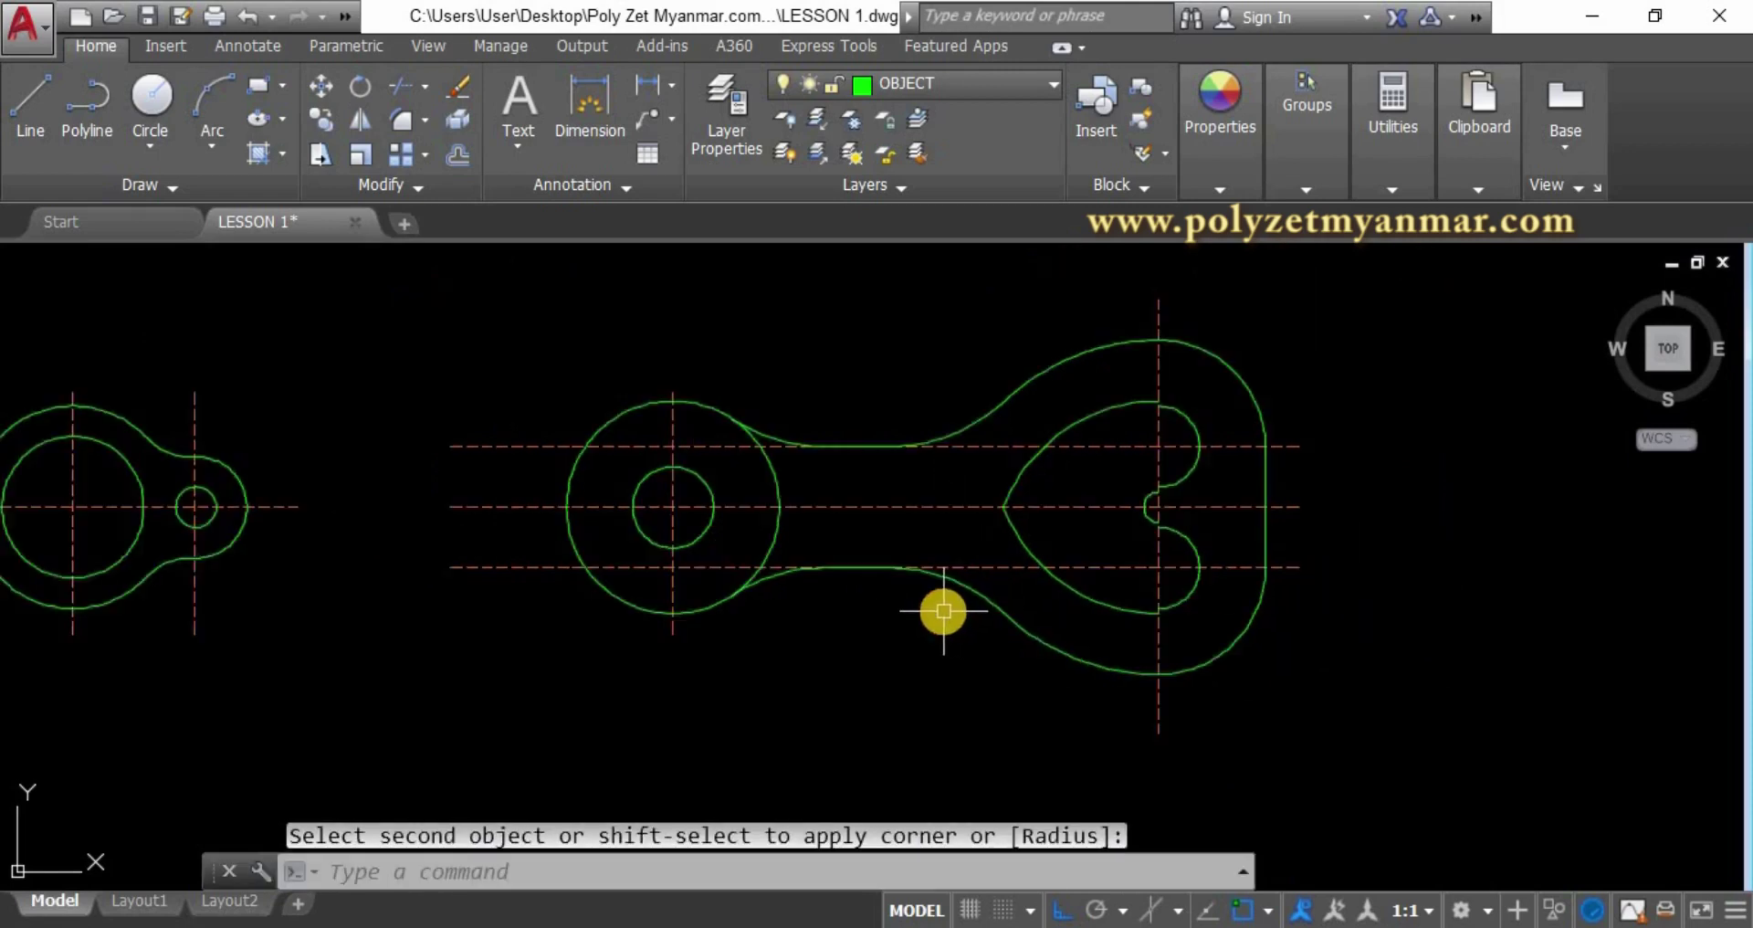
scroll(944, 610, "down", 2)
key("alt+Tab")
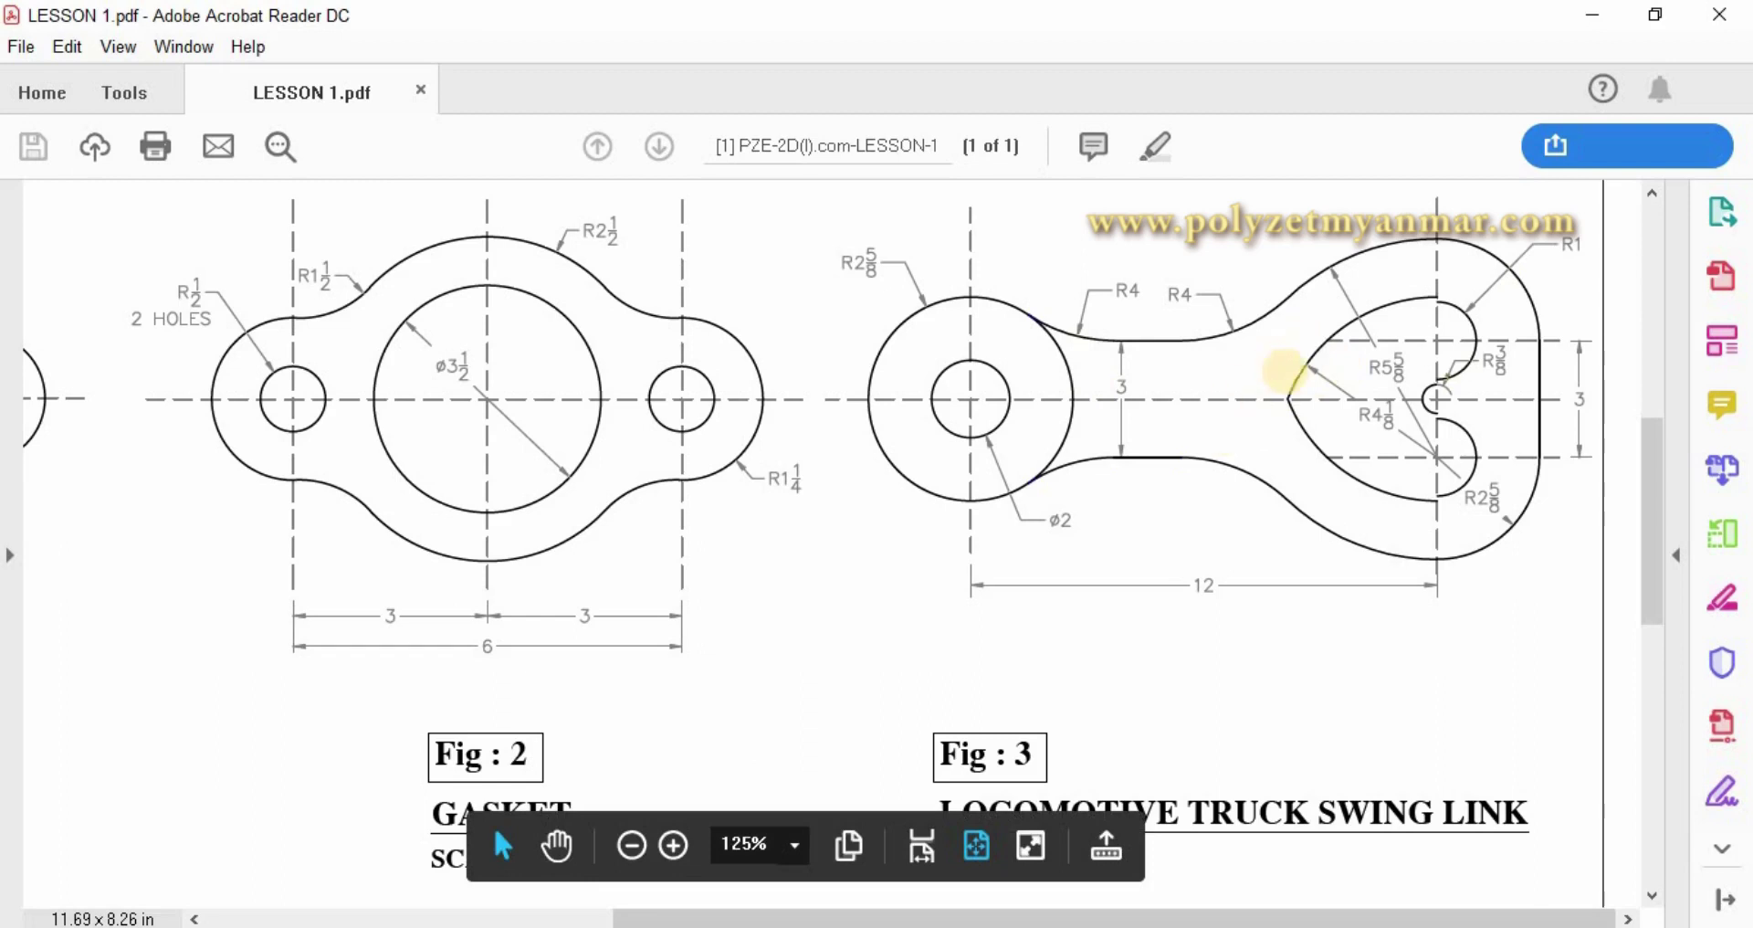
key("alt+Tab")
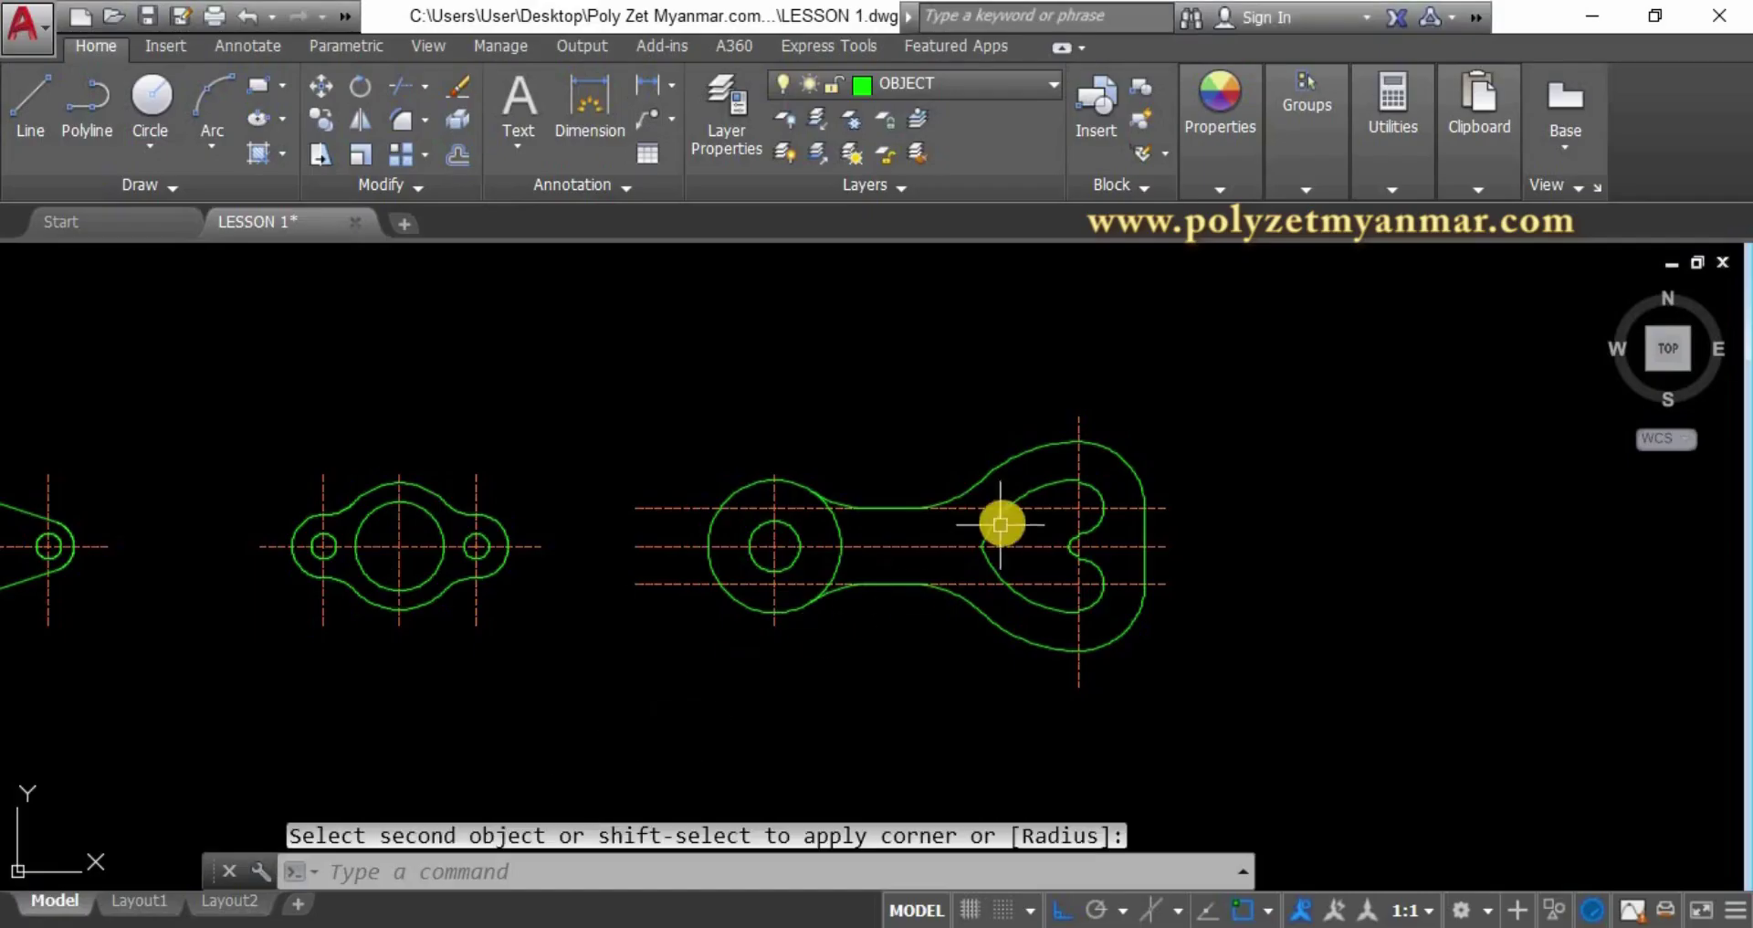
Trim the eye's upper and lower centerlines back at its inner arcs.
scroll(1002, 522, "up", 3)
type("tr")
key("Return")
left_click(984, 513)
left_click(970, 634)
key("Return")
left_click(914, 680)
left_click(943, 487)
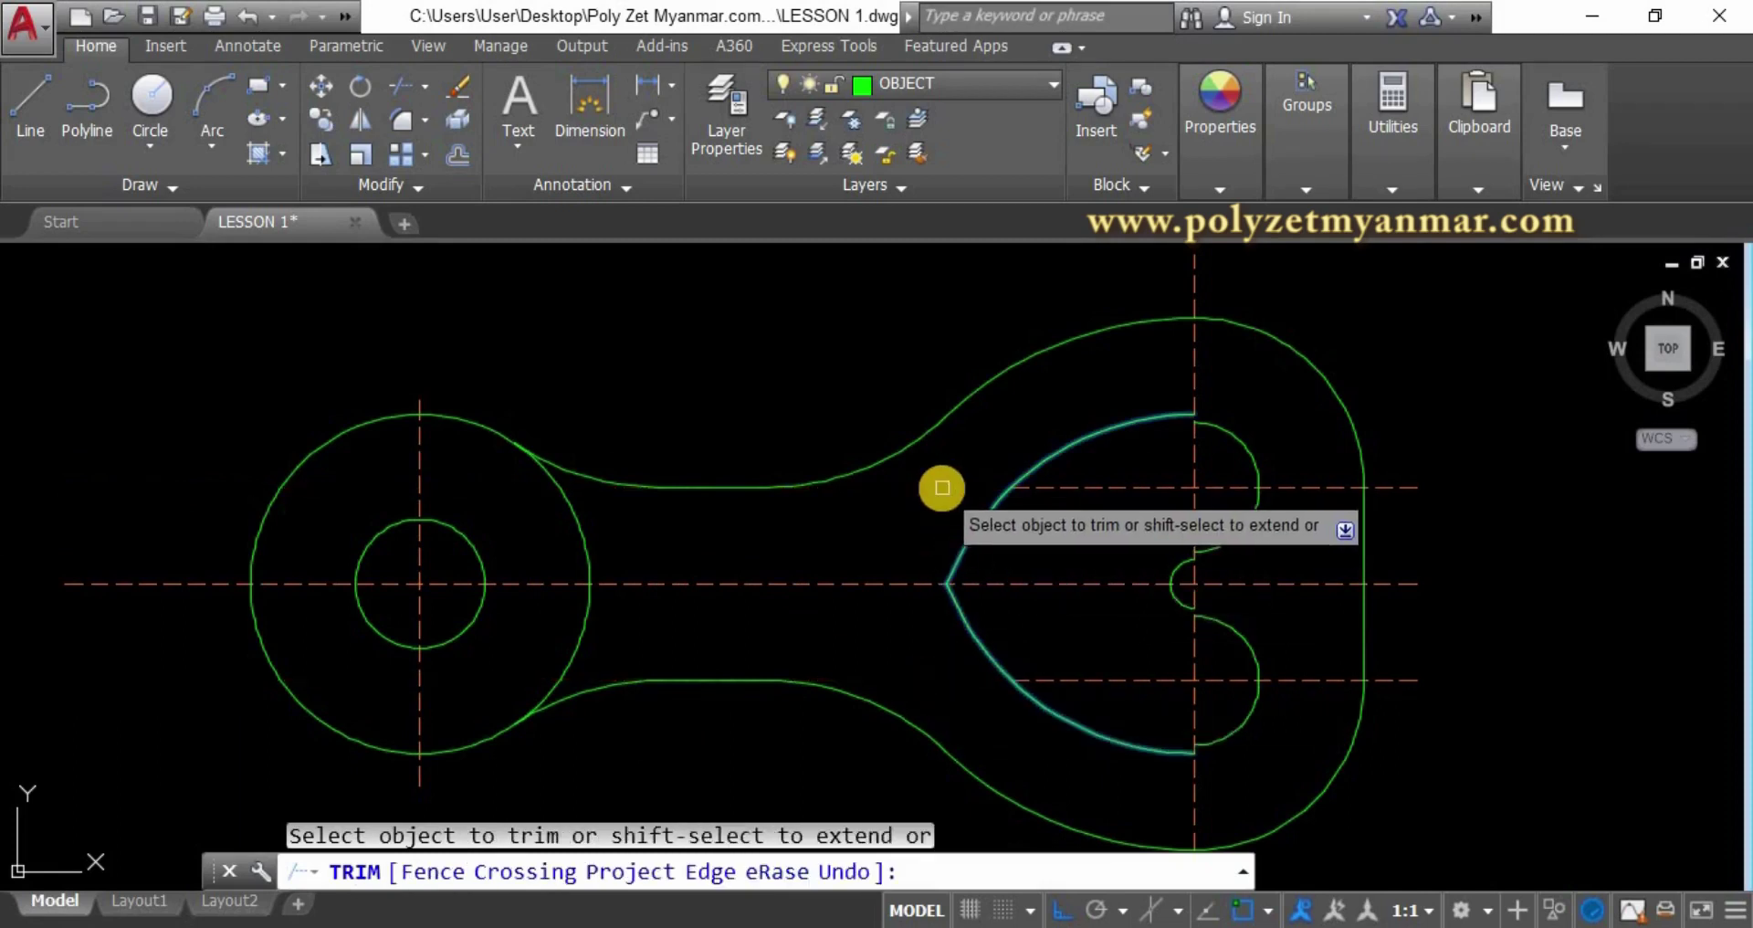
key("Return")
scroll(942, 488, "down", 2)
Extend the hub circle's vertical centerline further above and below the circle.
left_click(616, 493)
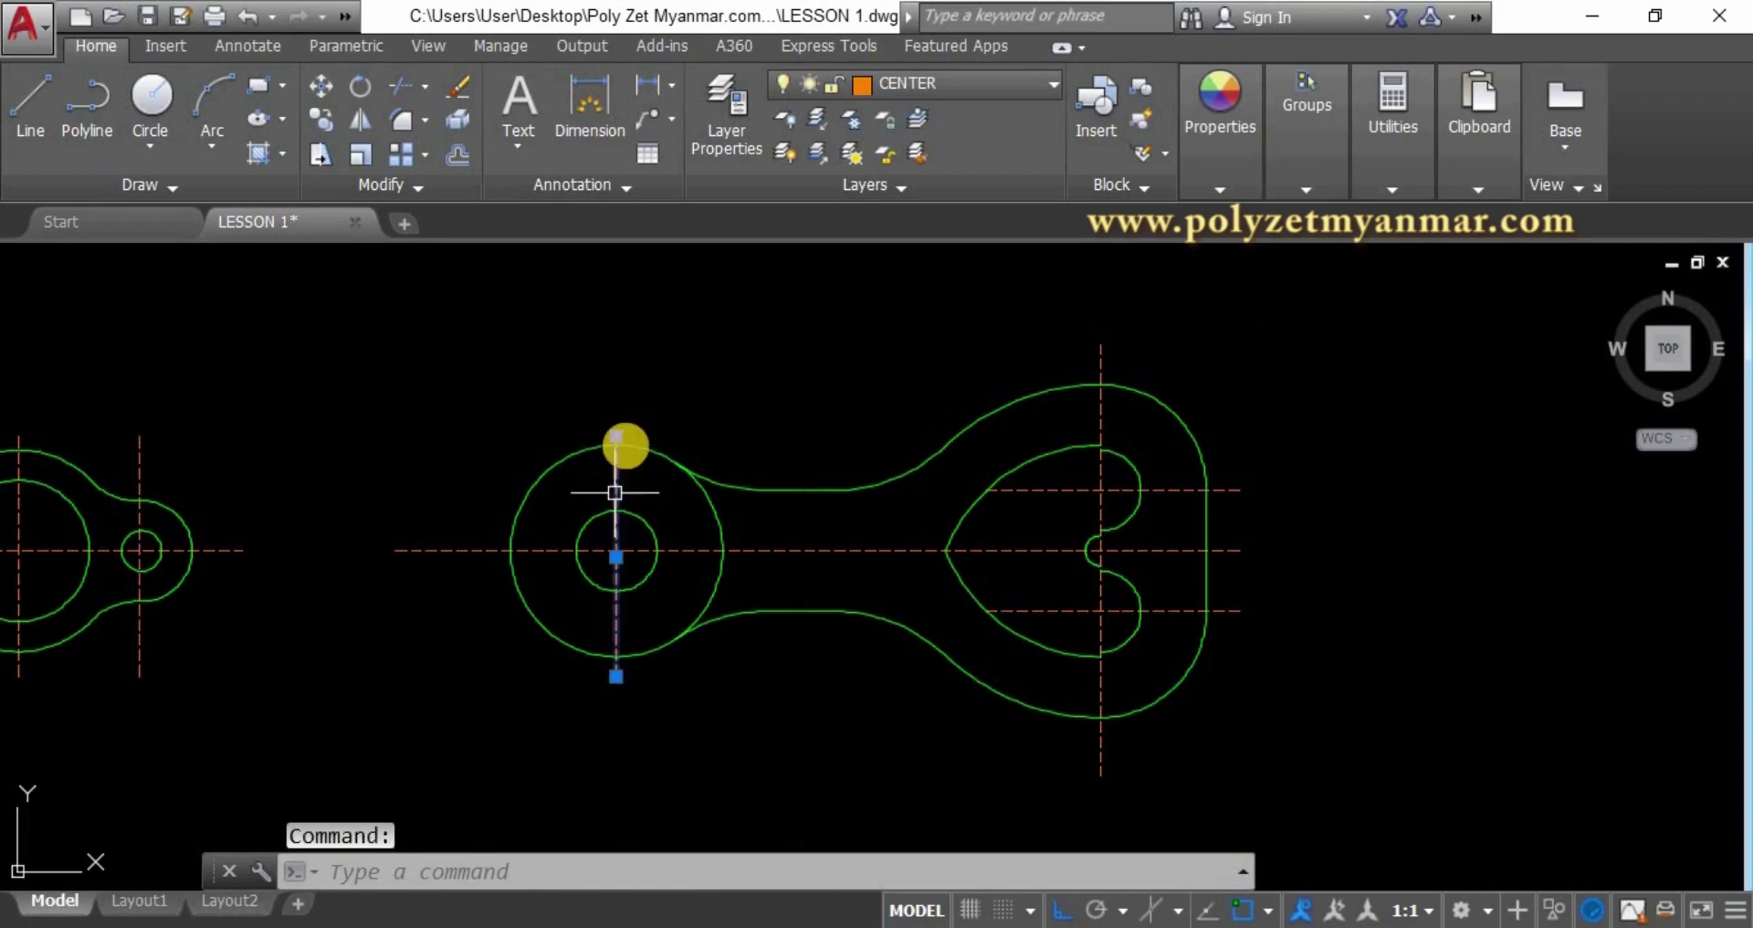
left_click(616, 436)
left_click(617, 400)
left_click(617, 676)
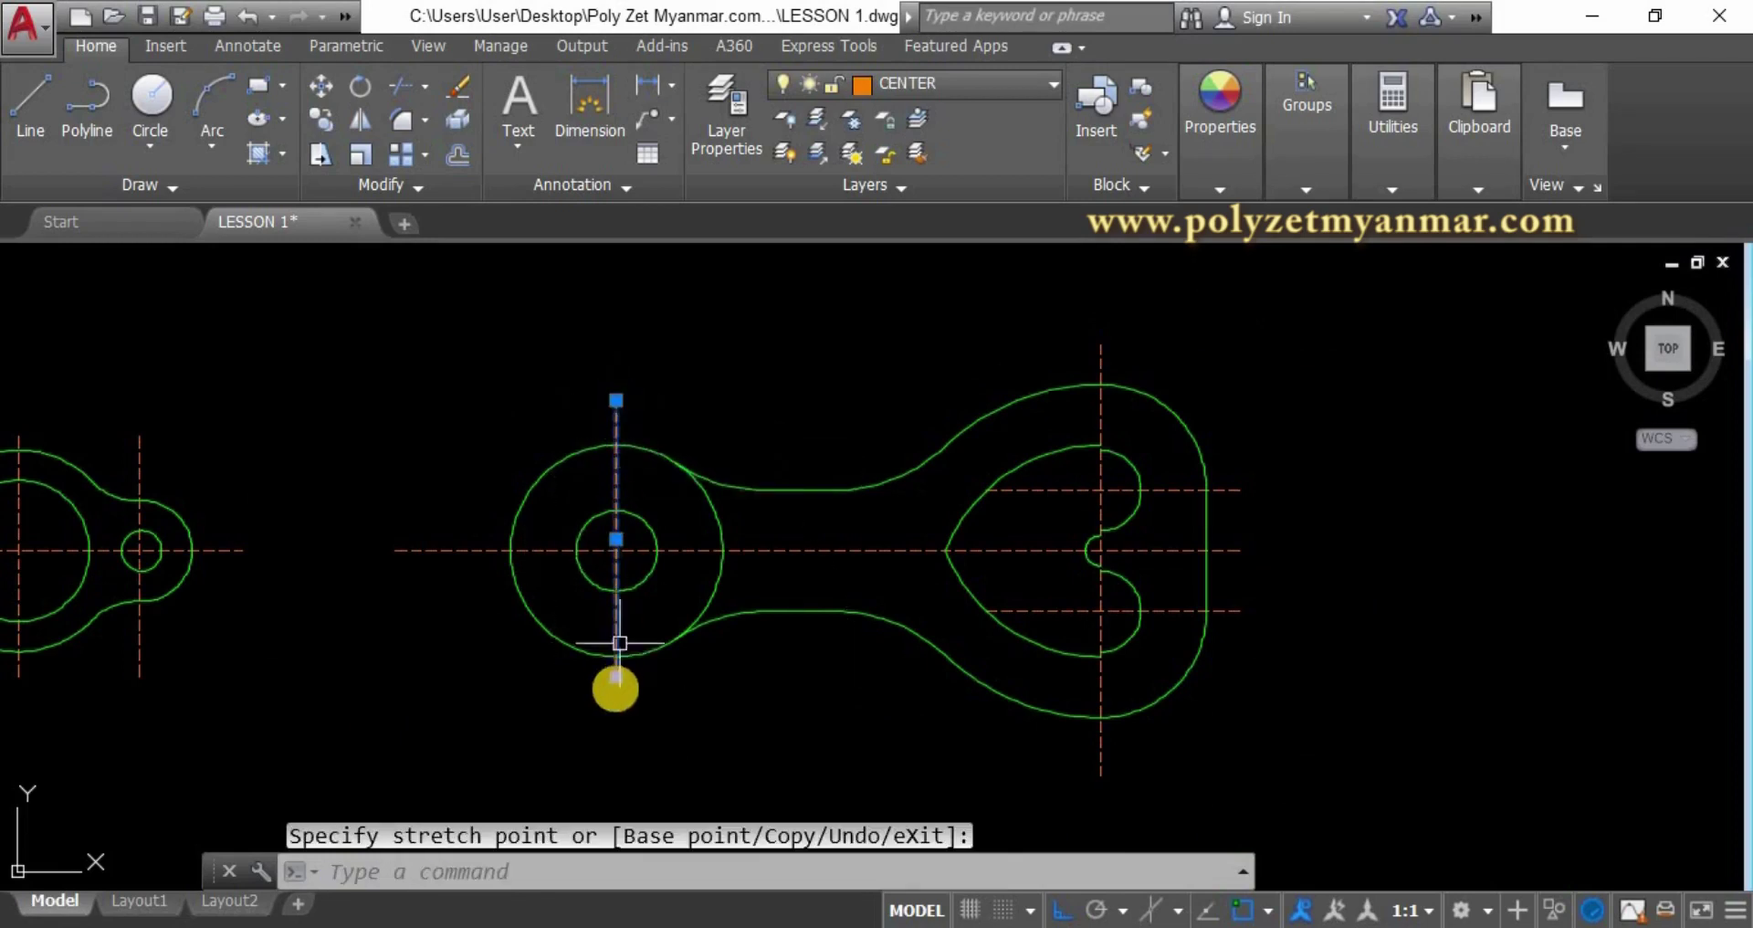
left_click(616, 744)
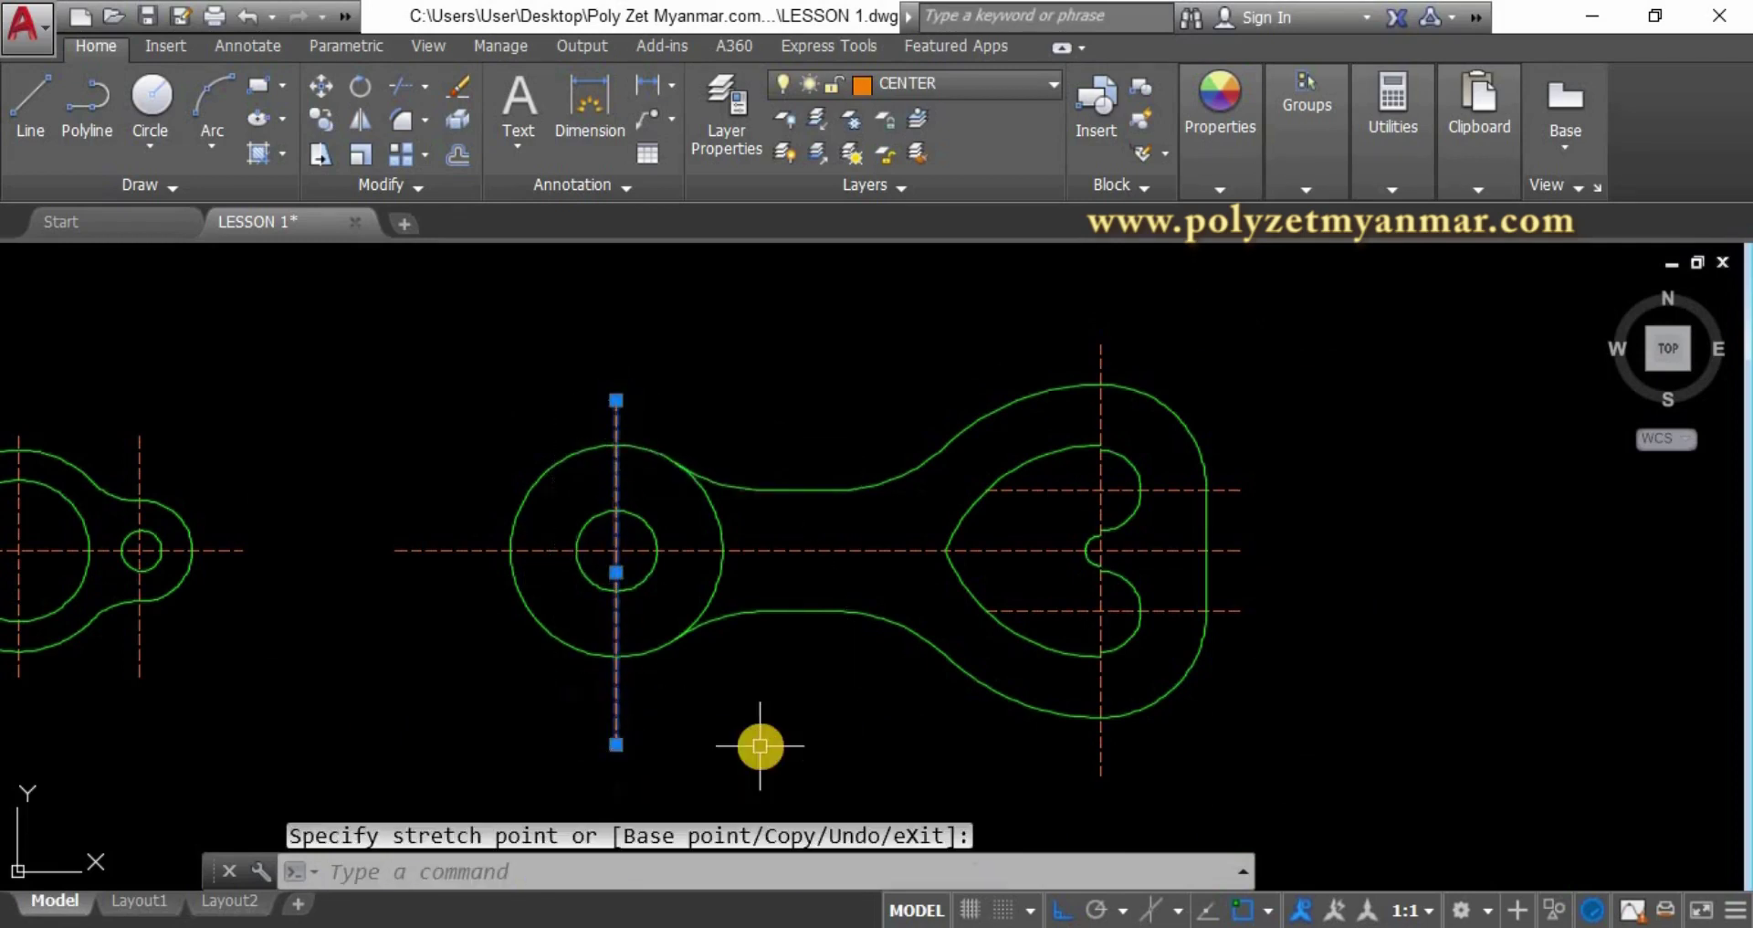
key("Escape")
Shorten the left end of the hub's horizontal centerline closer to the circle.
left_click(441, 551)
left_click(409, 537)
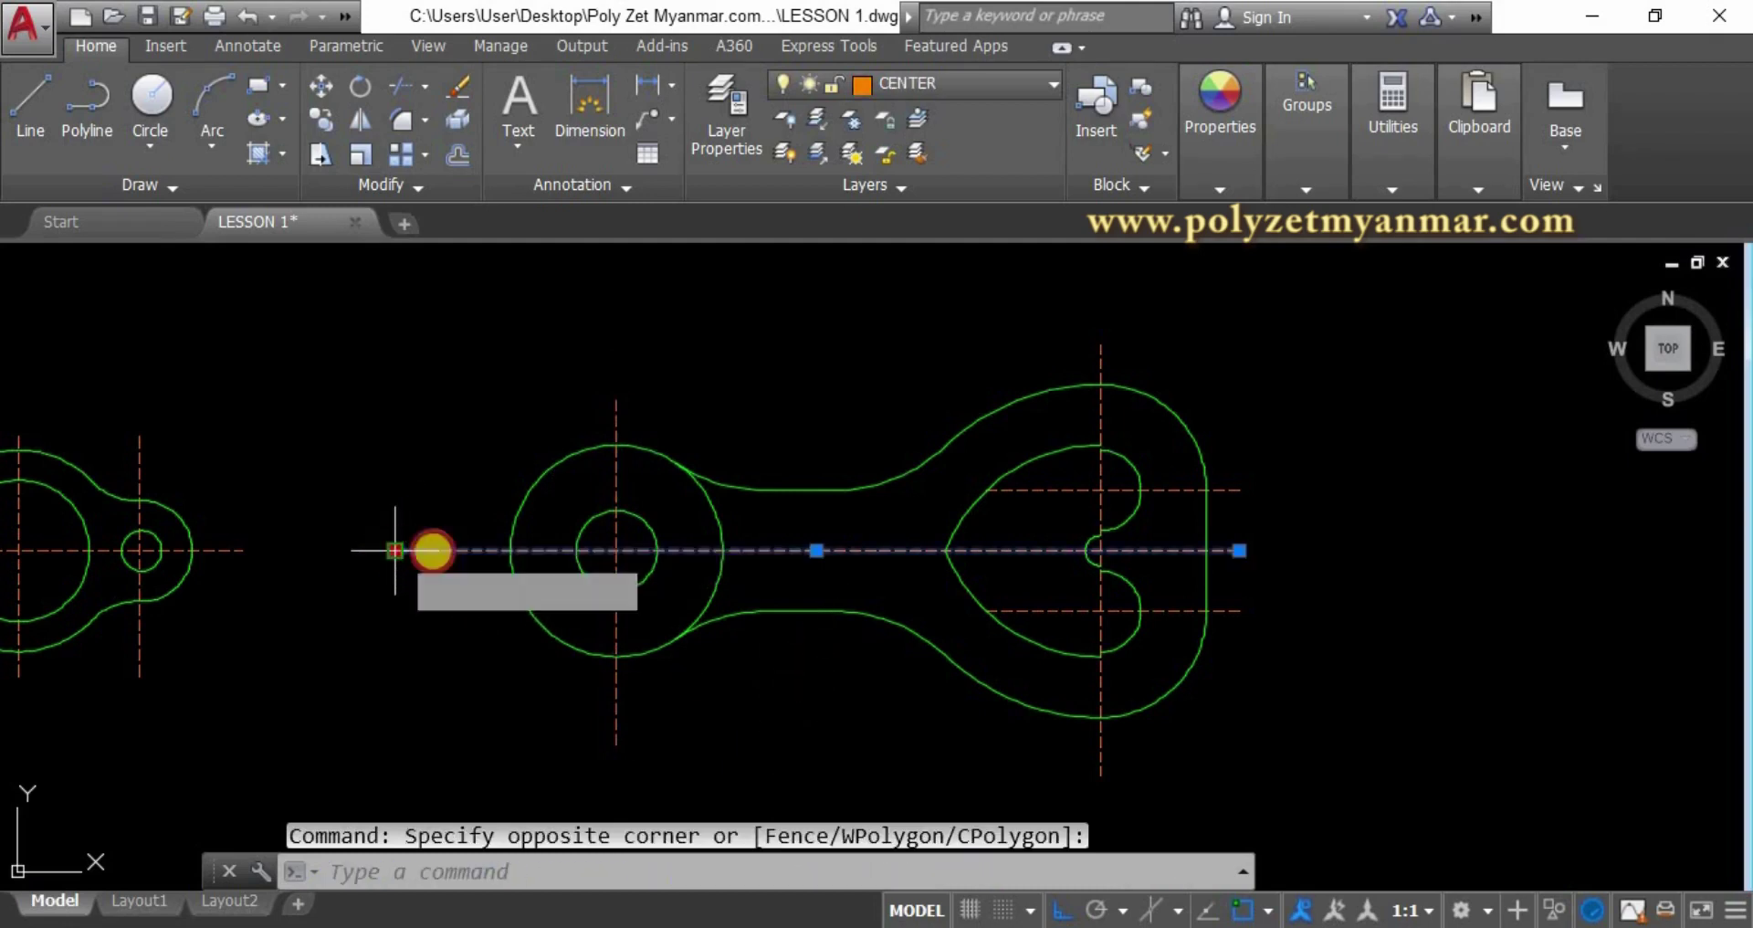
left_click(395, 551)
left_click(434, 550)
key("Escape")
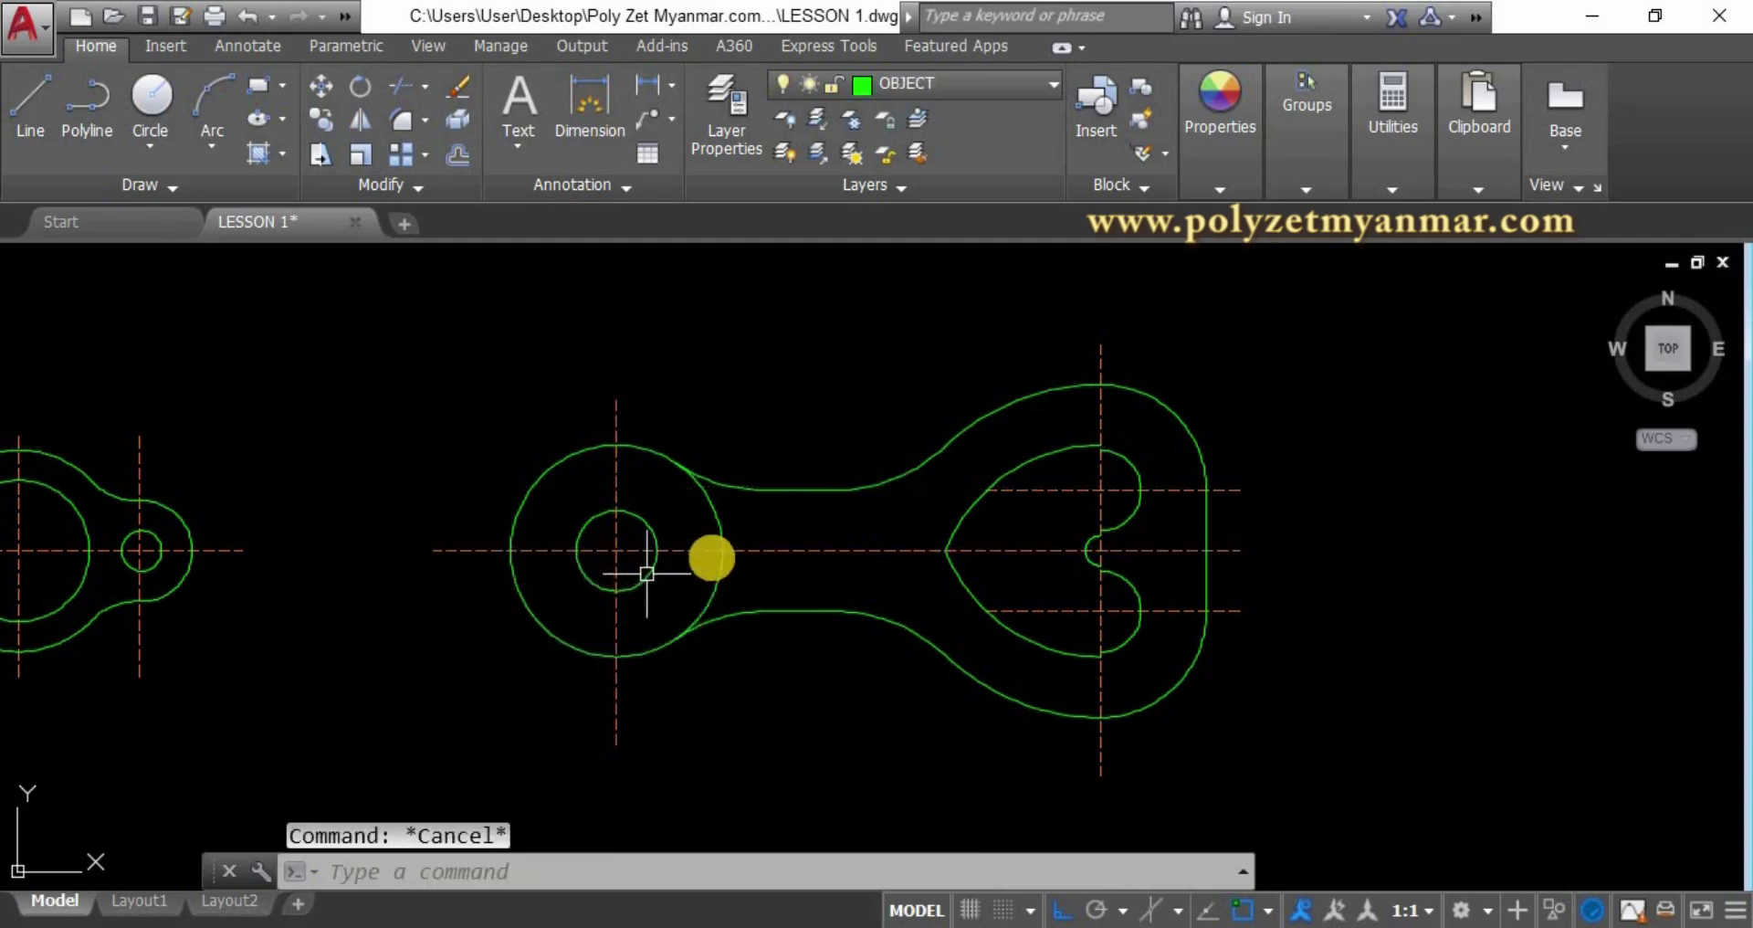
scroll(639, 576, "down", 3)
middle_click_drag(579, 614, 918, 611)
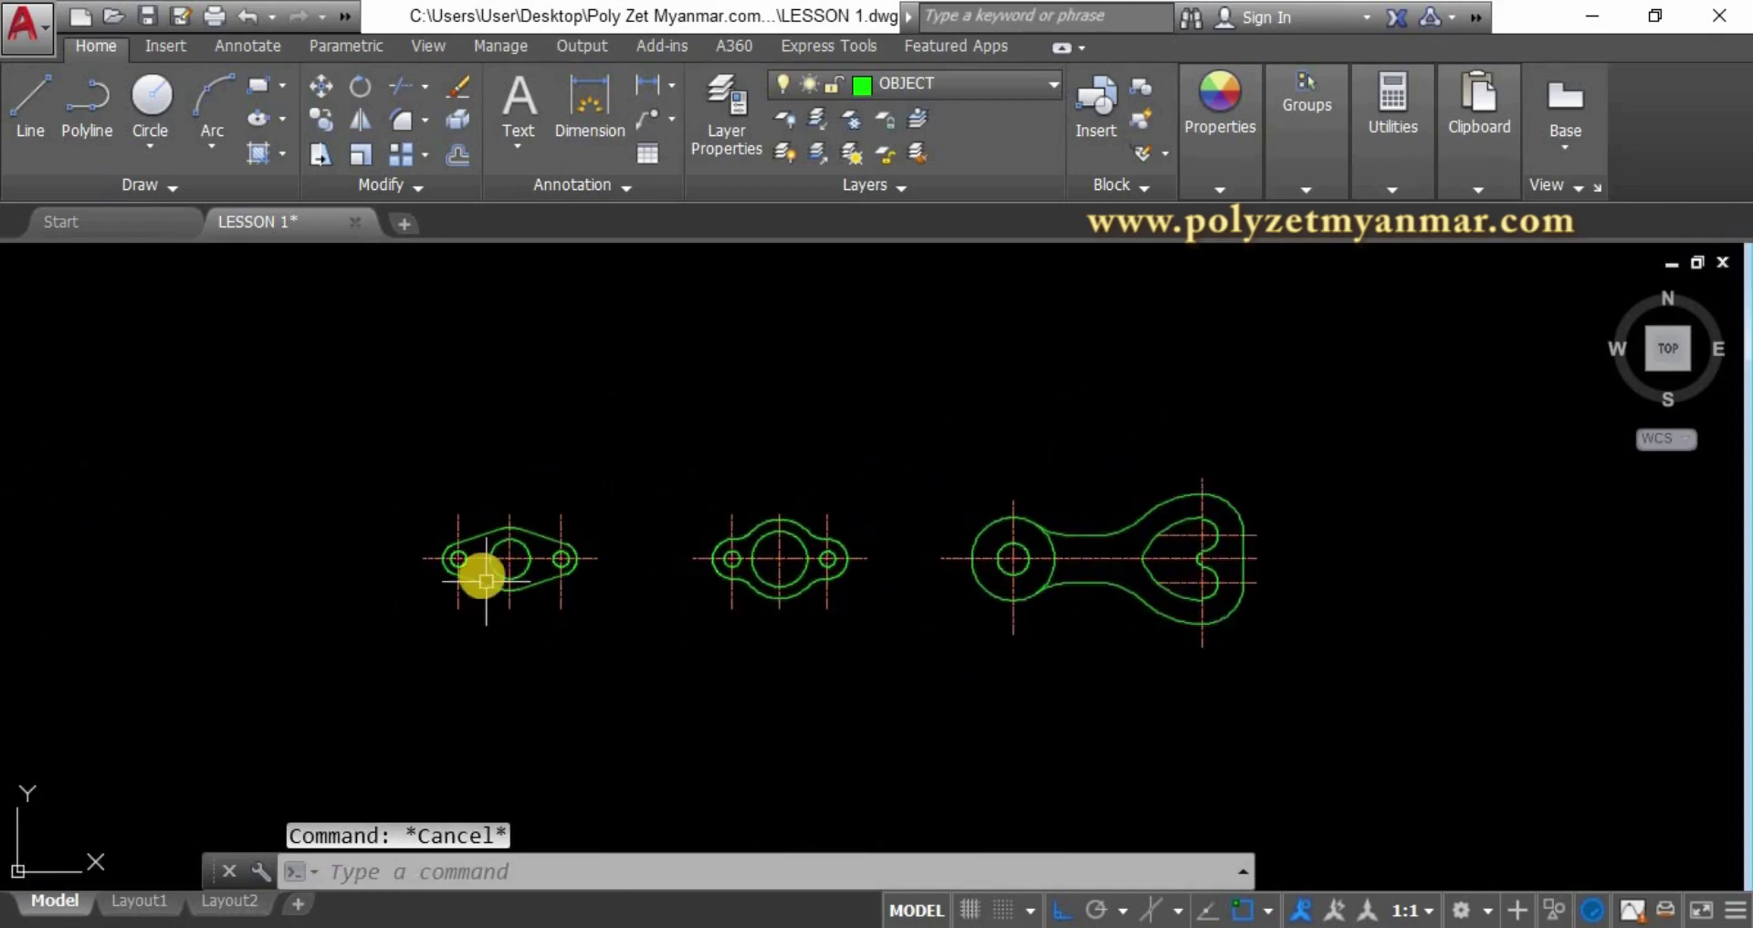
scroll(482, 575, "up", 3)
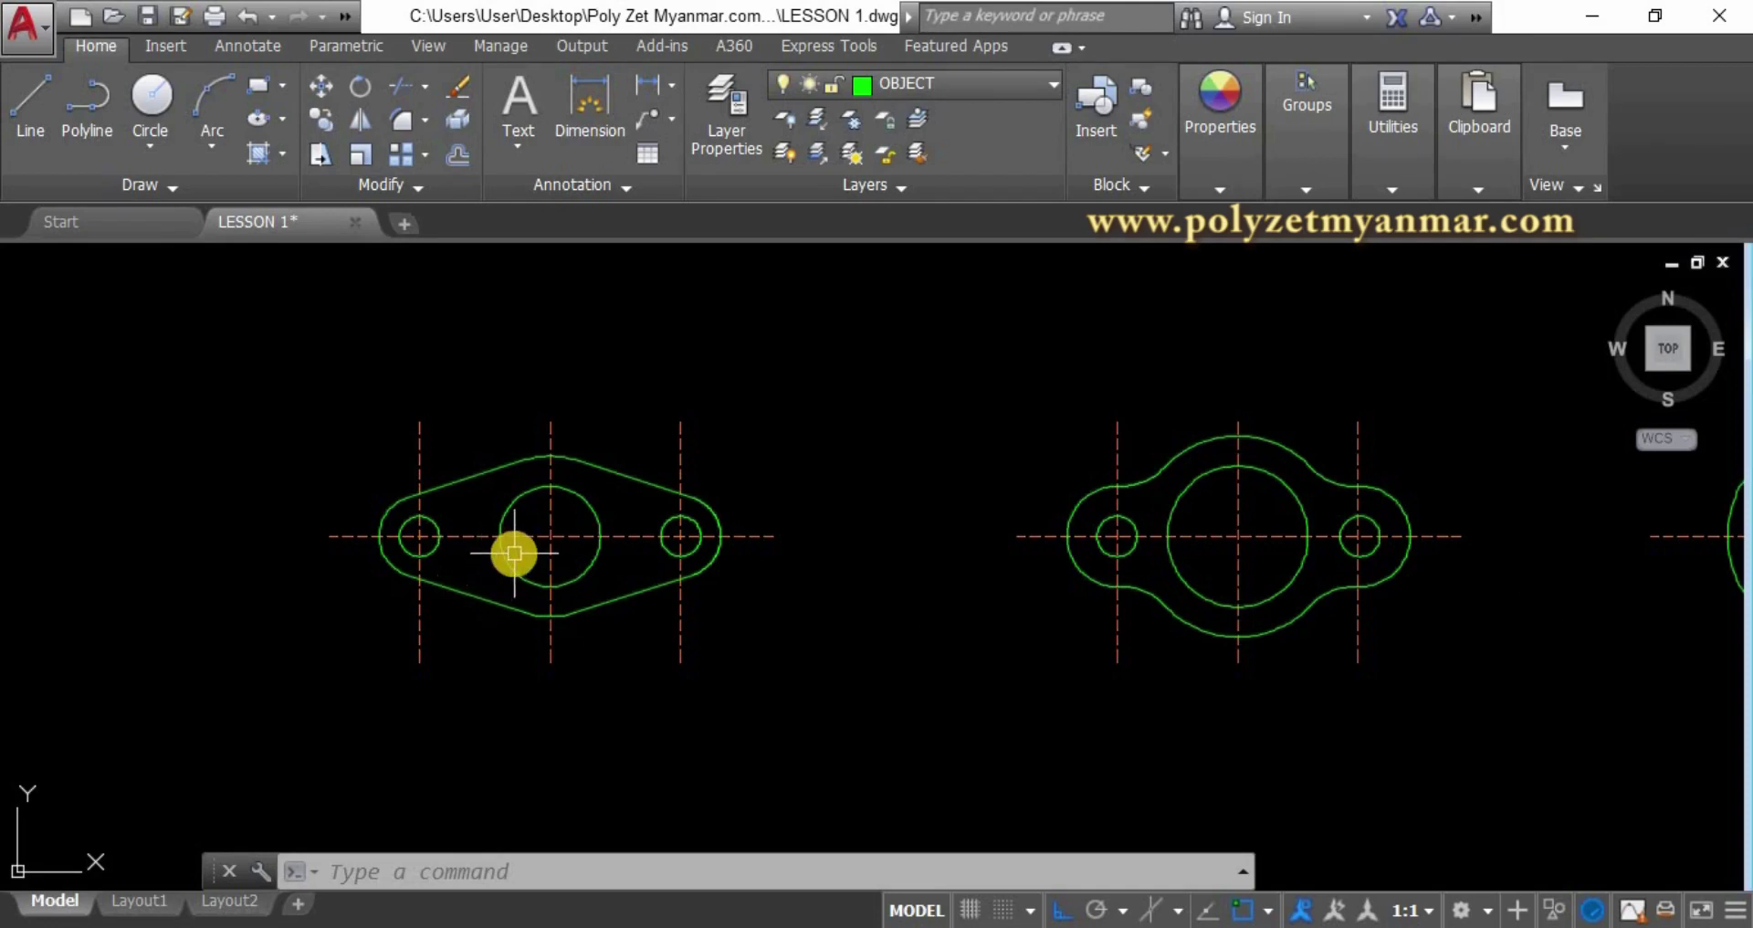
scroll(515, 552, "up", 2)
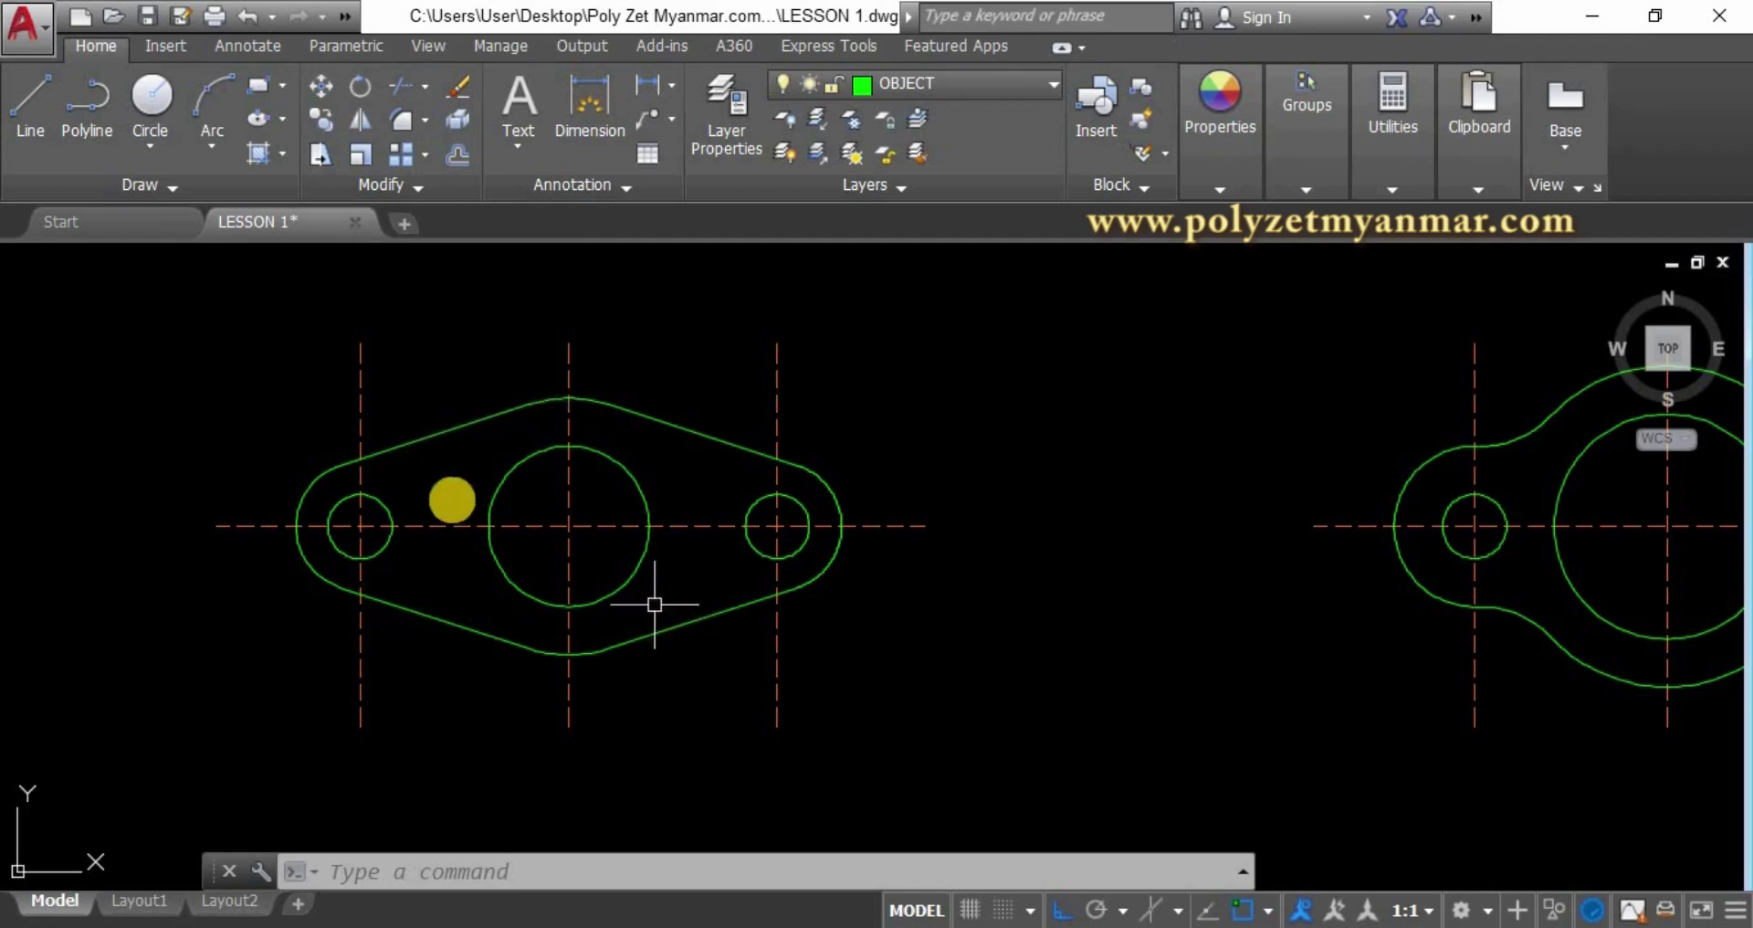
scroll(429, 587, "down", 3)
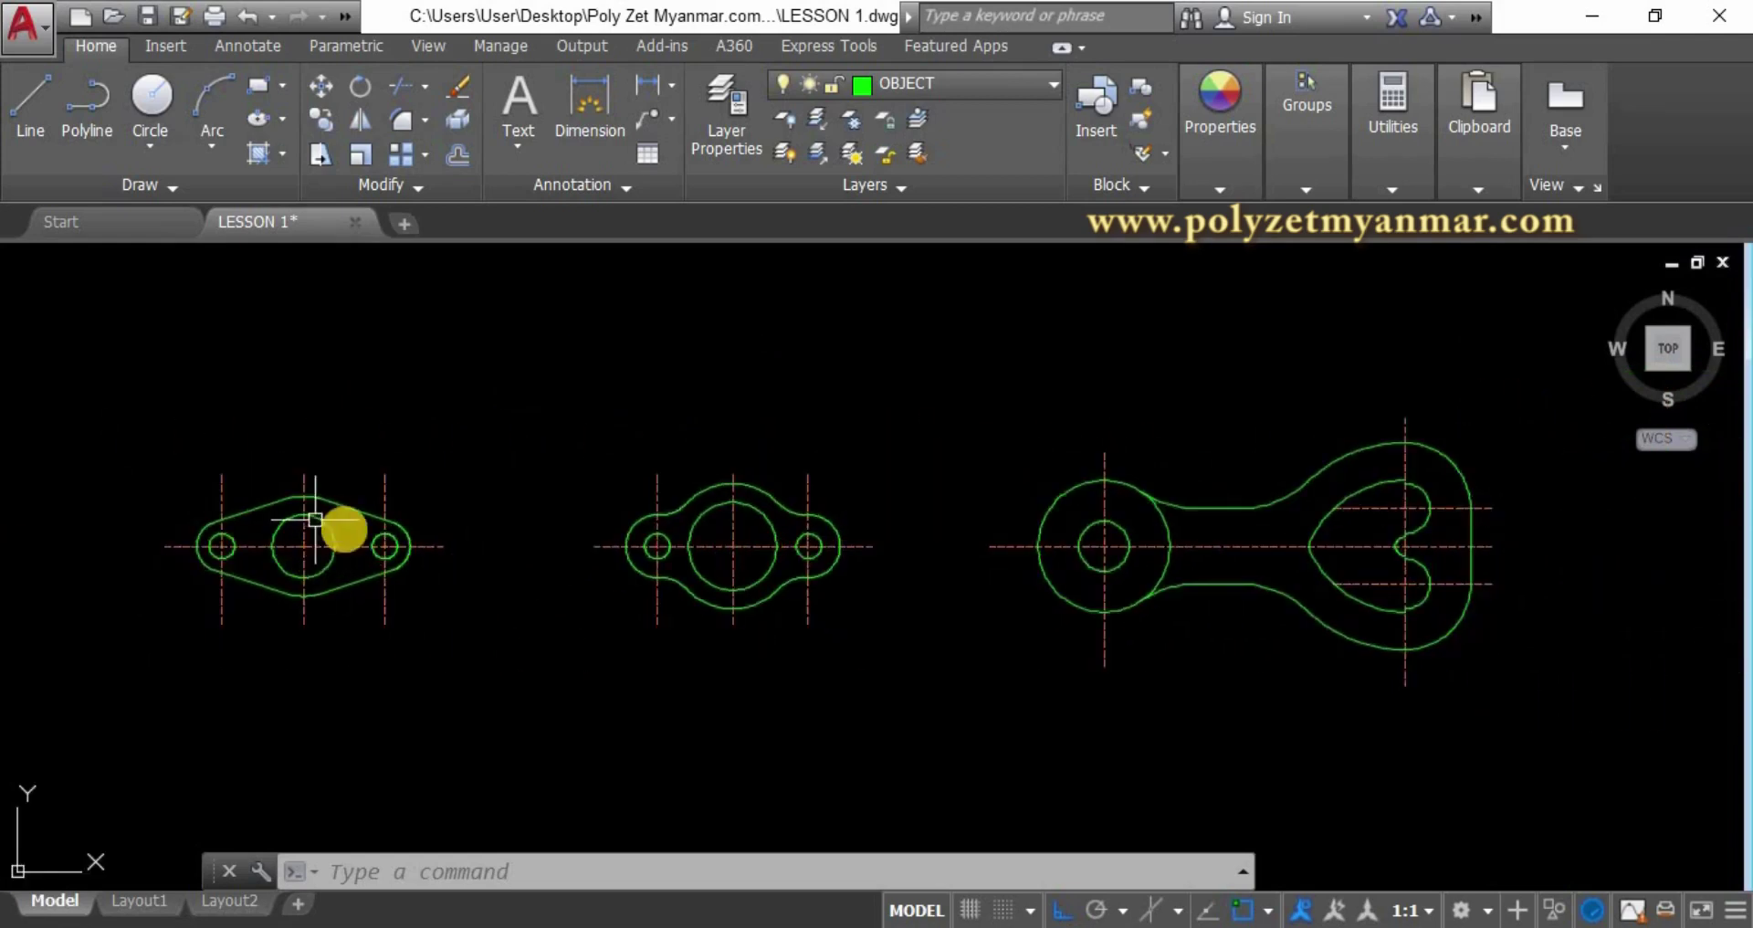
scroll(634, 525, "up", 4)
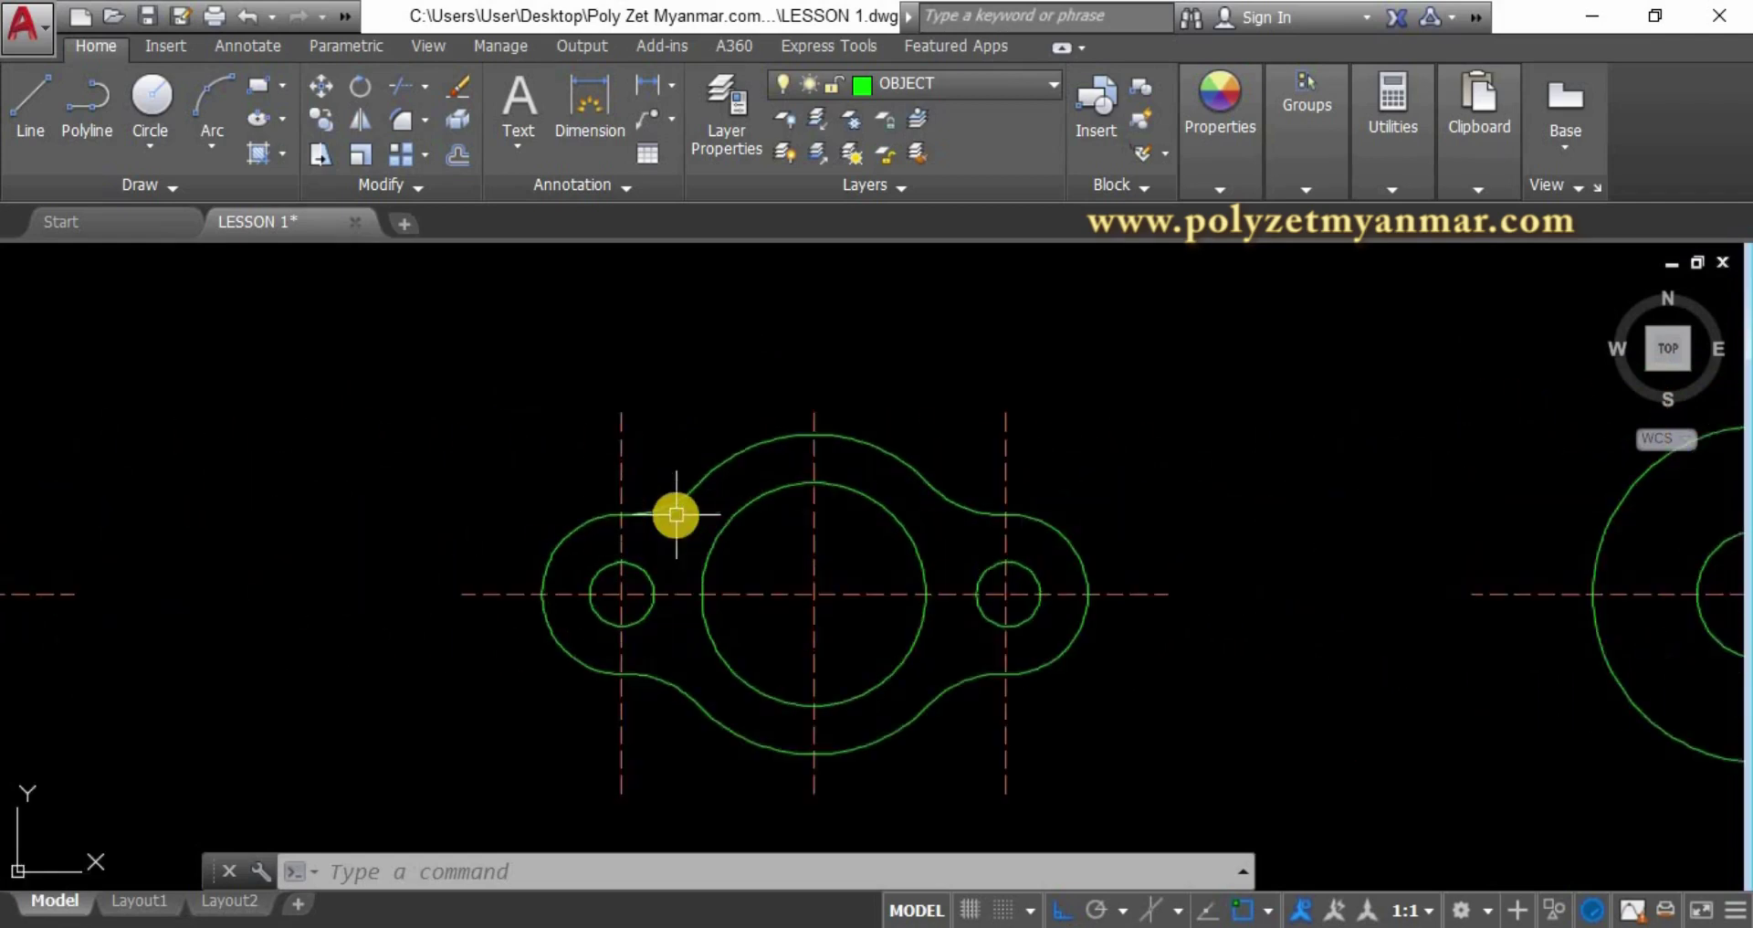
scroll(676, 515, "down", 2)
scroll(675, 514, "down", 2)
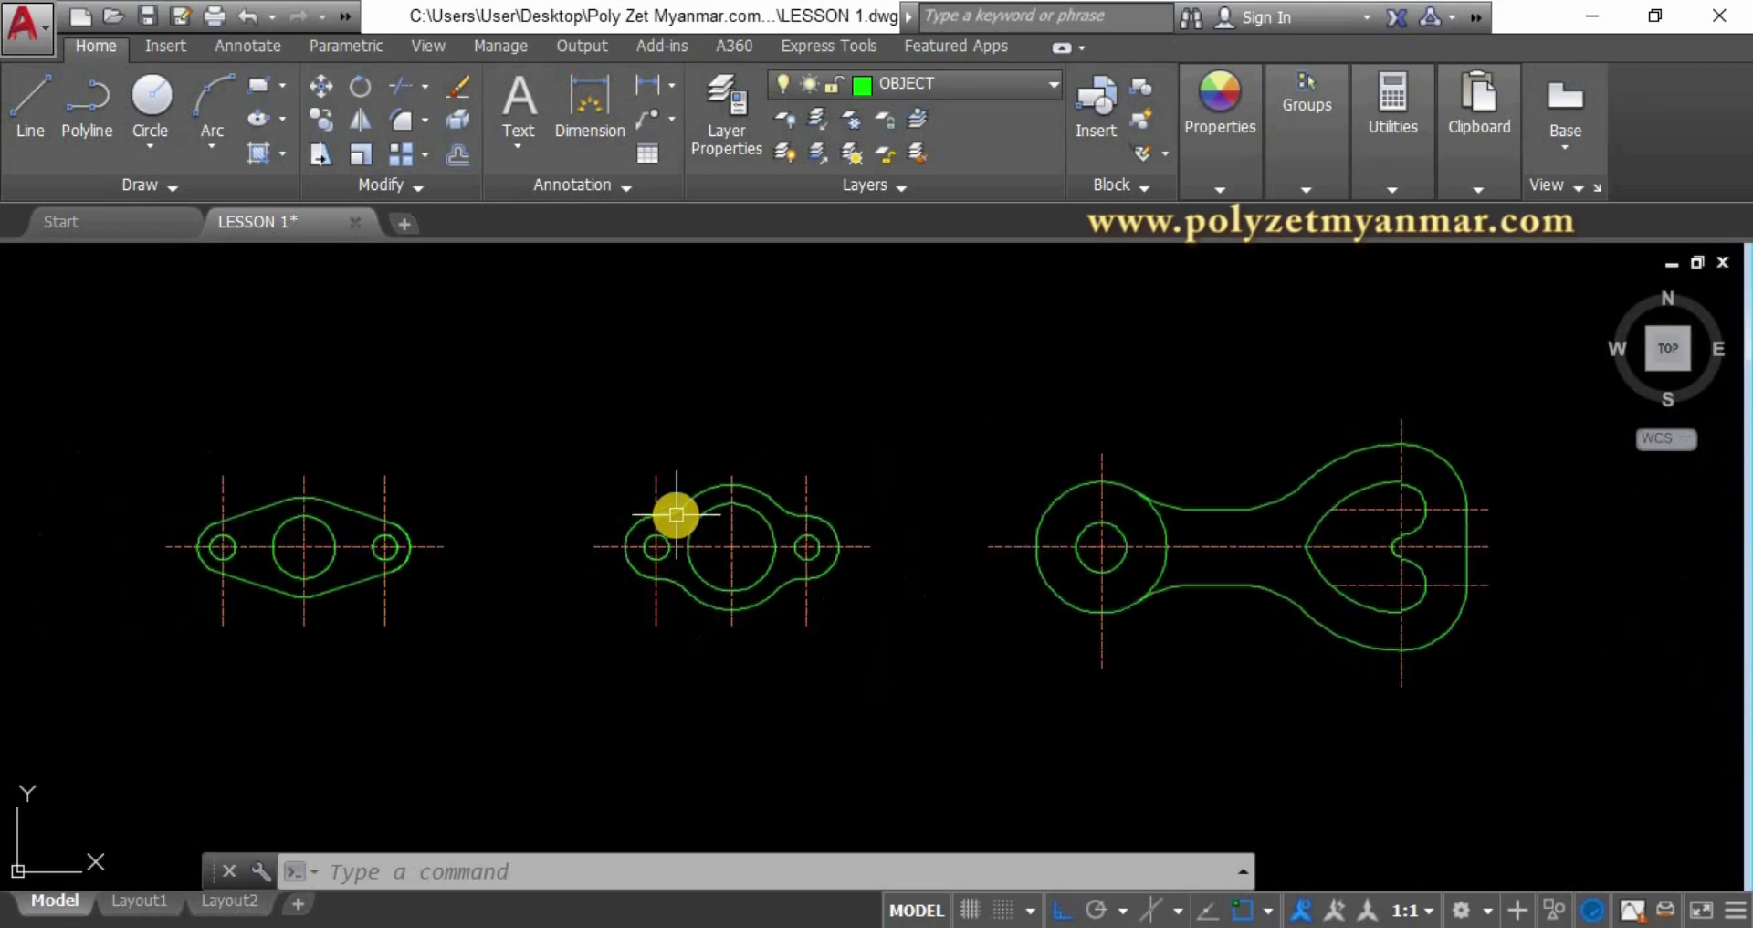